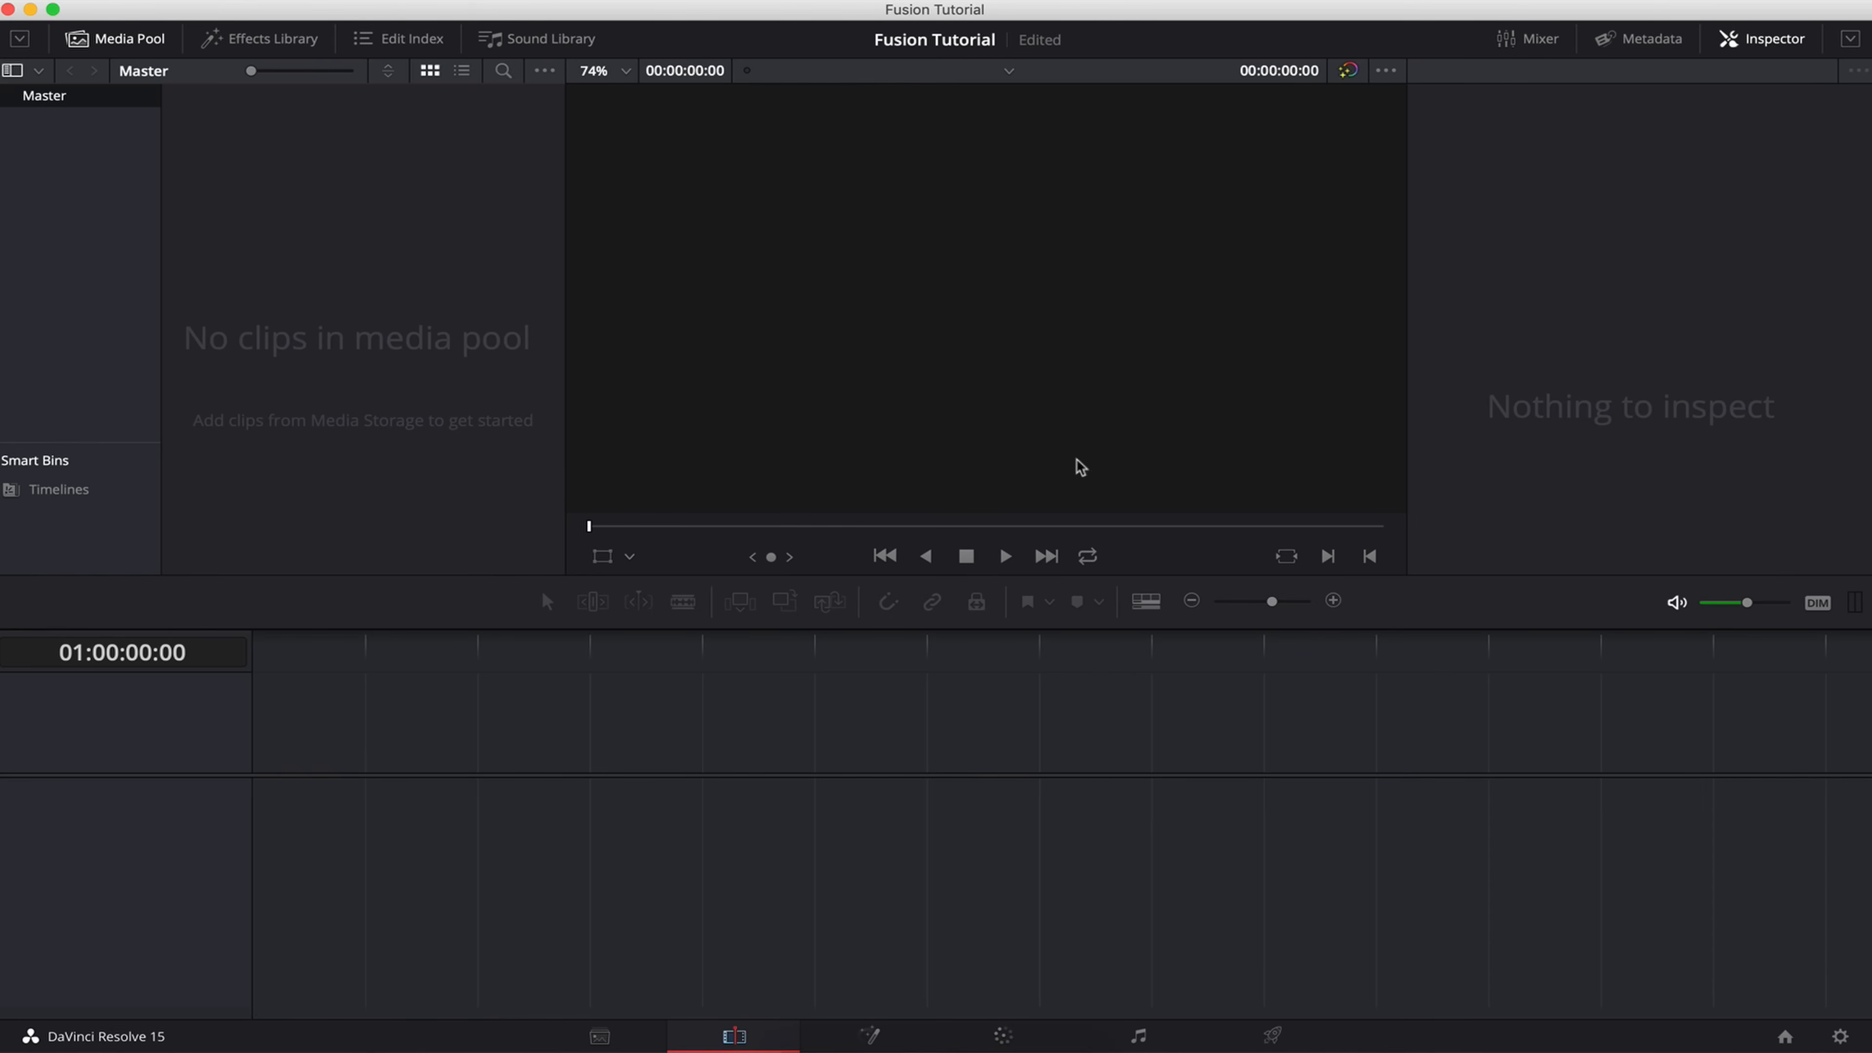
- Hide the Inspector on the Edit page, open the Fusion page and scrub its time ruler to frame 1000
left_click(1732, 38)
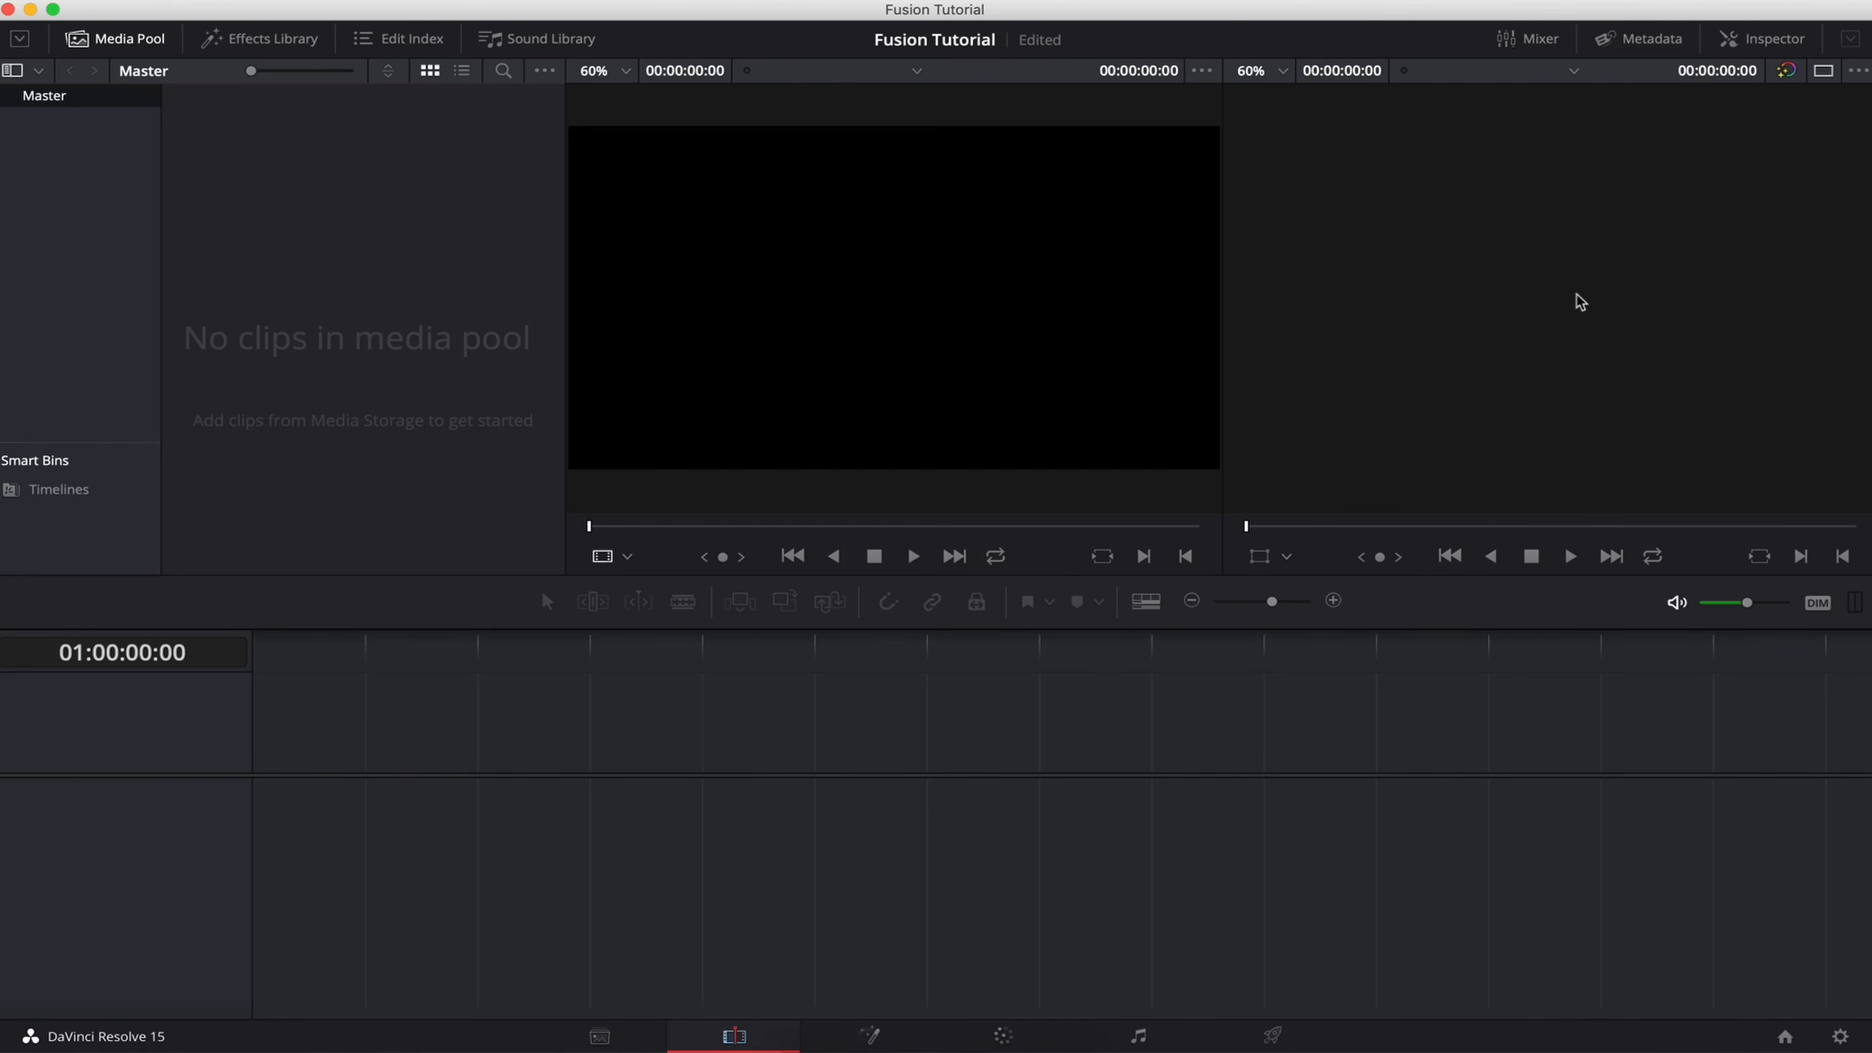
left_click(868, 1034)
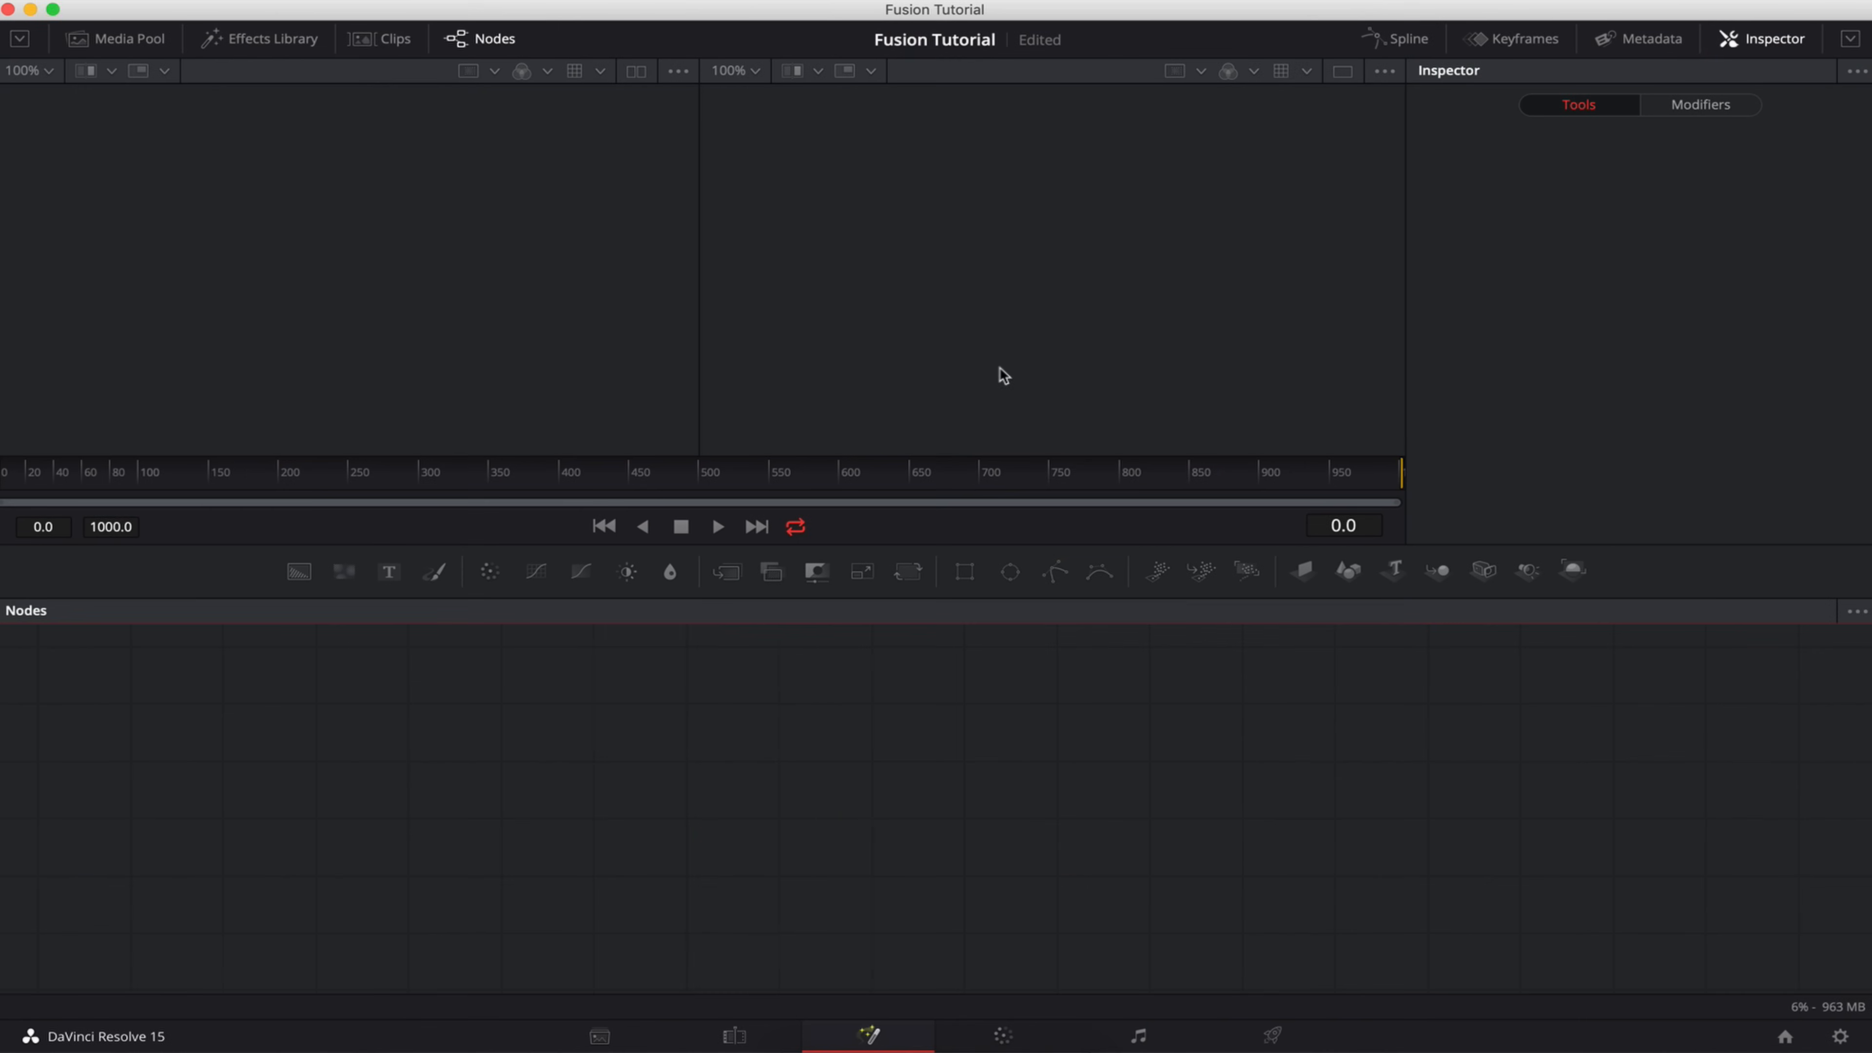
left_click(1164, 292)
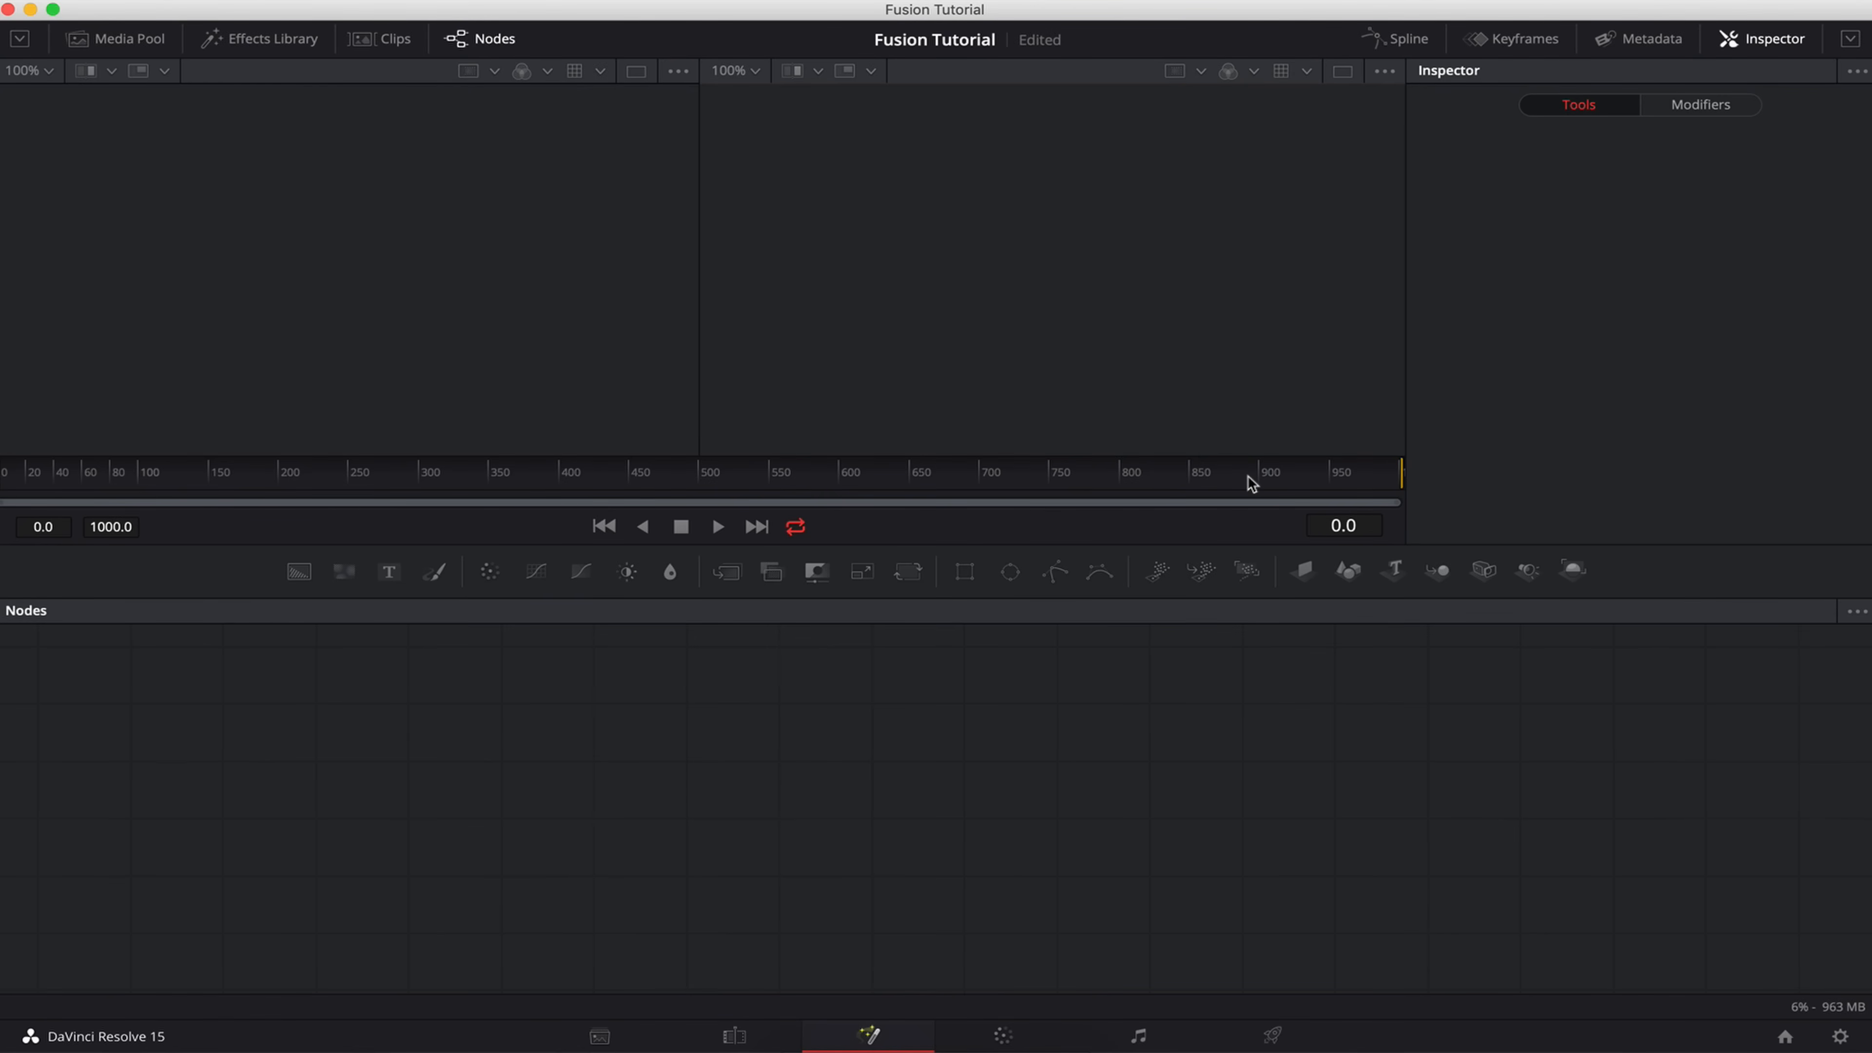
left_click_drag(1247, 481, 1609, 502)
- Browse the Tools categories in the Effects Library and search the Select Action tool list for "text" without adding anything
left_click(269, 42)
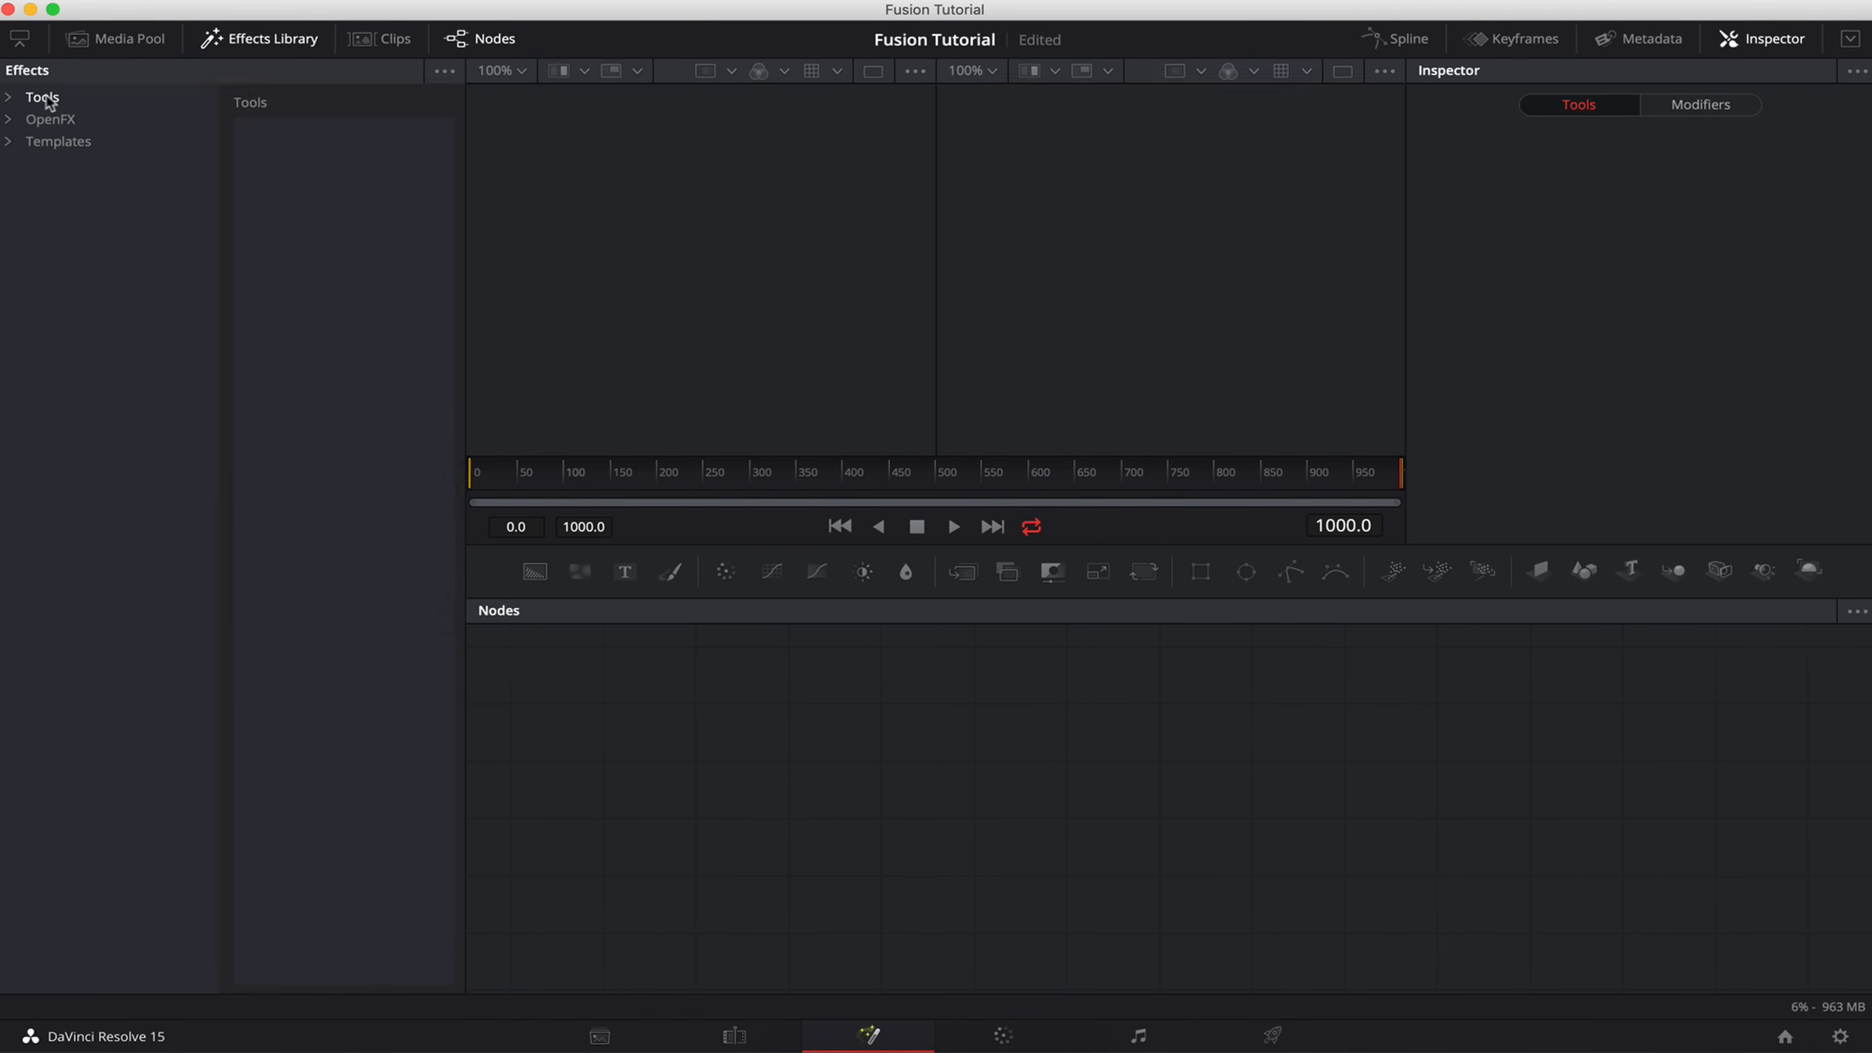
left_click(8, 97)
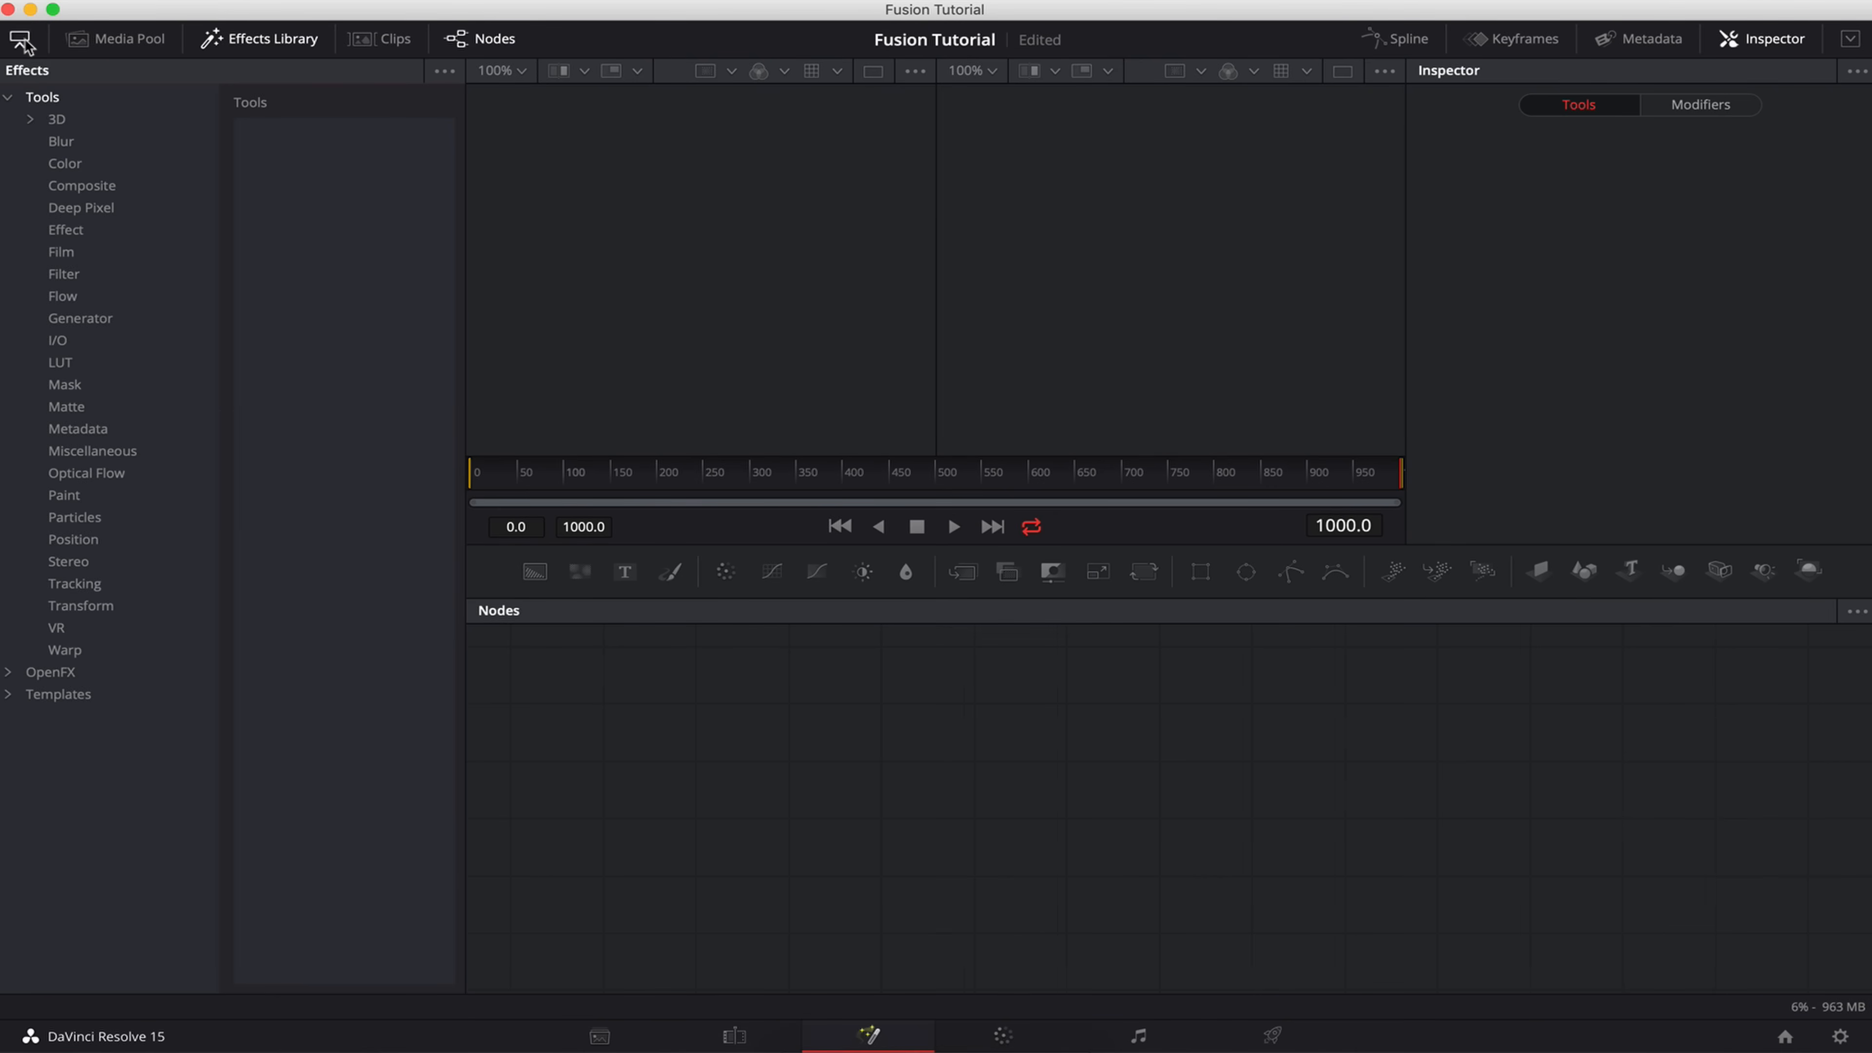
left_click(291, 40)
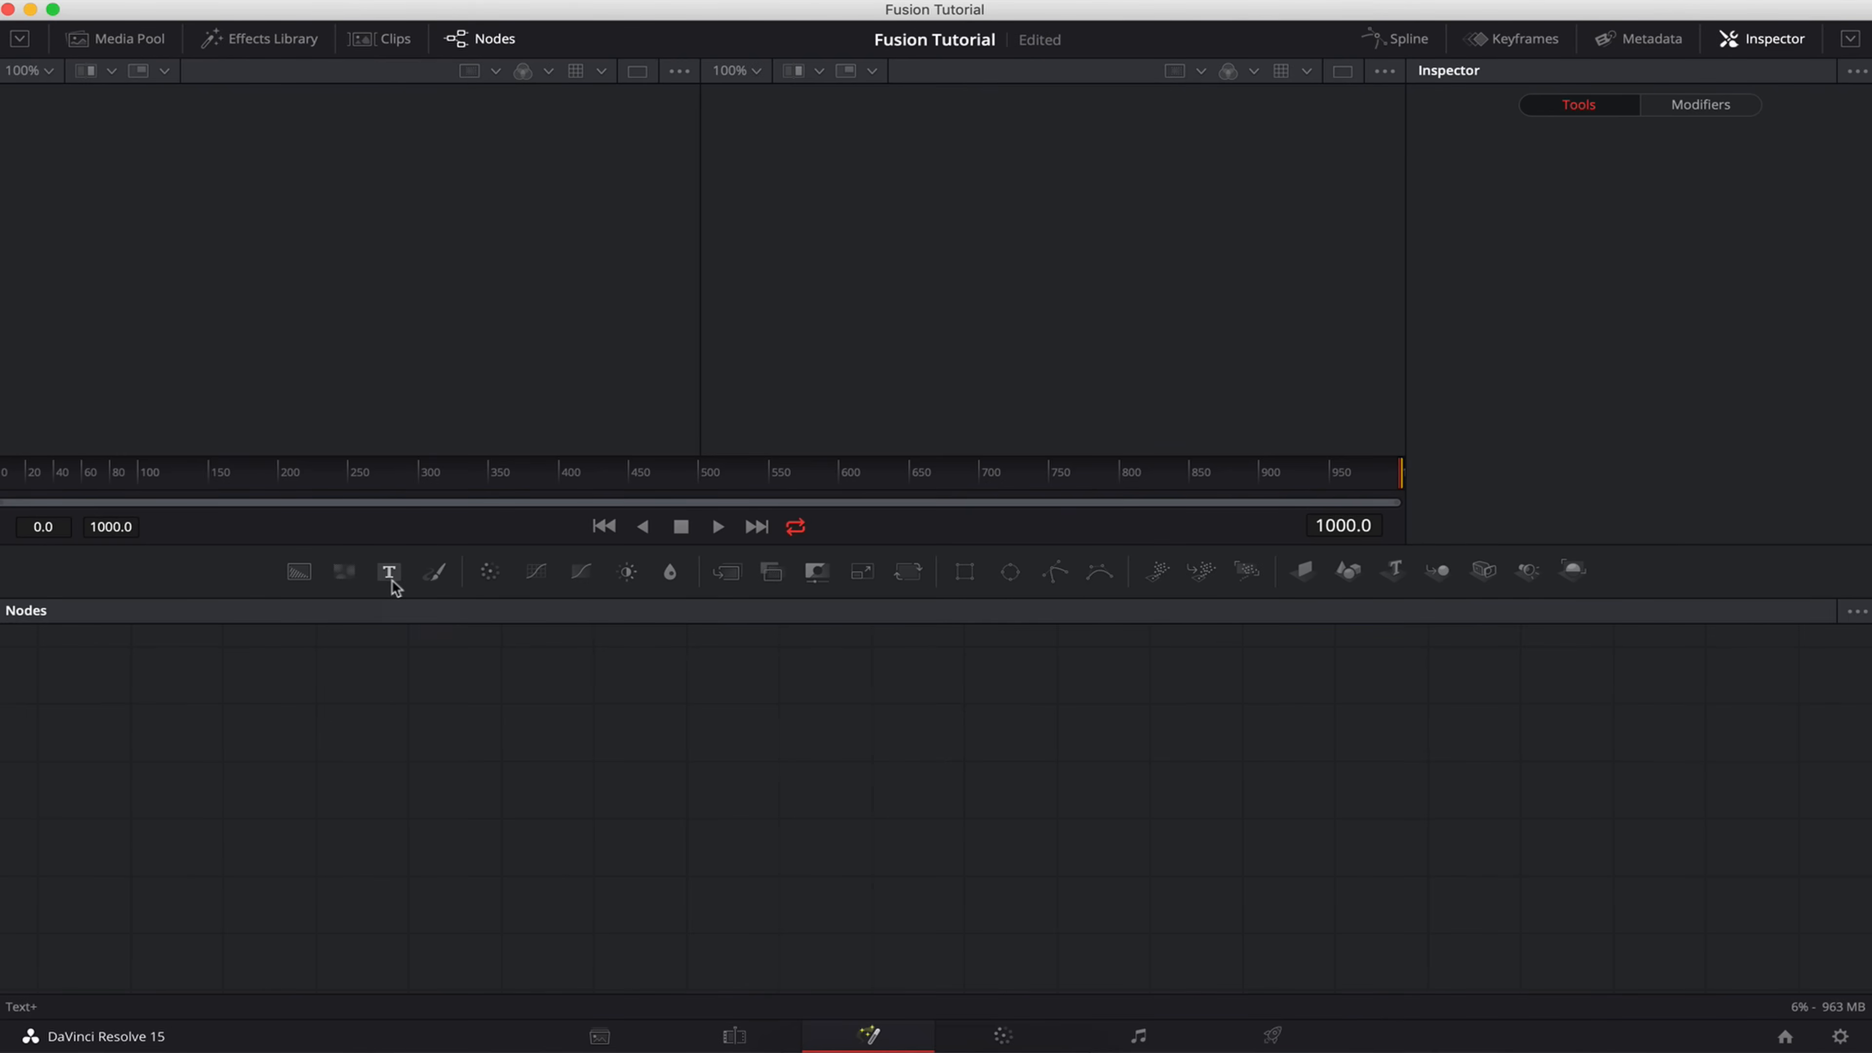
key("shift+space")
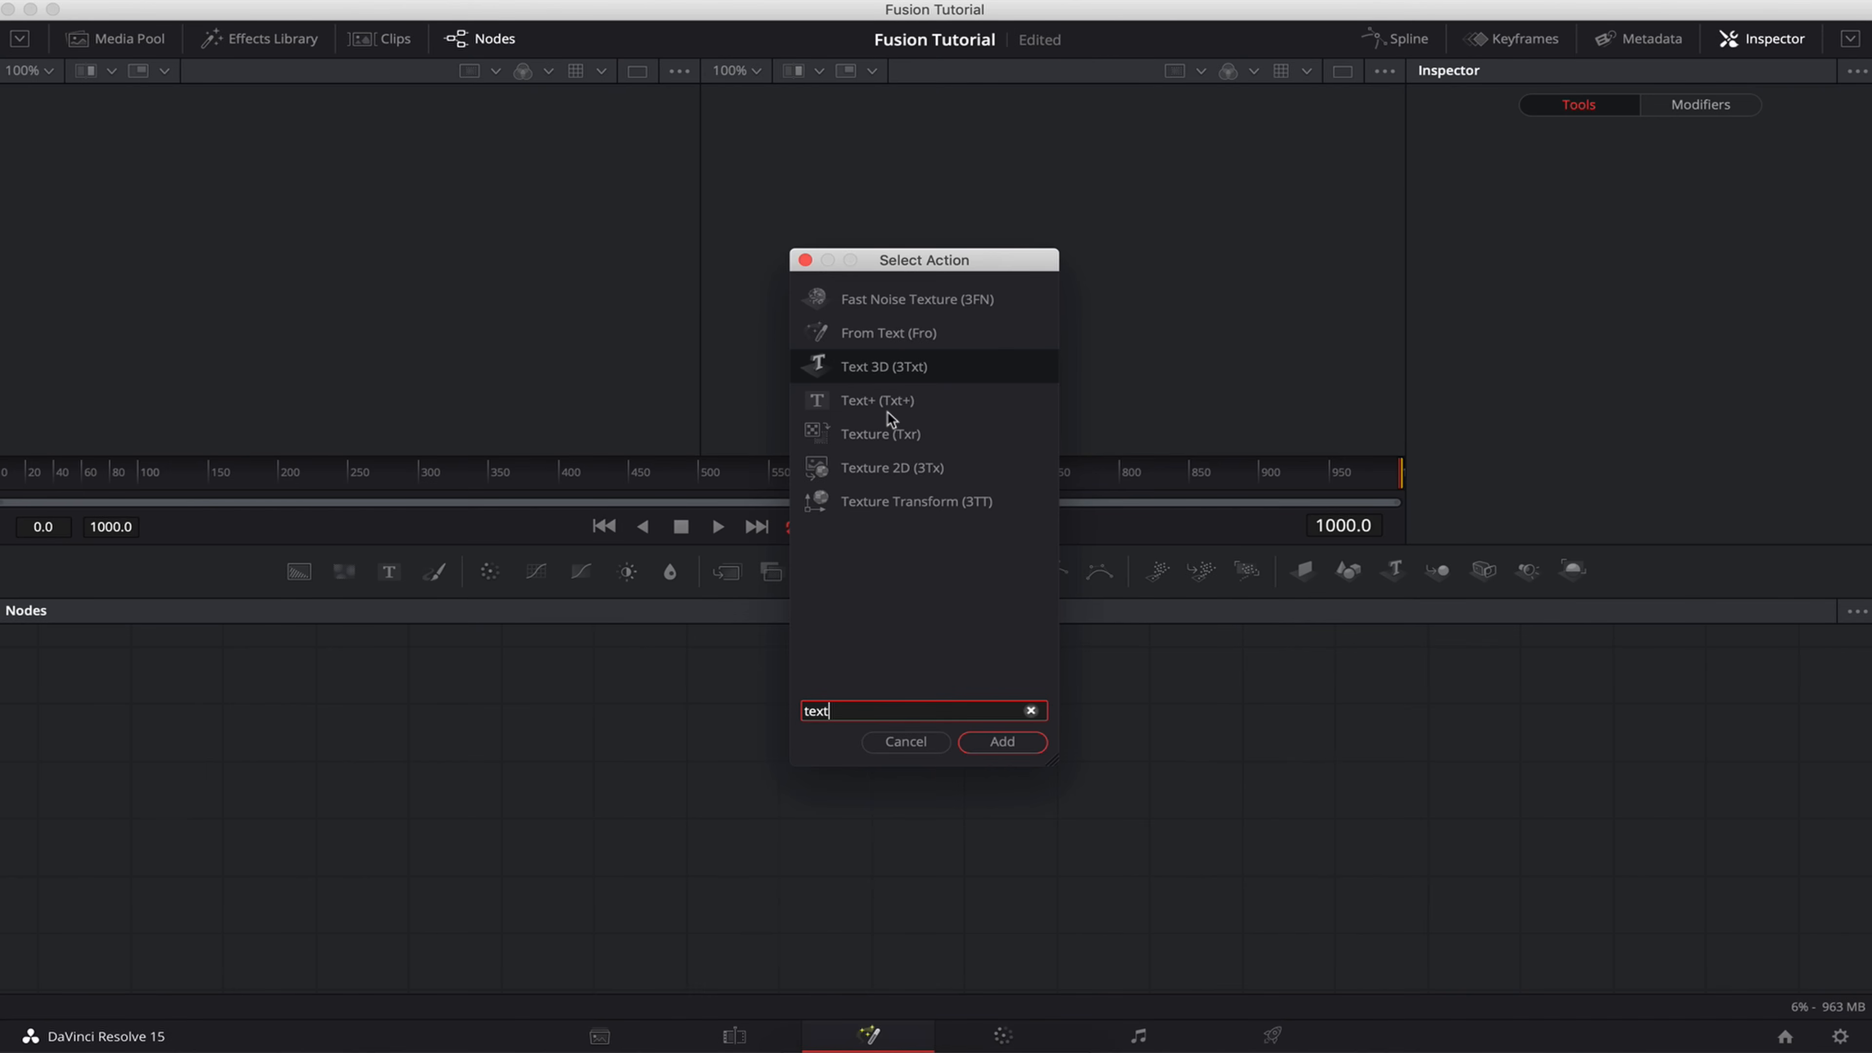
left_click(889, 745)
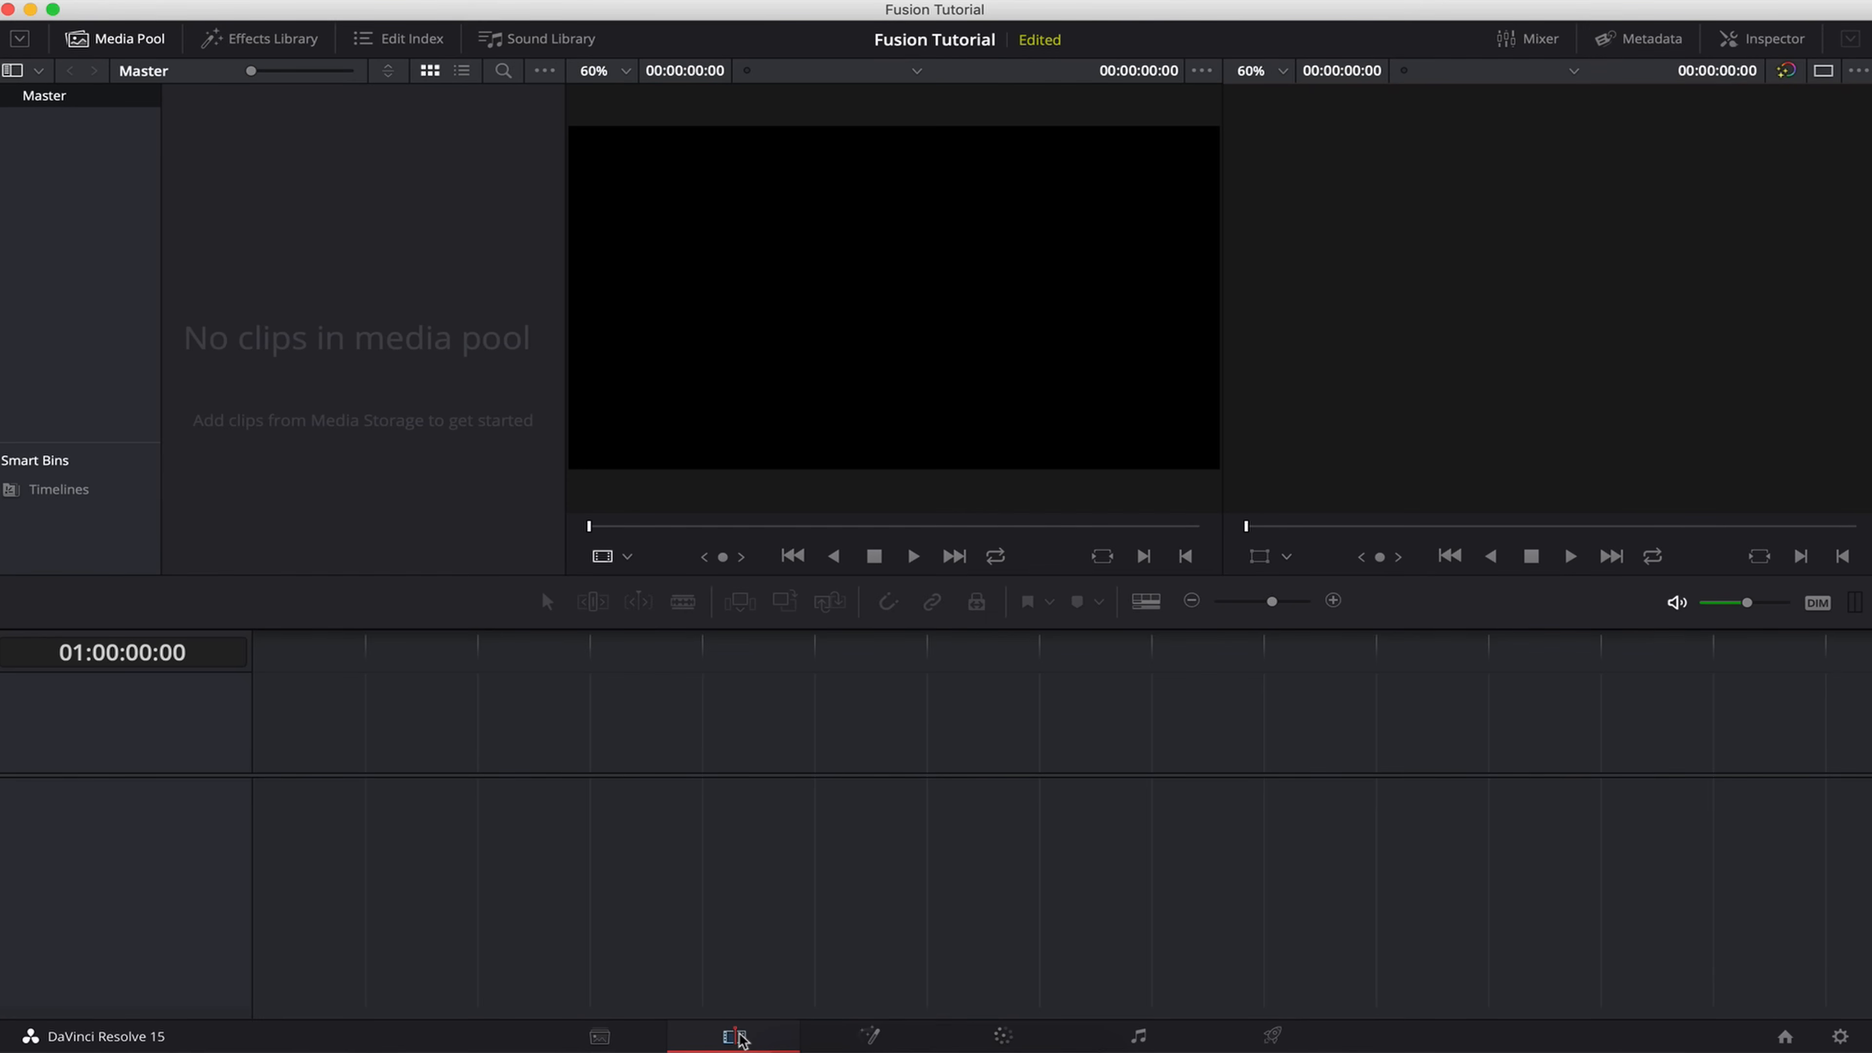
- Import the clip C0009.MP4 into the media pool from the Edit page and change the project frame rate to match it
key("super+i")
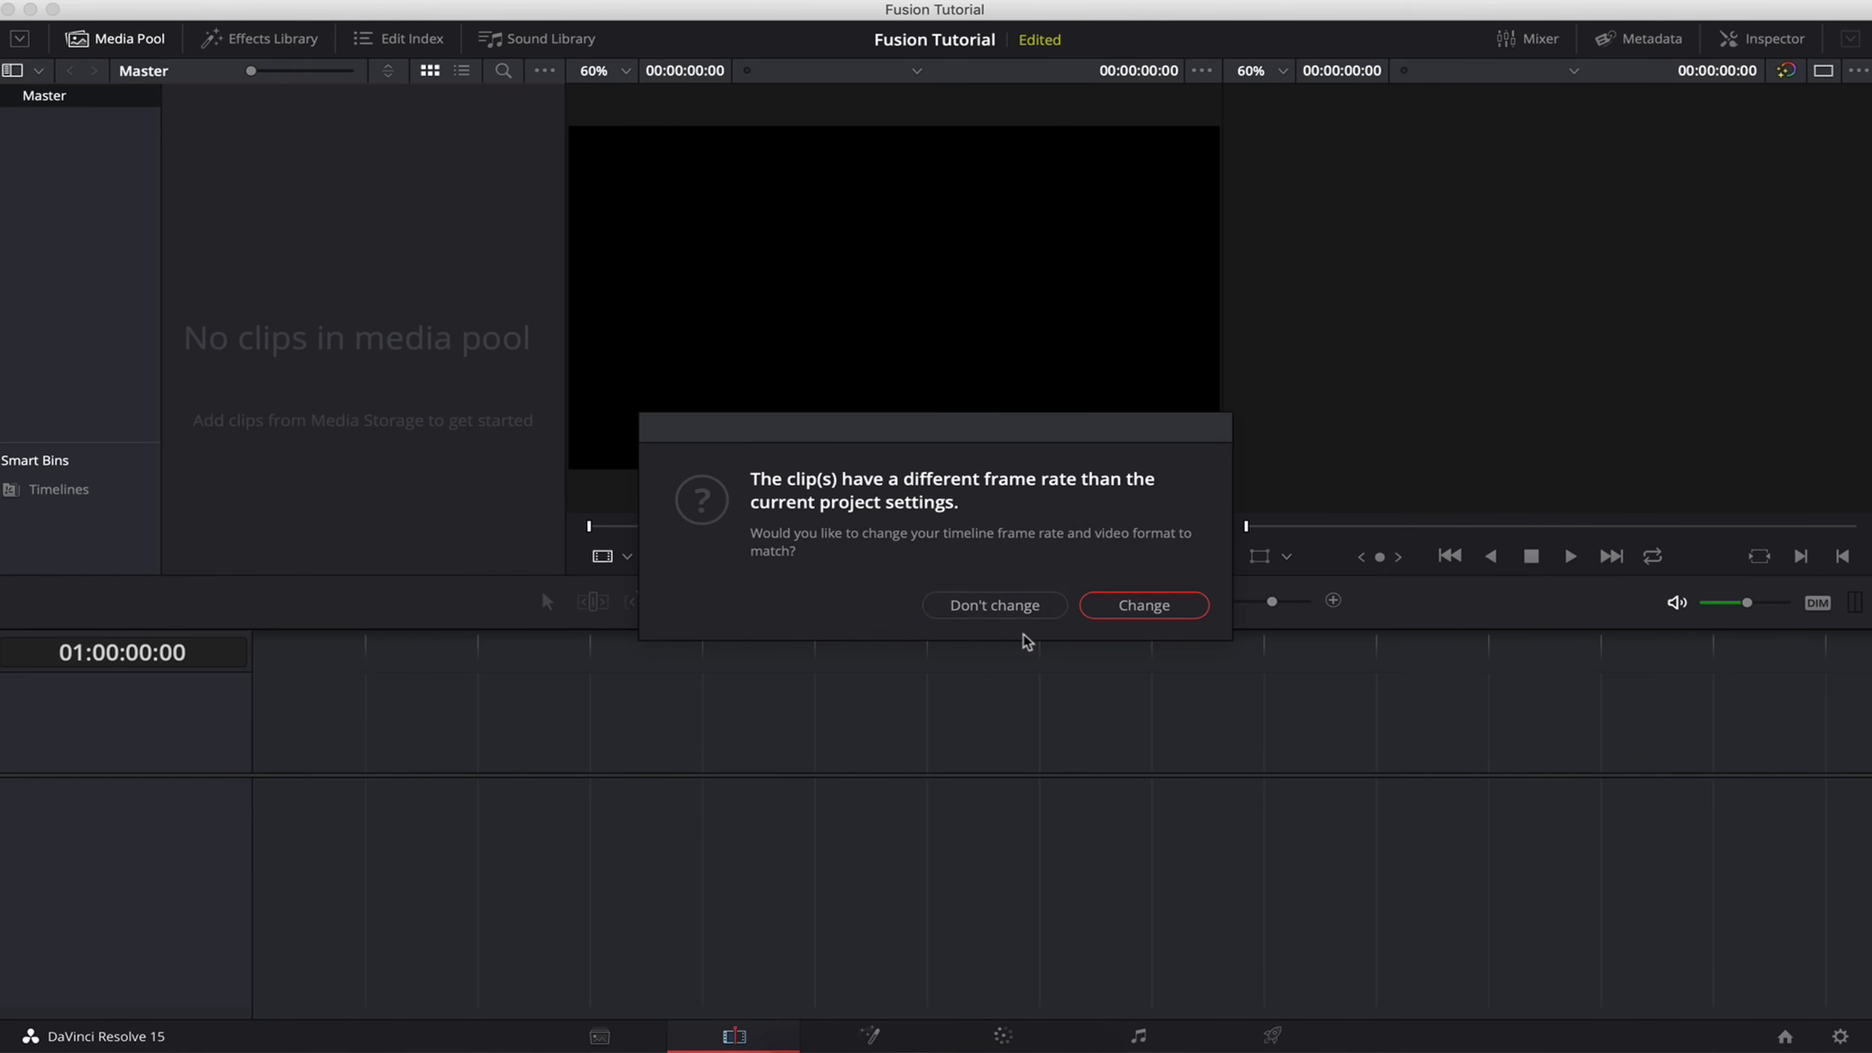
left_click(1116, 603)
left_click(340, 306)
right_click(341, 306)
left_click(260, 147)
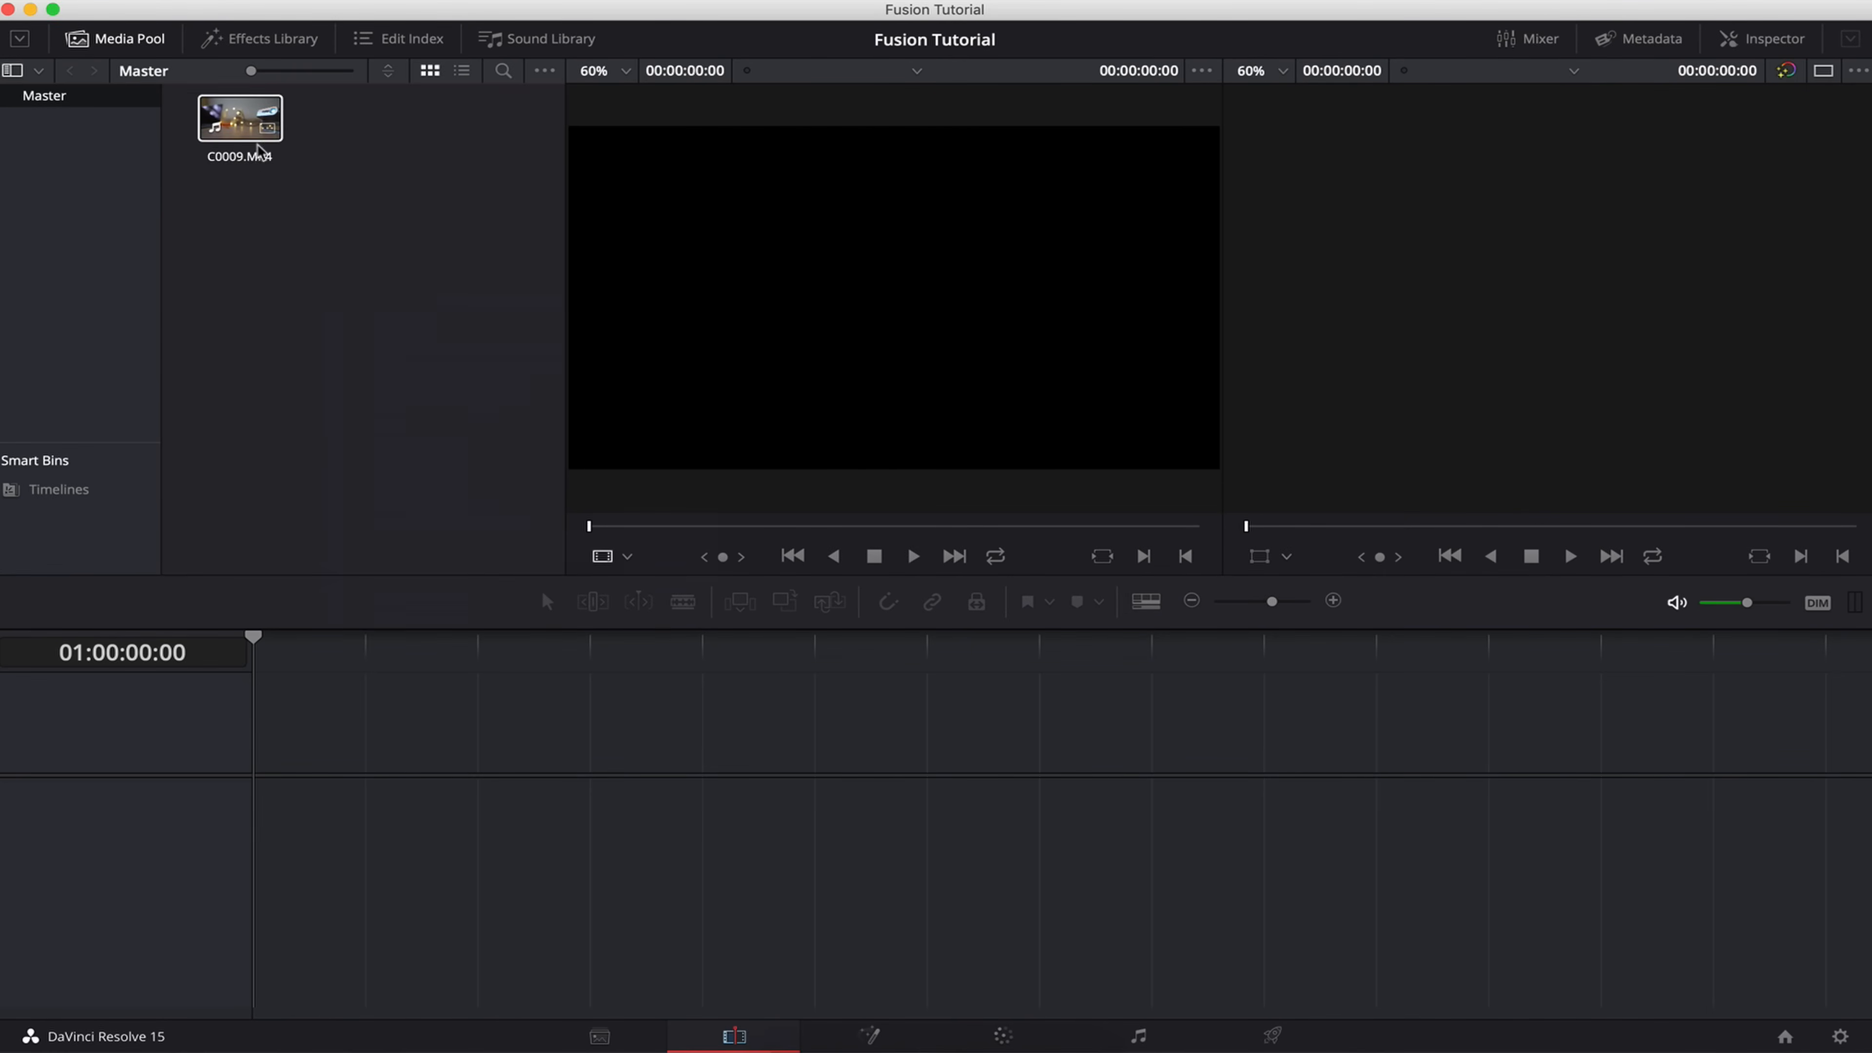
- Mark a range of about 7 seconds 10 frames in C0009.MP4 and place its video only at the start of a new timeline
double_click(260, 146)
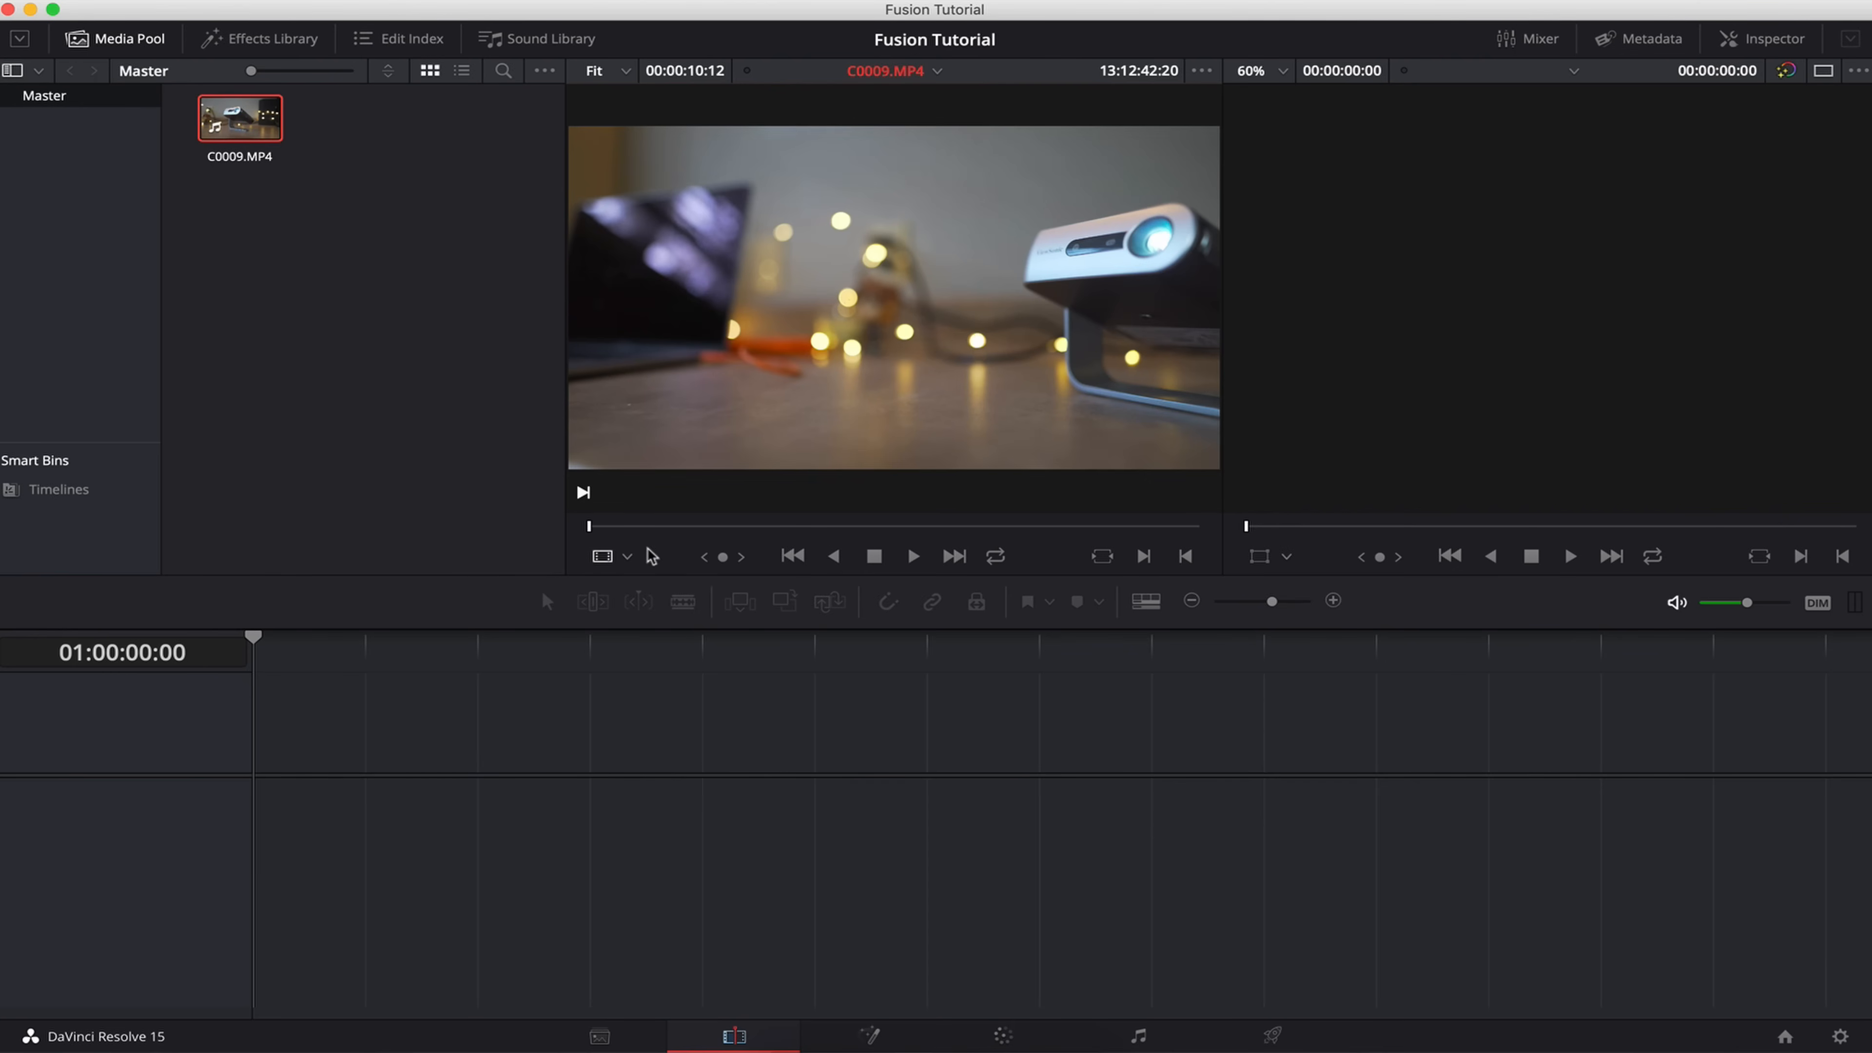
left_click_drag(612, 527, 904, 544)
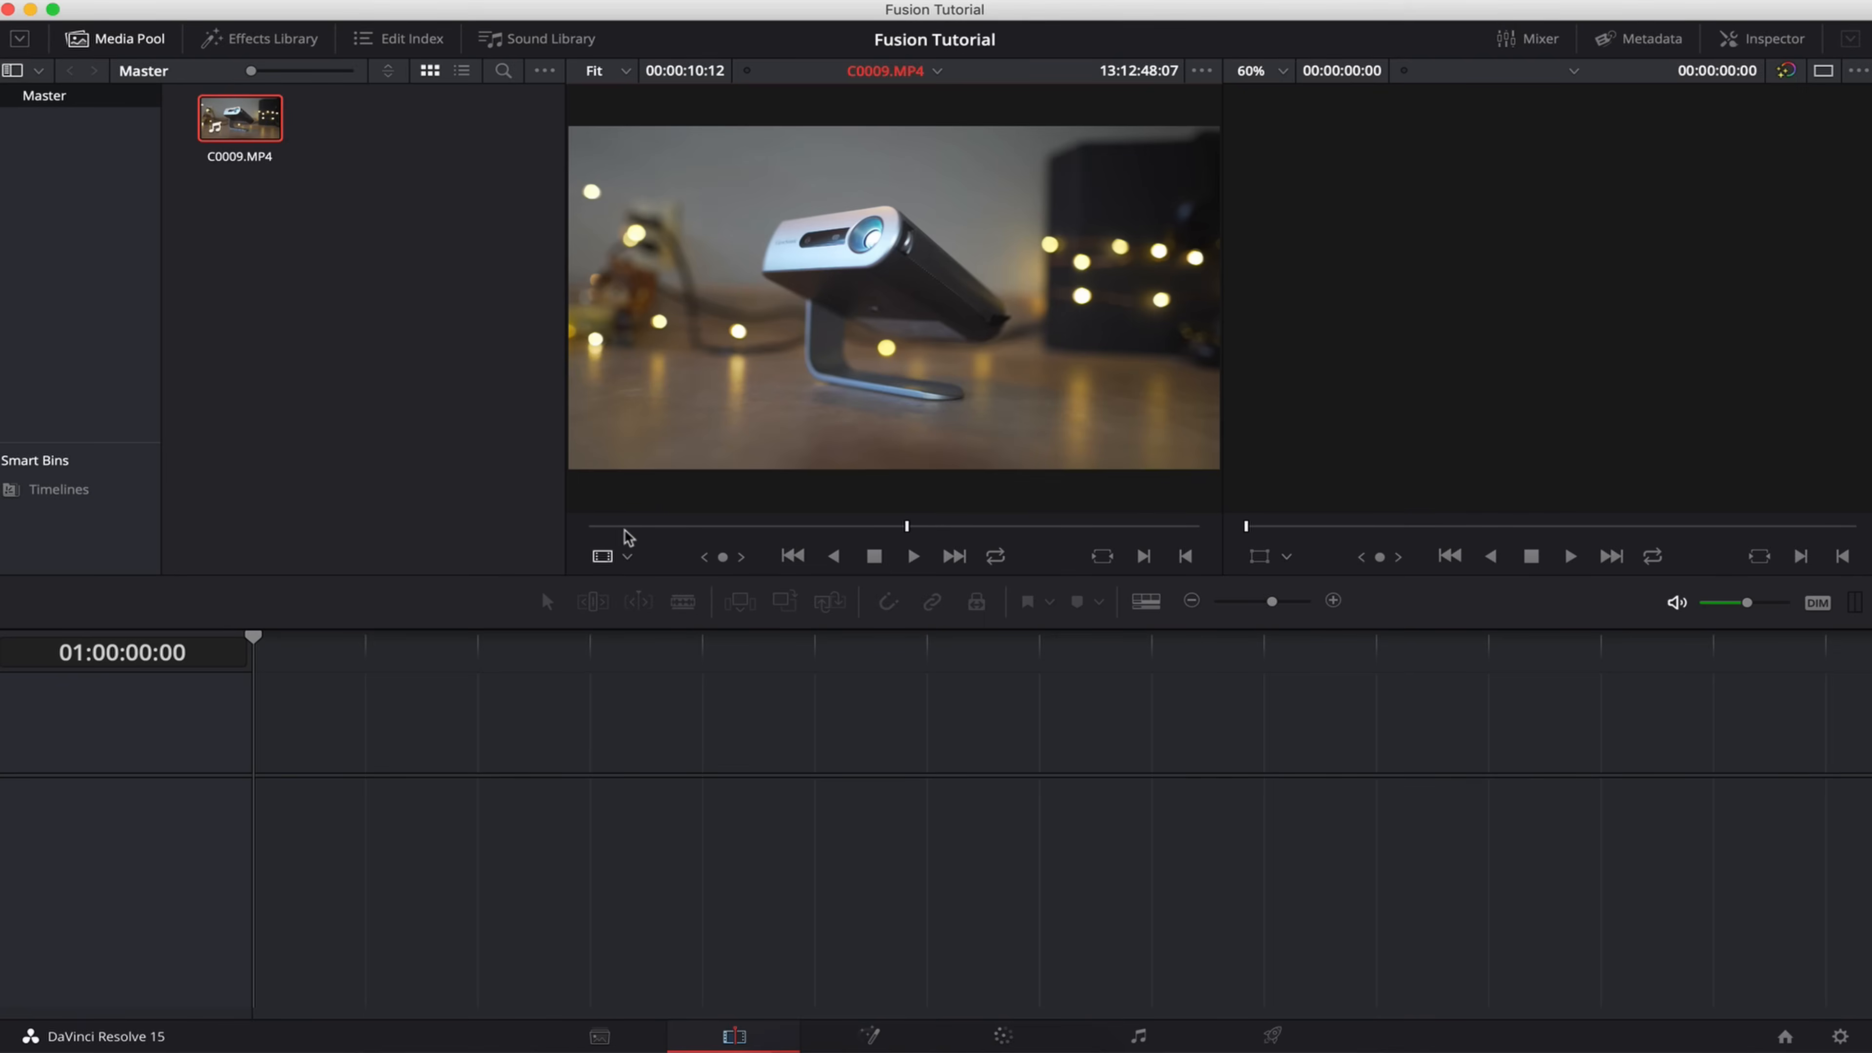
left_click_drag(626, 528, 1055, 546)
key("o")
mouse_move(916, 489)
left_click_drag(876, 488, 265, 774)
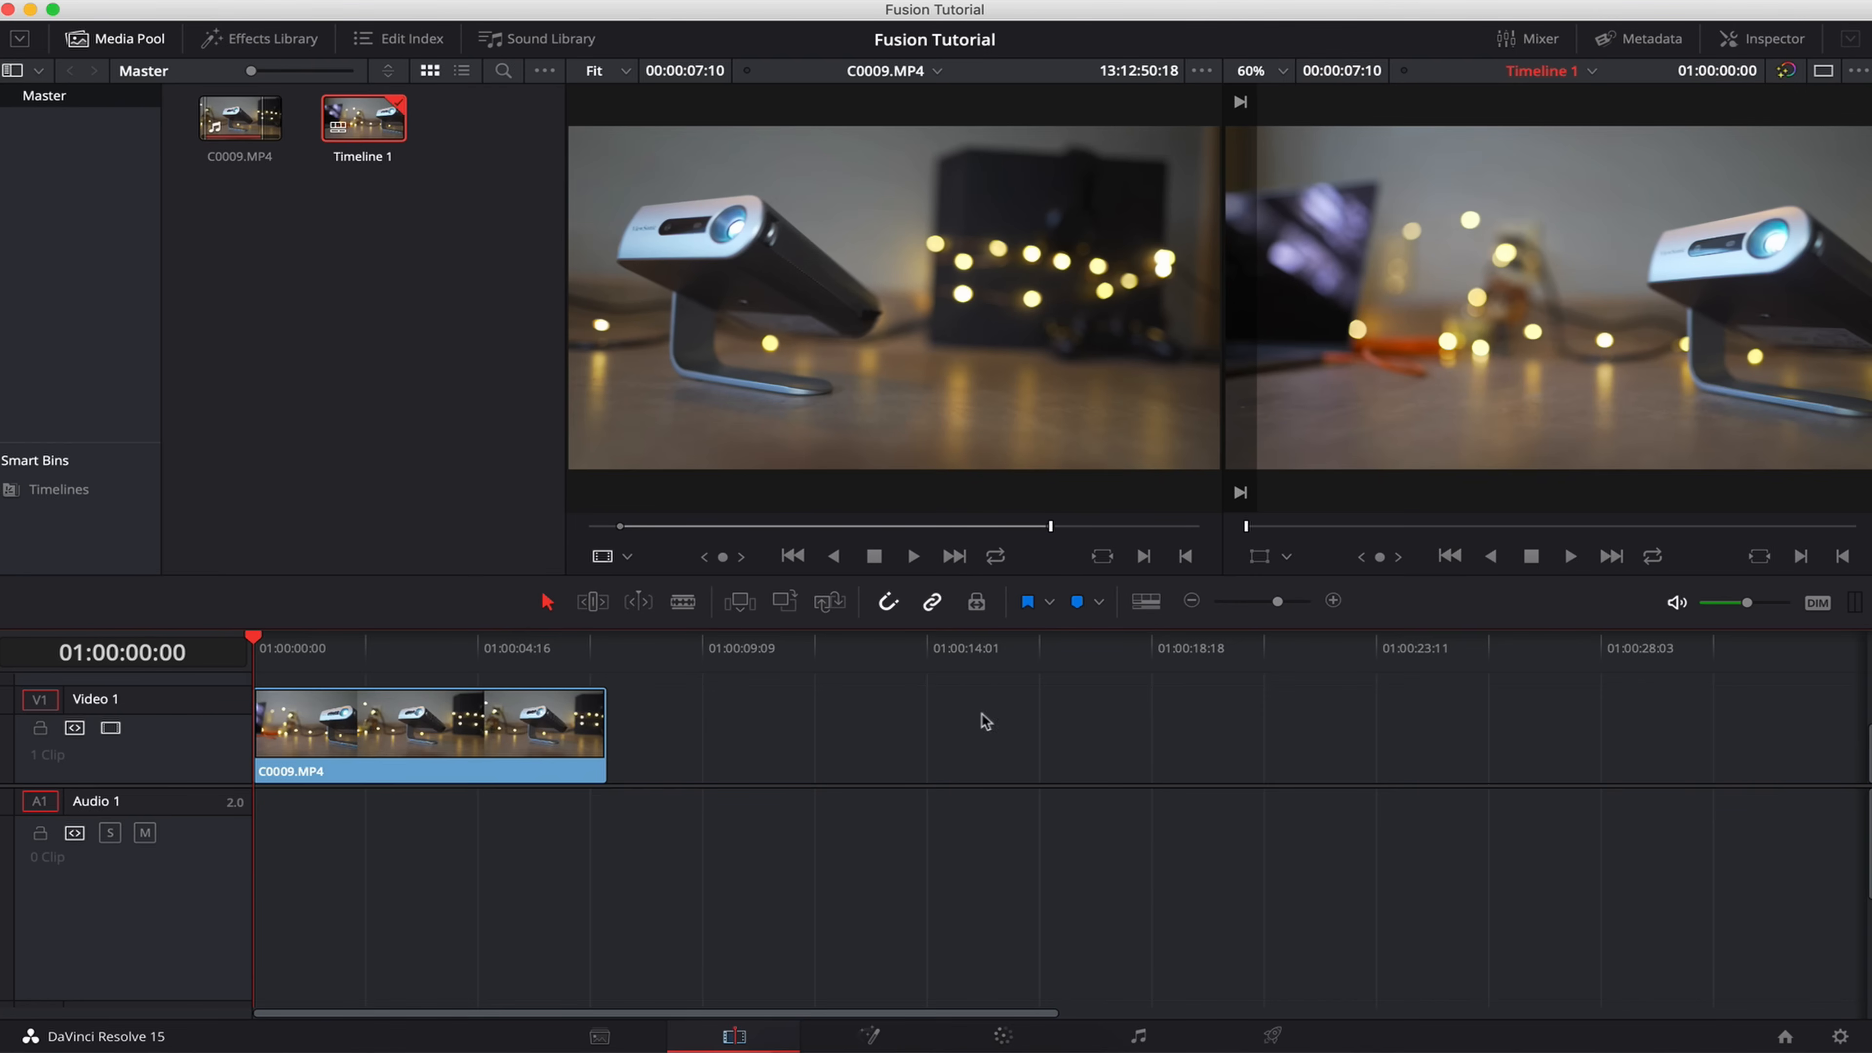
- Reduce the video and audio track heights in the timeline and show the Inspector, leaving the playhead at the start
mouse_move(1278, 603)
left_mouse_down()
mouse_move(1254, 606)
mouse_move(1290, 606)
left_mouse_up()
left_click(1149, 602)
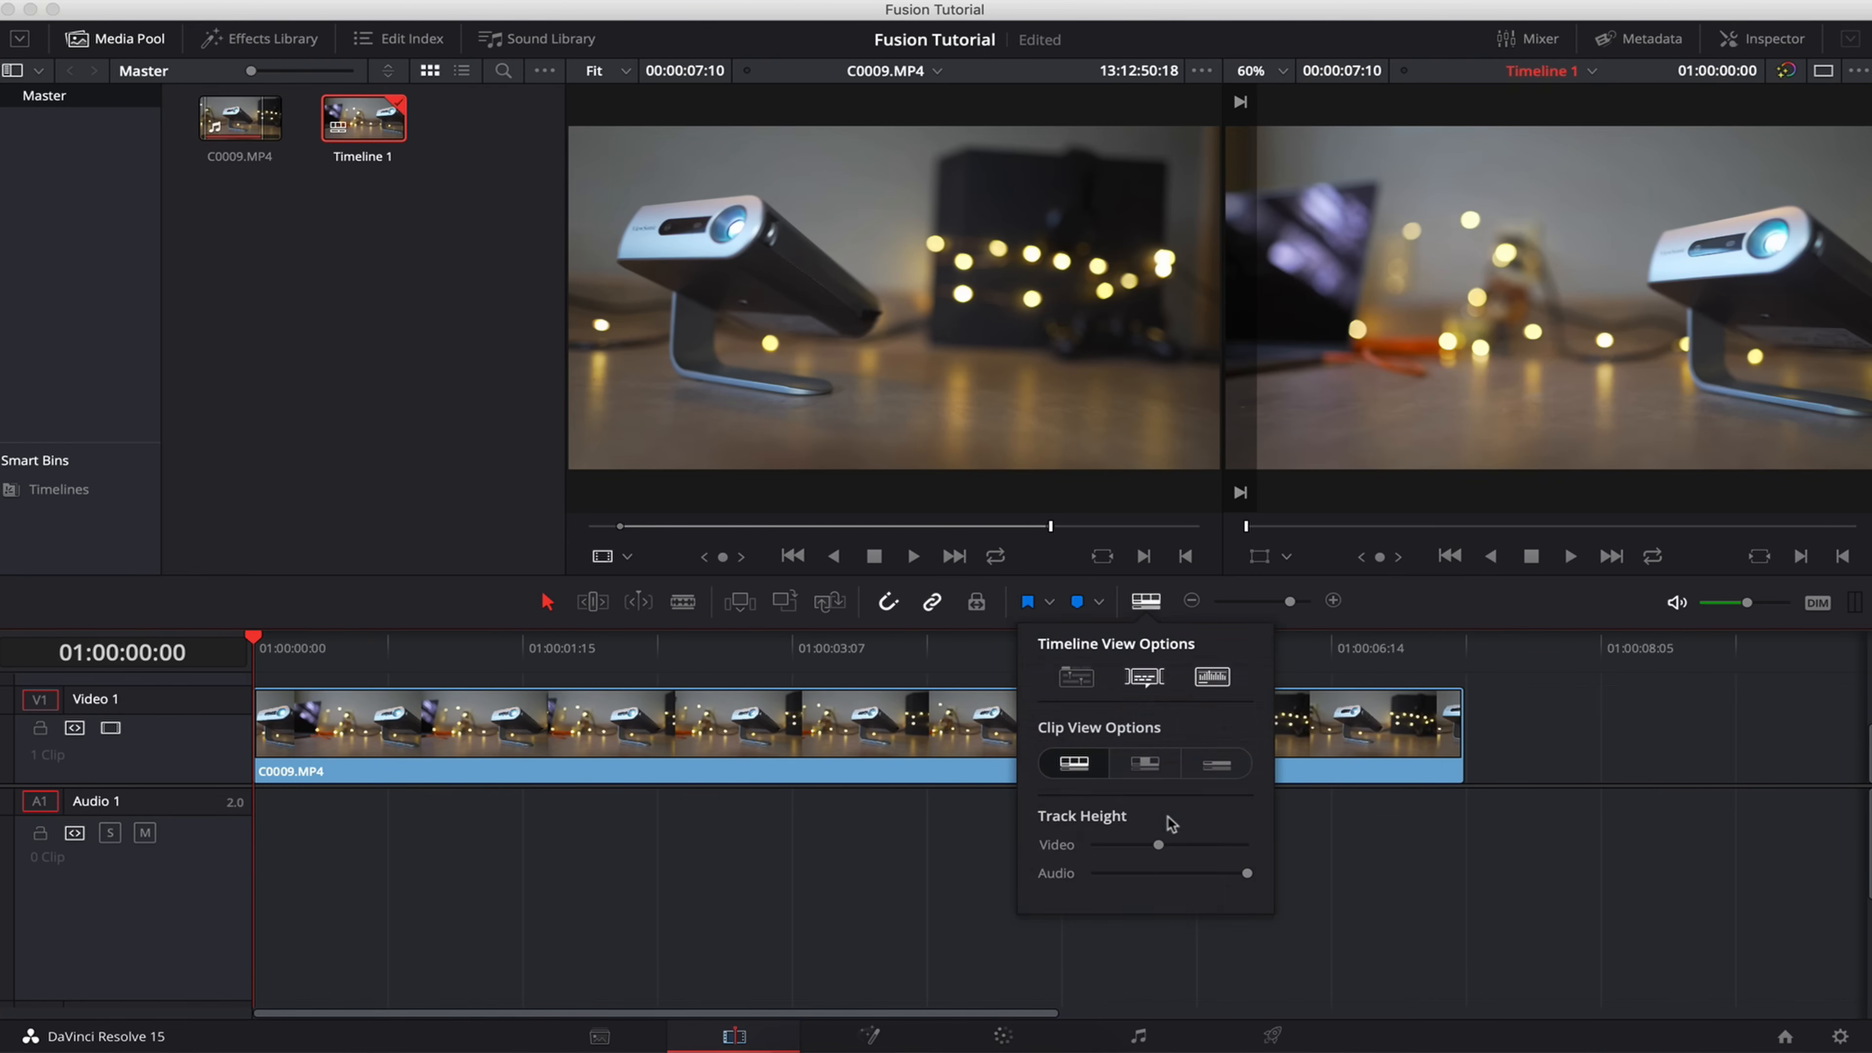
left_click(1135, 605)
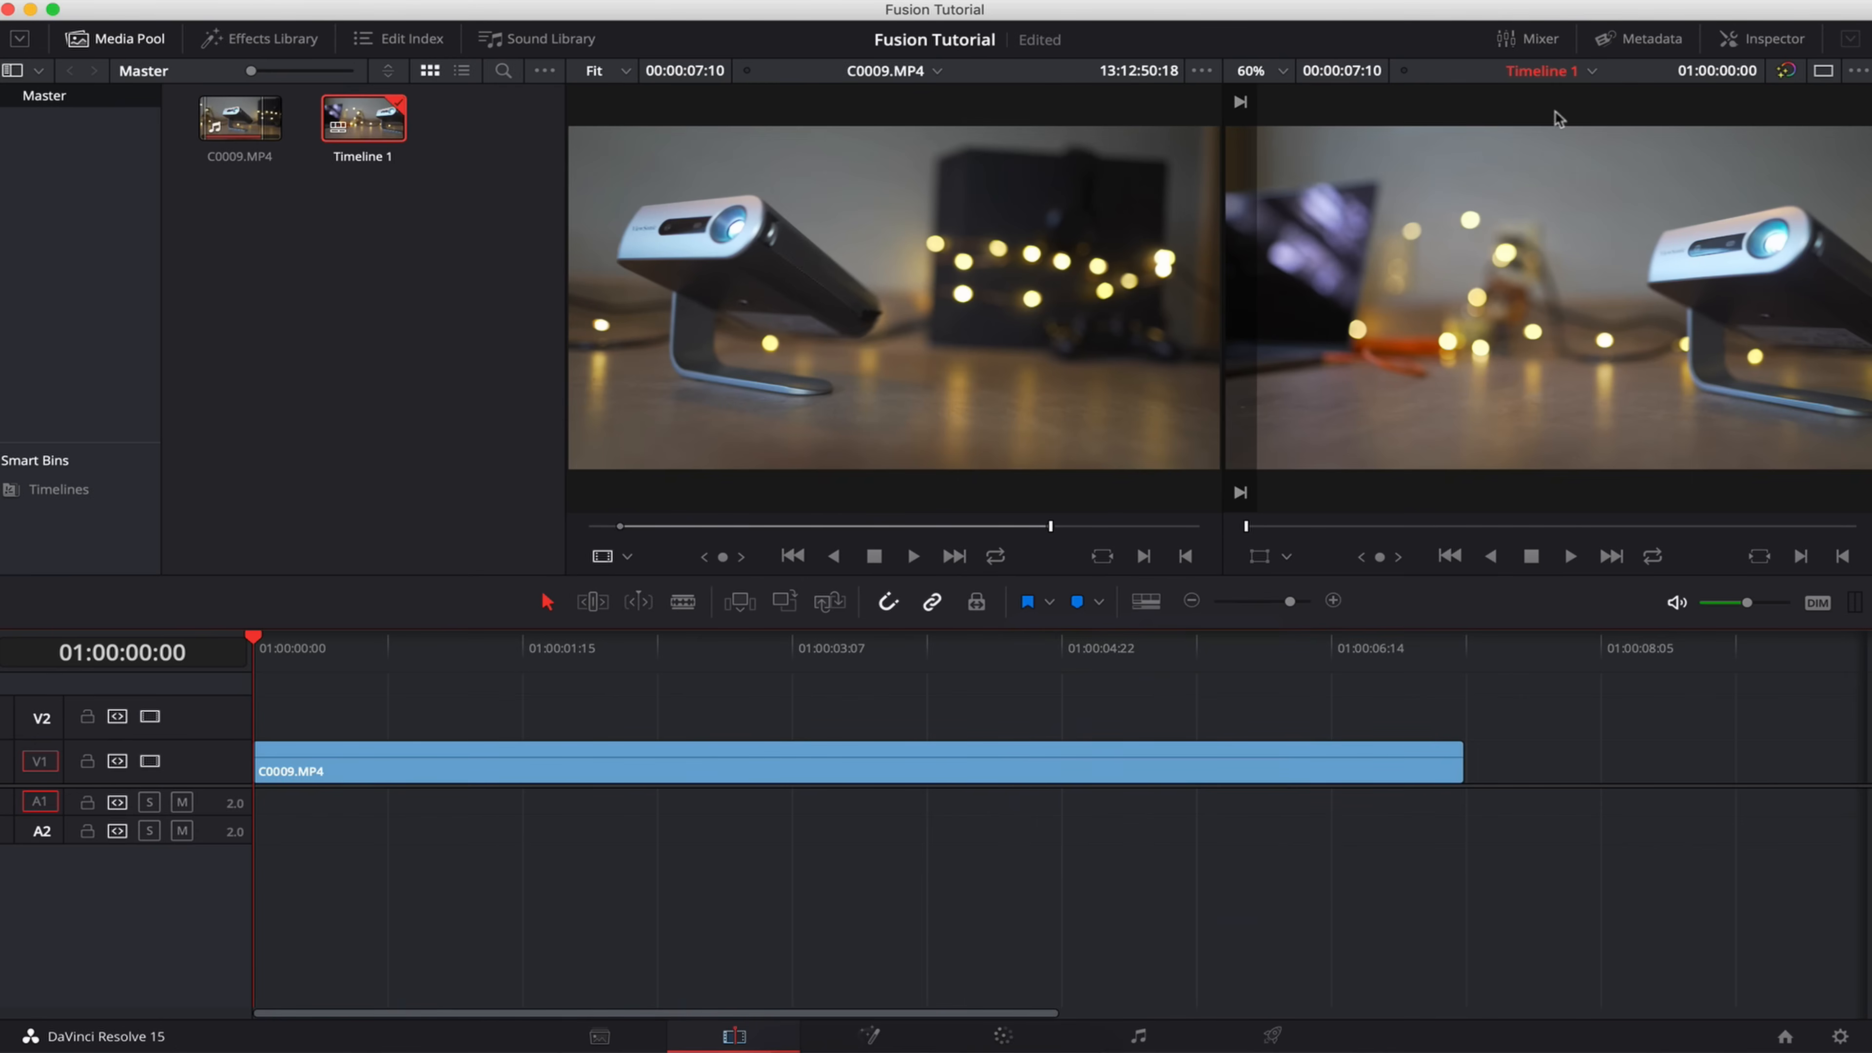
left_click(1728, 38)
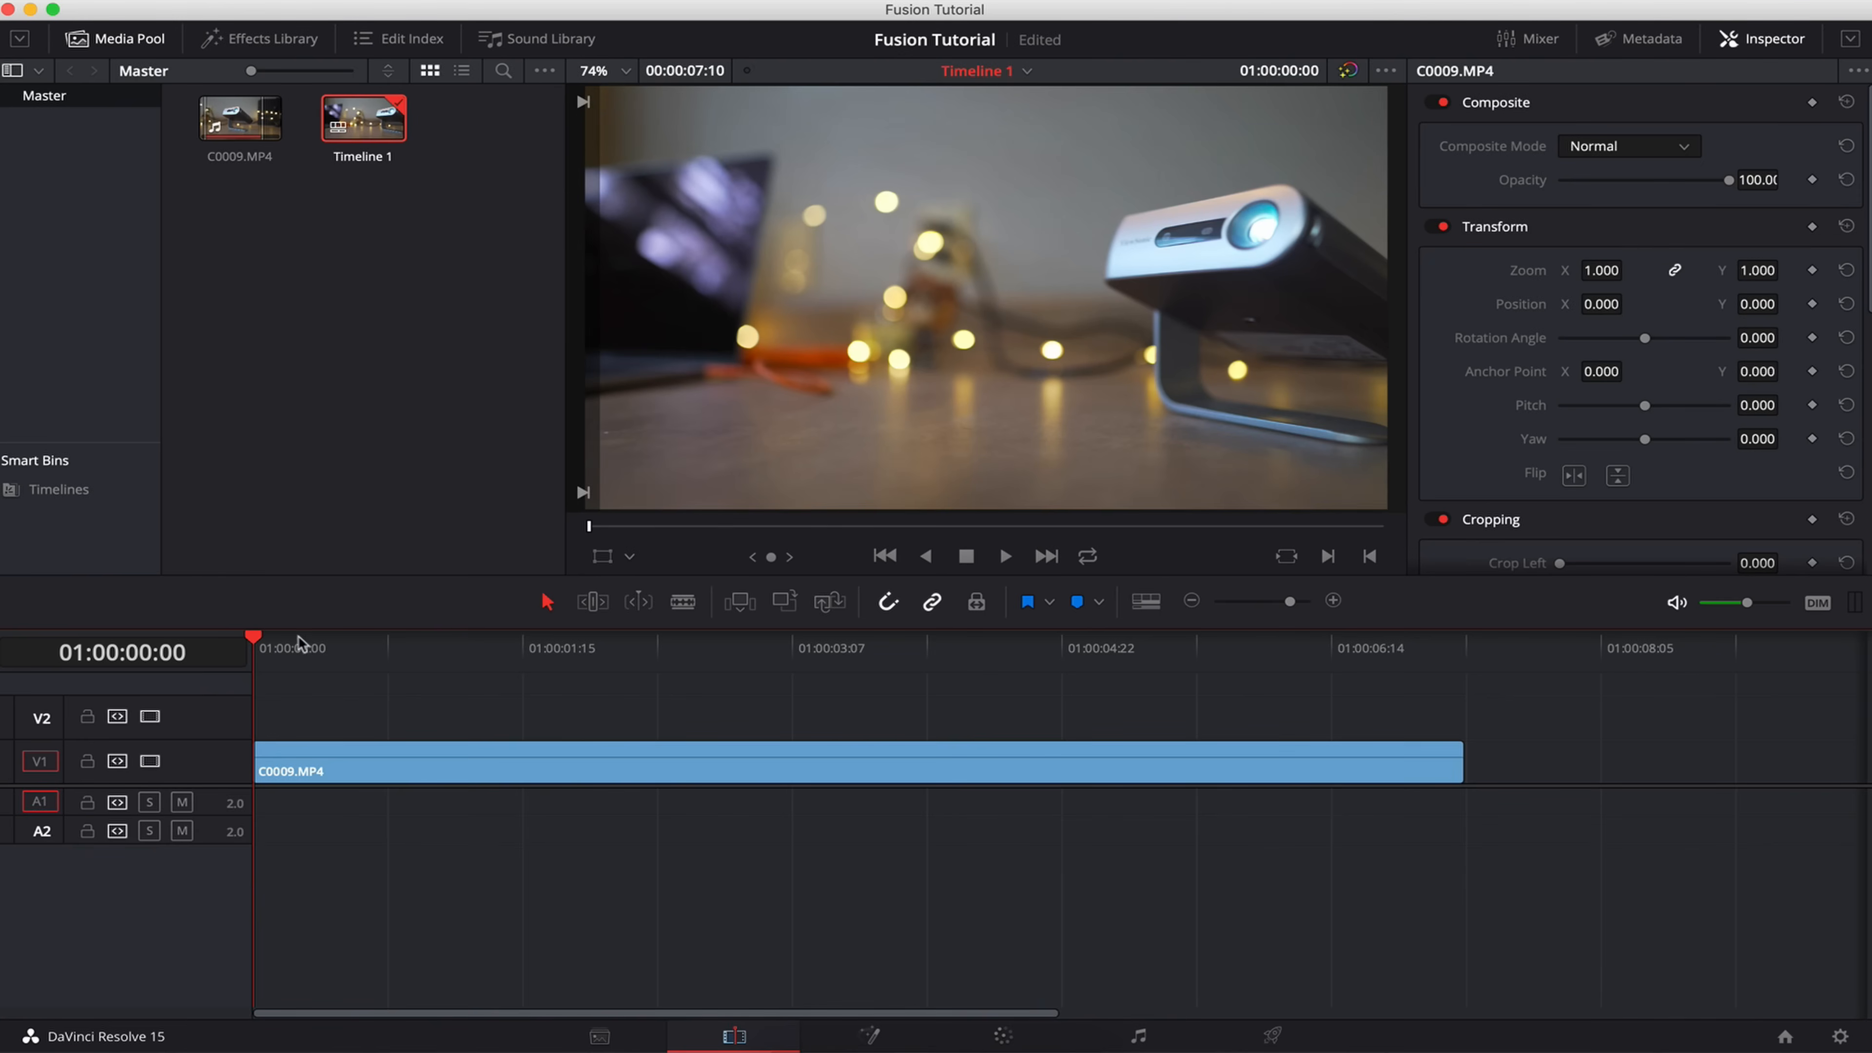
left_click_drag(440, 654, 271, 663)
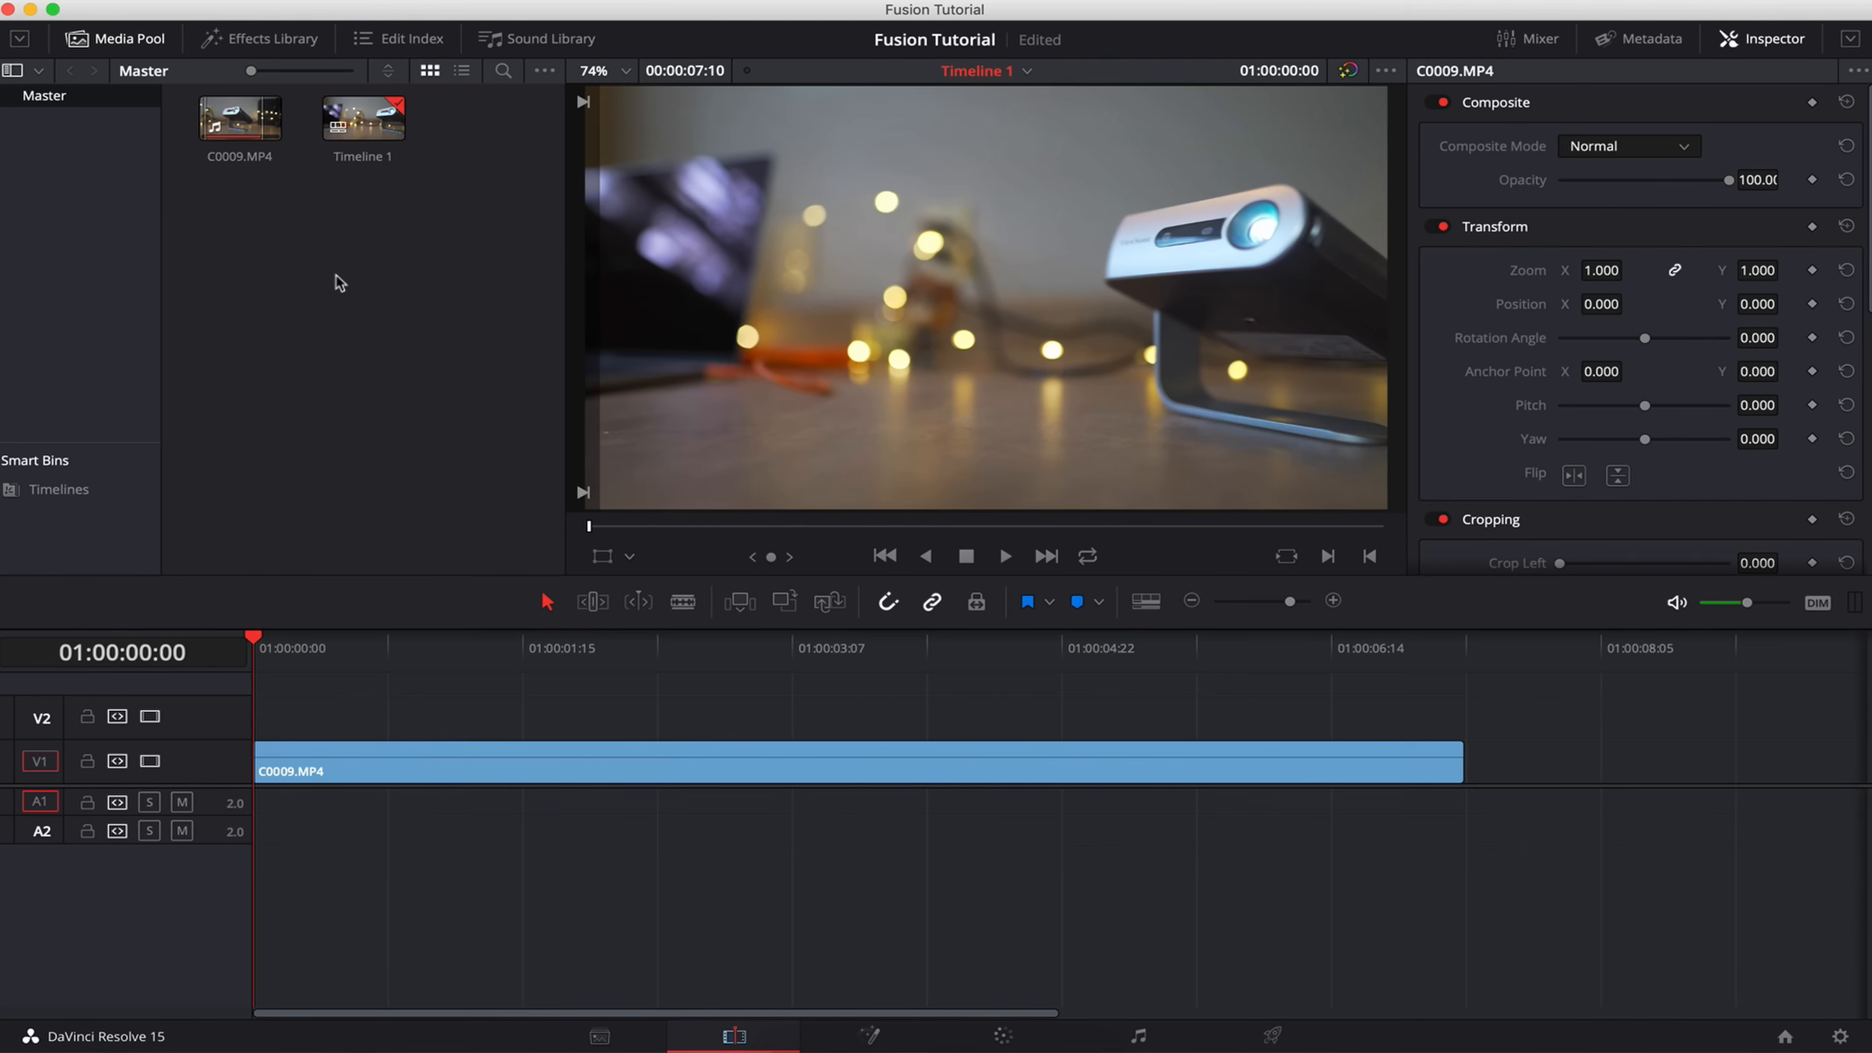
- Convert the C0009.MP4 clip on the timeline into a new Fusion clip and select it in the media pool
right_click(338, 283)
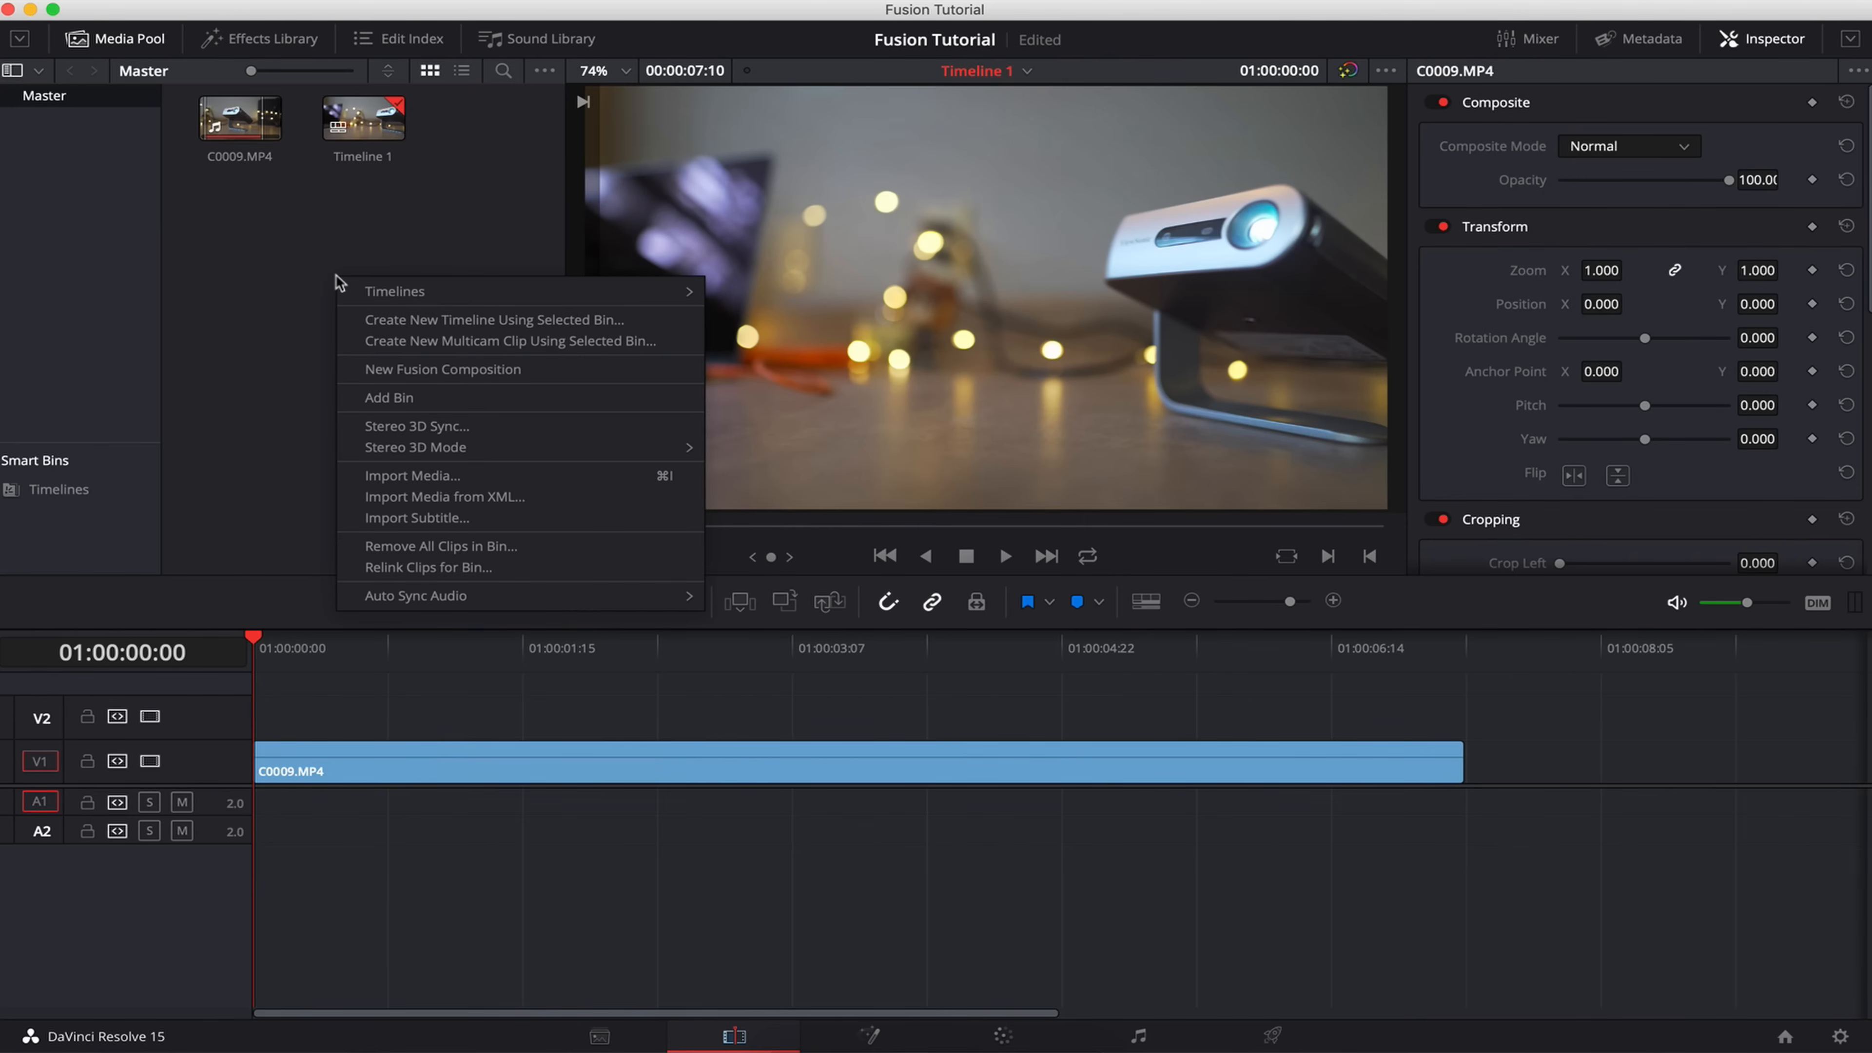
left_click(482, 370)
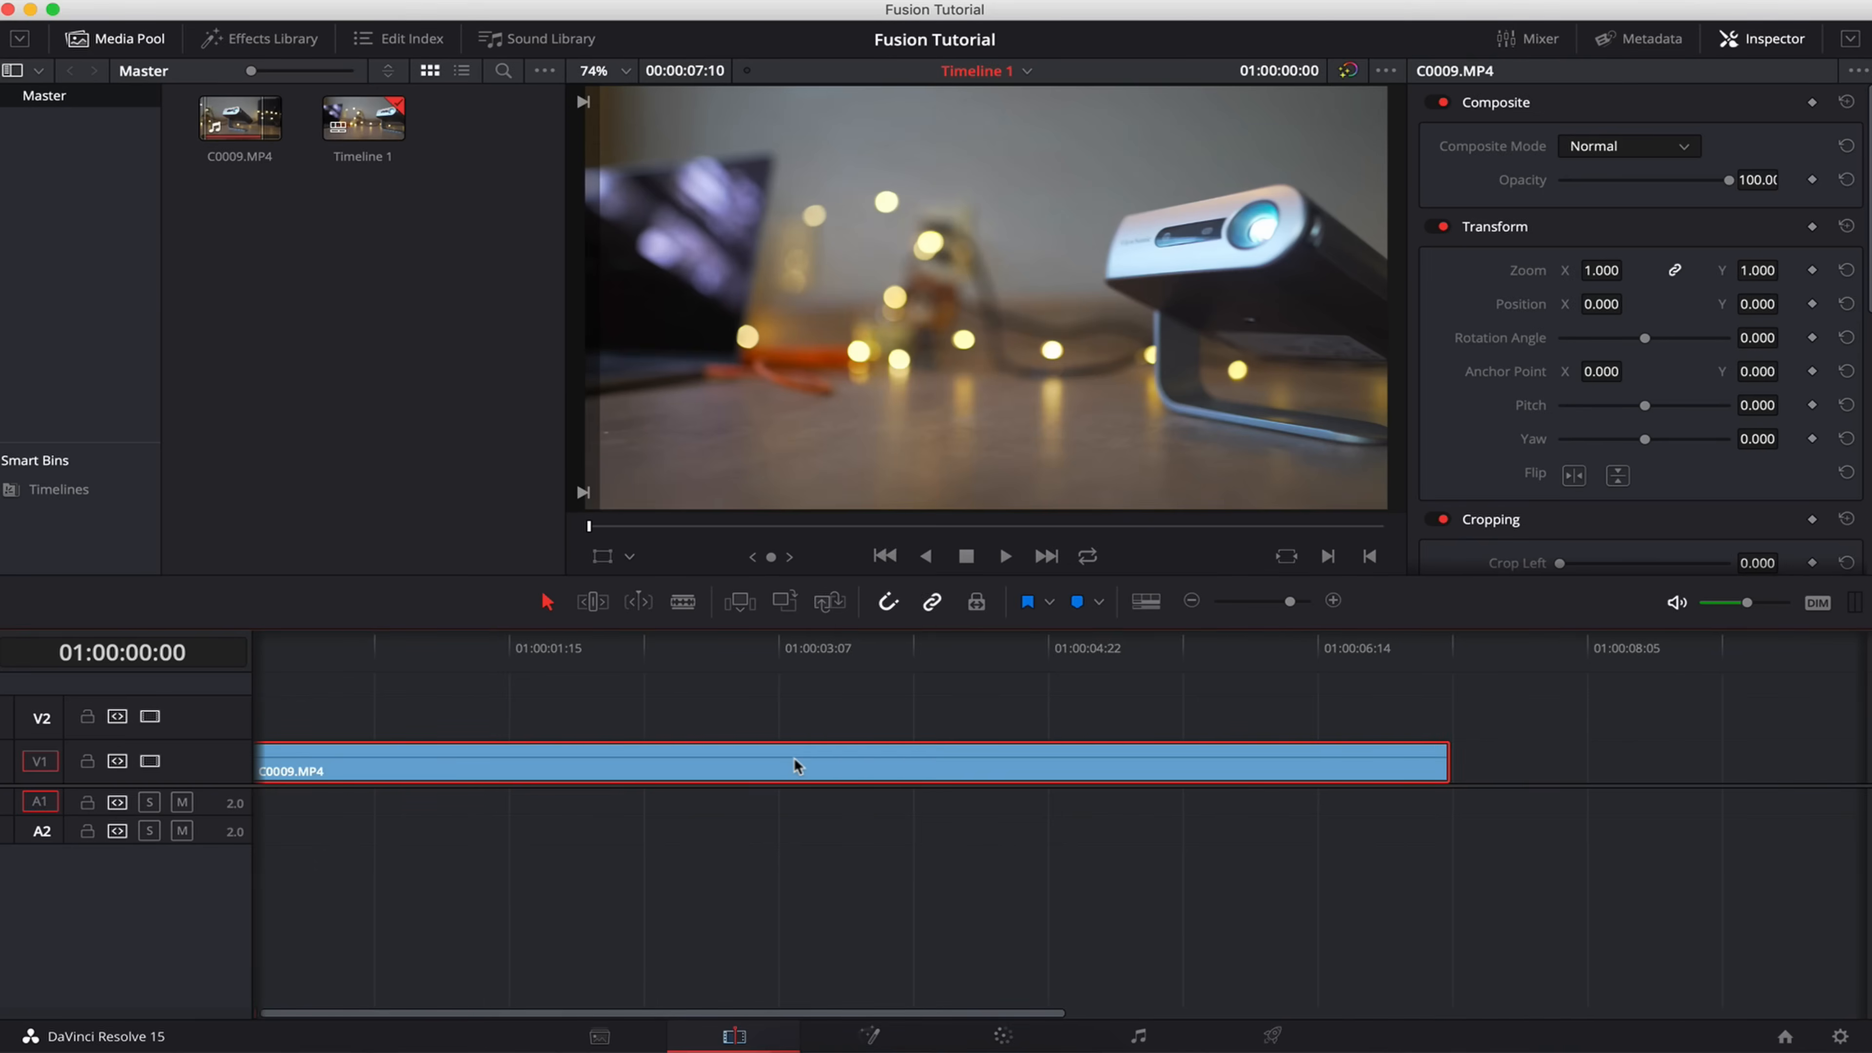
right_click(794, 765)
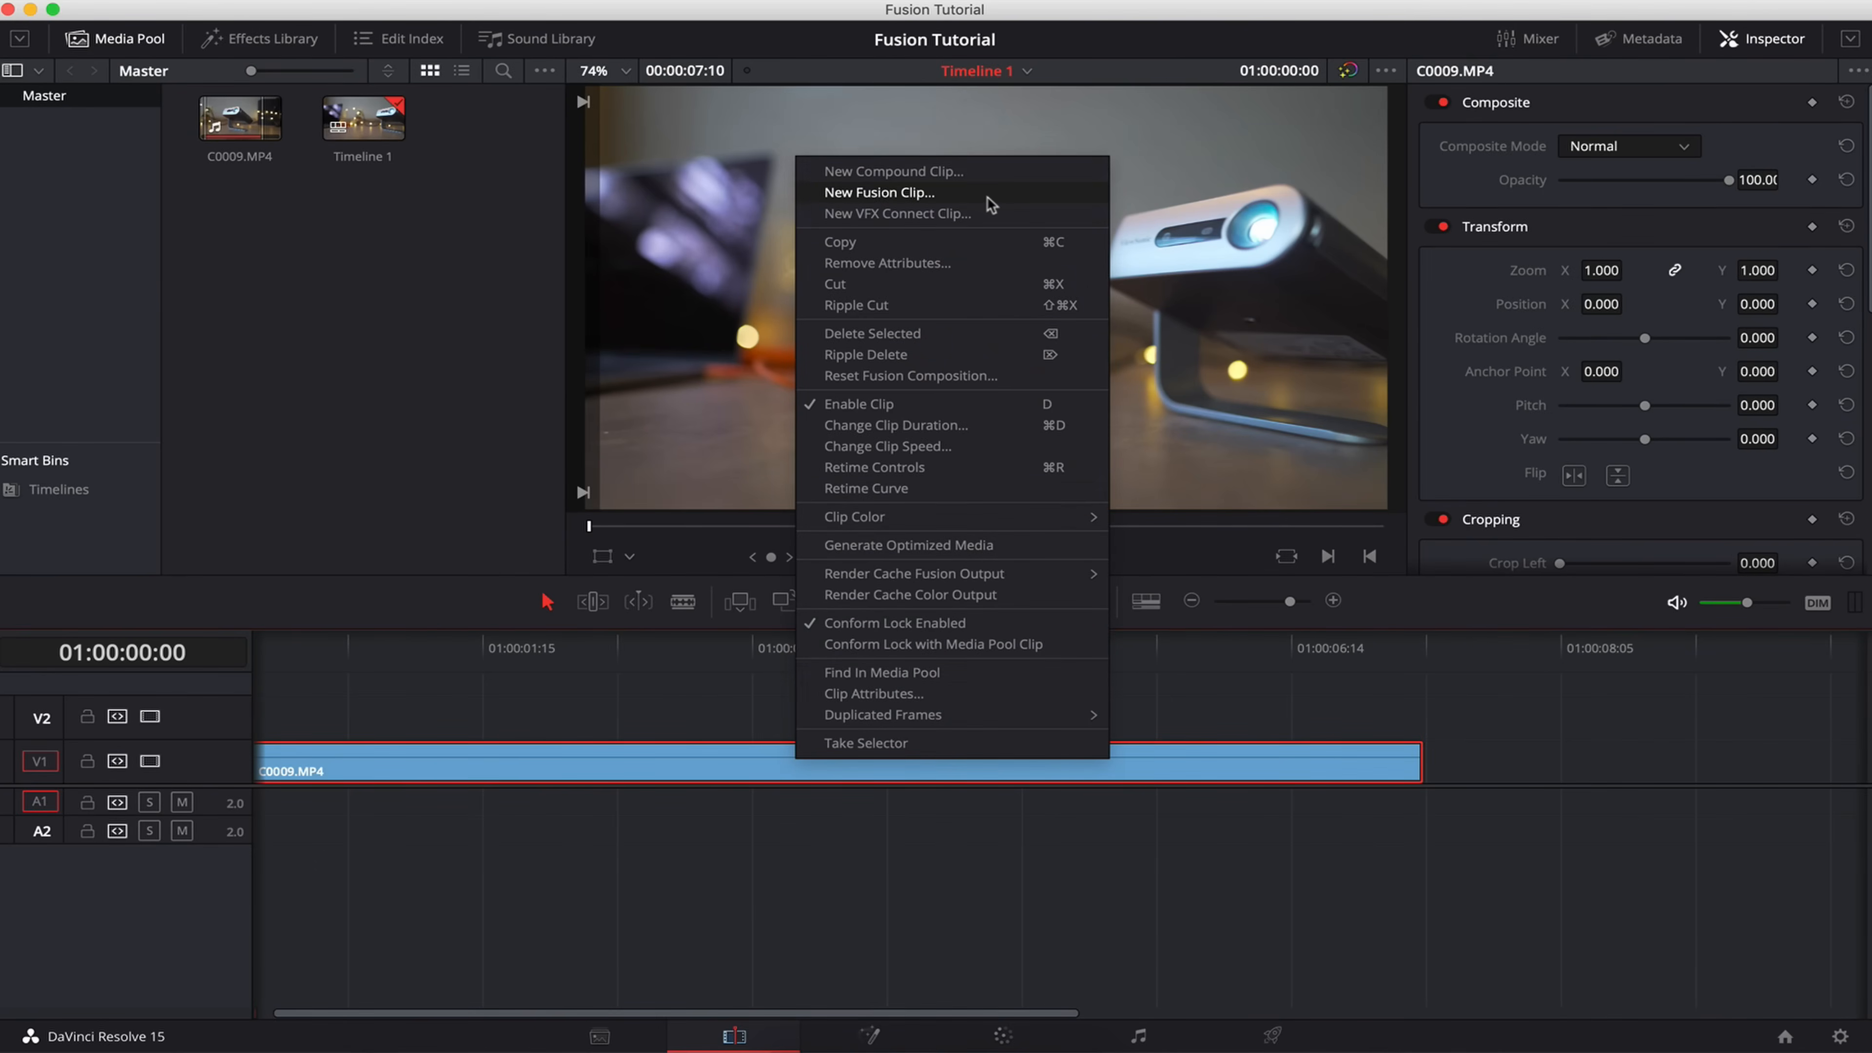
left_click(880, 192)
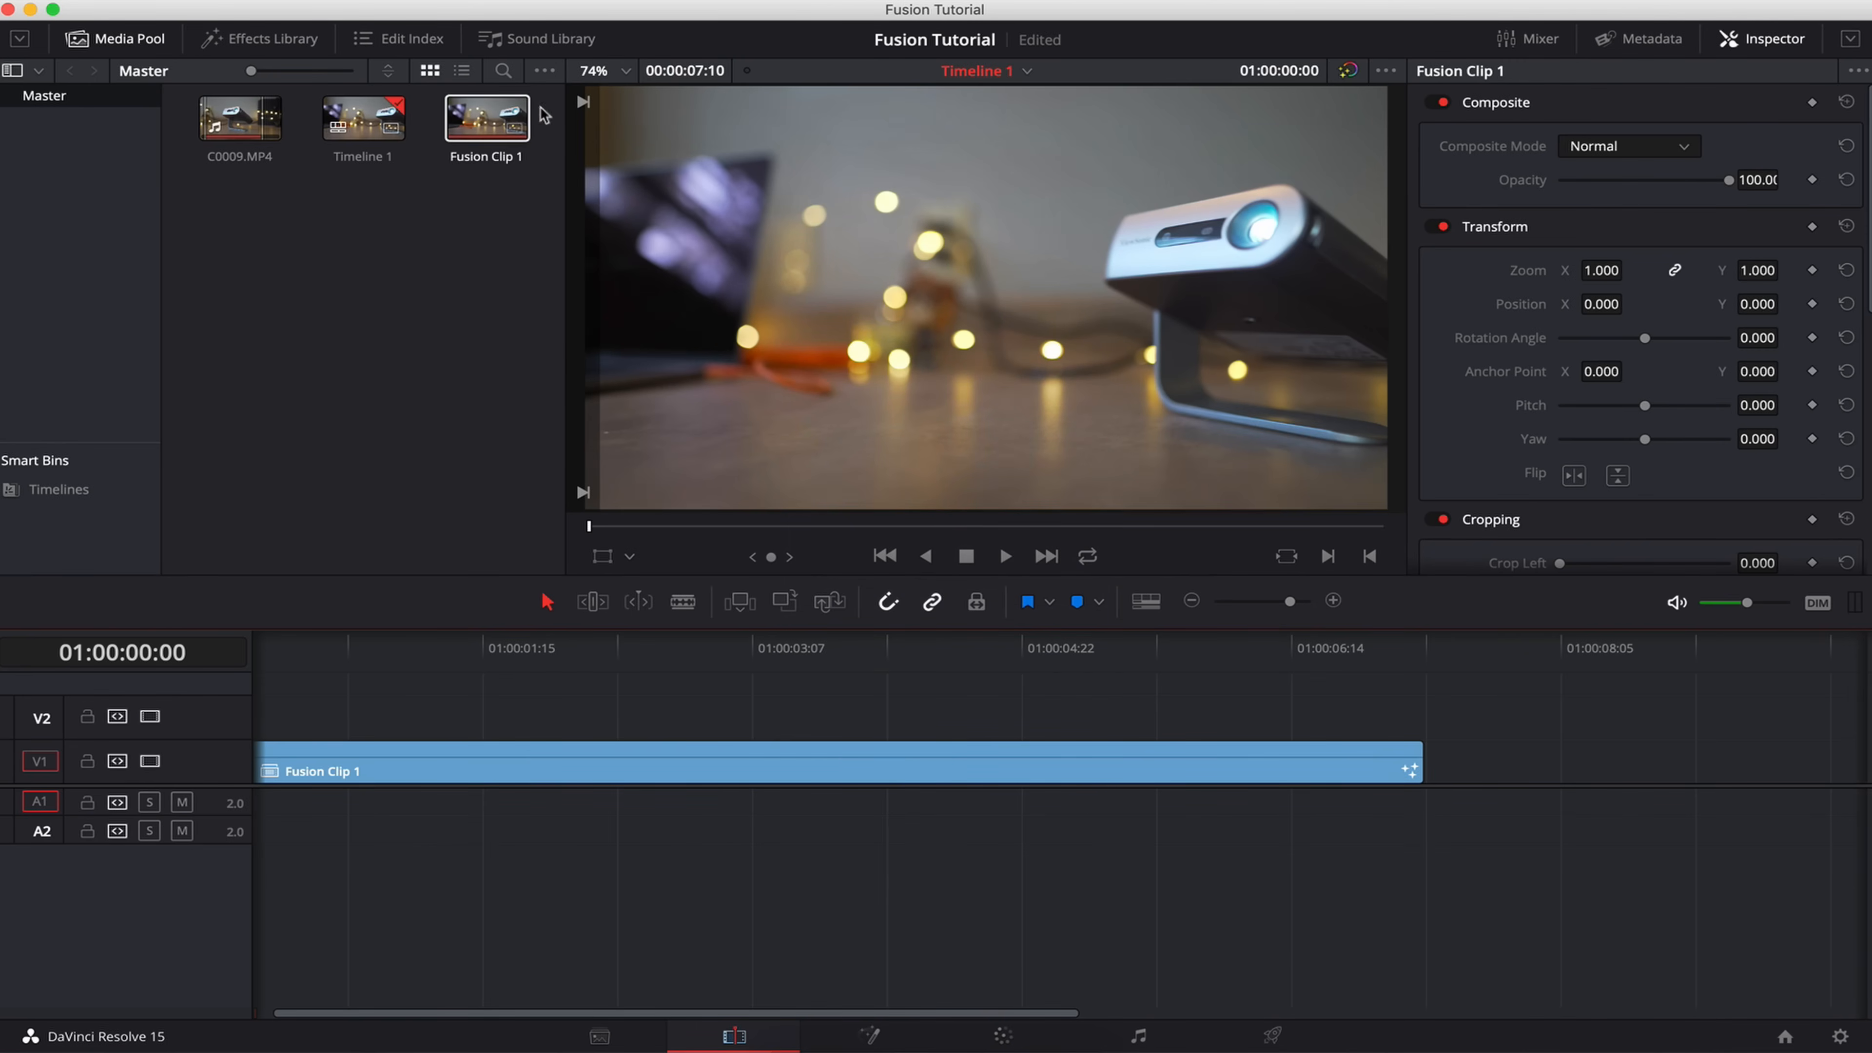
left_click(472, 118)
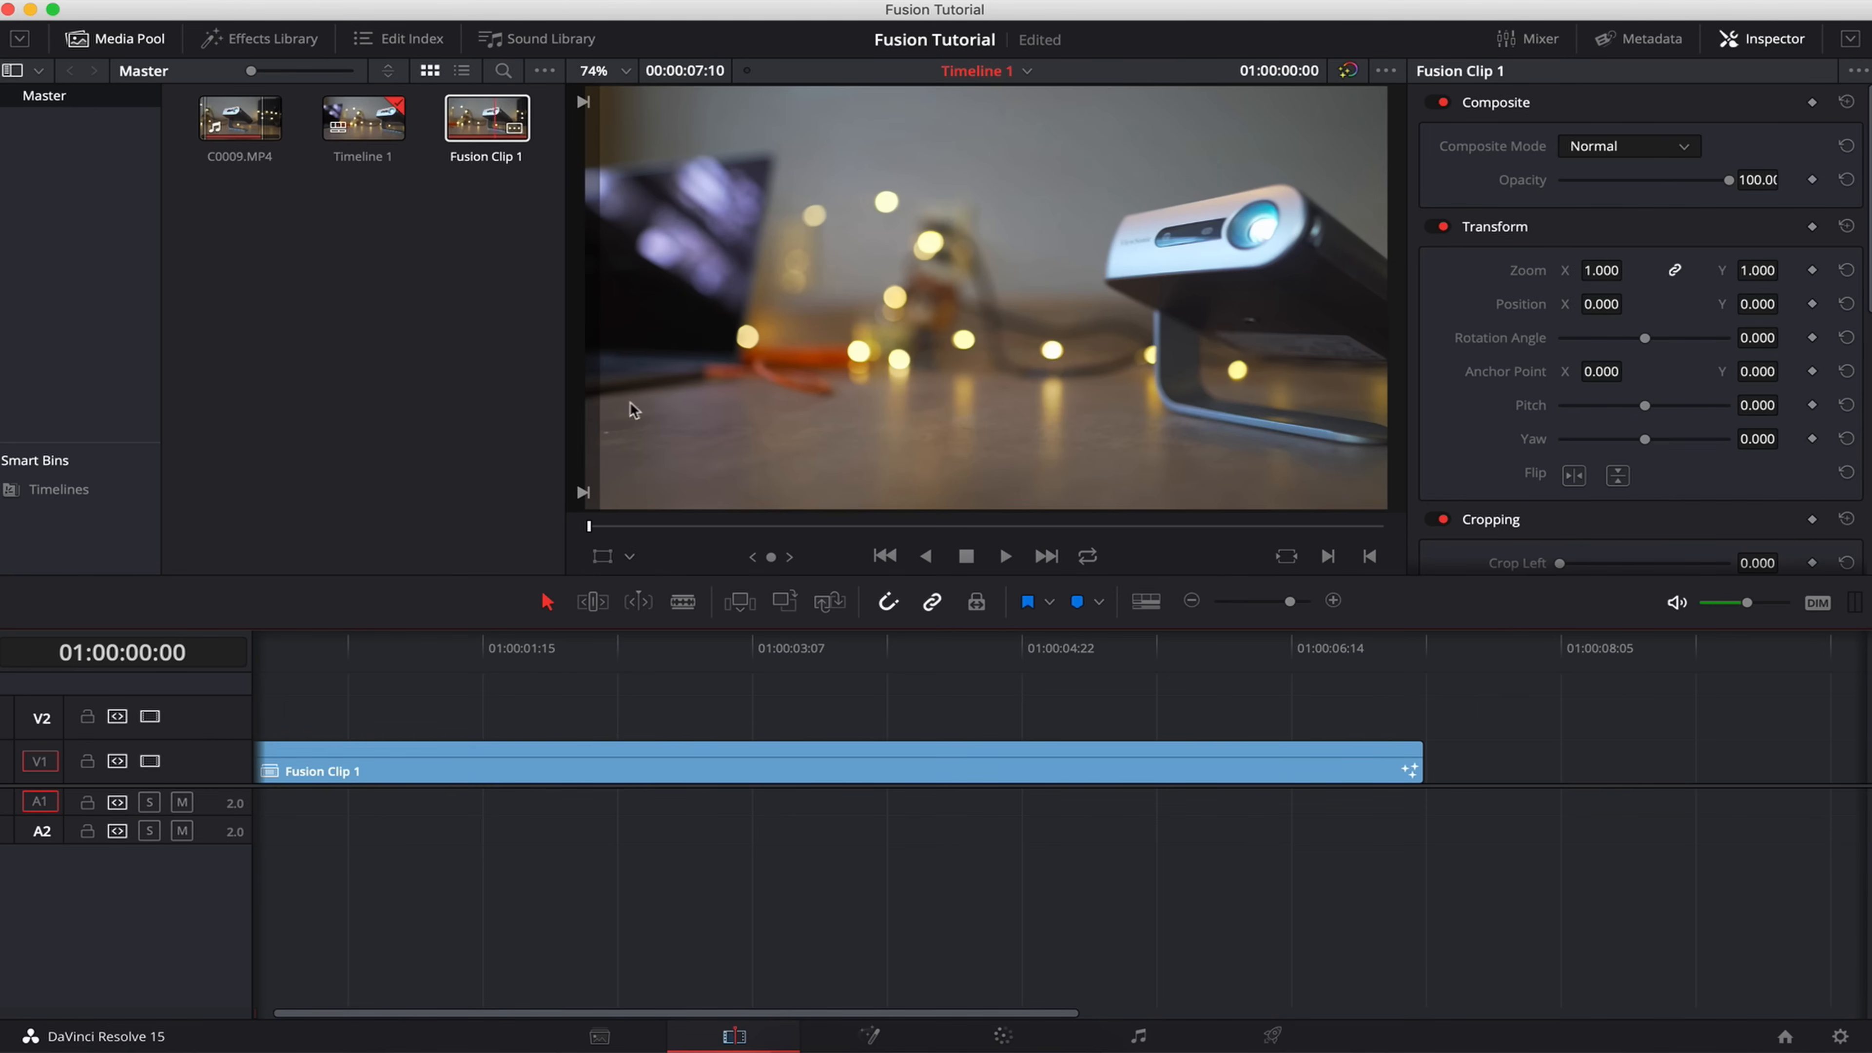
- Open the clip on the Fusion page, space the MediaIn1 and MediaOut1 nodes farther apart, and select MediaIn1
left_click(872, 1031)
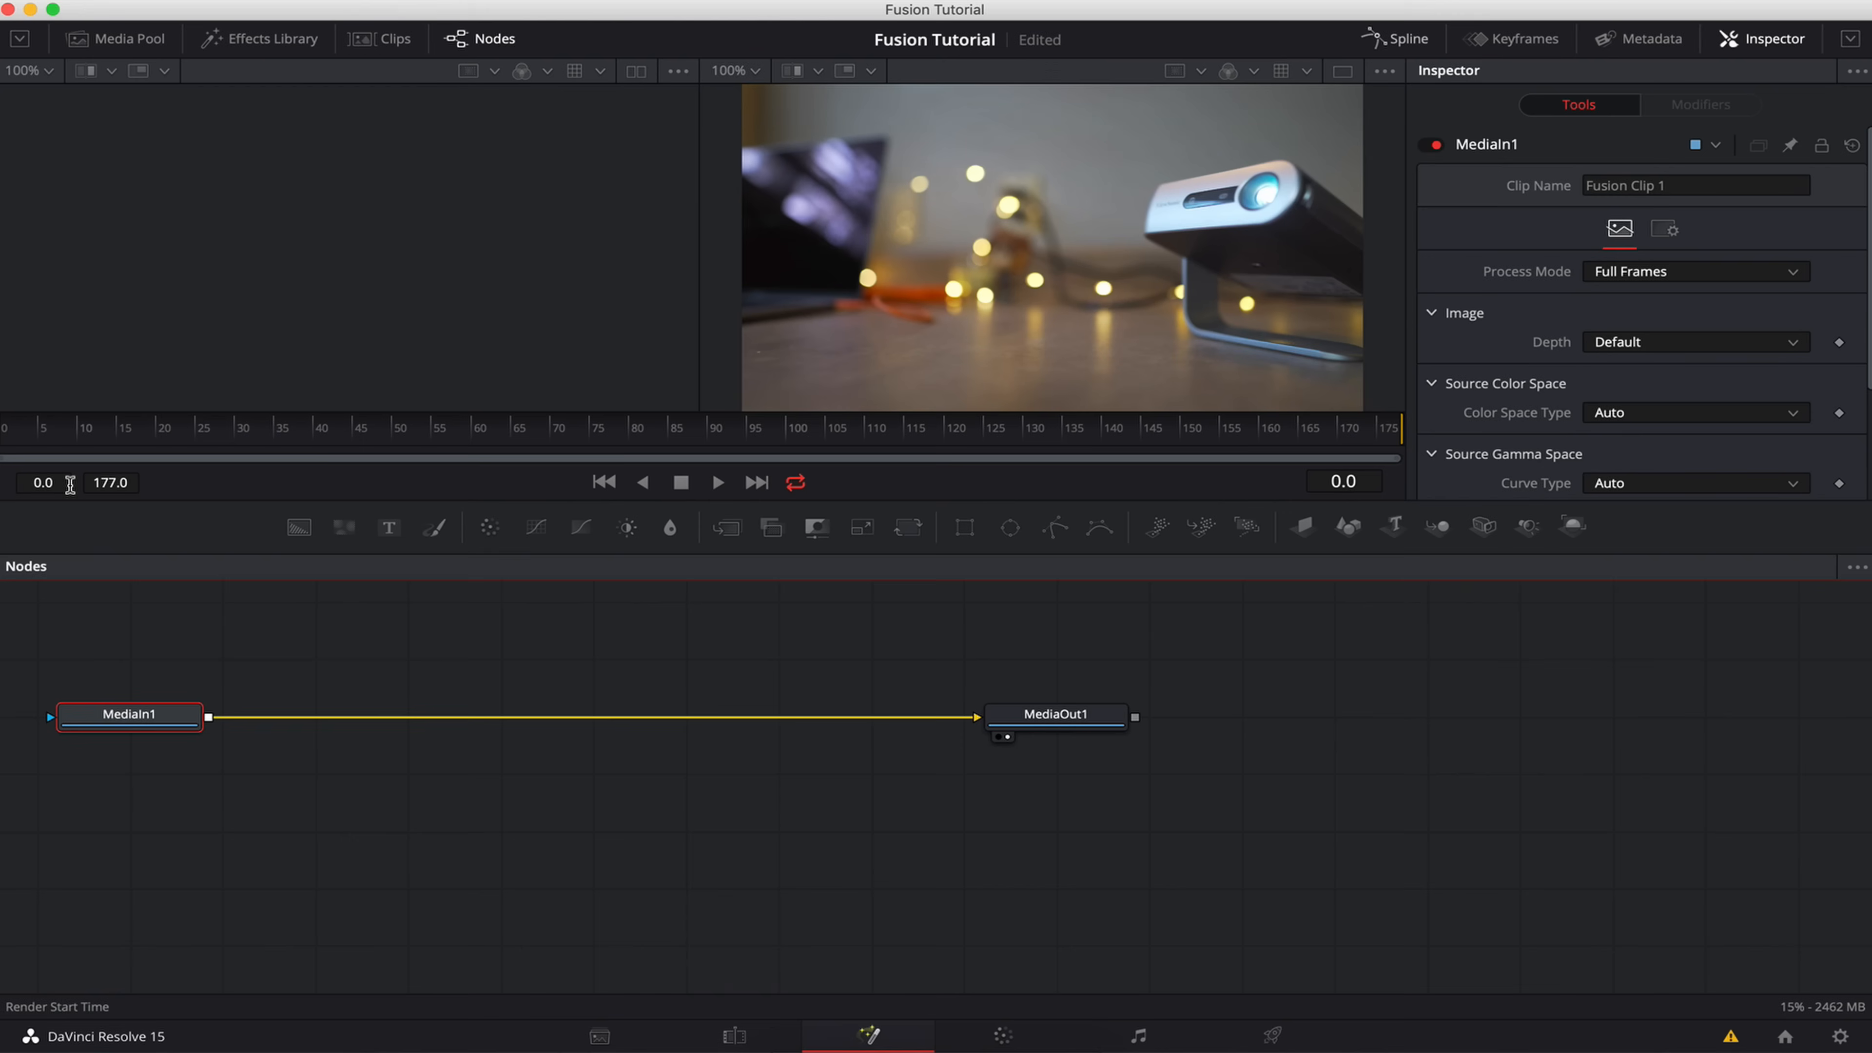
left_click_drag(155, 715, 283, 713)
left_click_drag(1063, 728, 1379, 727)
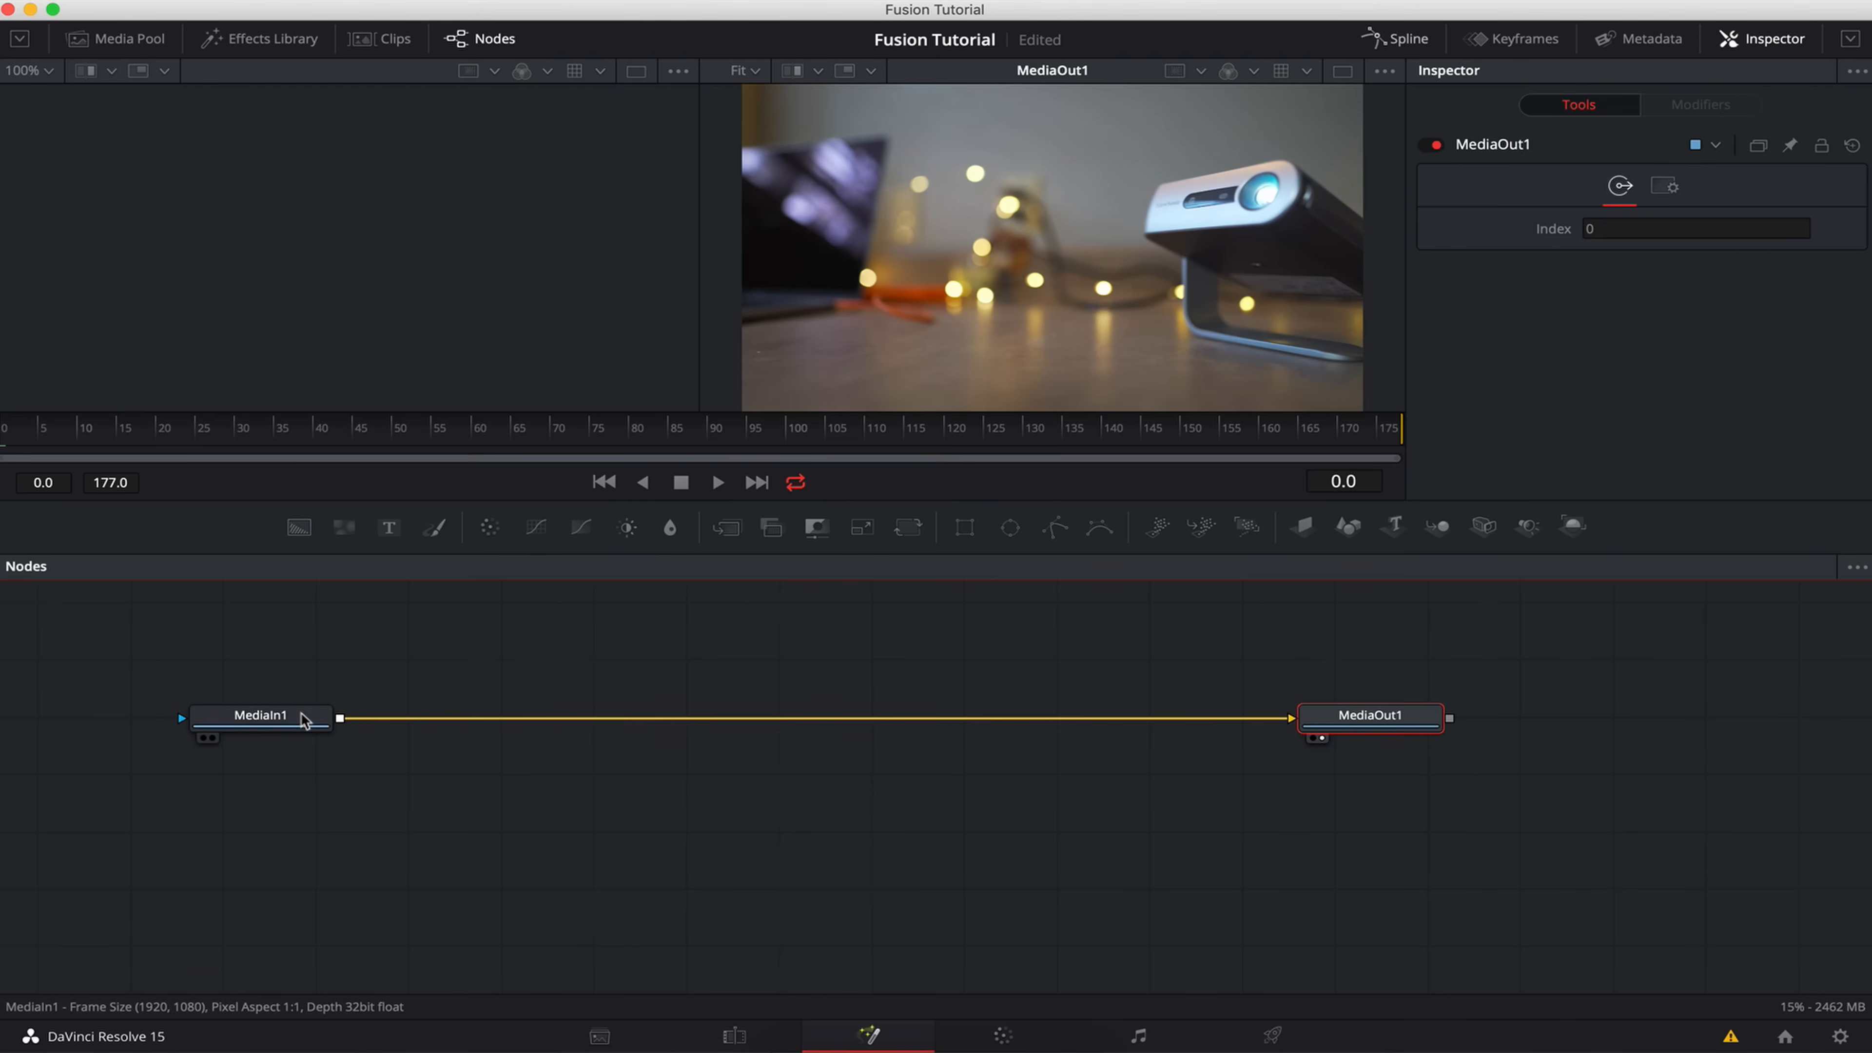
left_click(243, 721)
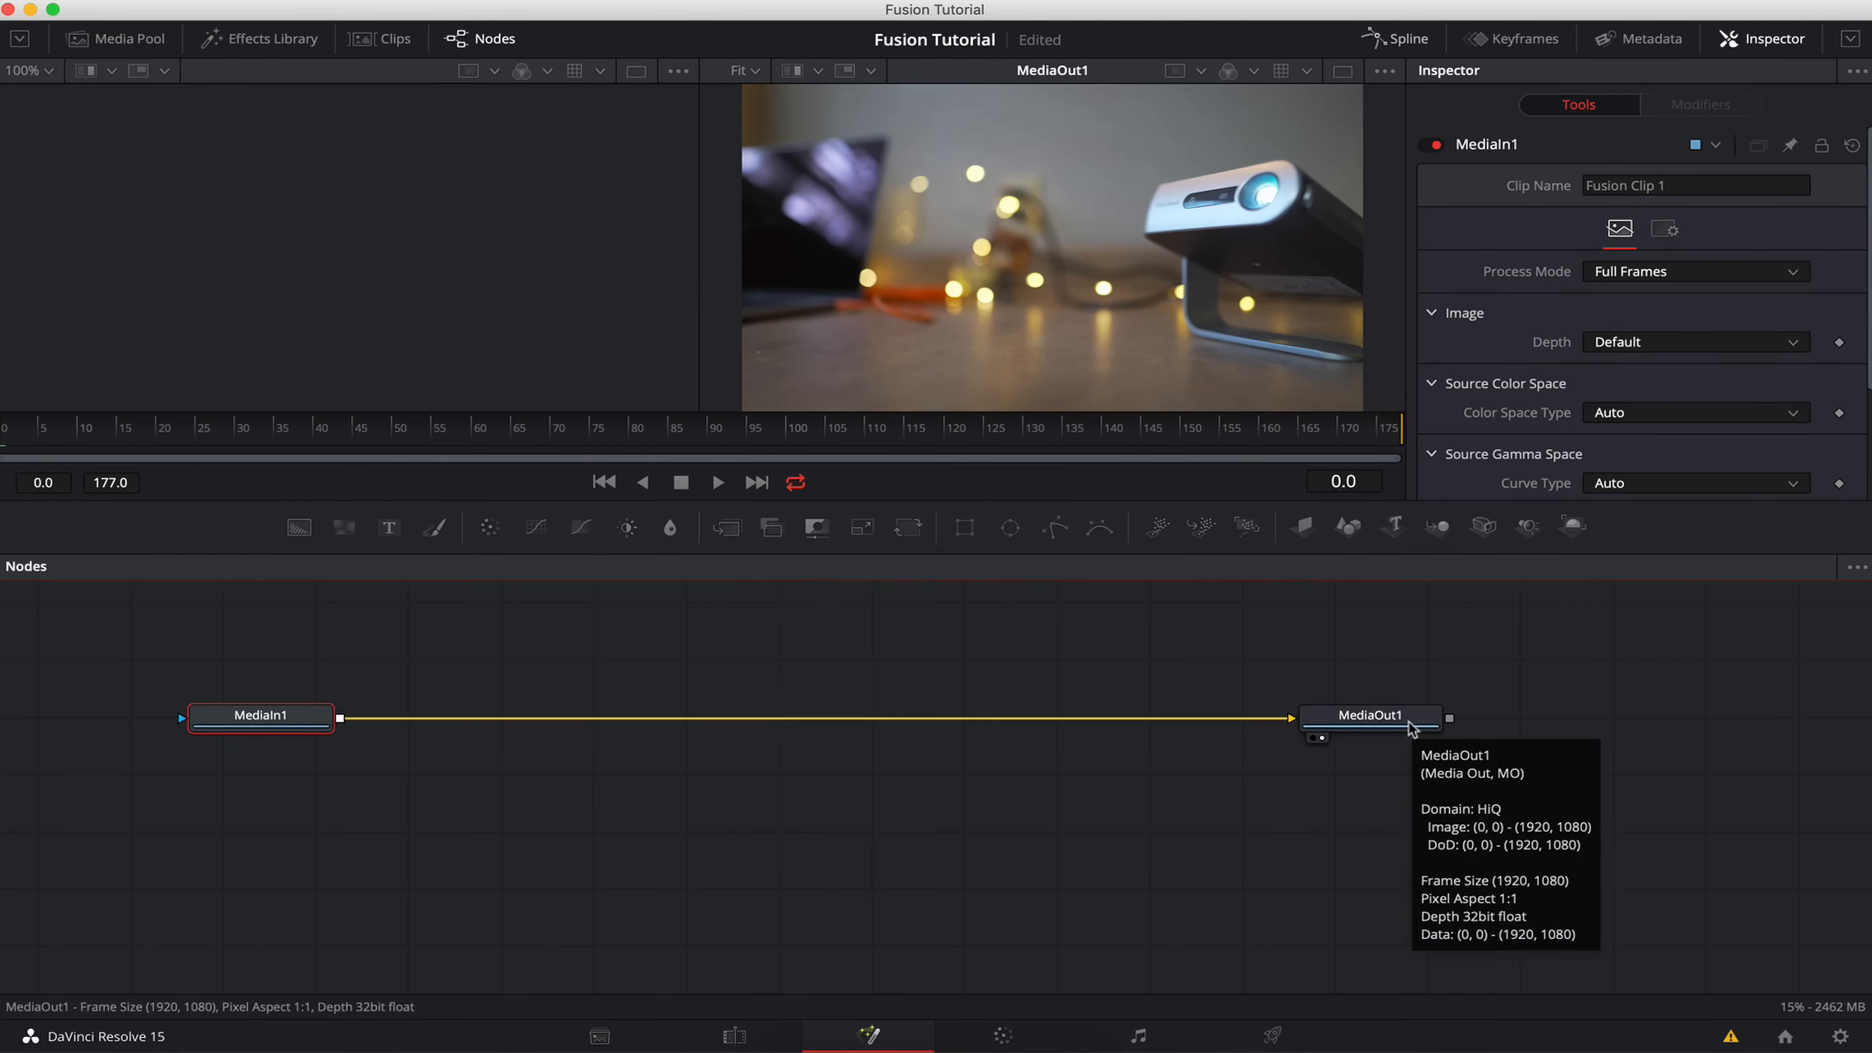
- Display MediaOut1 in the first viewer as well and scrub the composition to frame 34
left_click_drag(1409, 726, 903, 623)
key("super+z")
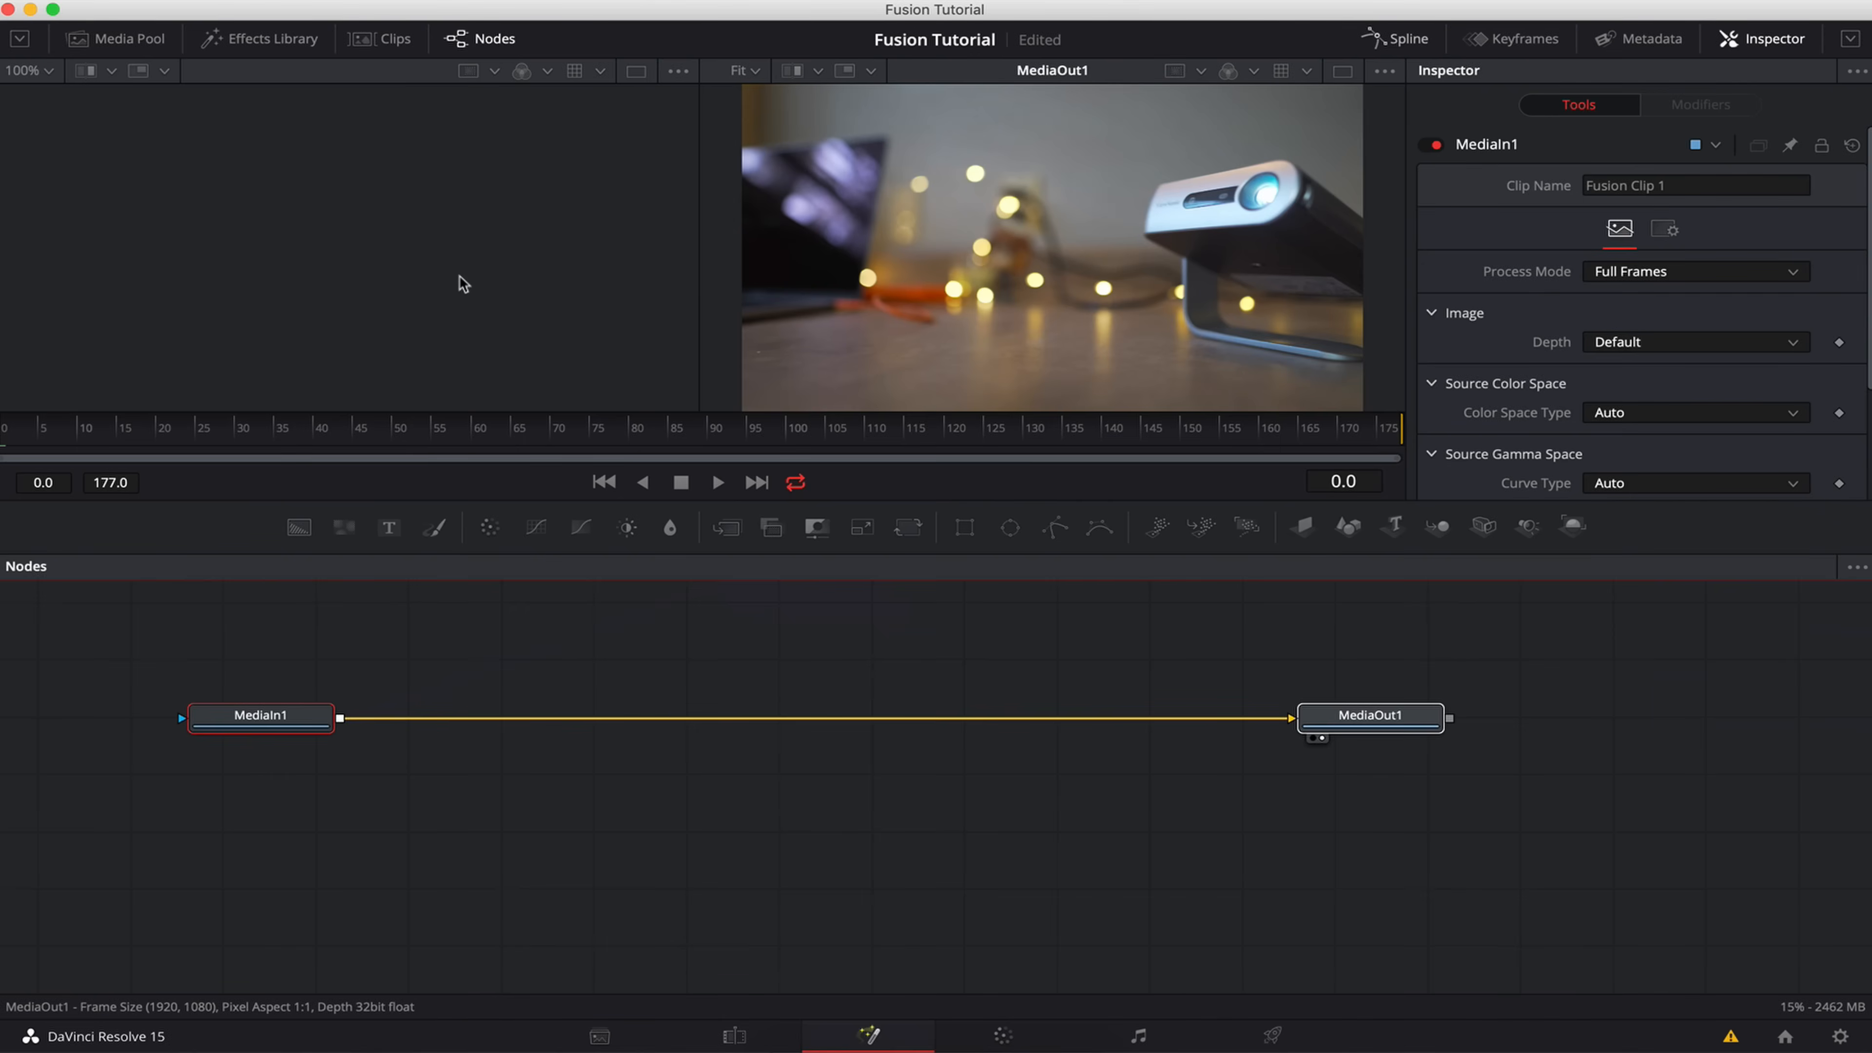
key("1")
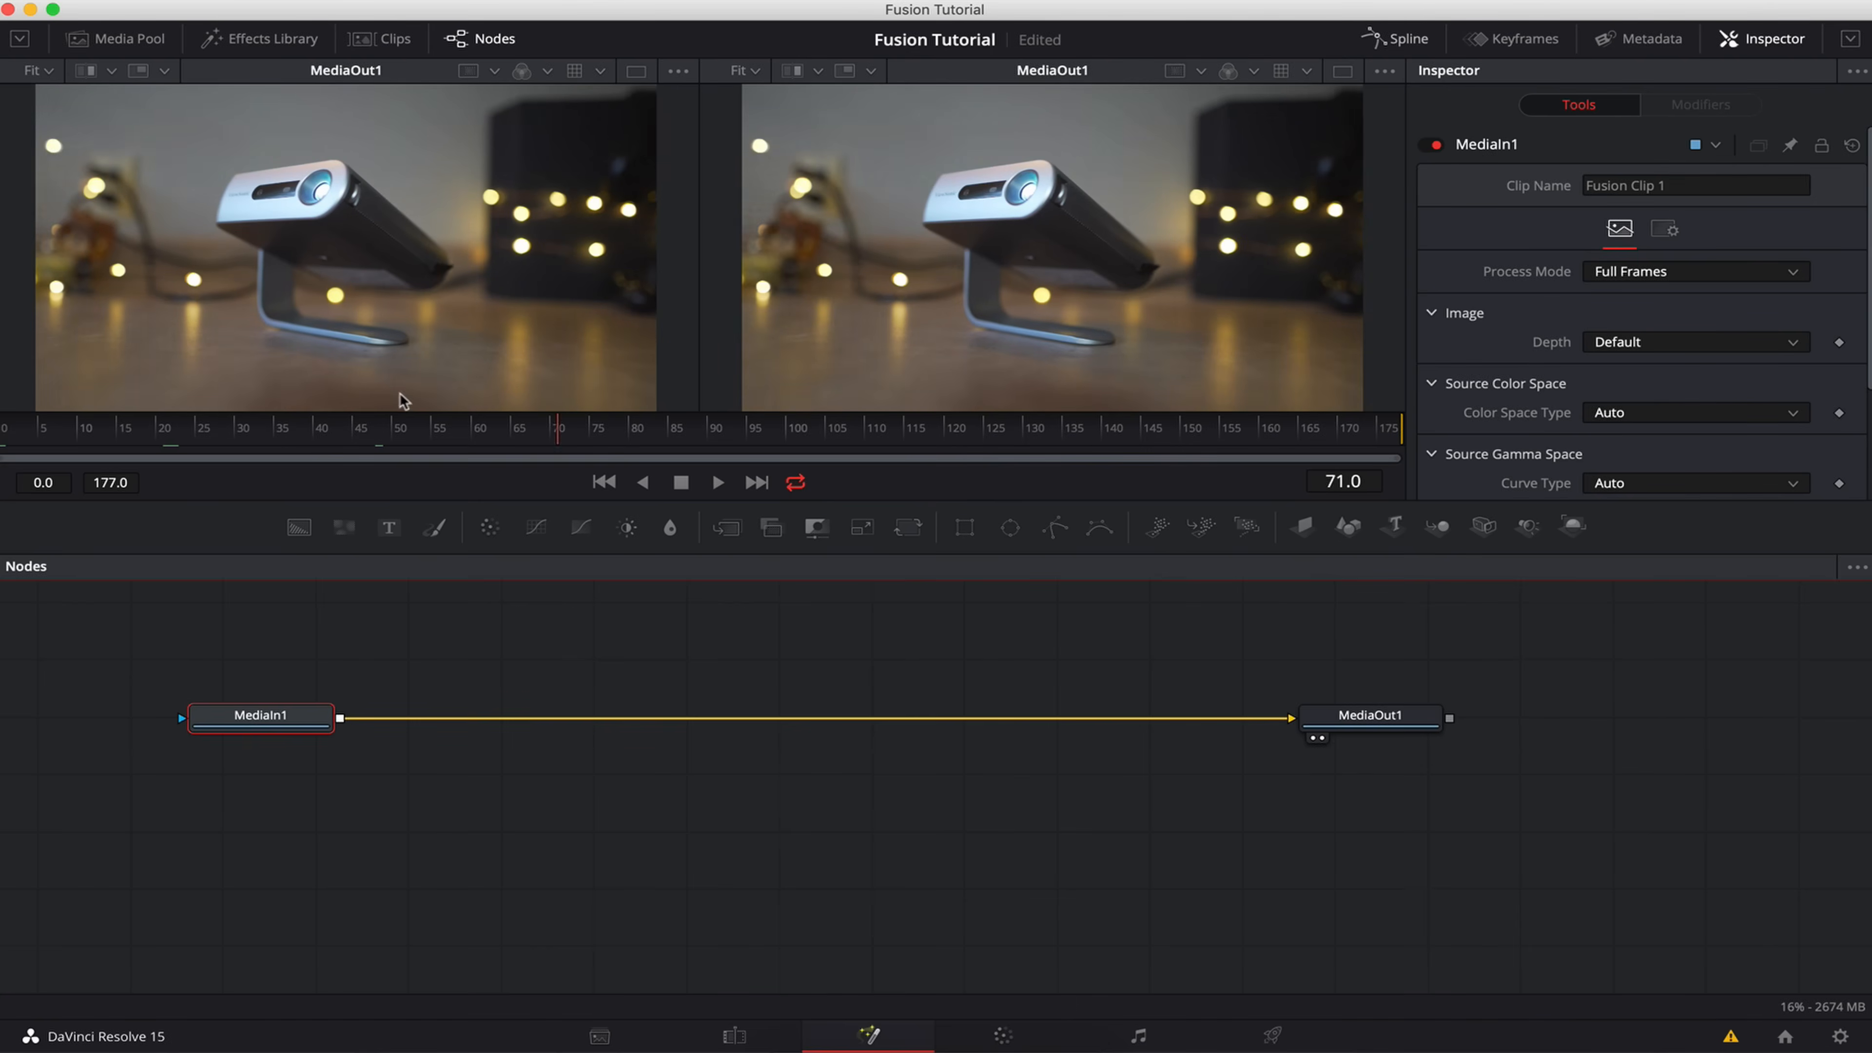
left_click_drag(332, 427, 269, 427)
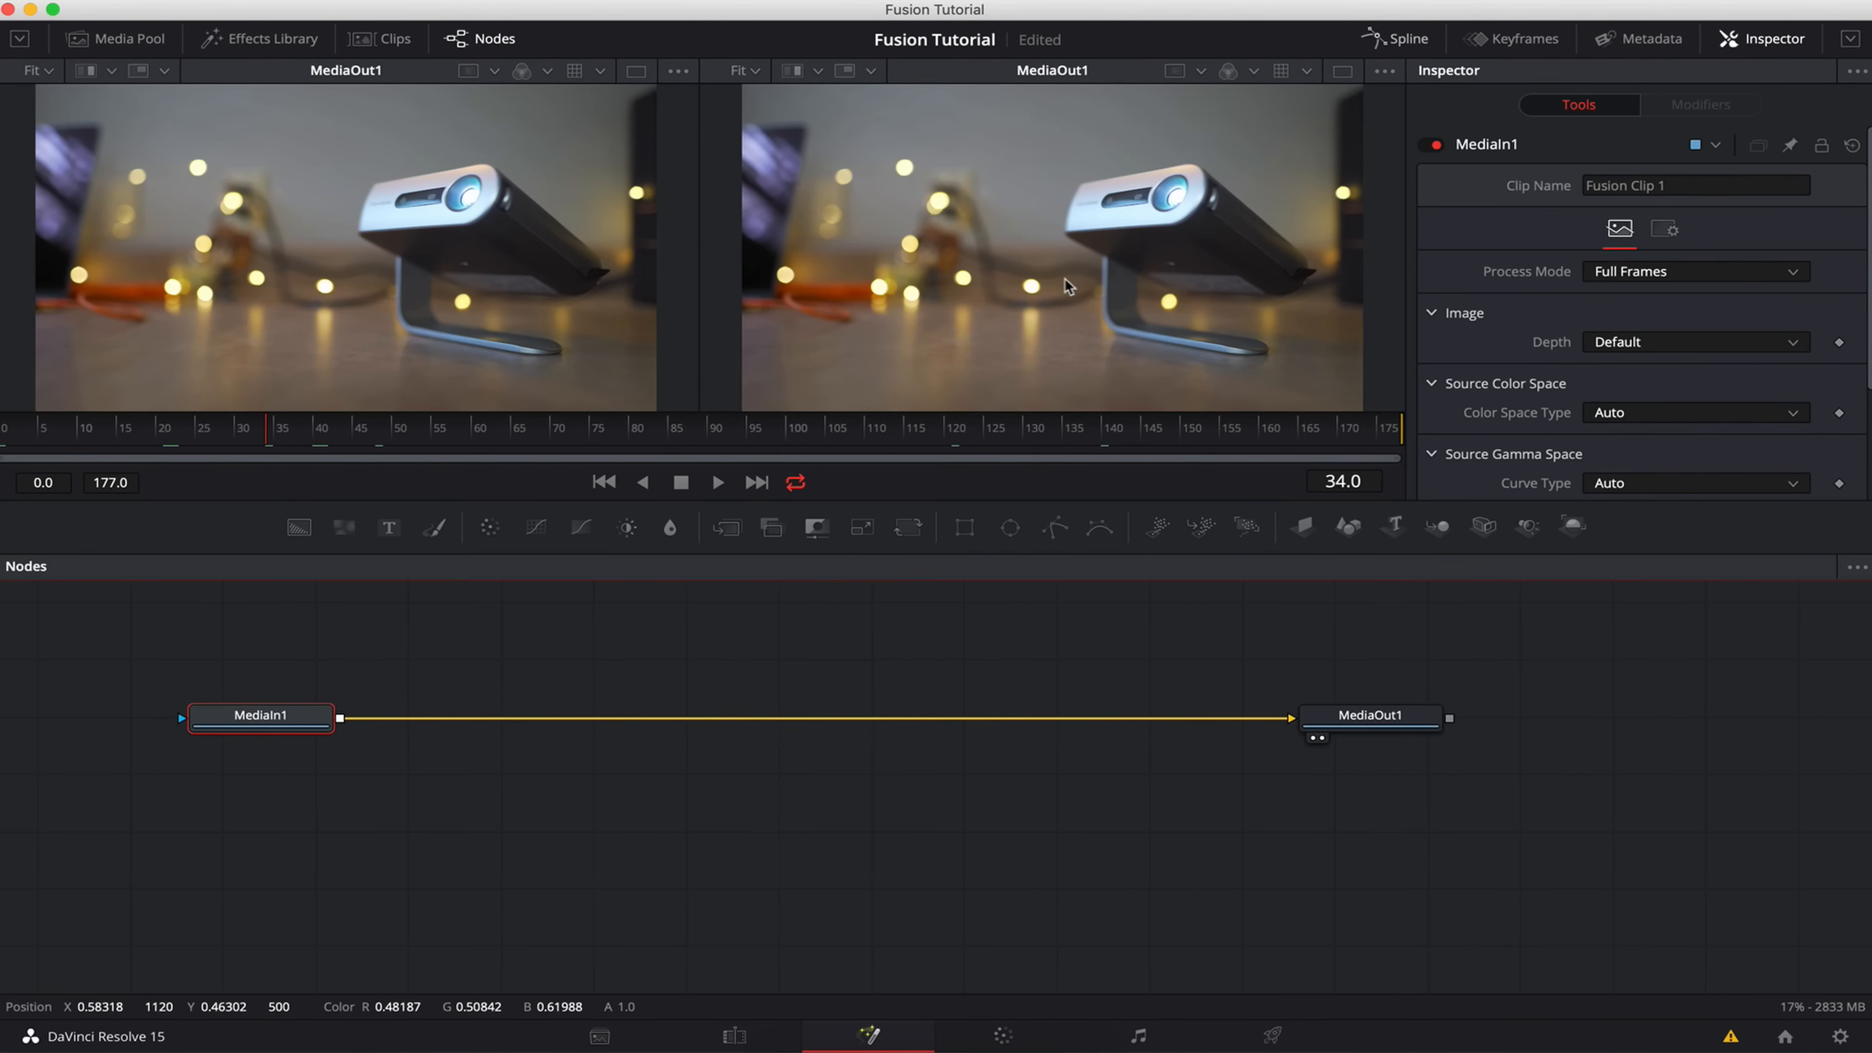
- Toggle MediaOut1 off and on in the second viewer and clear it from the first viewer
left_click(1382, 726)
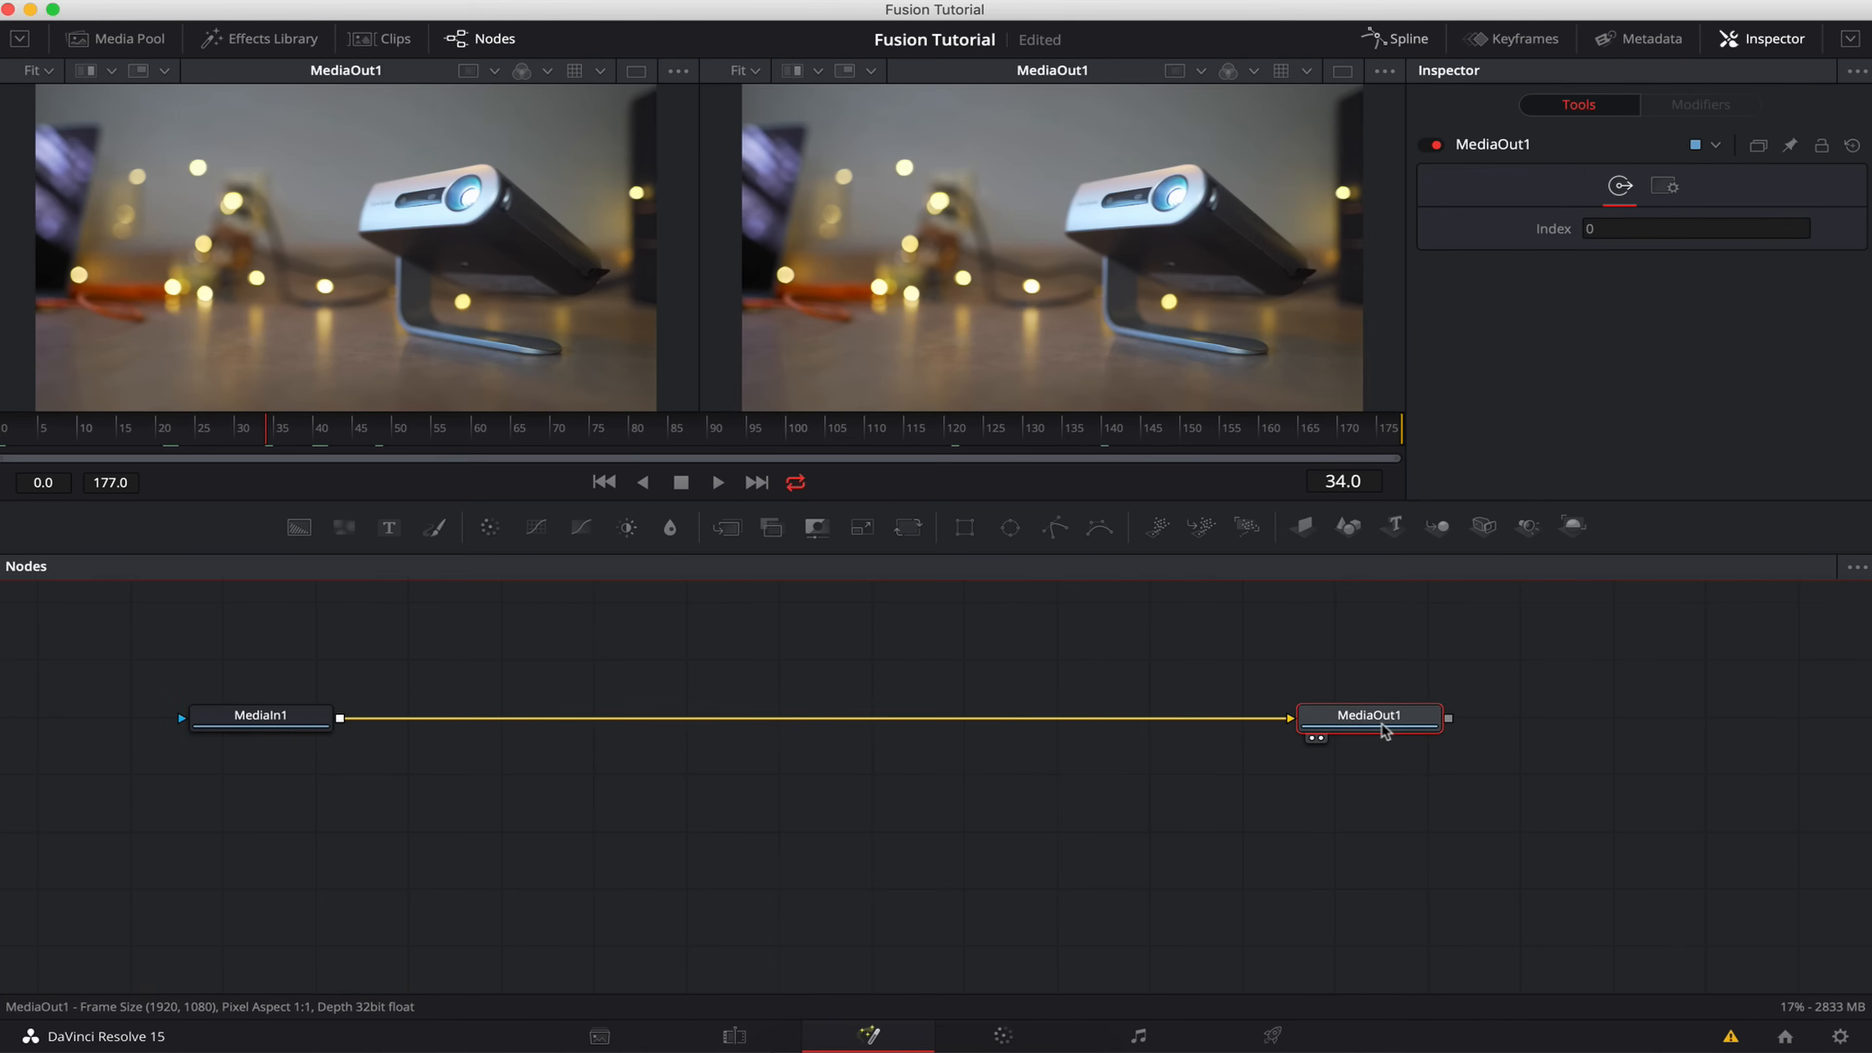
key("2")
key("2")
key("2")
key("2")
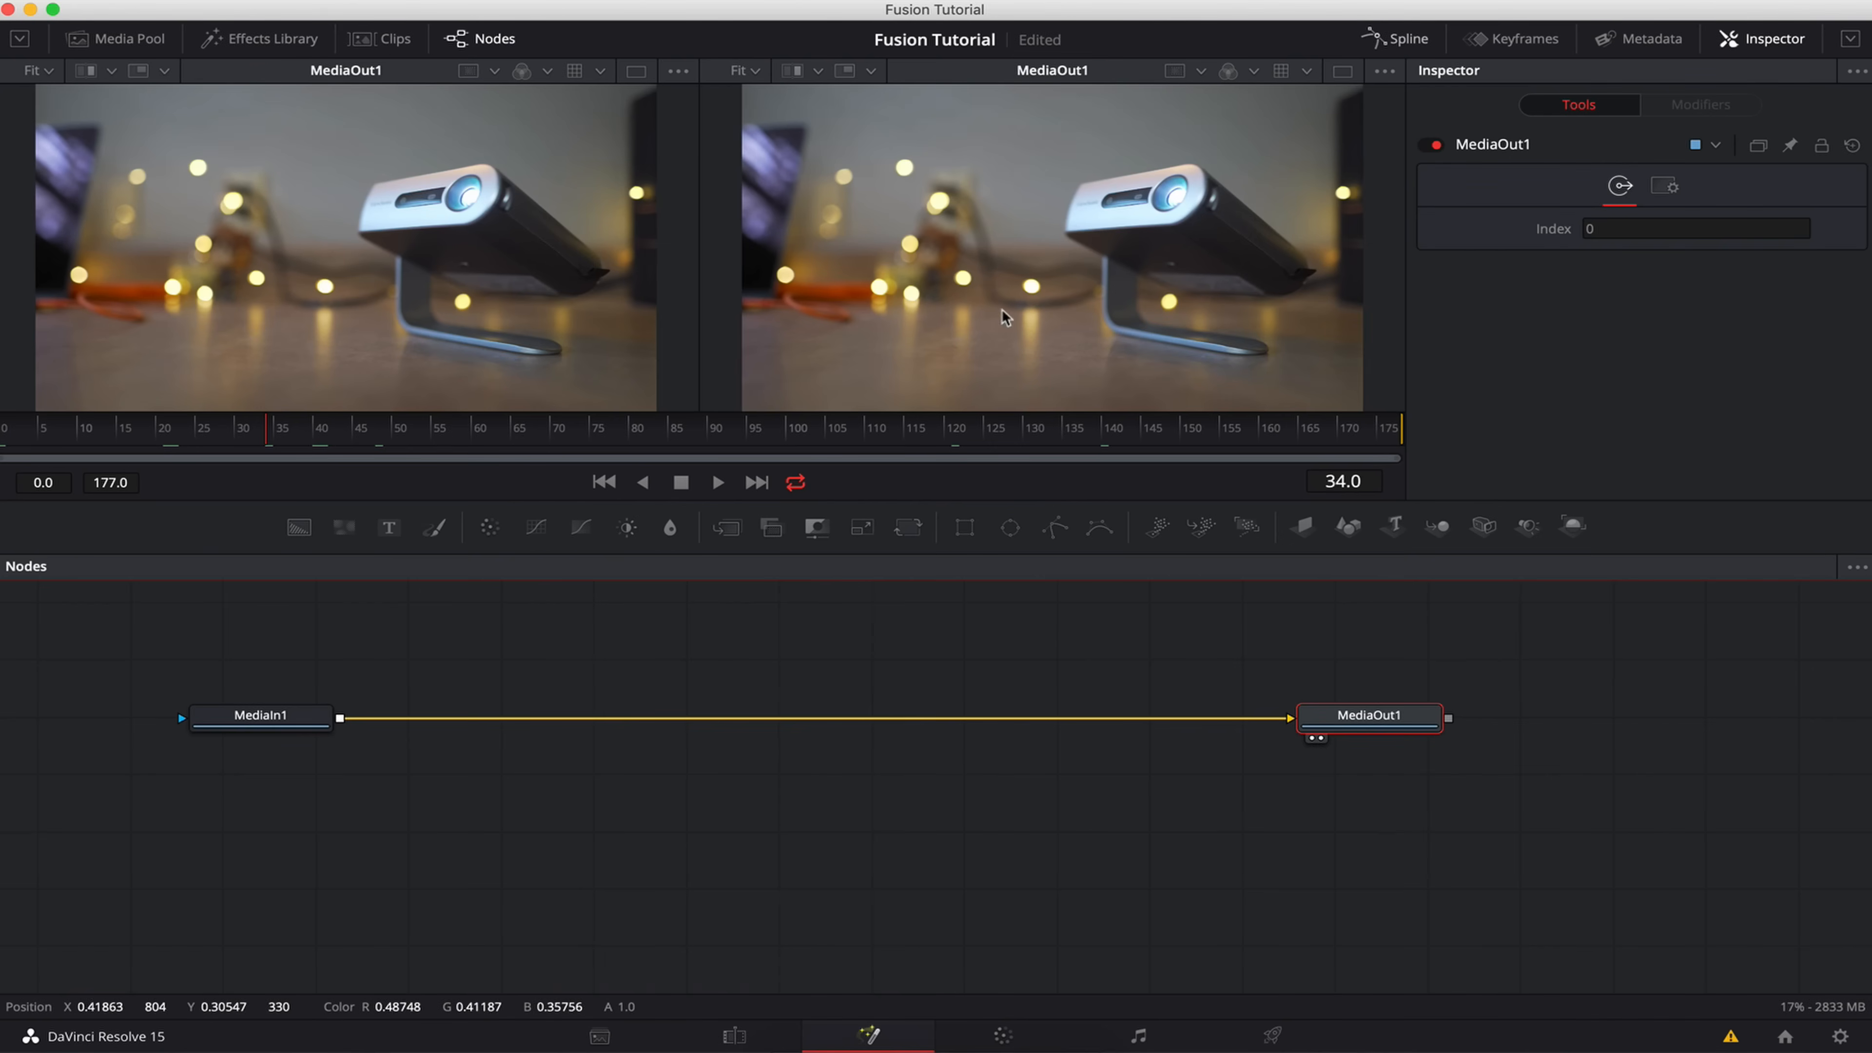
key("1")
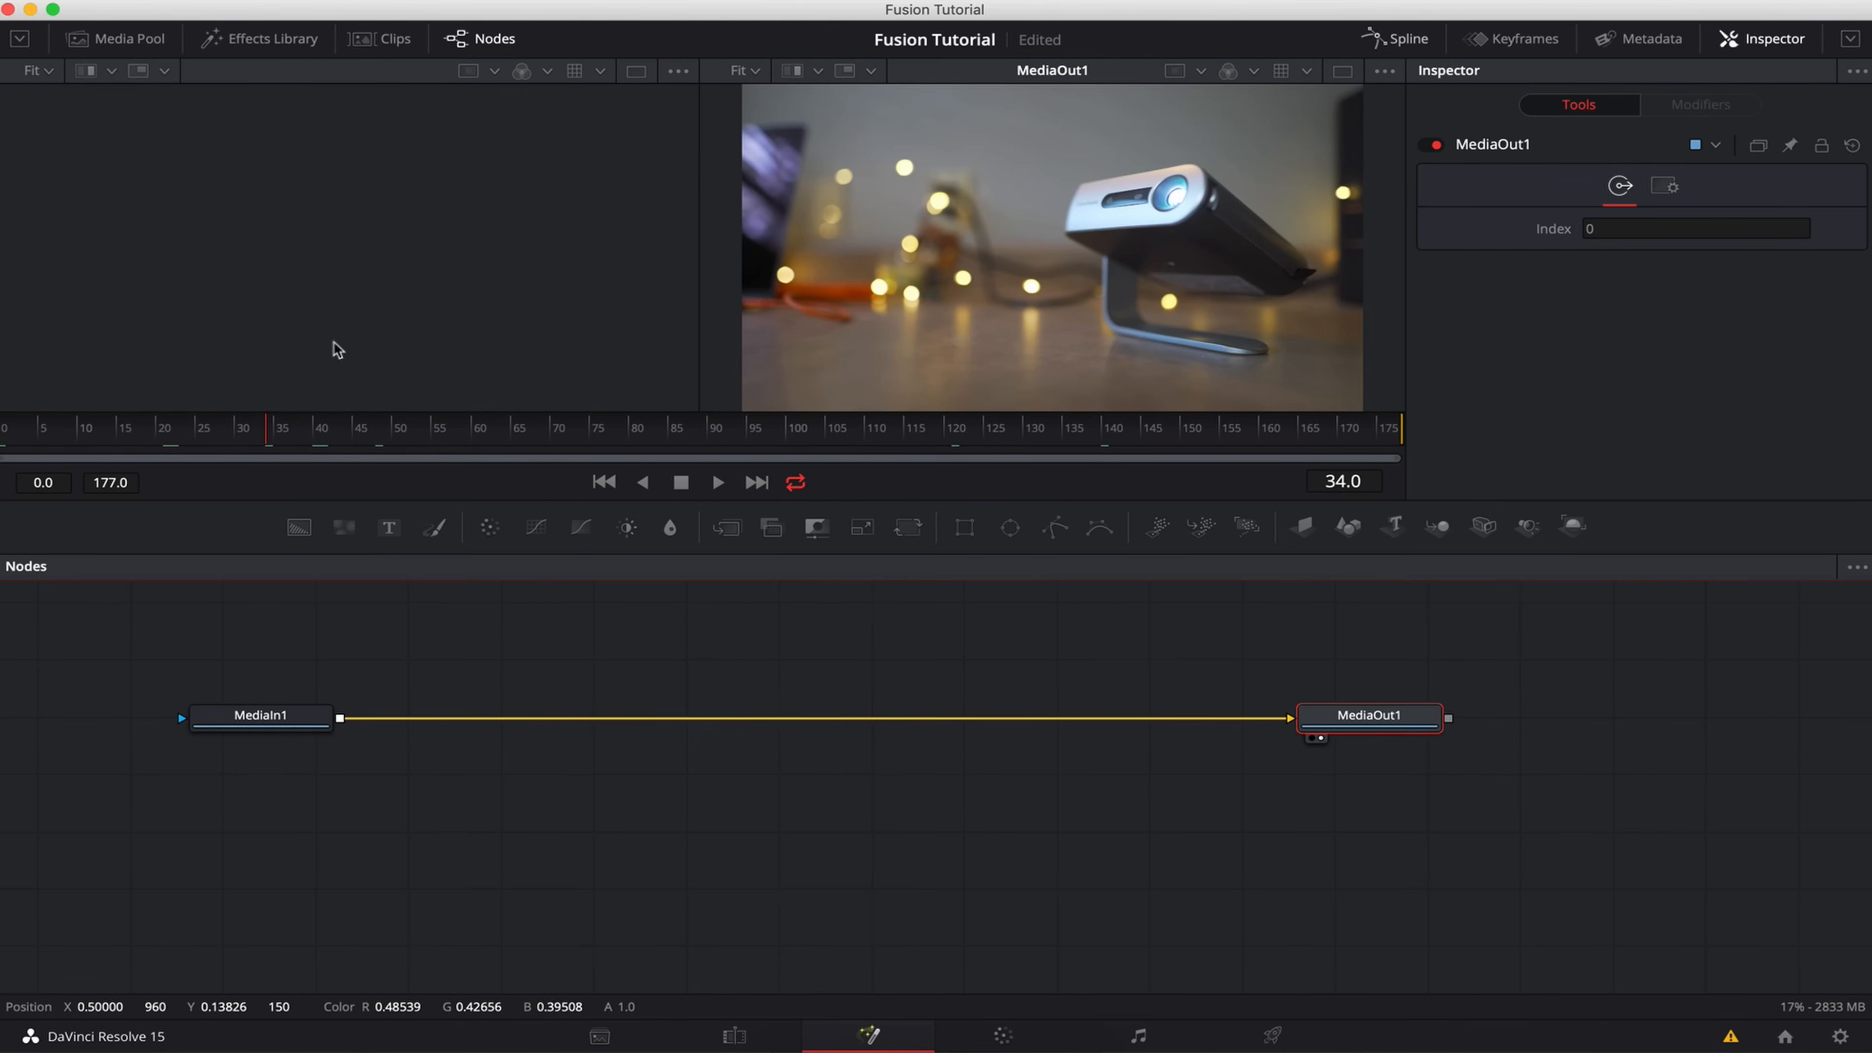
- Display the MediaIn1 node in the first viewer
mouse_move(286, 725)
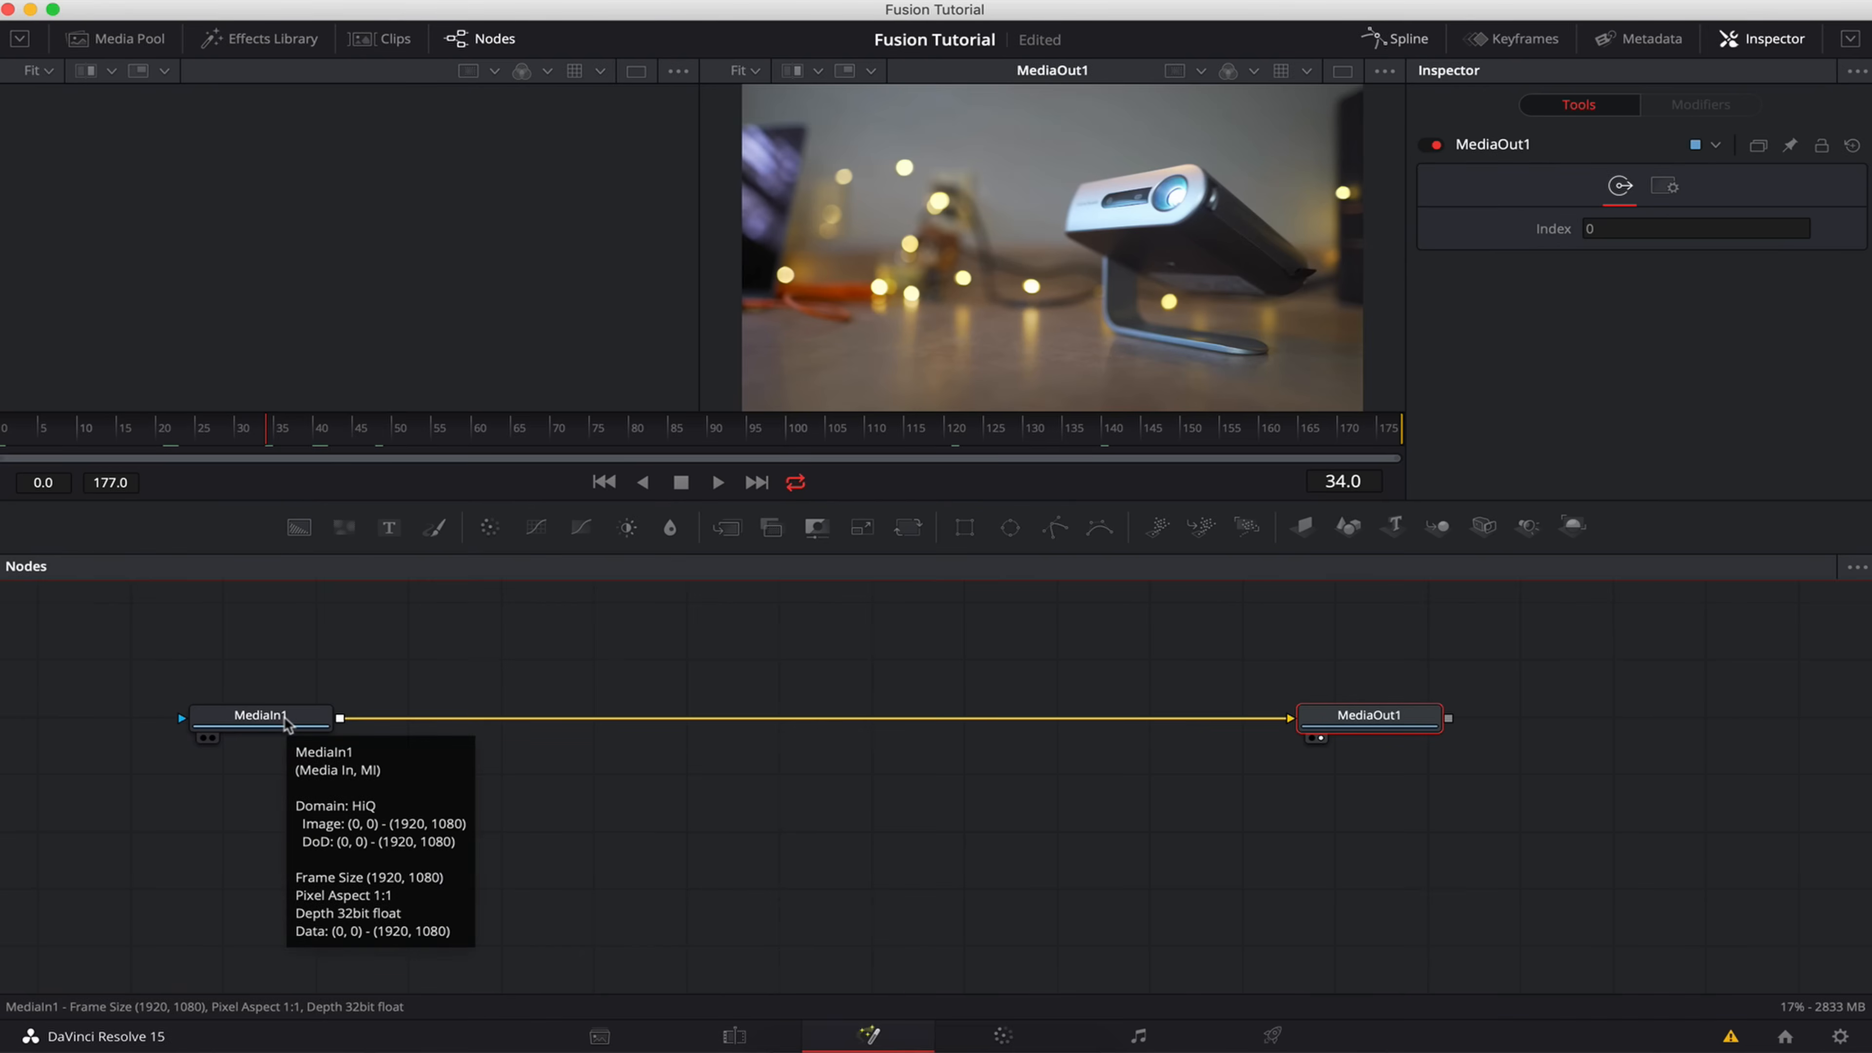
left_click(286, 725)
key("1")
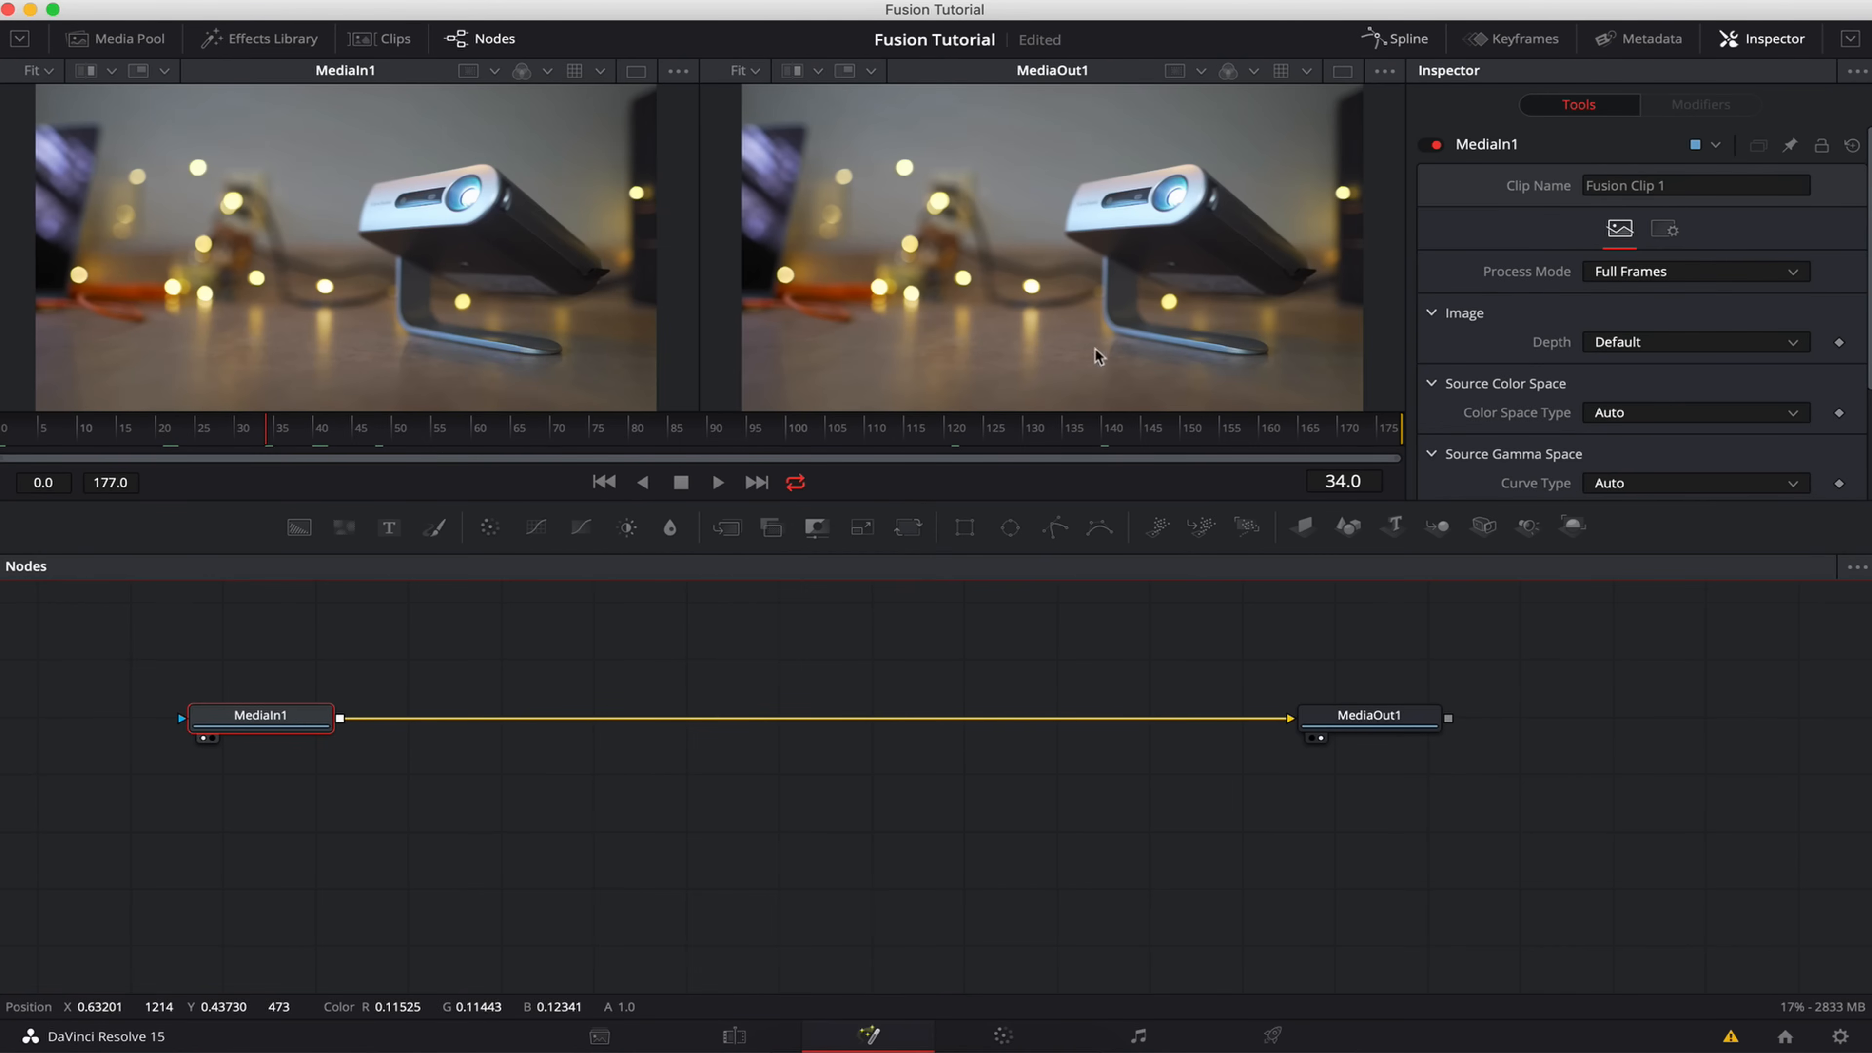
- Move MediaIn1 and MediaOut1 lower and farther apart in the node graph, roughly level with each other
left_click_drag(277, 717, 226, 803)
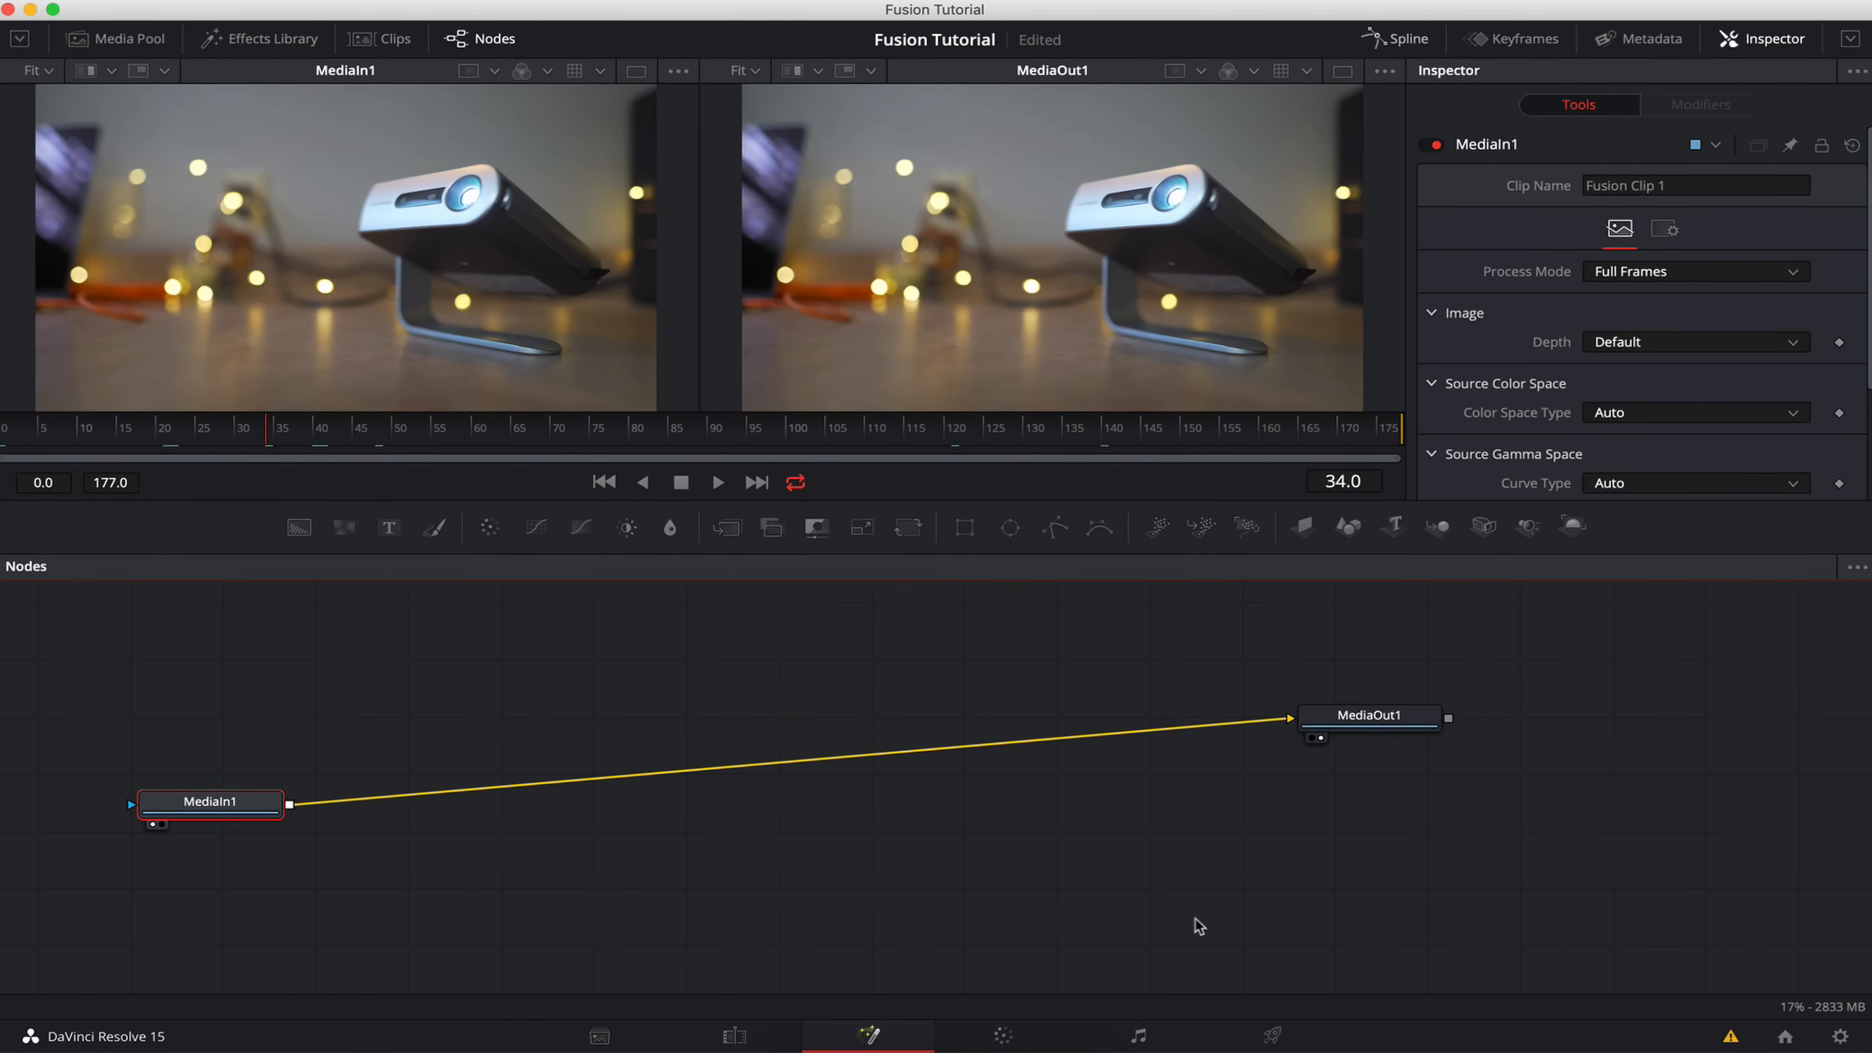
left_click_drag(1385, 721, 1531, 800)
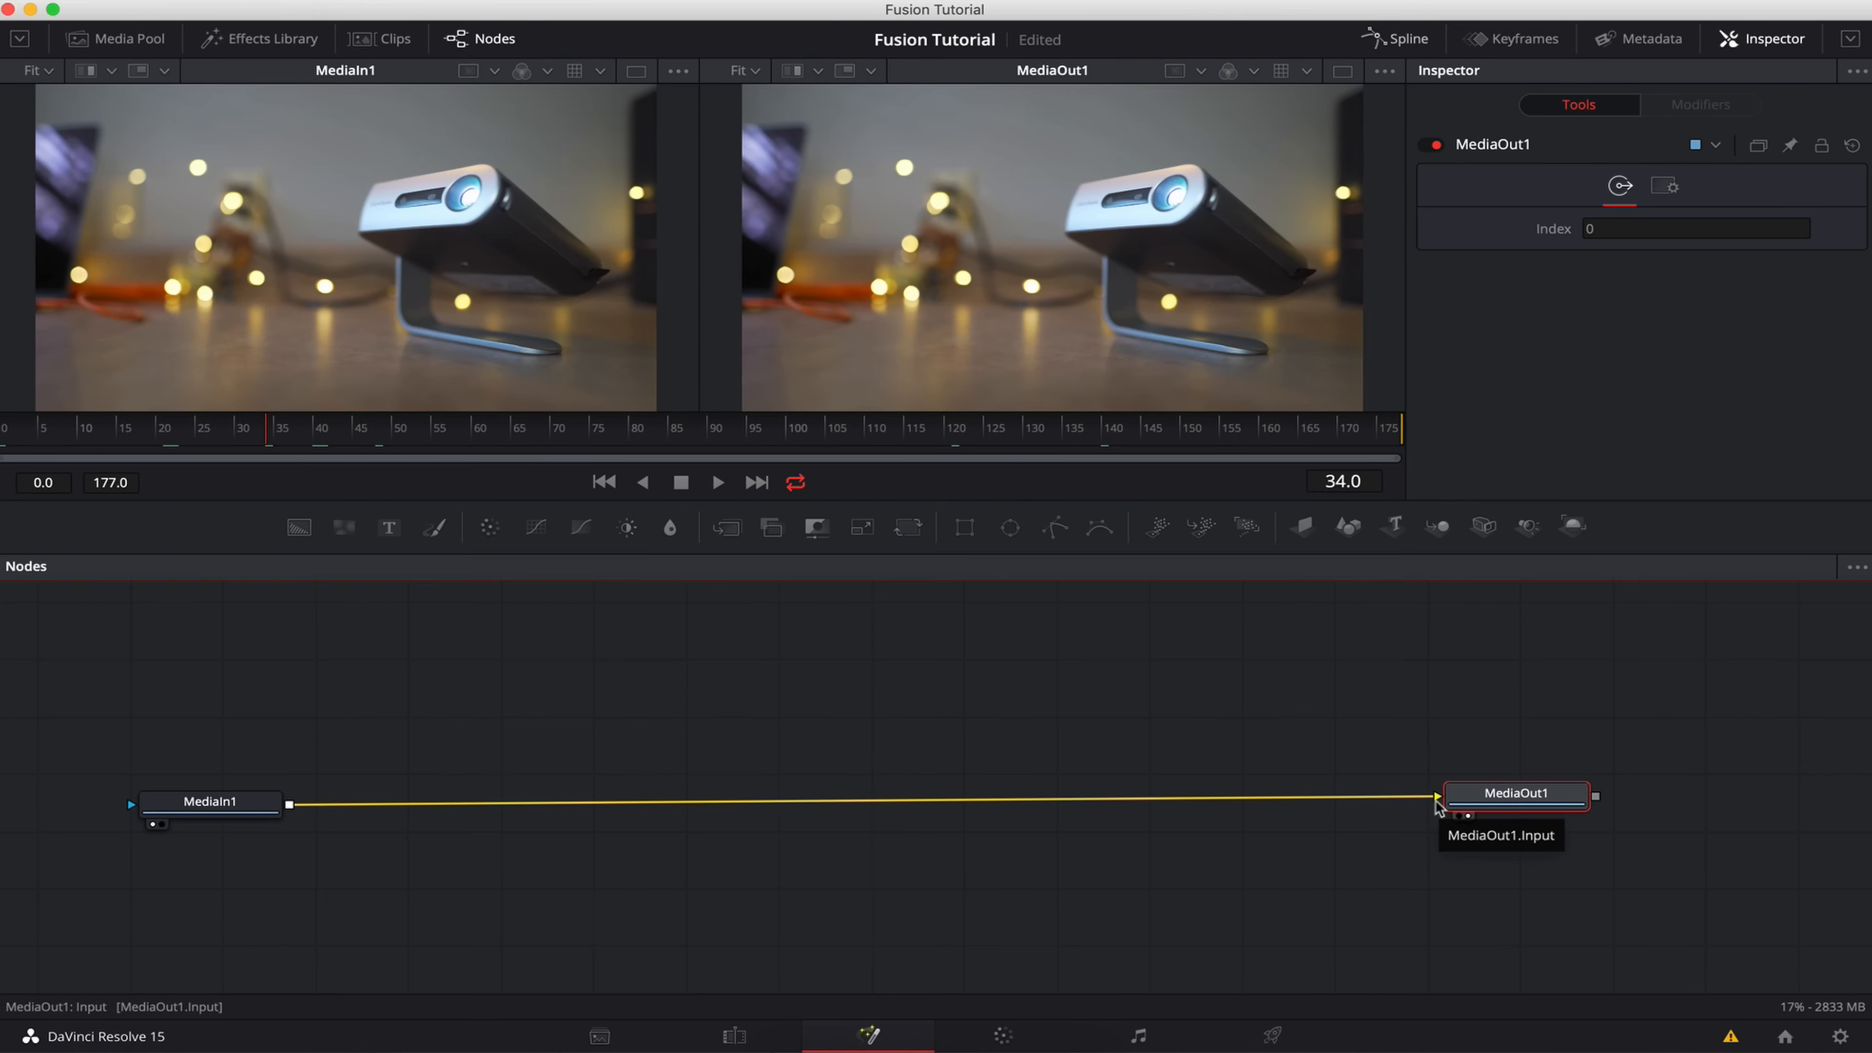
- Select MediaIn1 and MediaOut1 in turn, scrub to frame 11 and play the composition to frame 55
left_click_drag(88, 819, 339, 738)
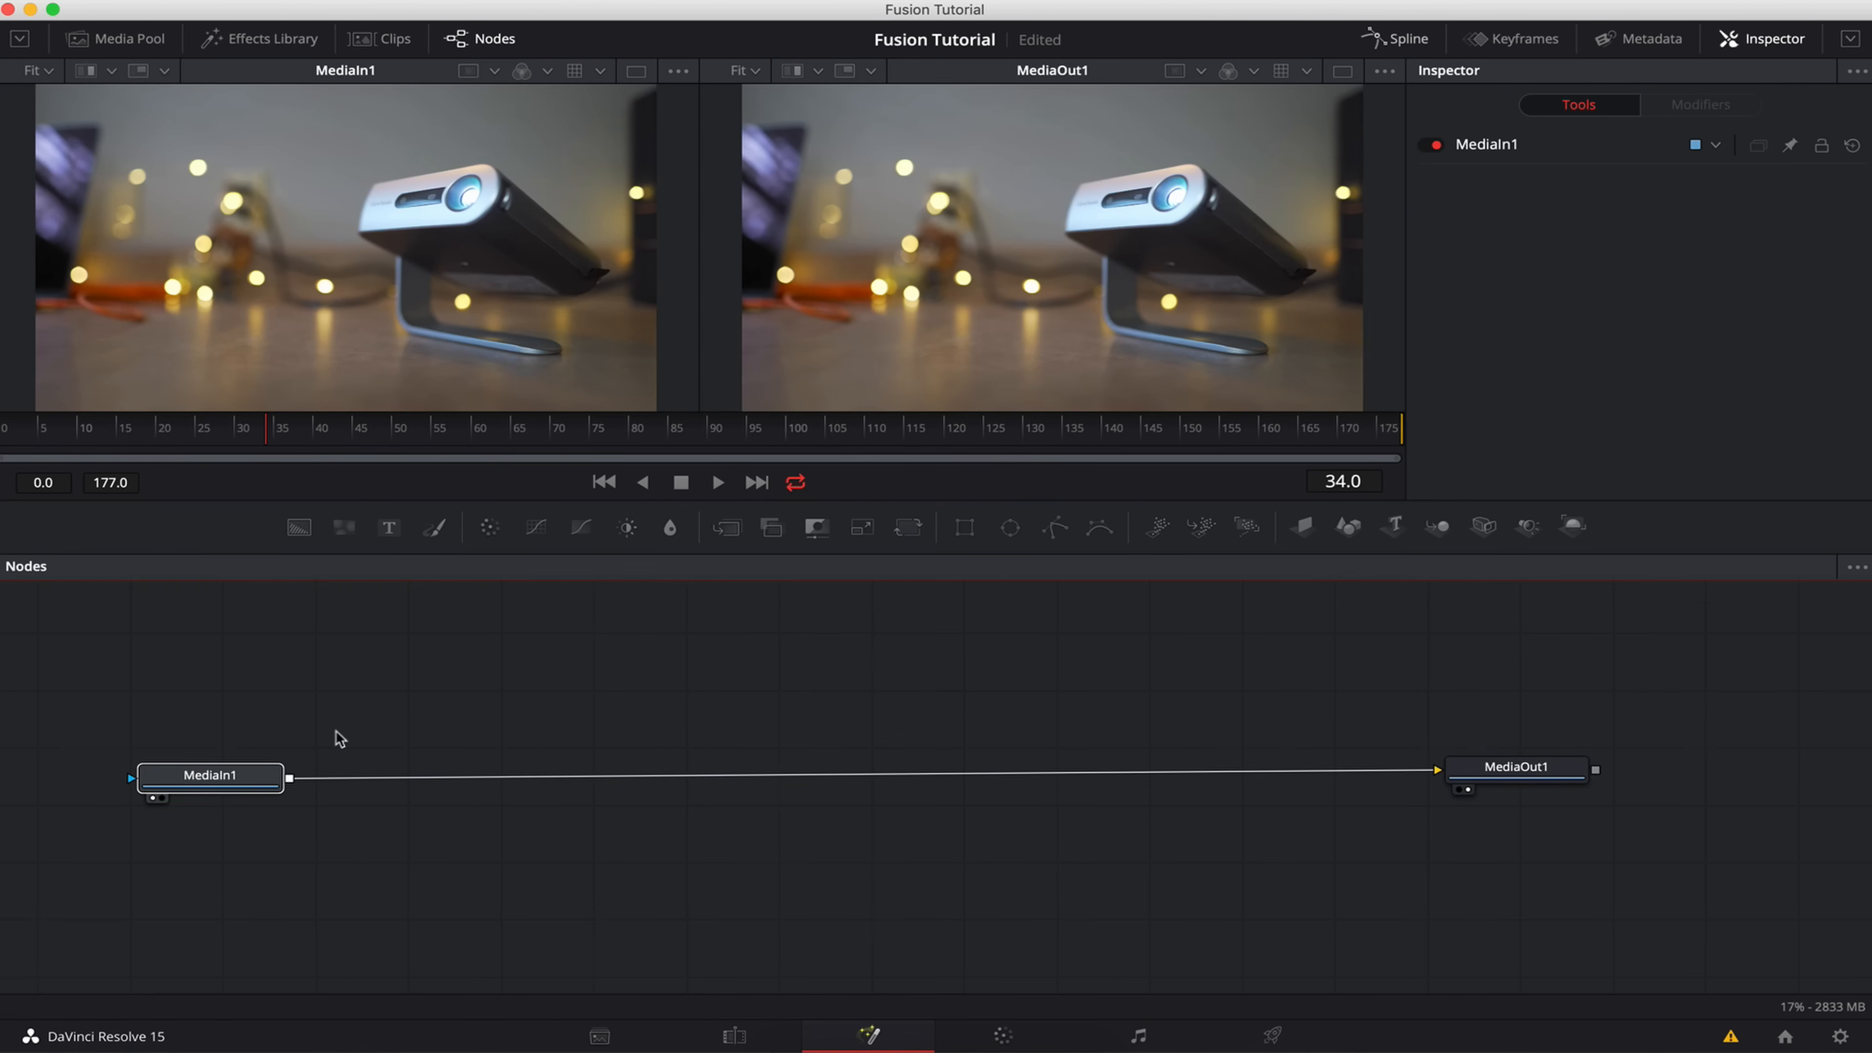
left_click_drag(1356, 664, 1682, 874)
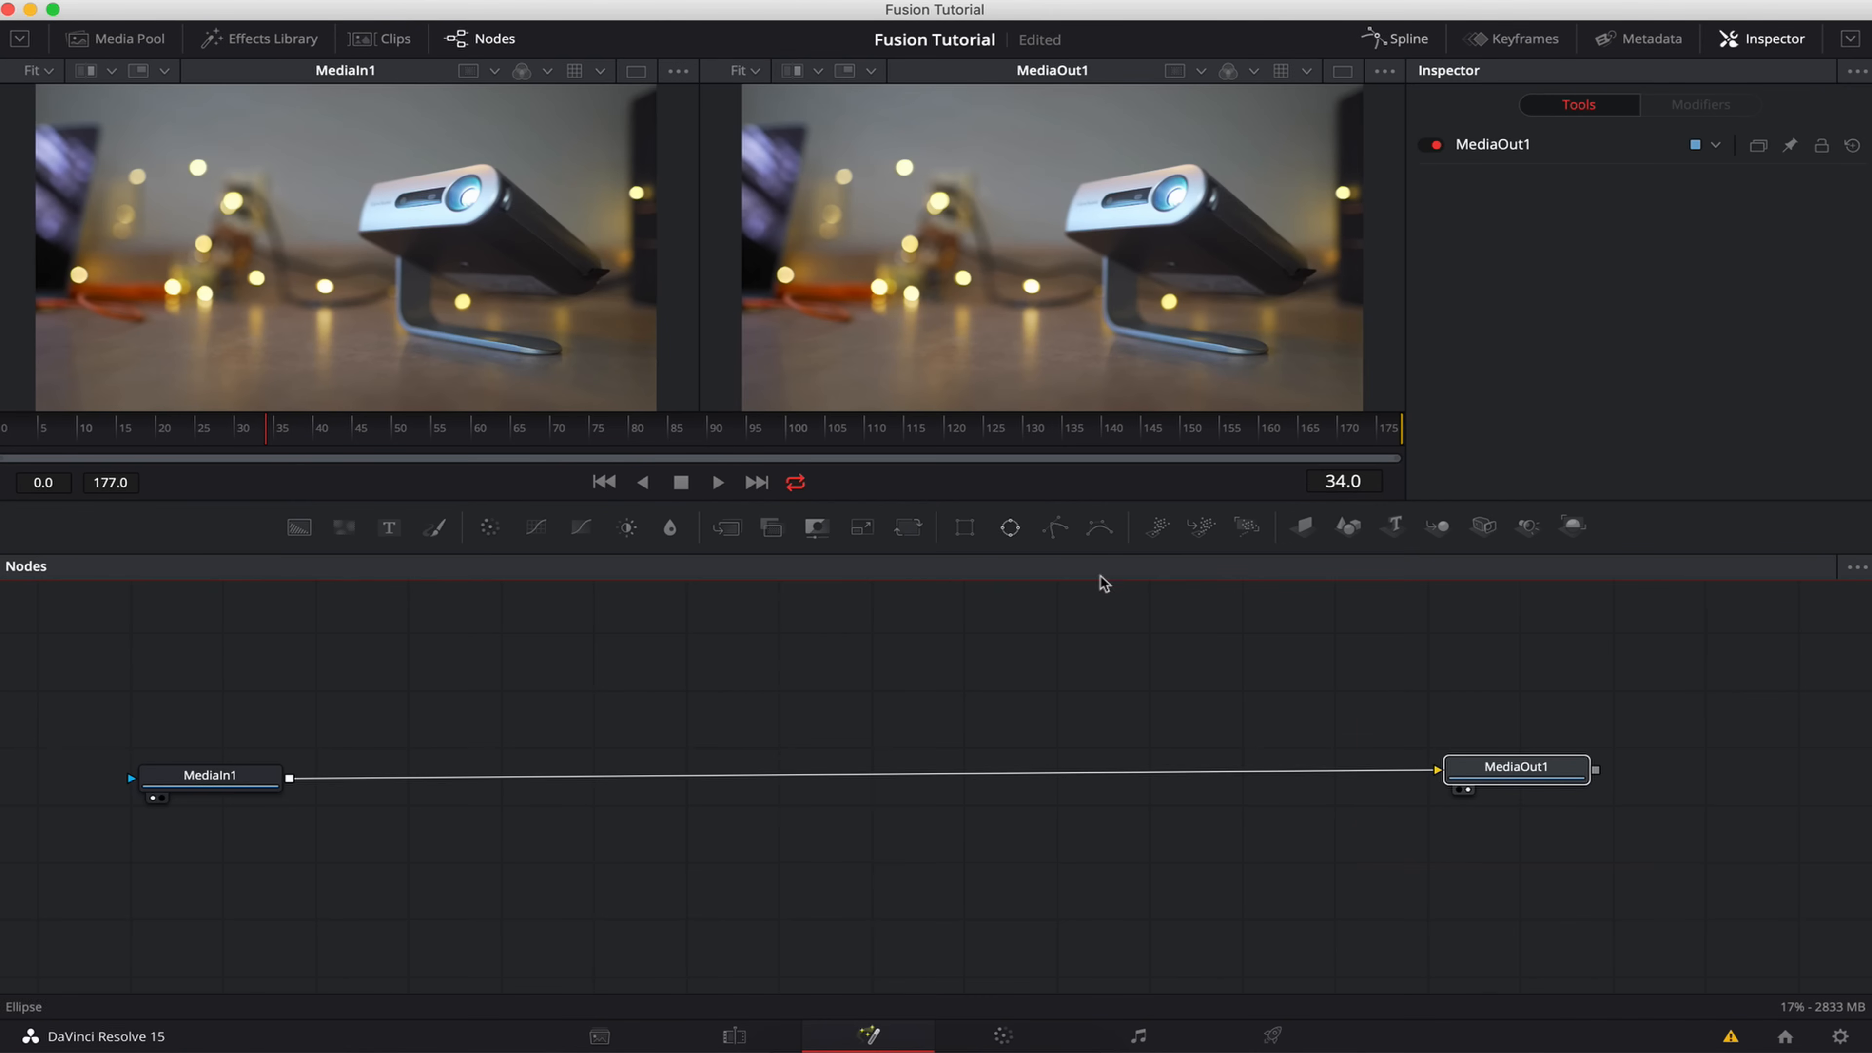
left_click_drag(645, 446, 84, 428)
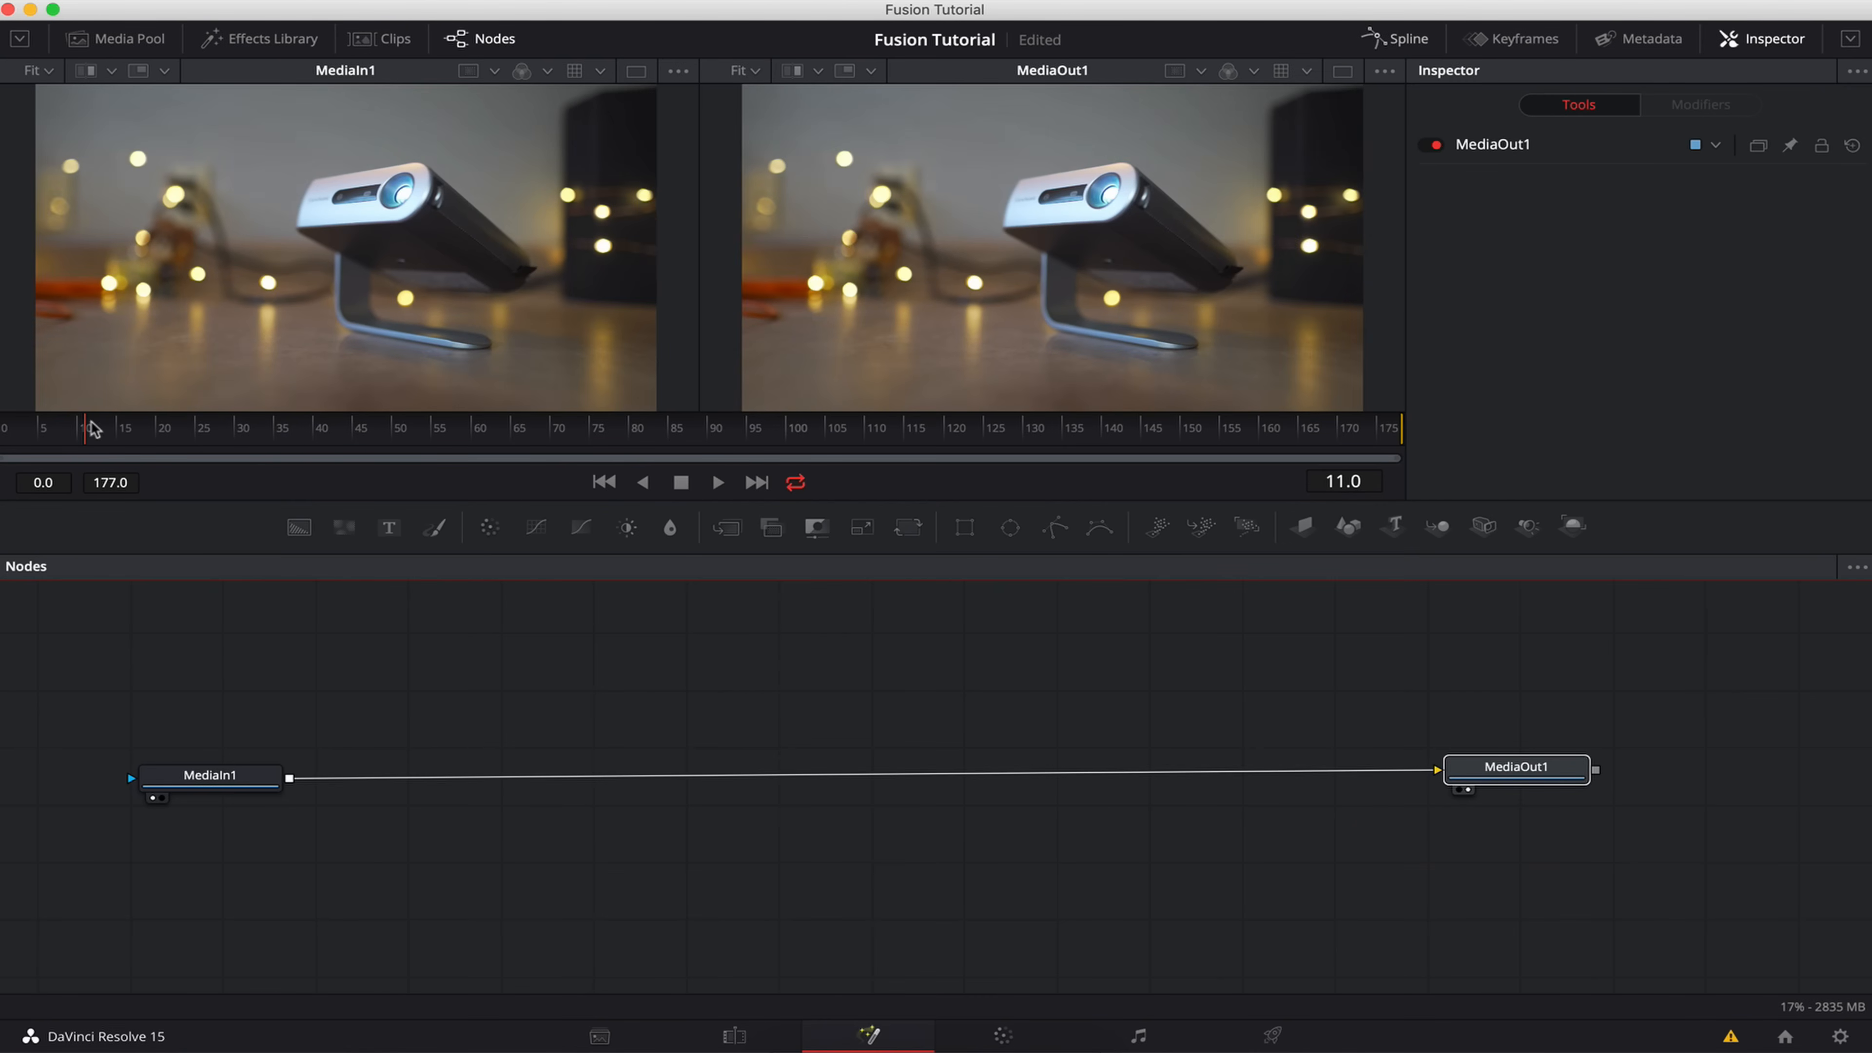
key("space")
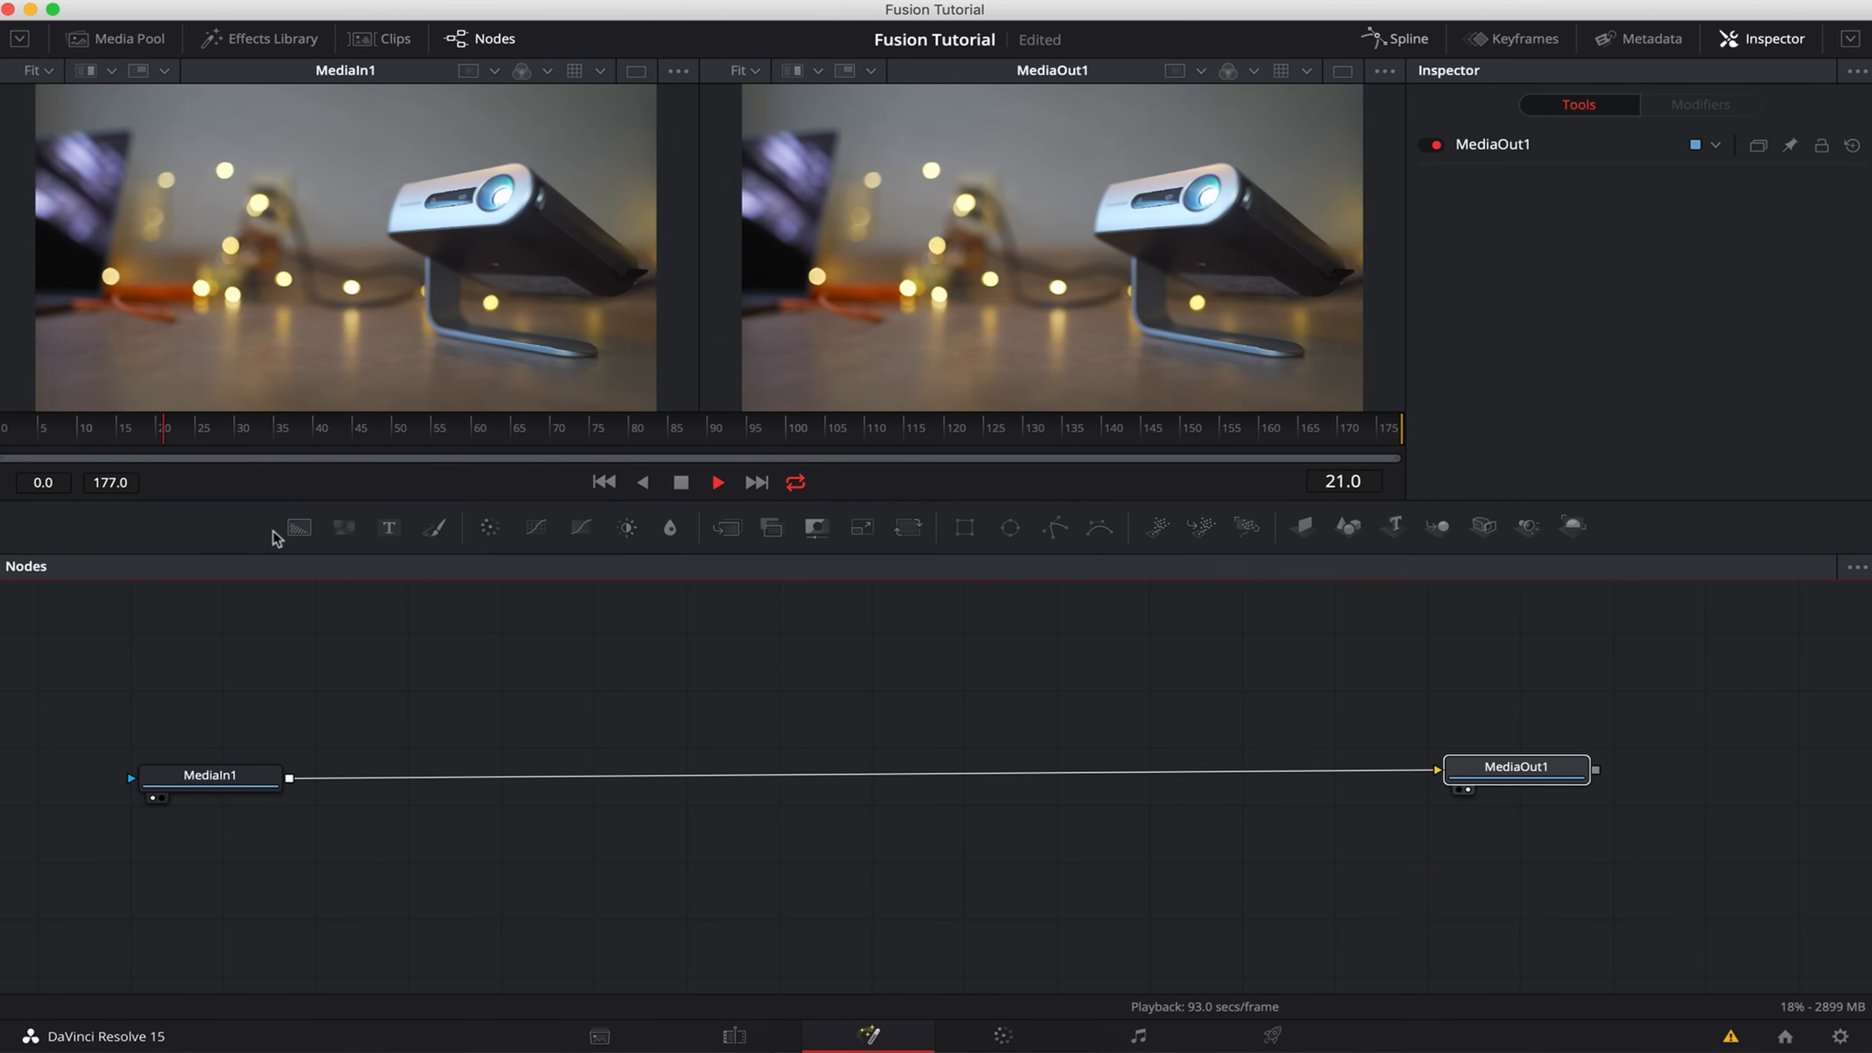
key("space")
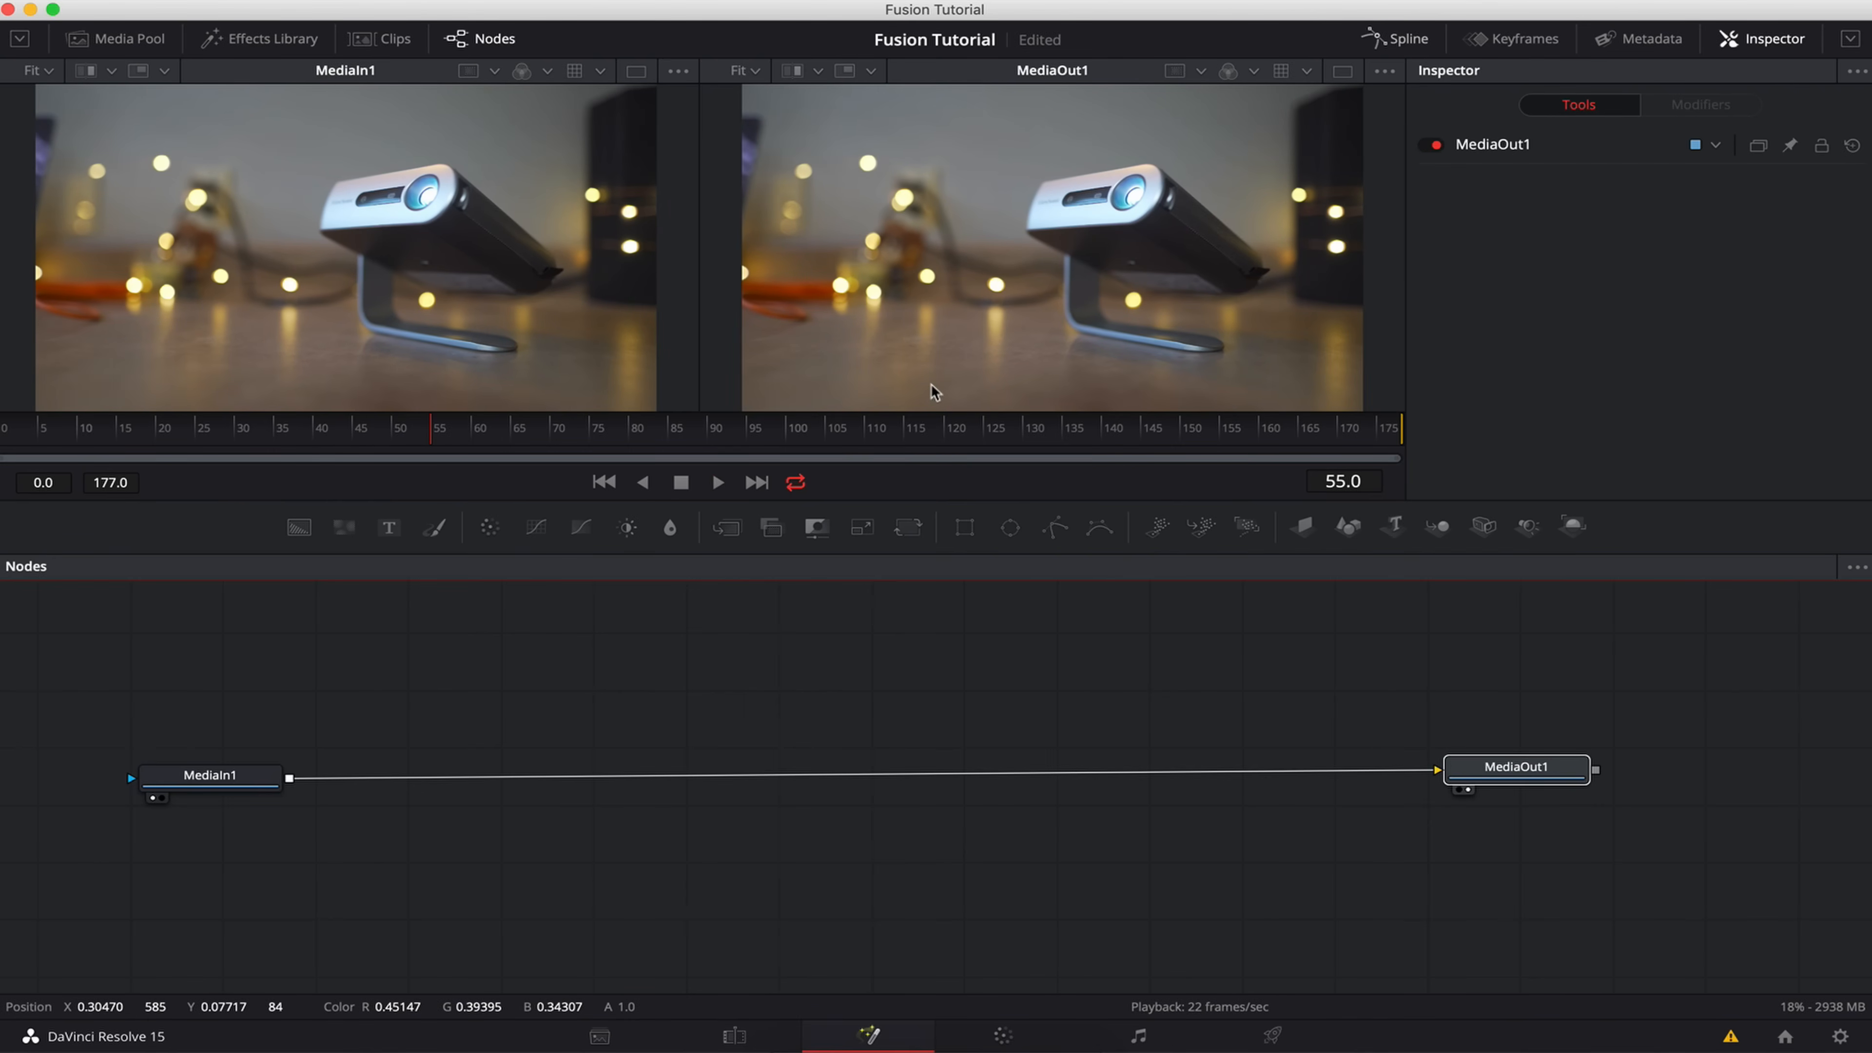
- Move MediaIn1 and MediaOut1 slightly higher in the node graph so they sit level with each other
left_click_drag(224, 786, 259, 760)
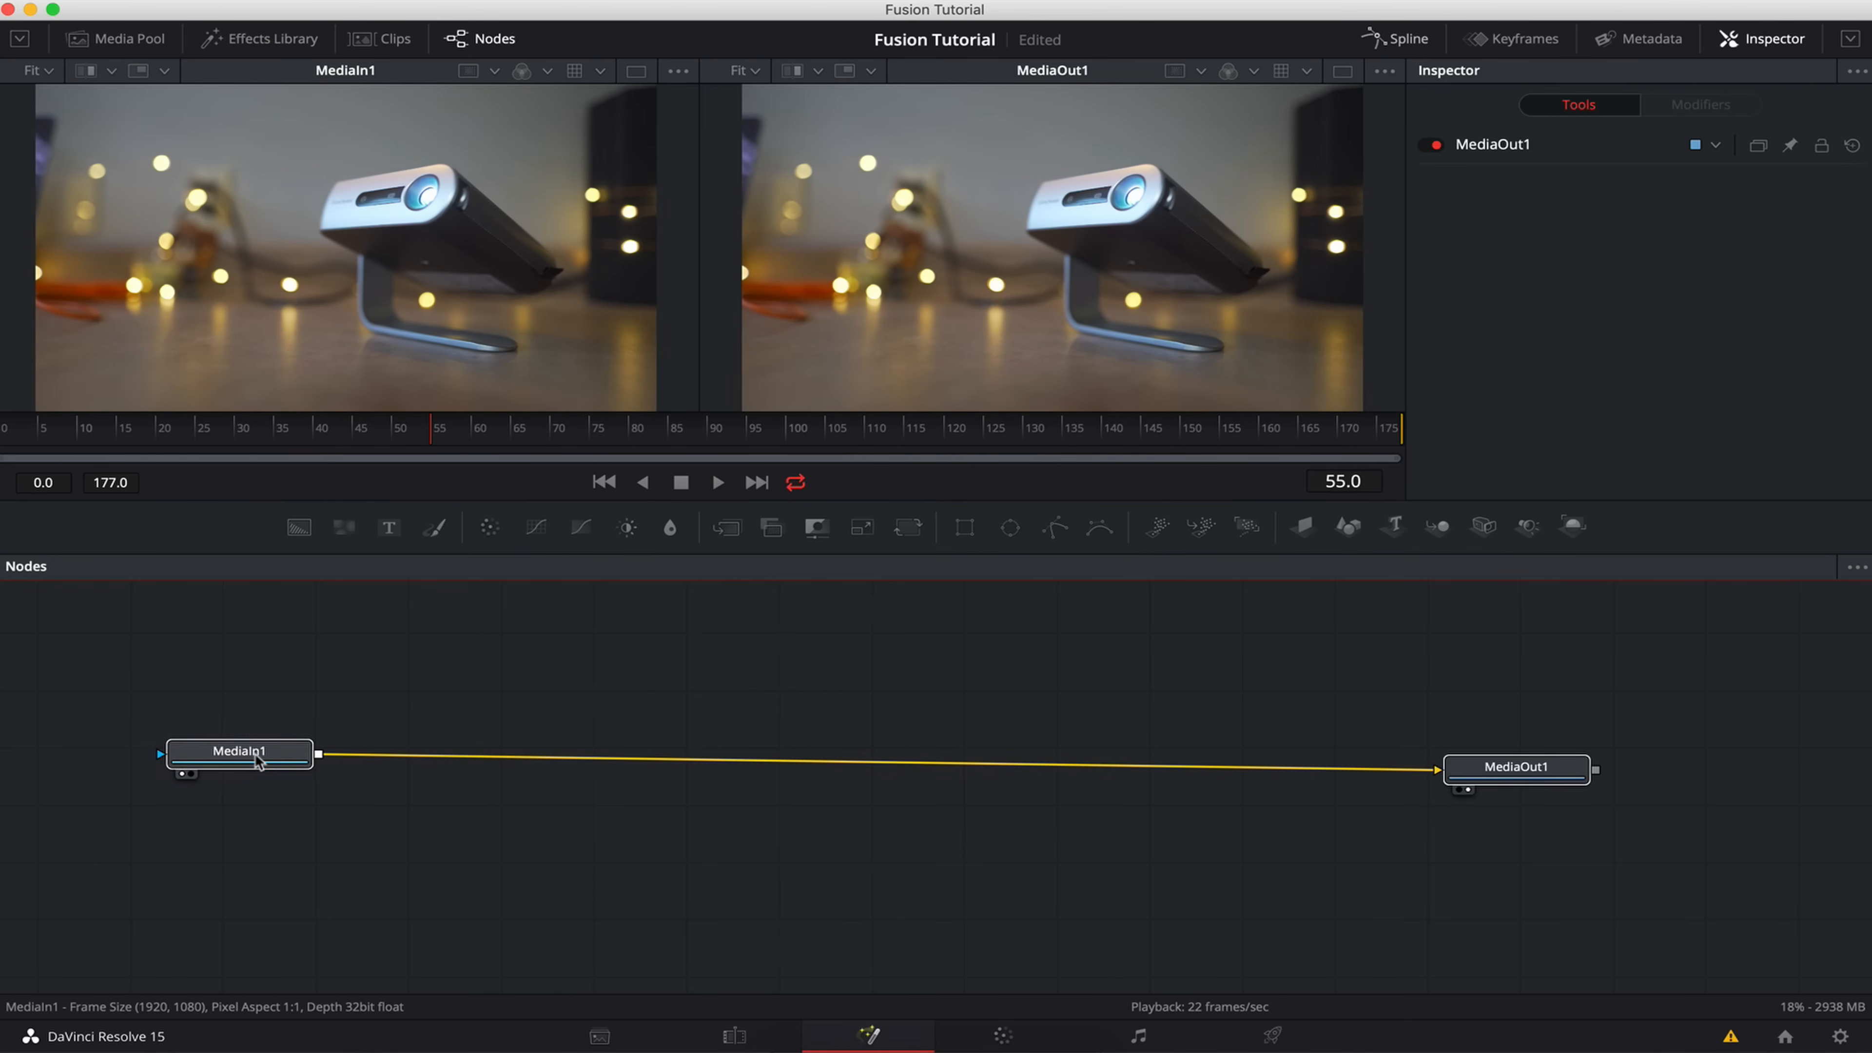
left_click_drag(1521, 773, 1524, 756)
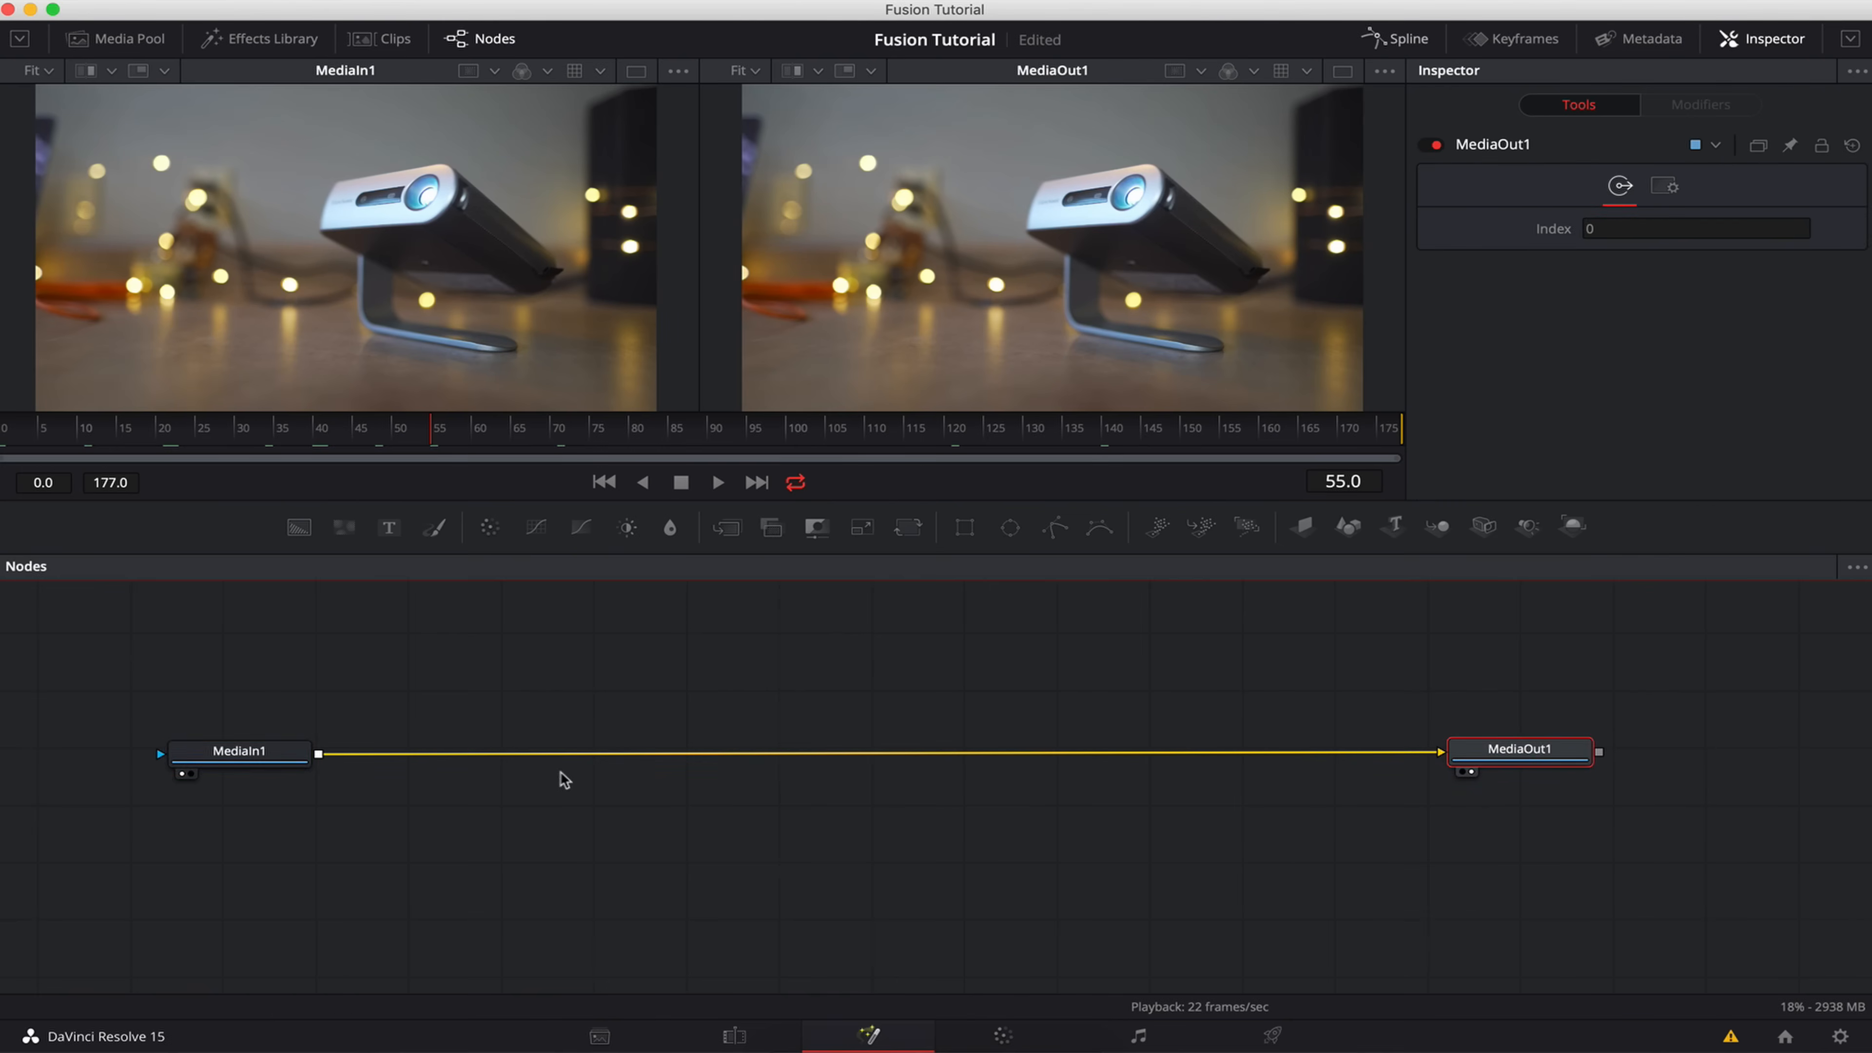
- Add a Tracker node directly after MediaIn1 from the Tracking tools in the Effects Library
left_click(274, 754)
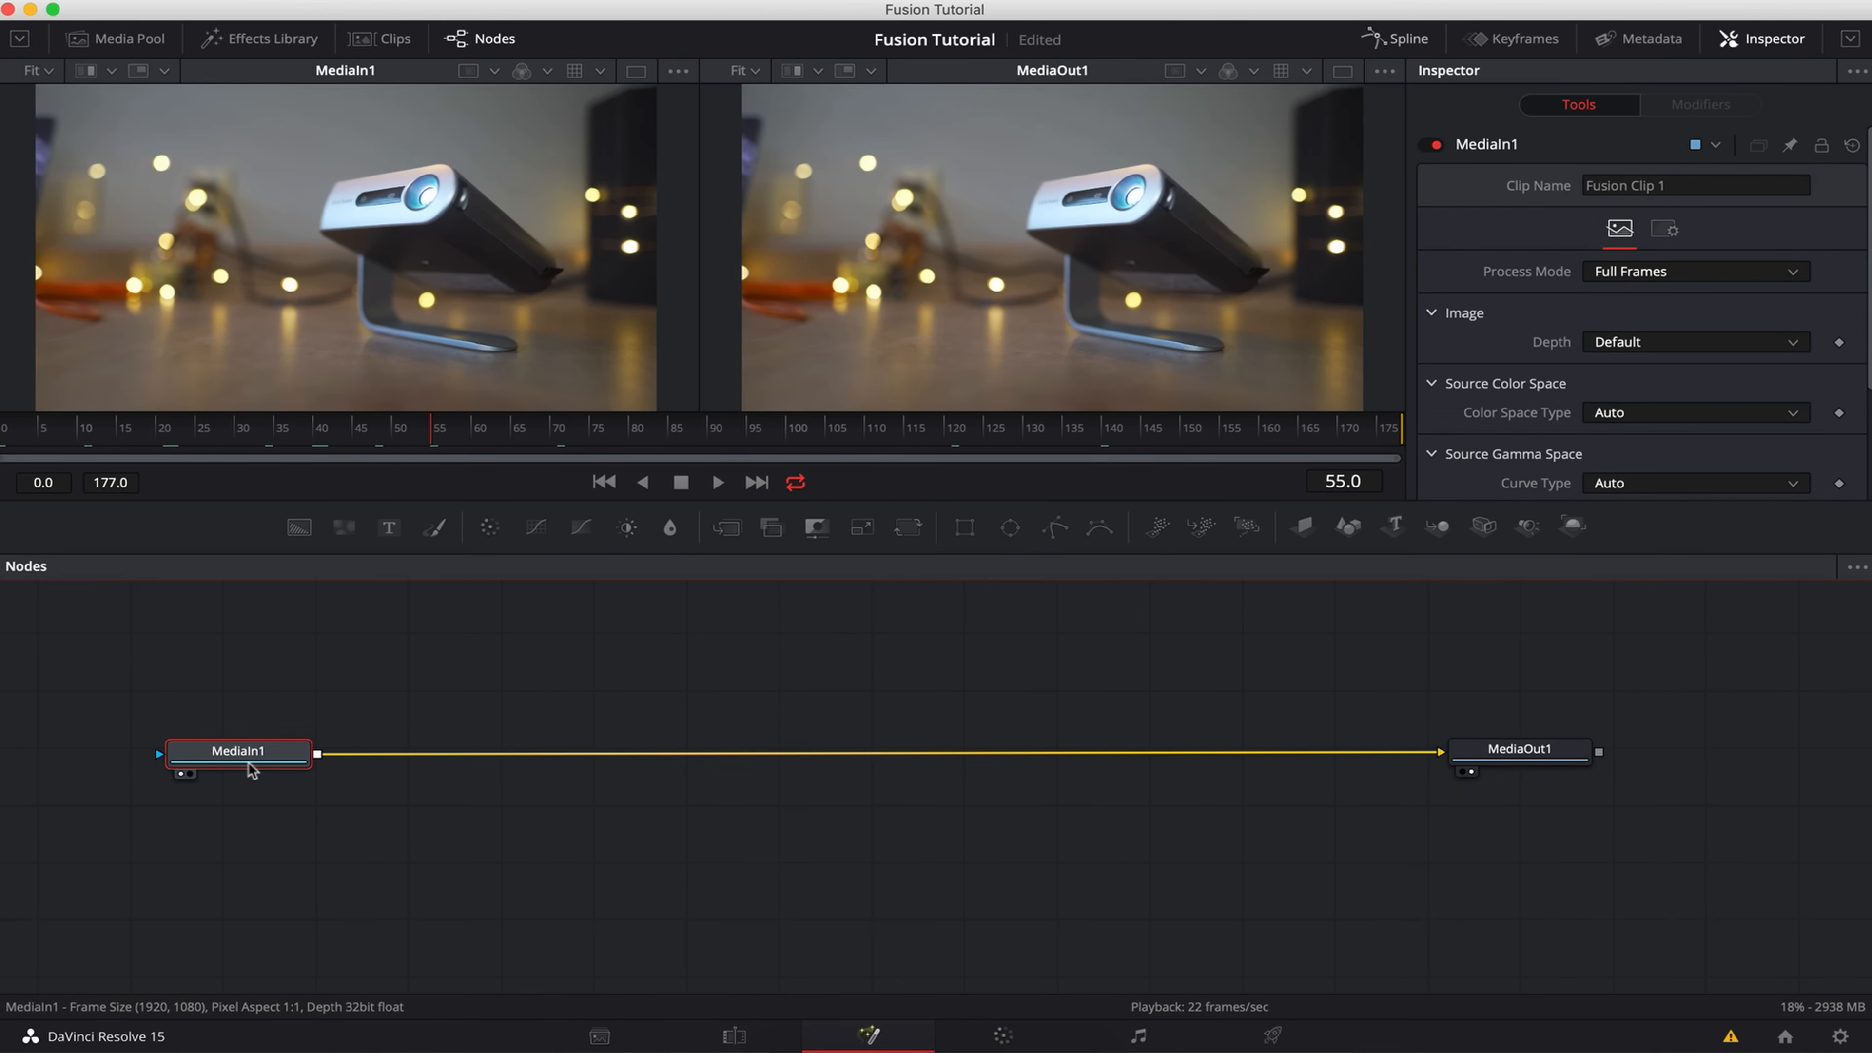
left_click(272, 38)
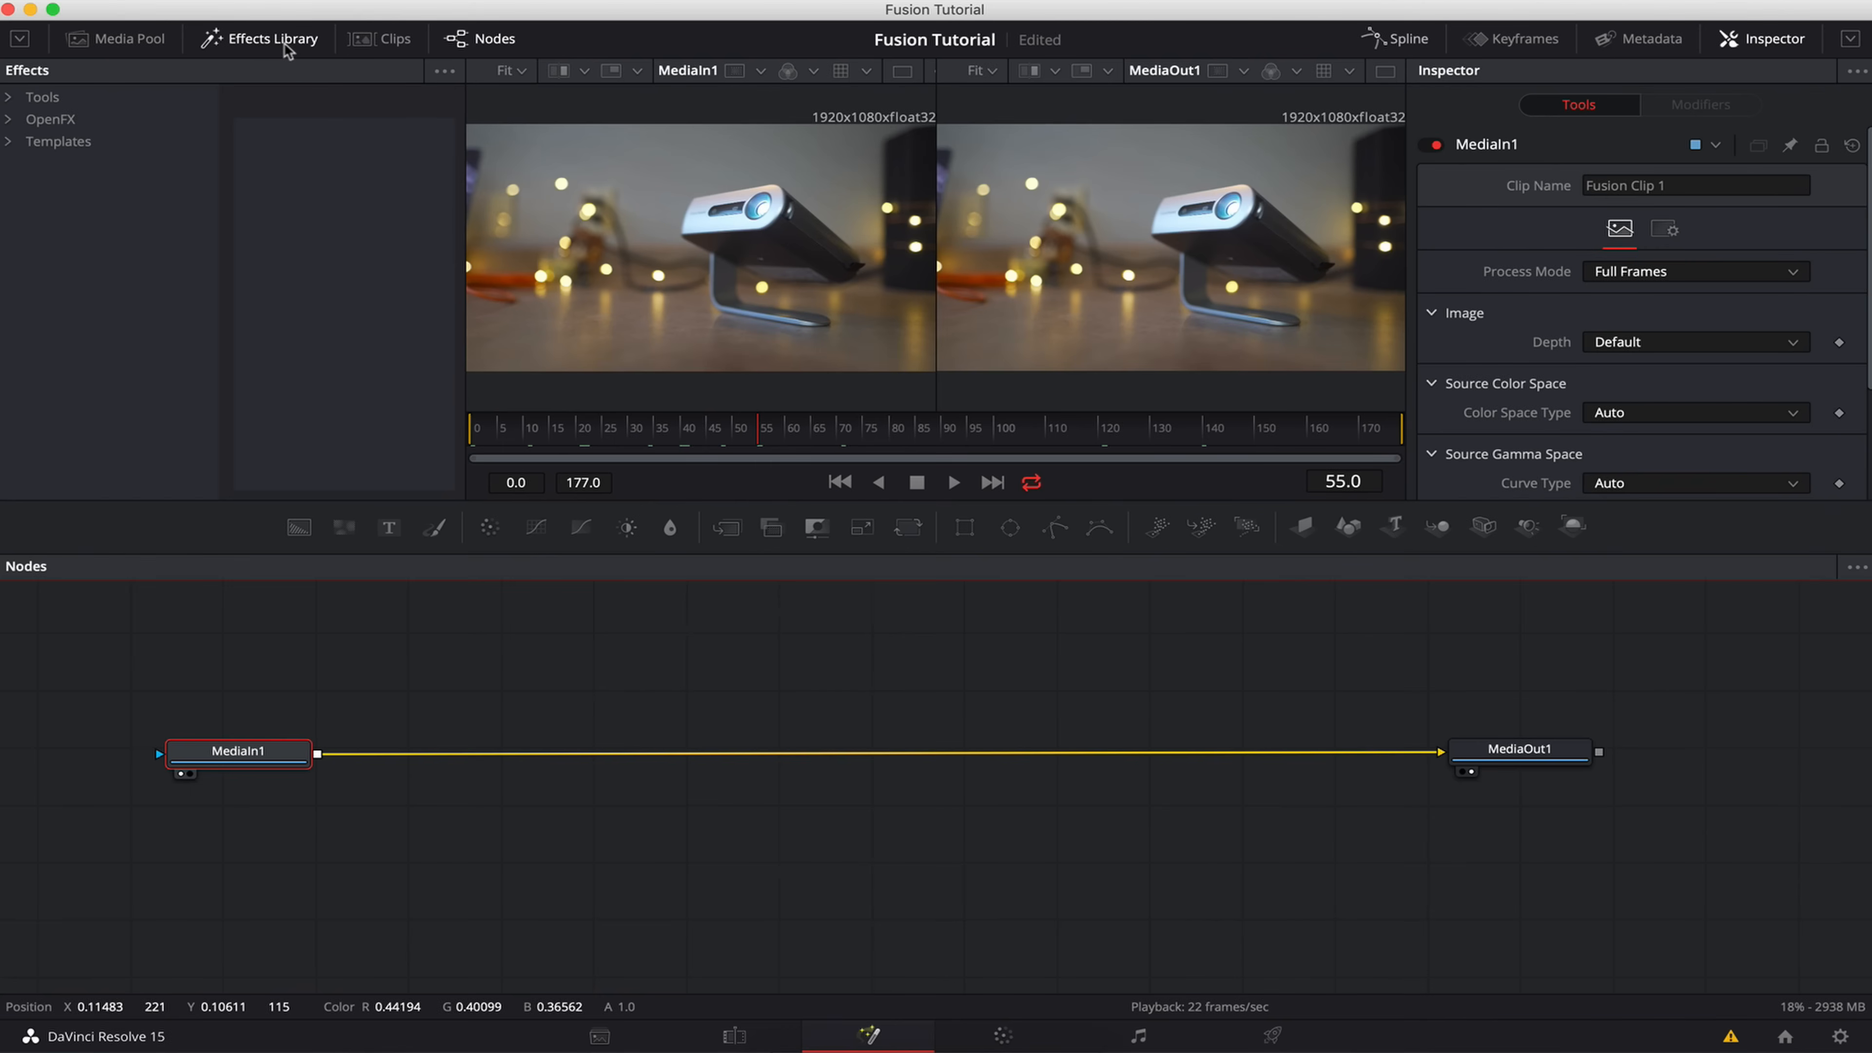
left_click(9, 102)
scroll(81, 413, "down", 5)
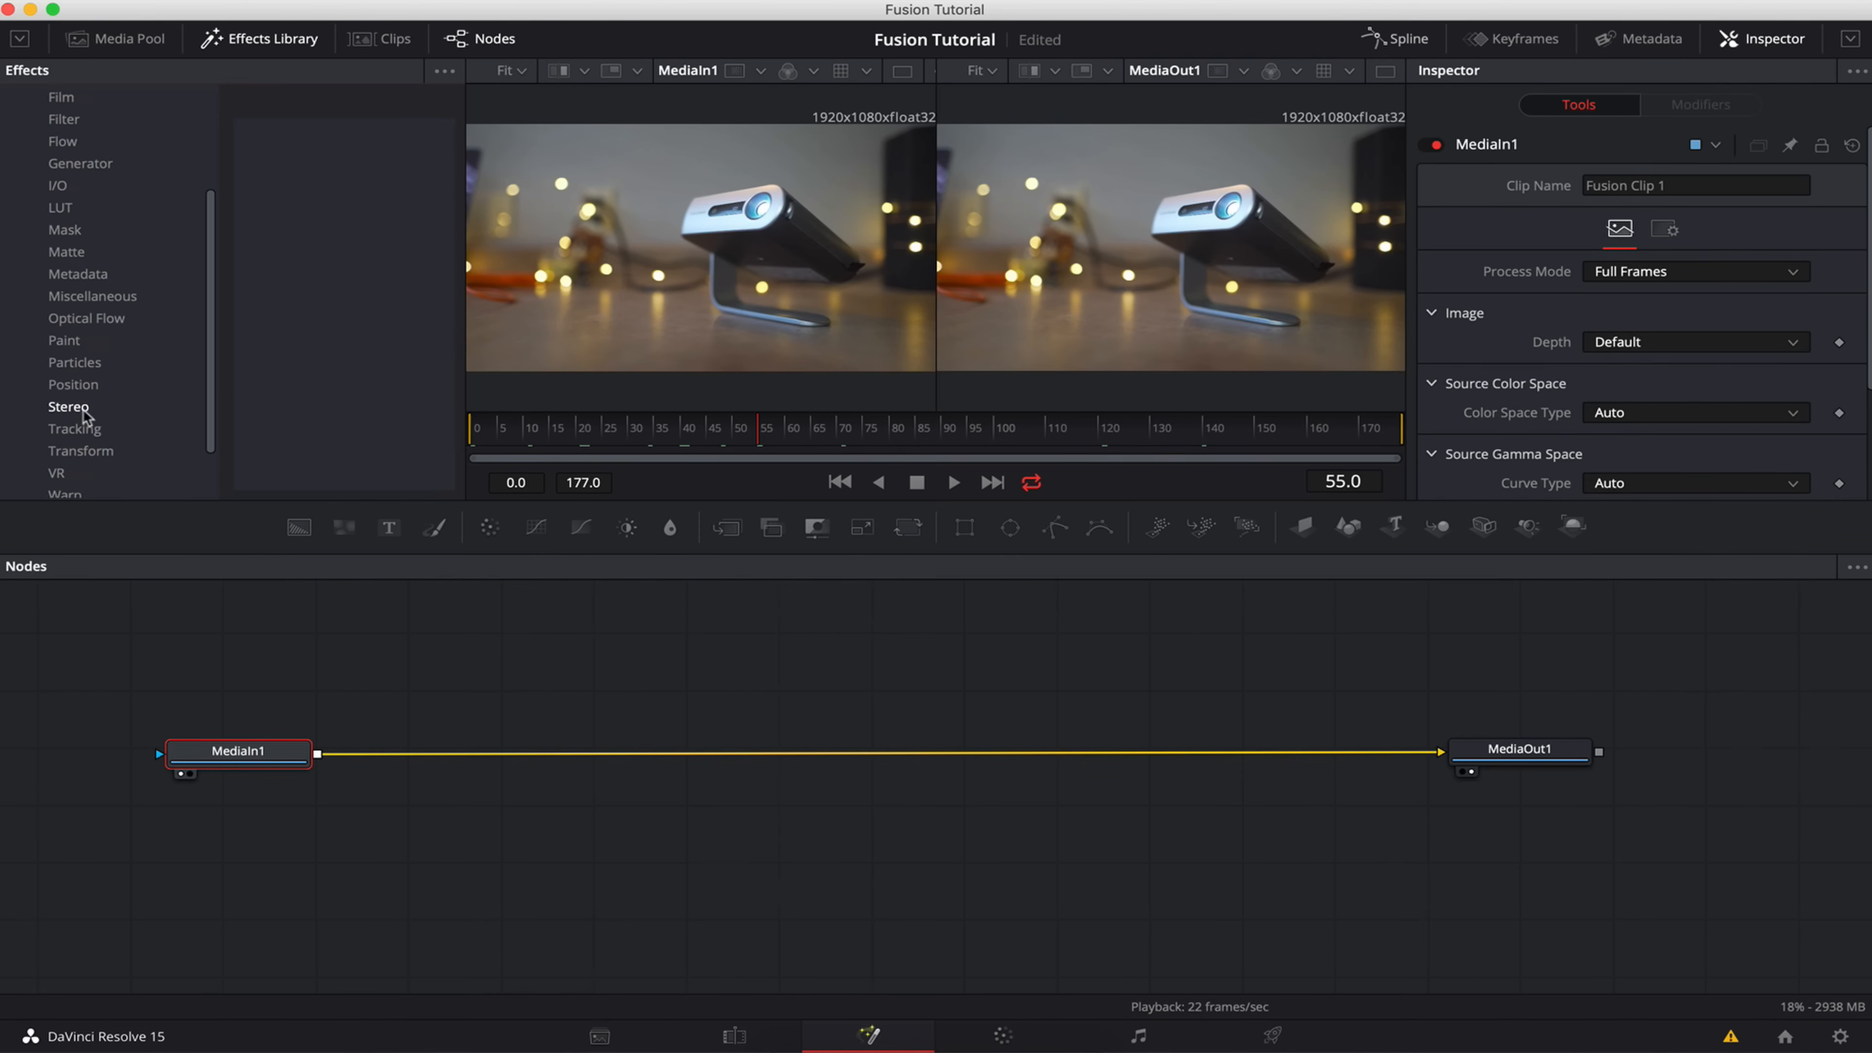
left_click(82, 409)
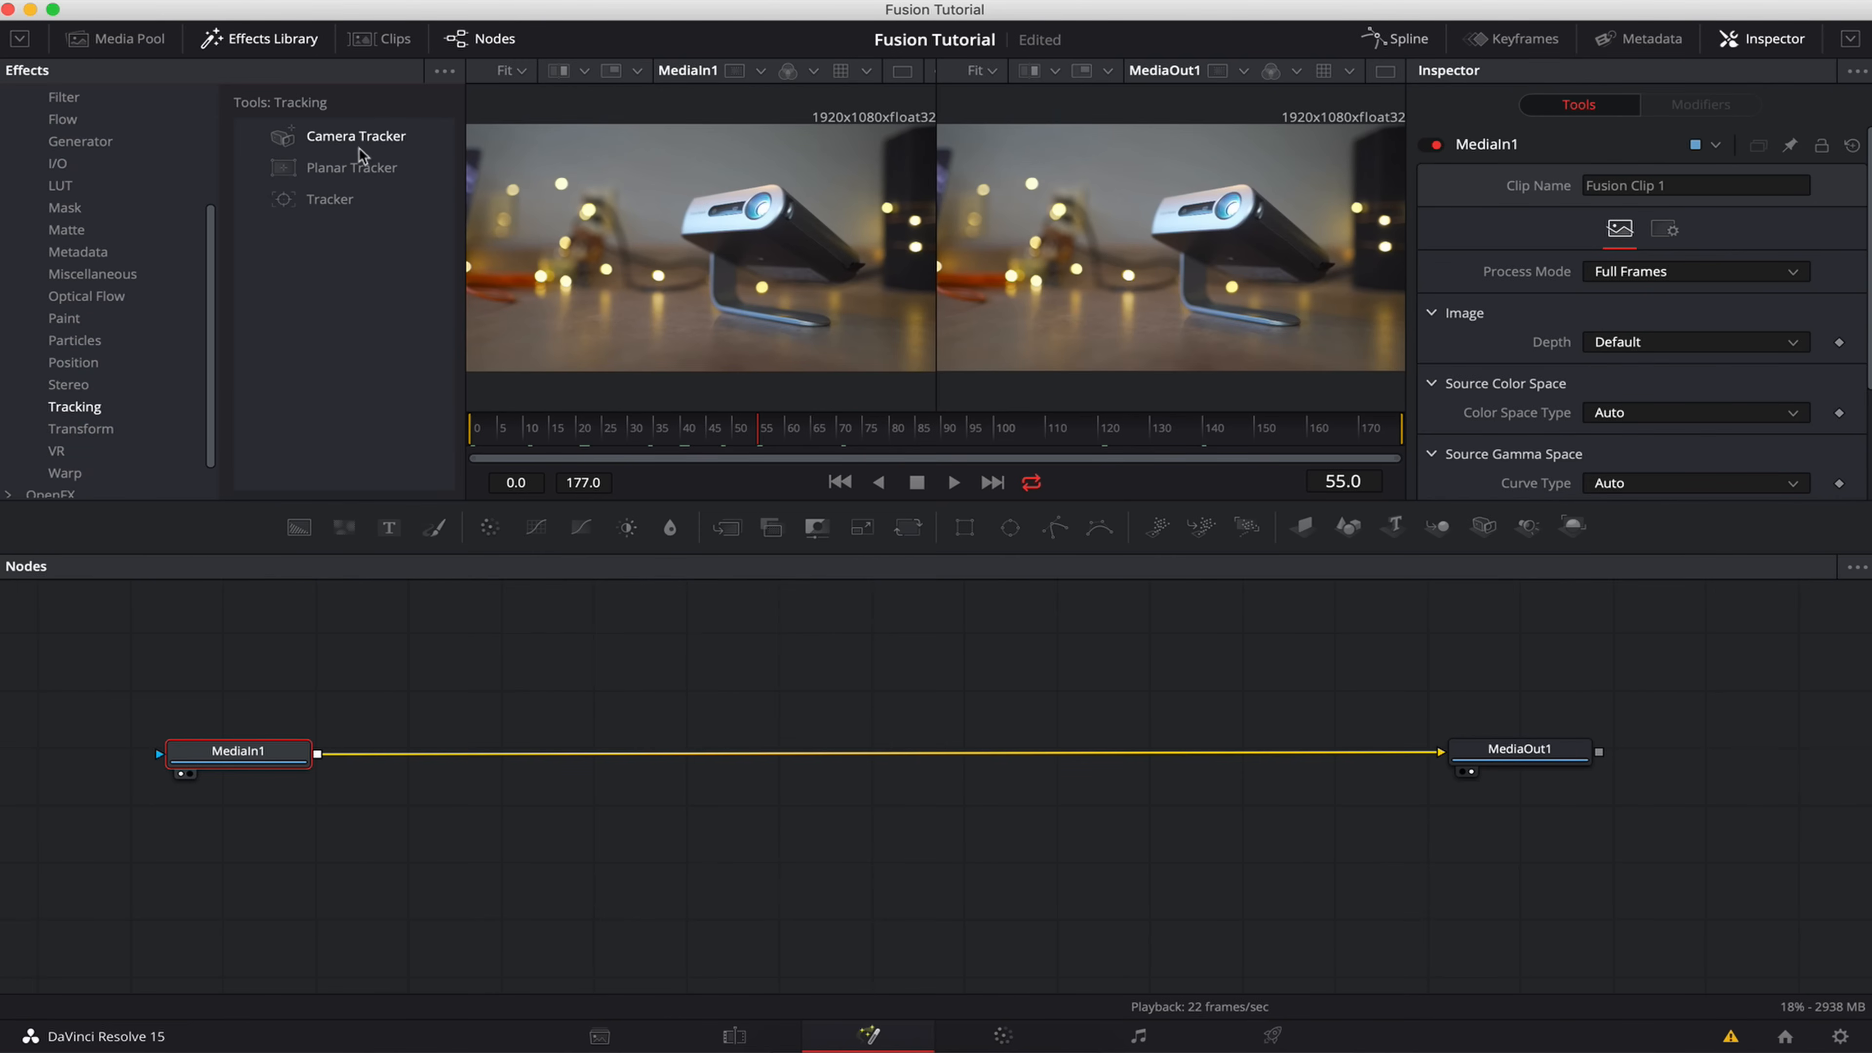
left_click(342, 204)
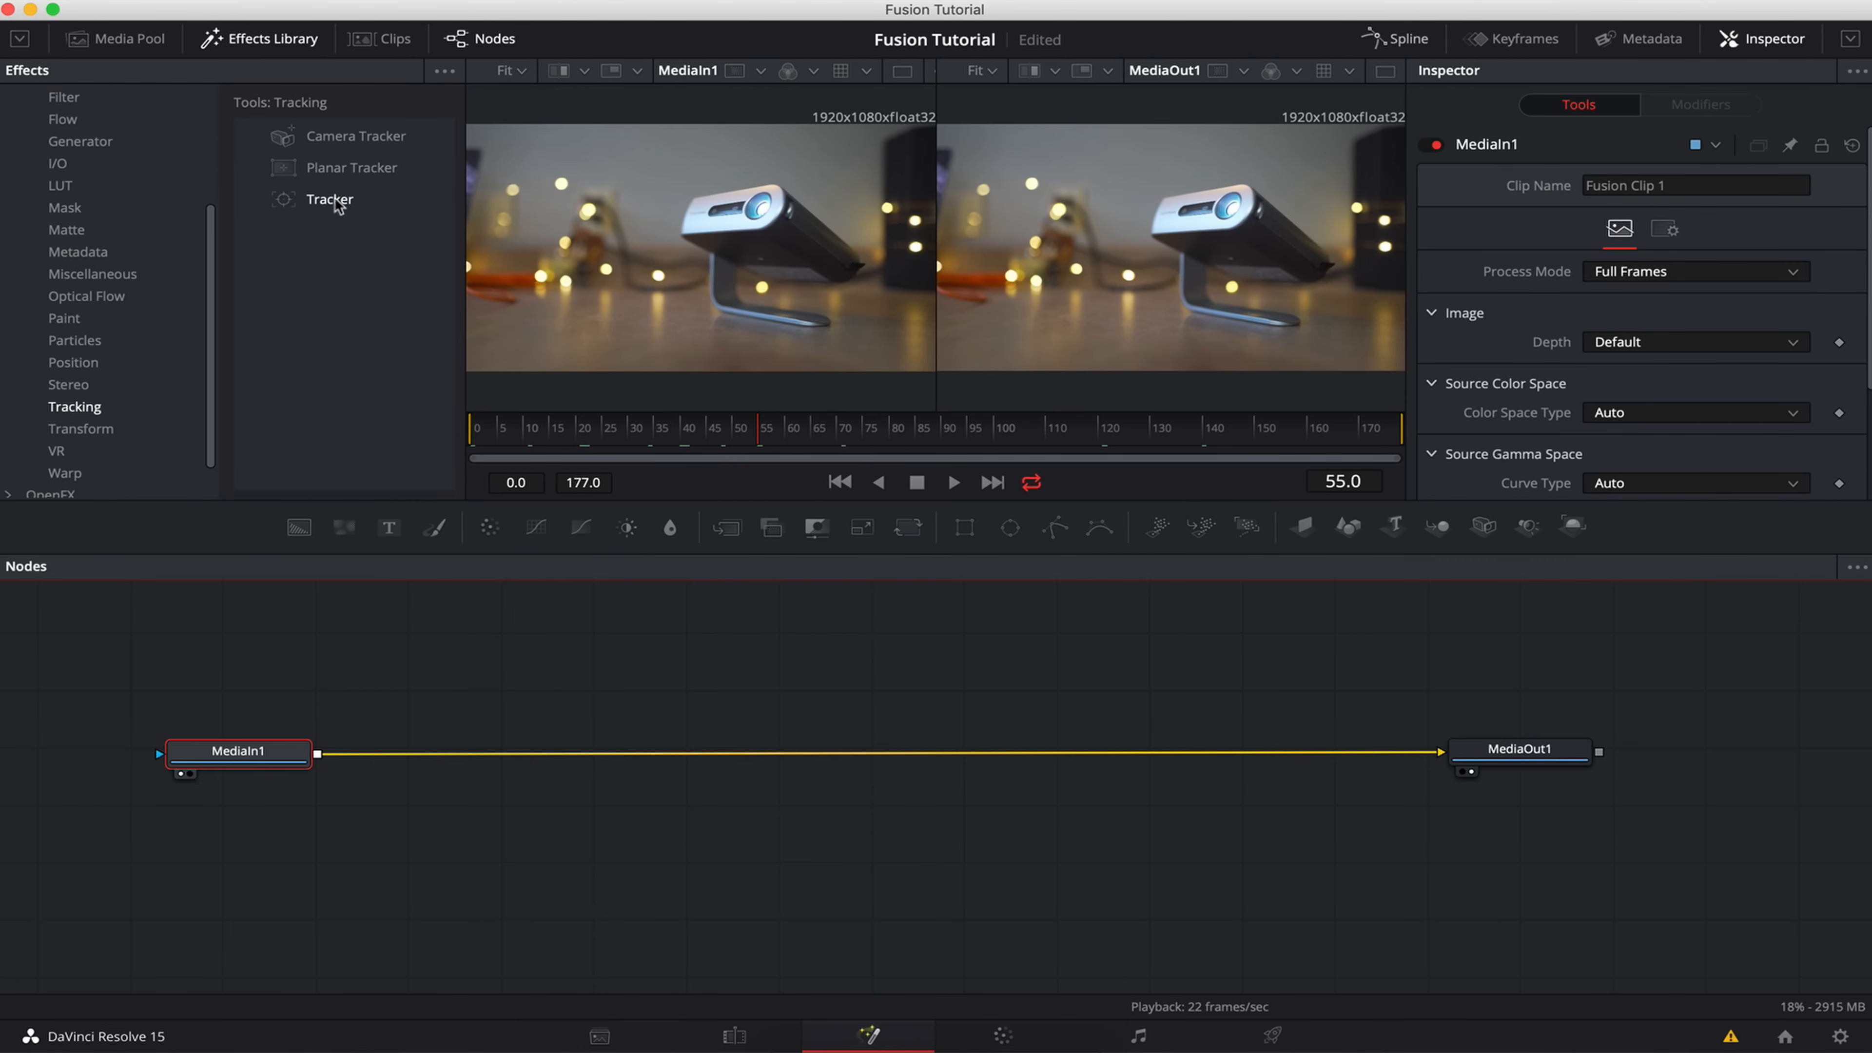
left_click(336, 206)
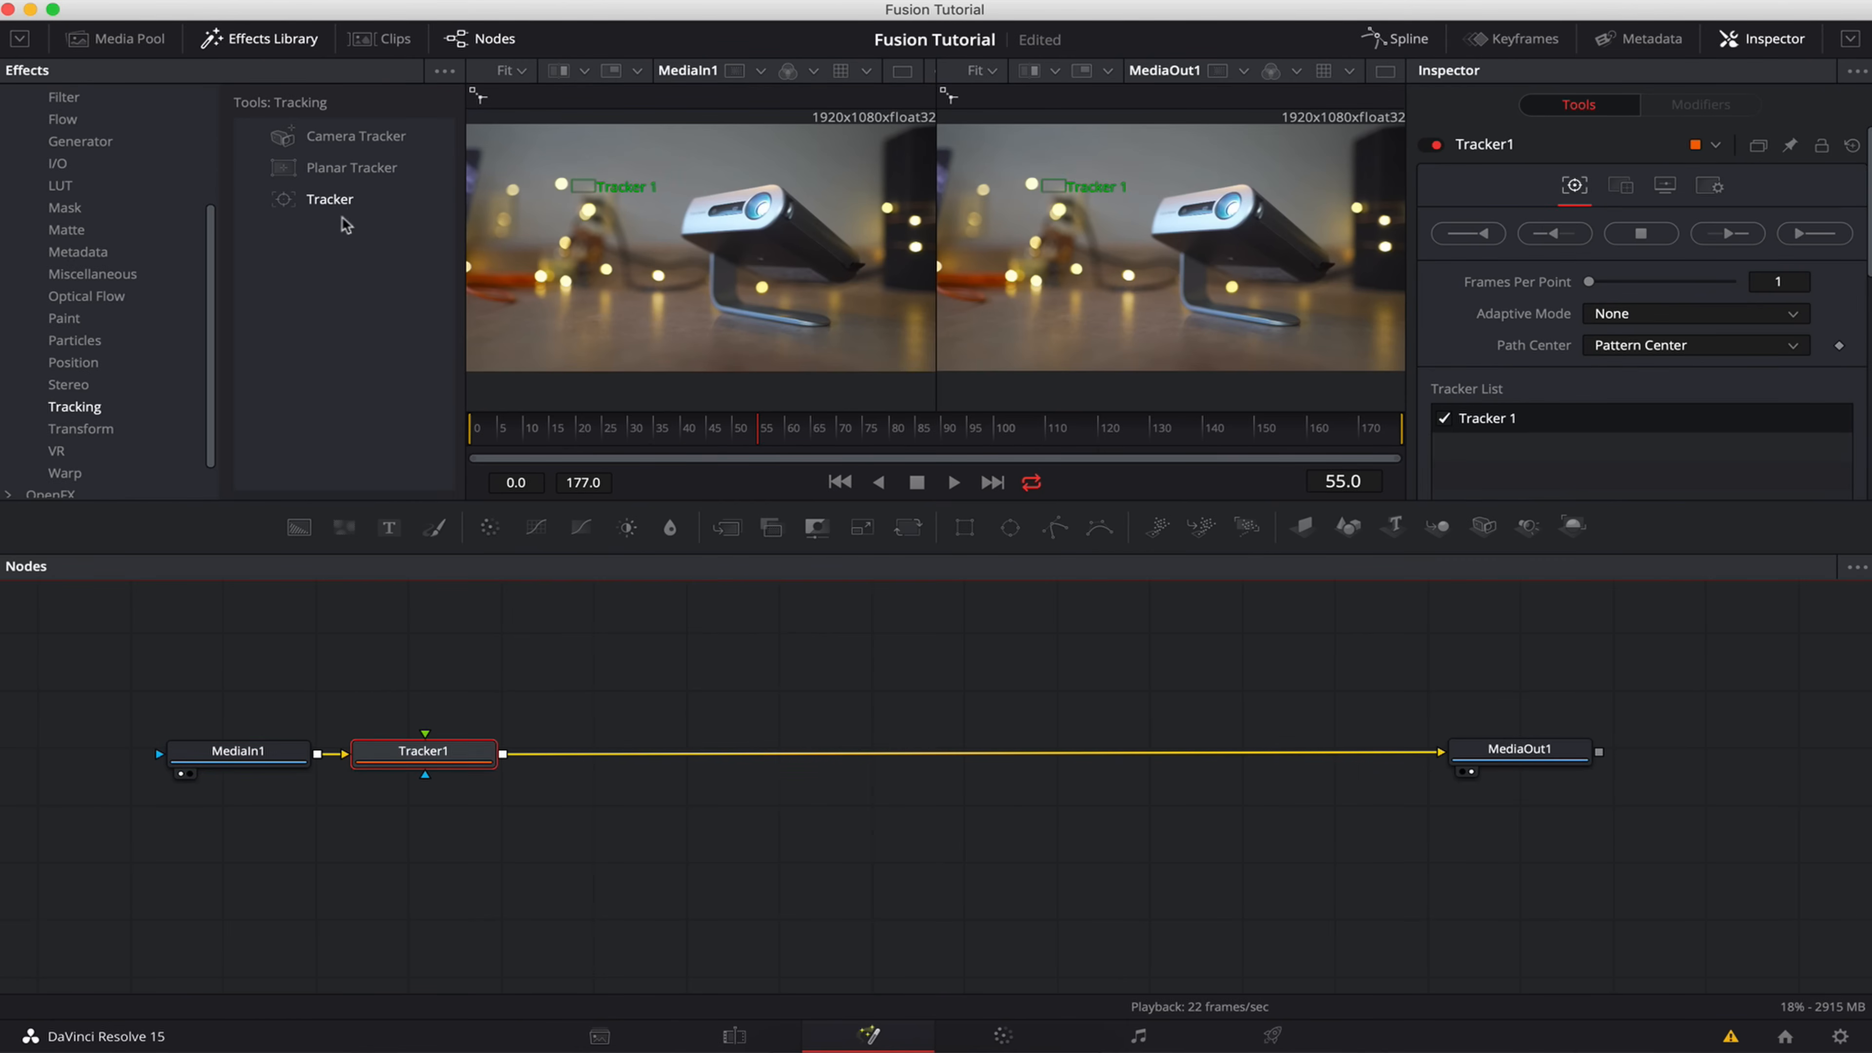
- Place Tracker1 about midway between MediaIn1 and MediaOut1 and shift MediaIn1 slightly toward it
left_click_drag(432, 748, 635, 748)
mouse_move(799, 738)
left_mouse_down()
mouse_move(862, 752)
mouse_move(855, 830)
mouse_move(818, 760)
mouse_move(830, 743)
left_mouse_up()
left_click_drag(237, 750, 272, 751)
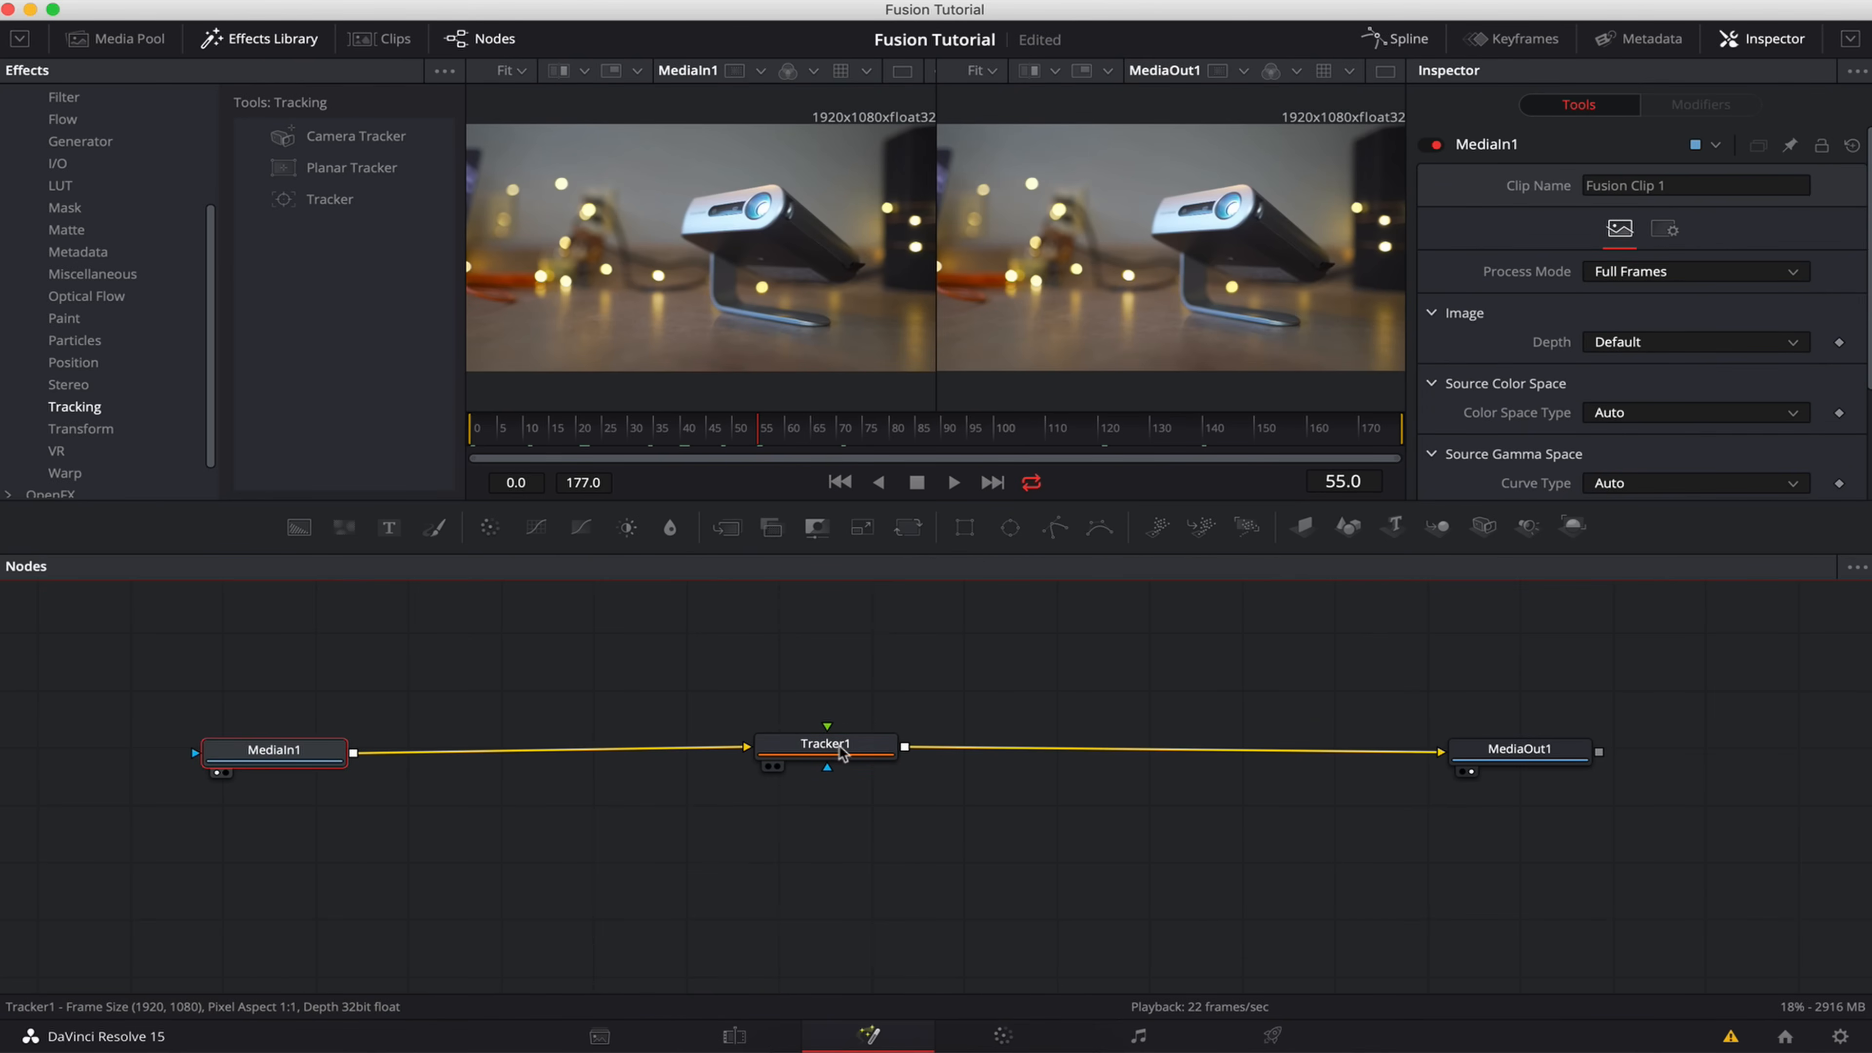
left_click(877, 745)
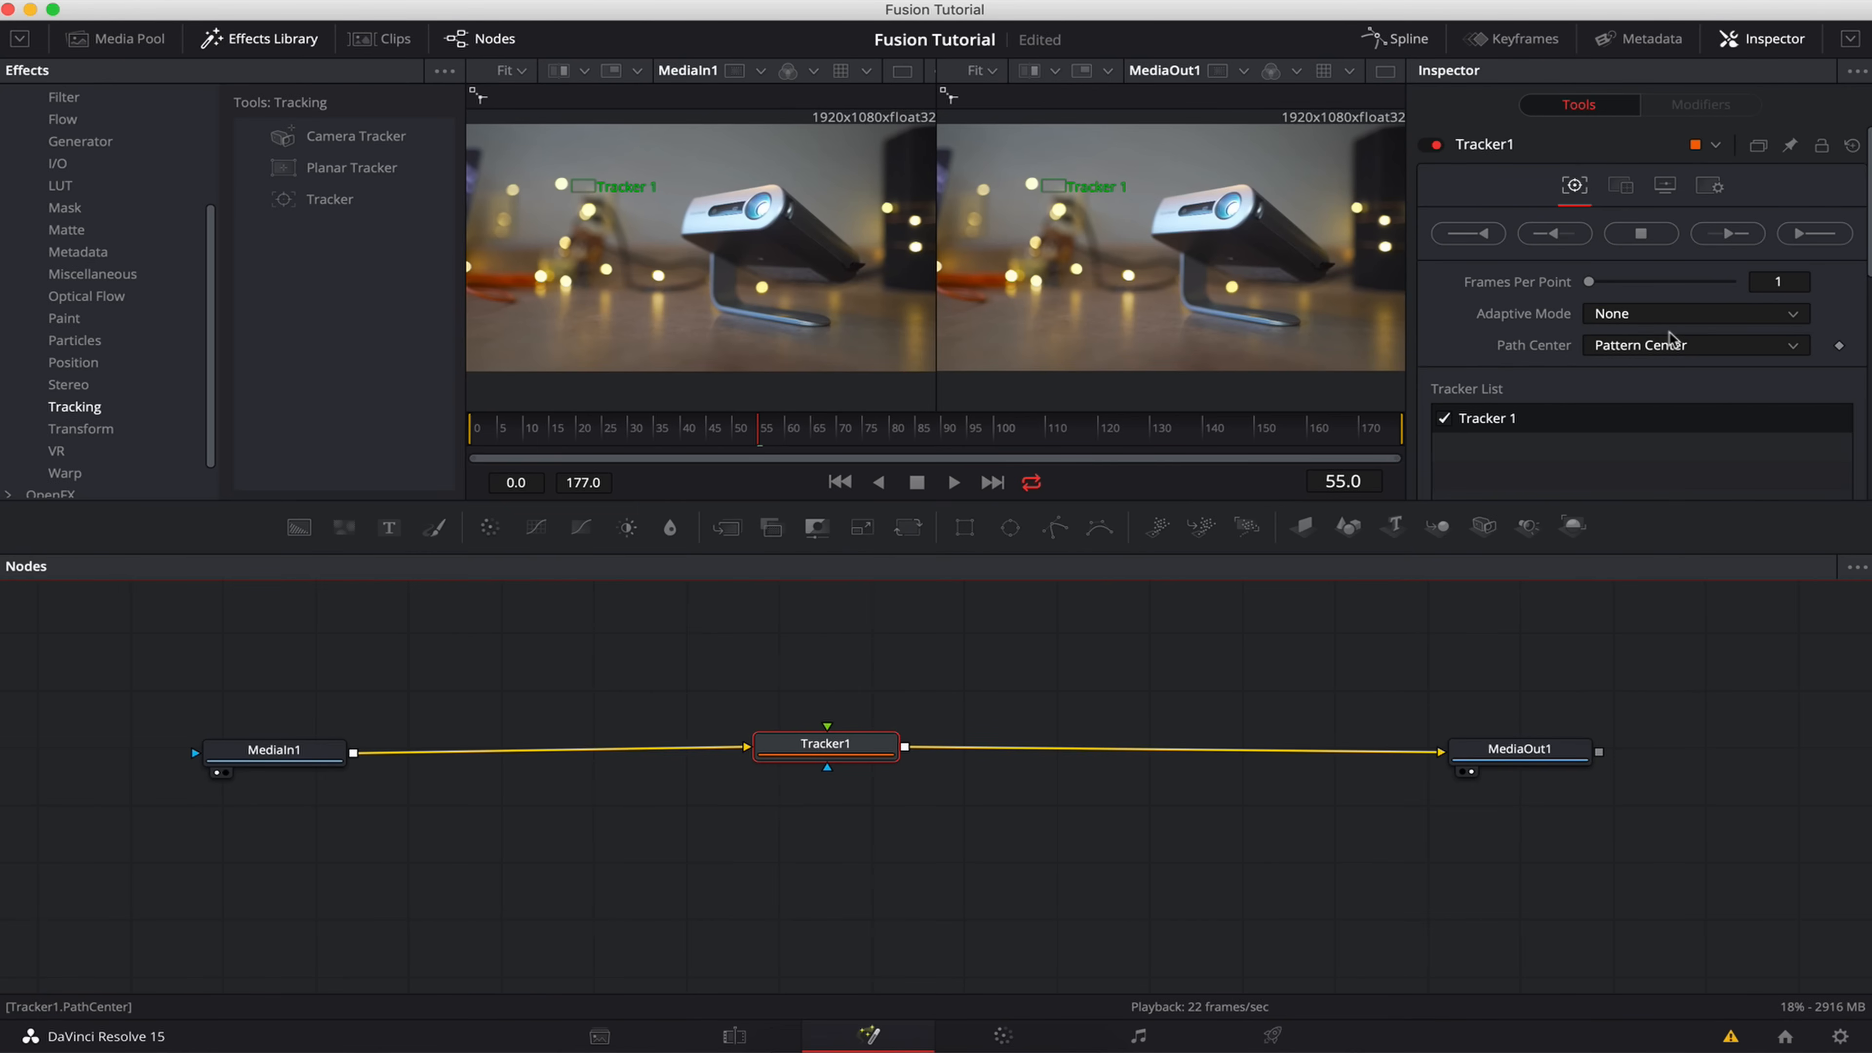
left_click_drag(887, 759, 886, 770)
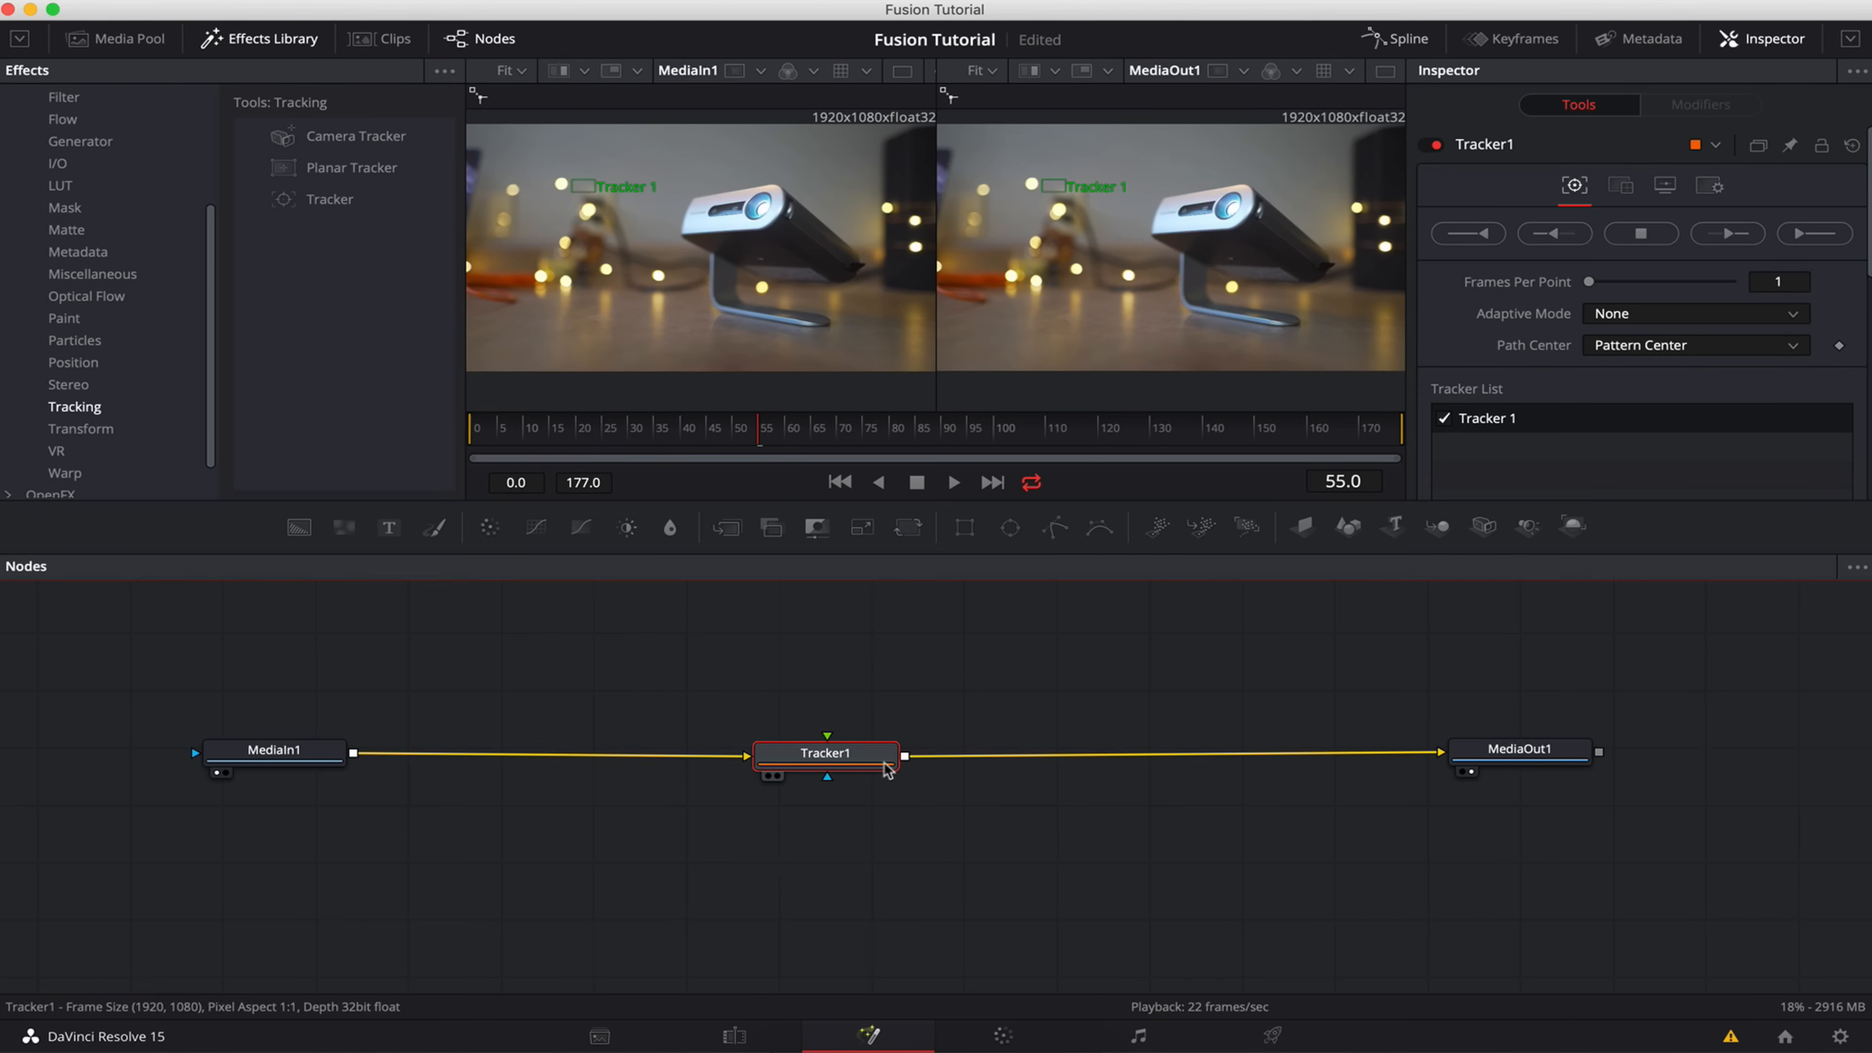
- Delete the Tracker1 node and close the Effects Library
key("Delete")
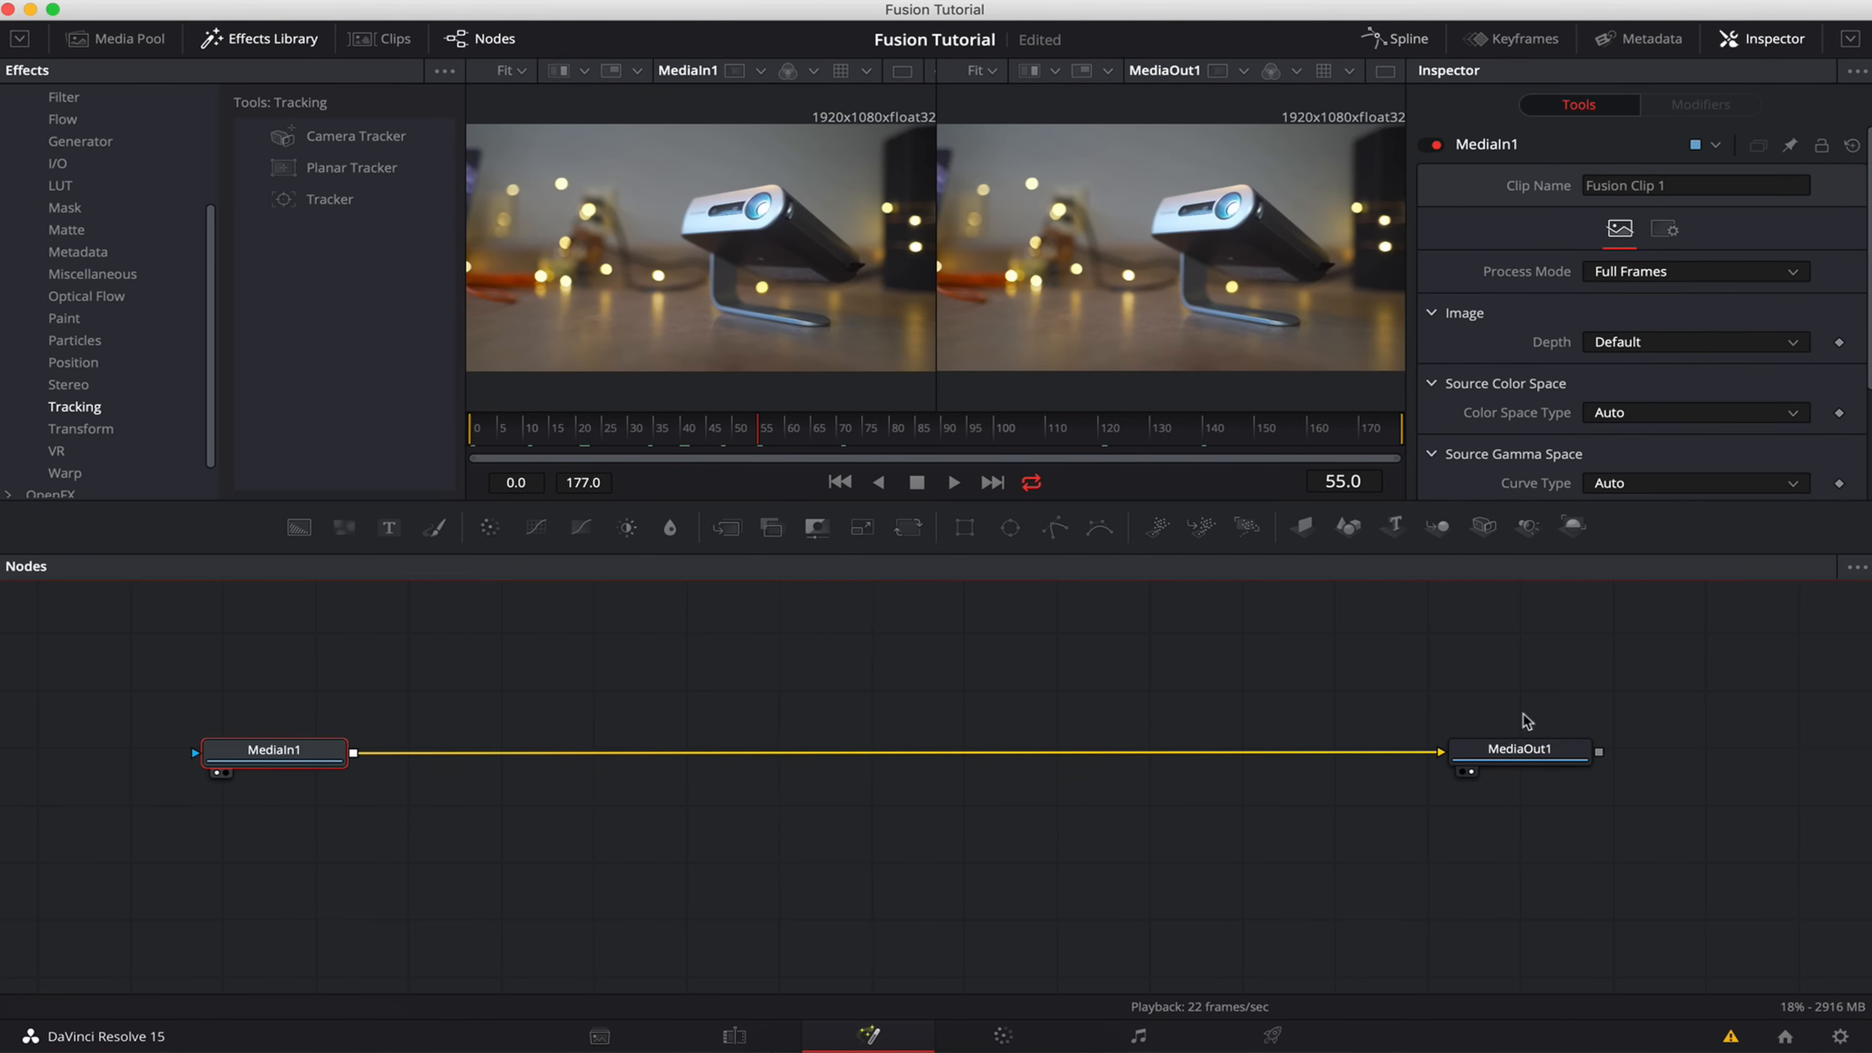
left_click(222, 39)
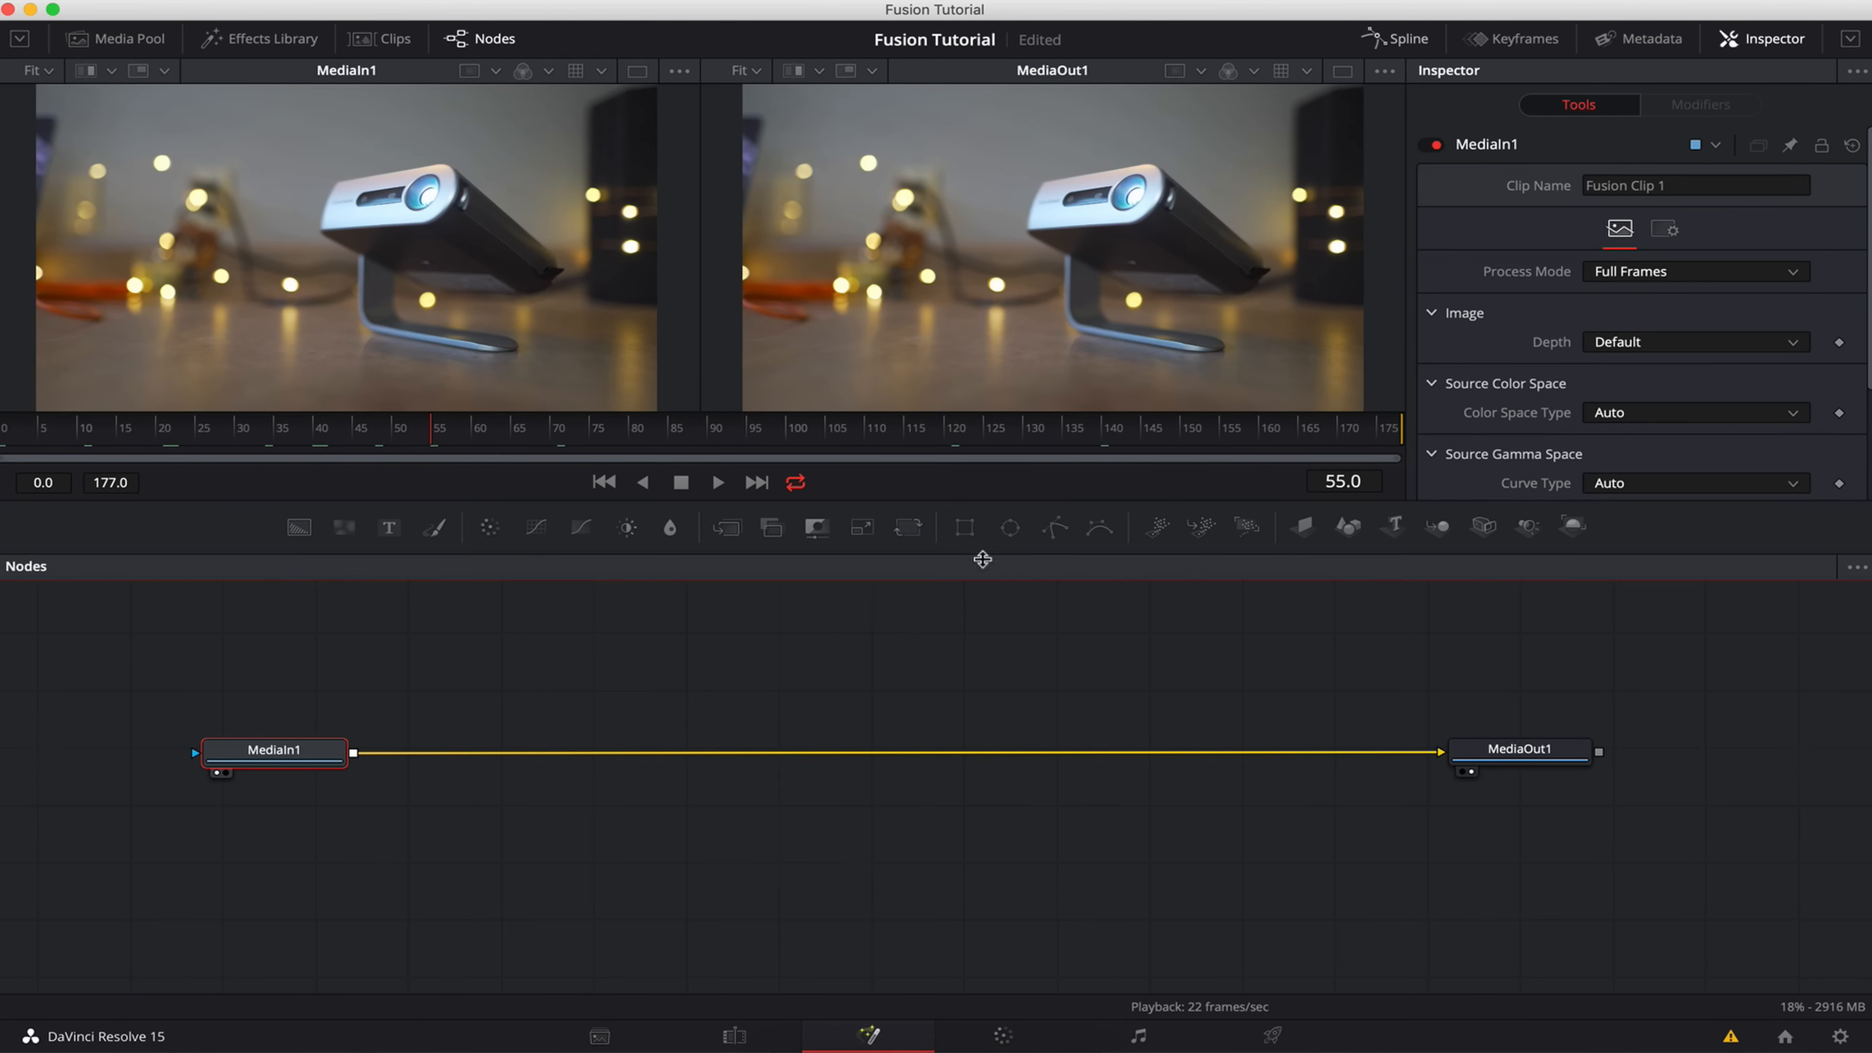
- Add a Tracker node after MediaIn1 by searching the tools for "track", and place it about midway to MediaOut1
left_click_drag(981, 529, 980, 570)
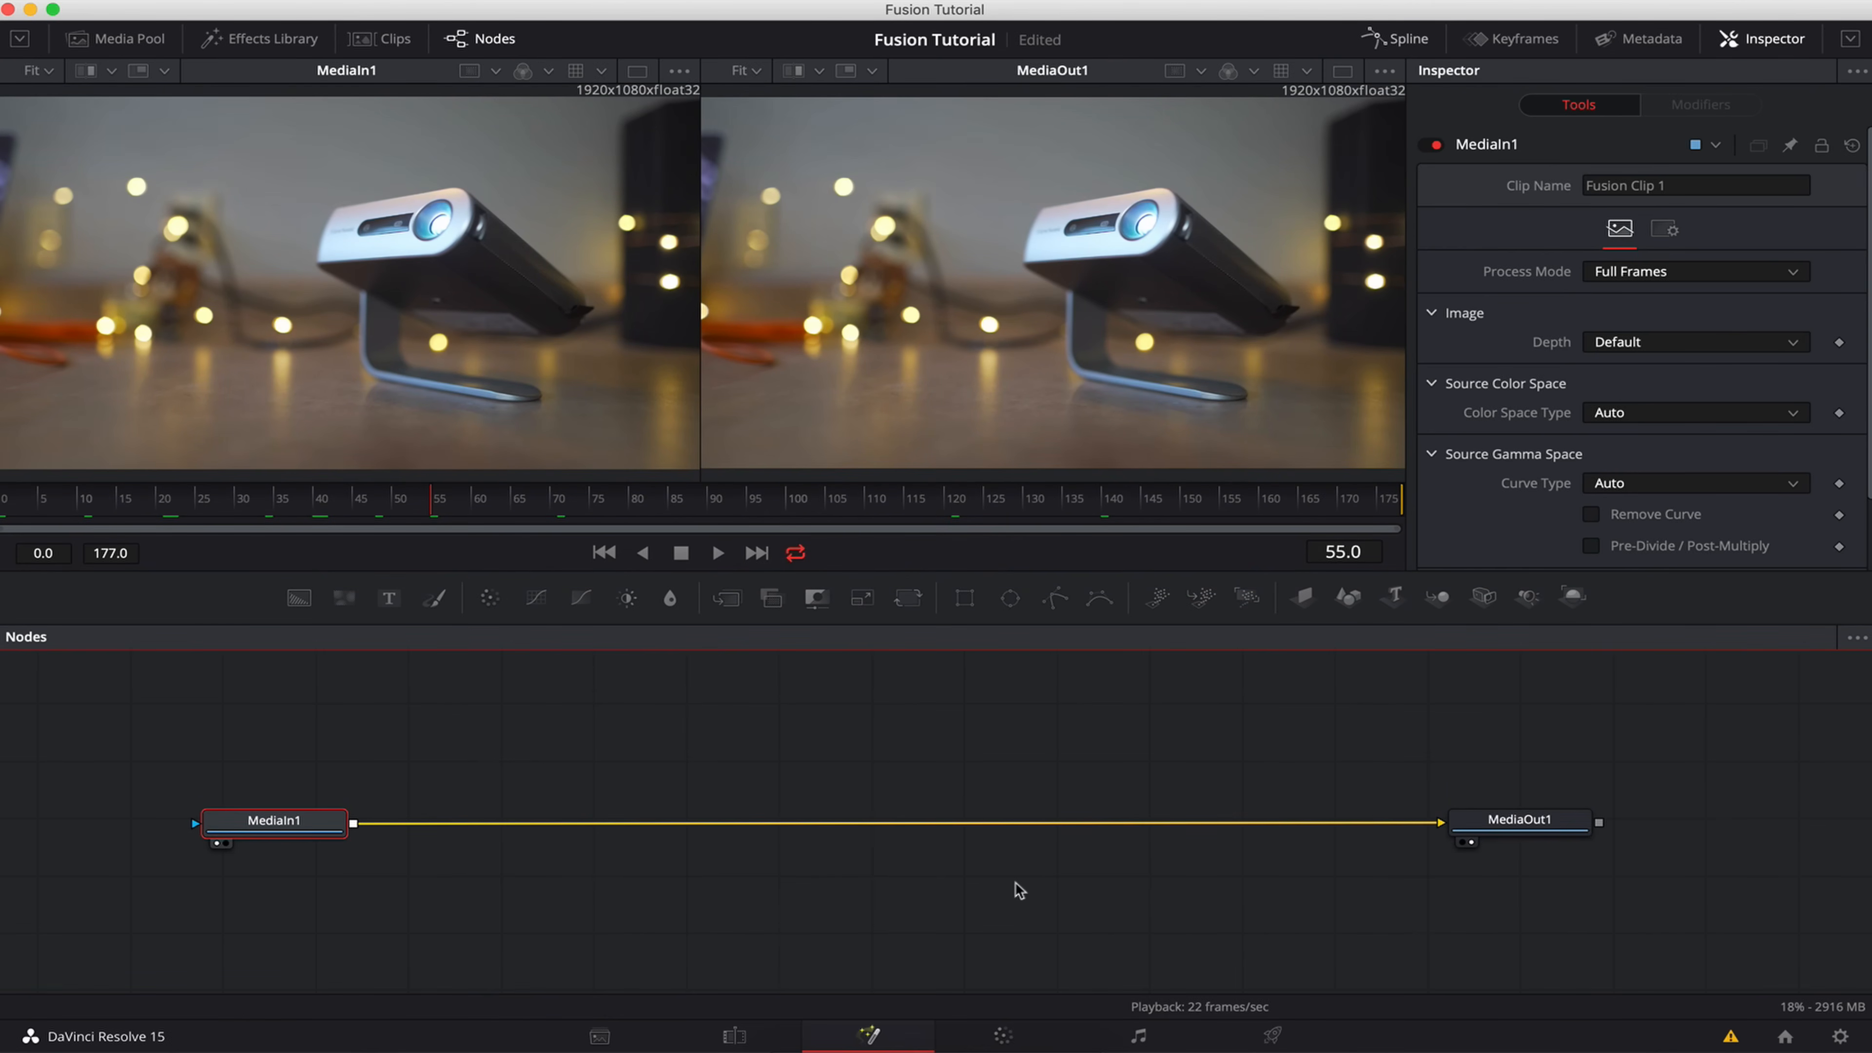
key("shift+space")
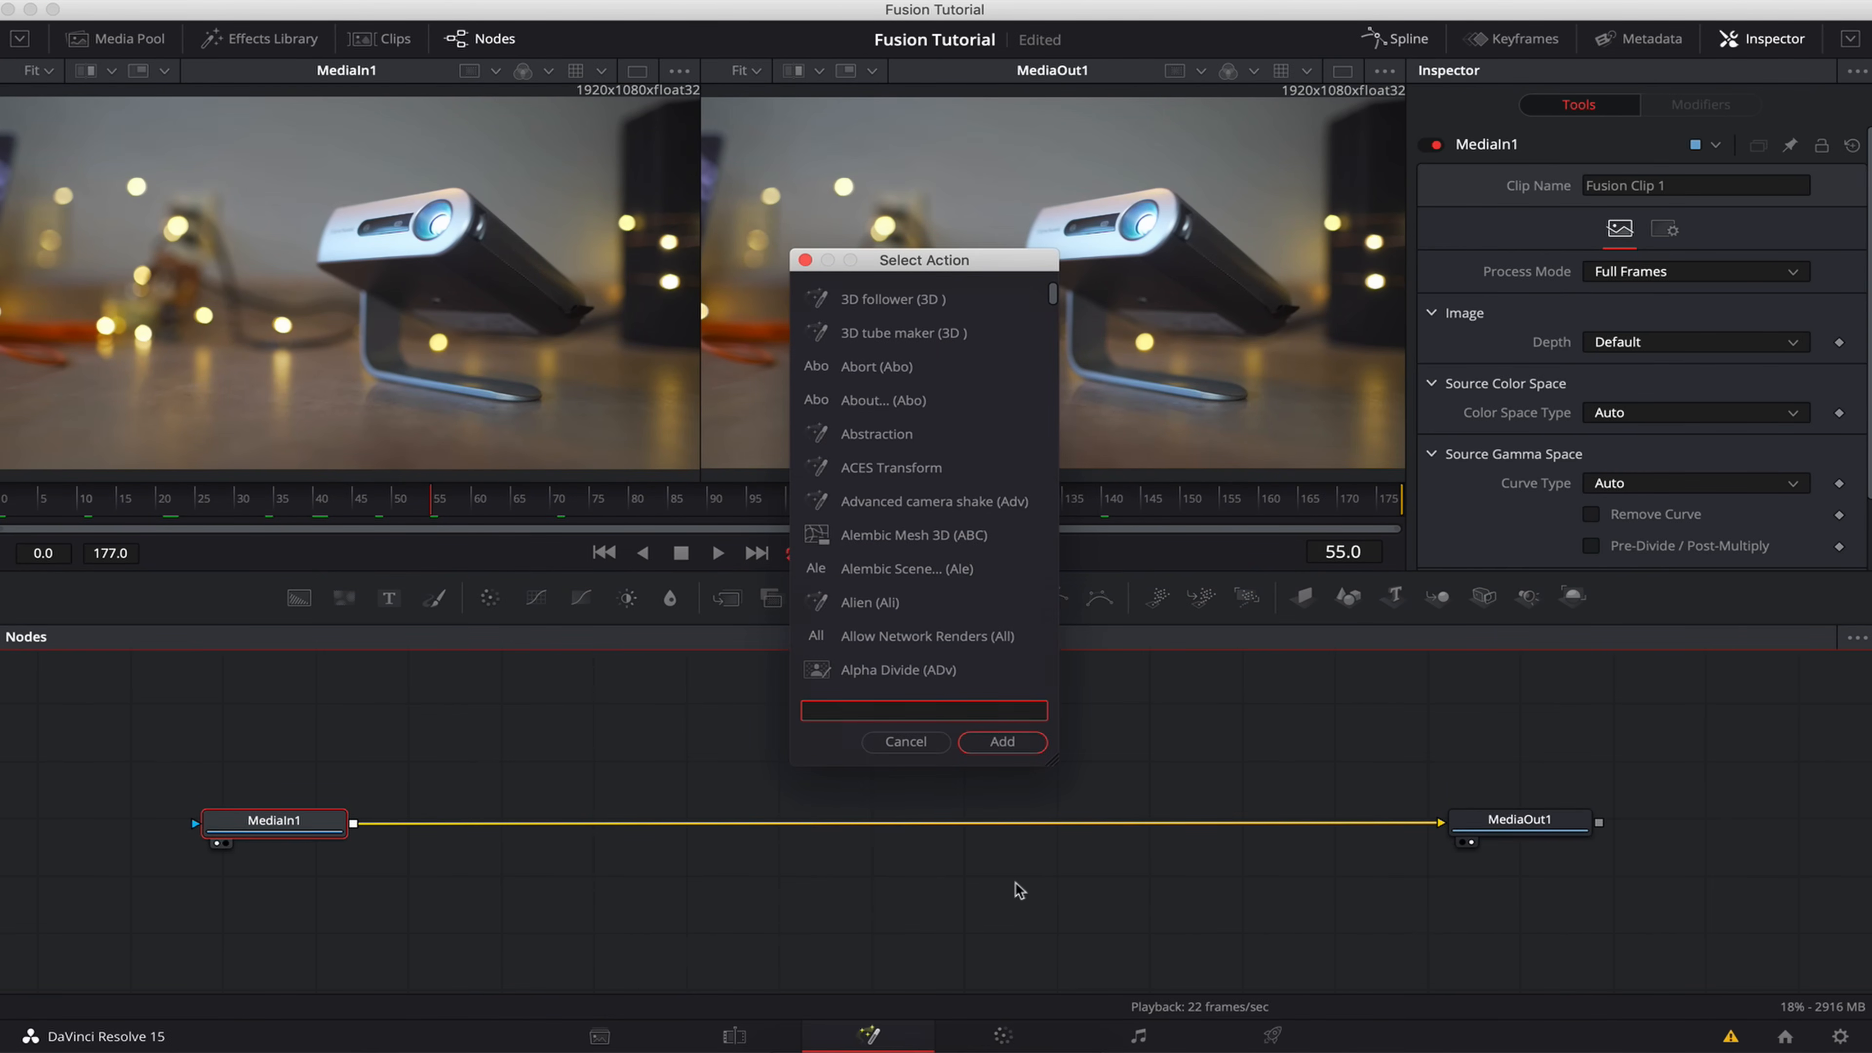
type("track")
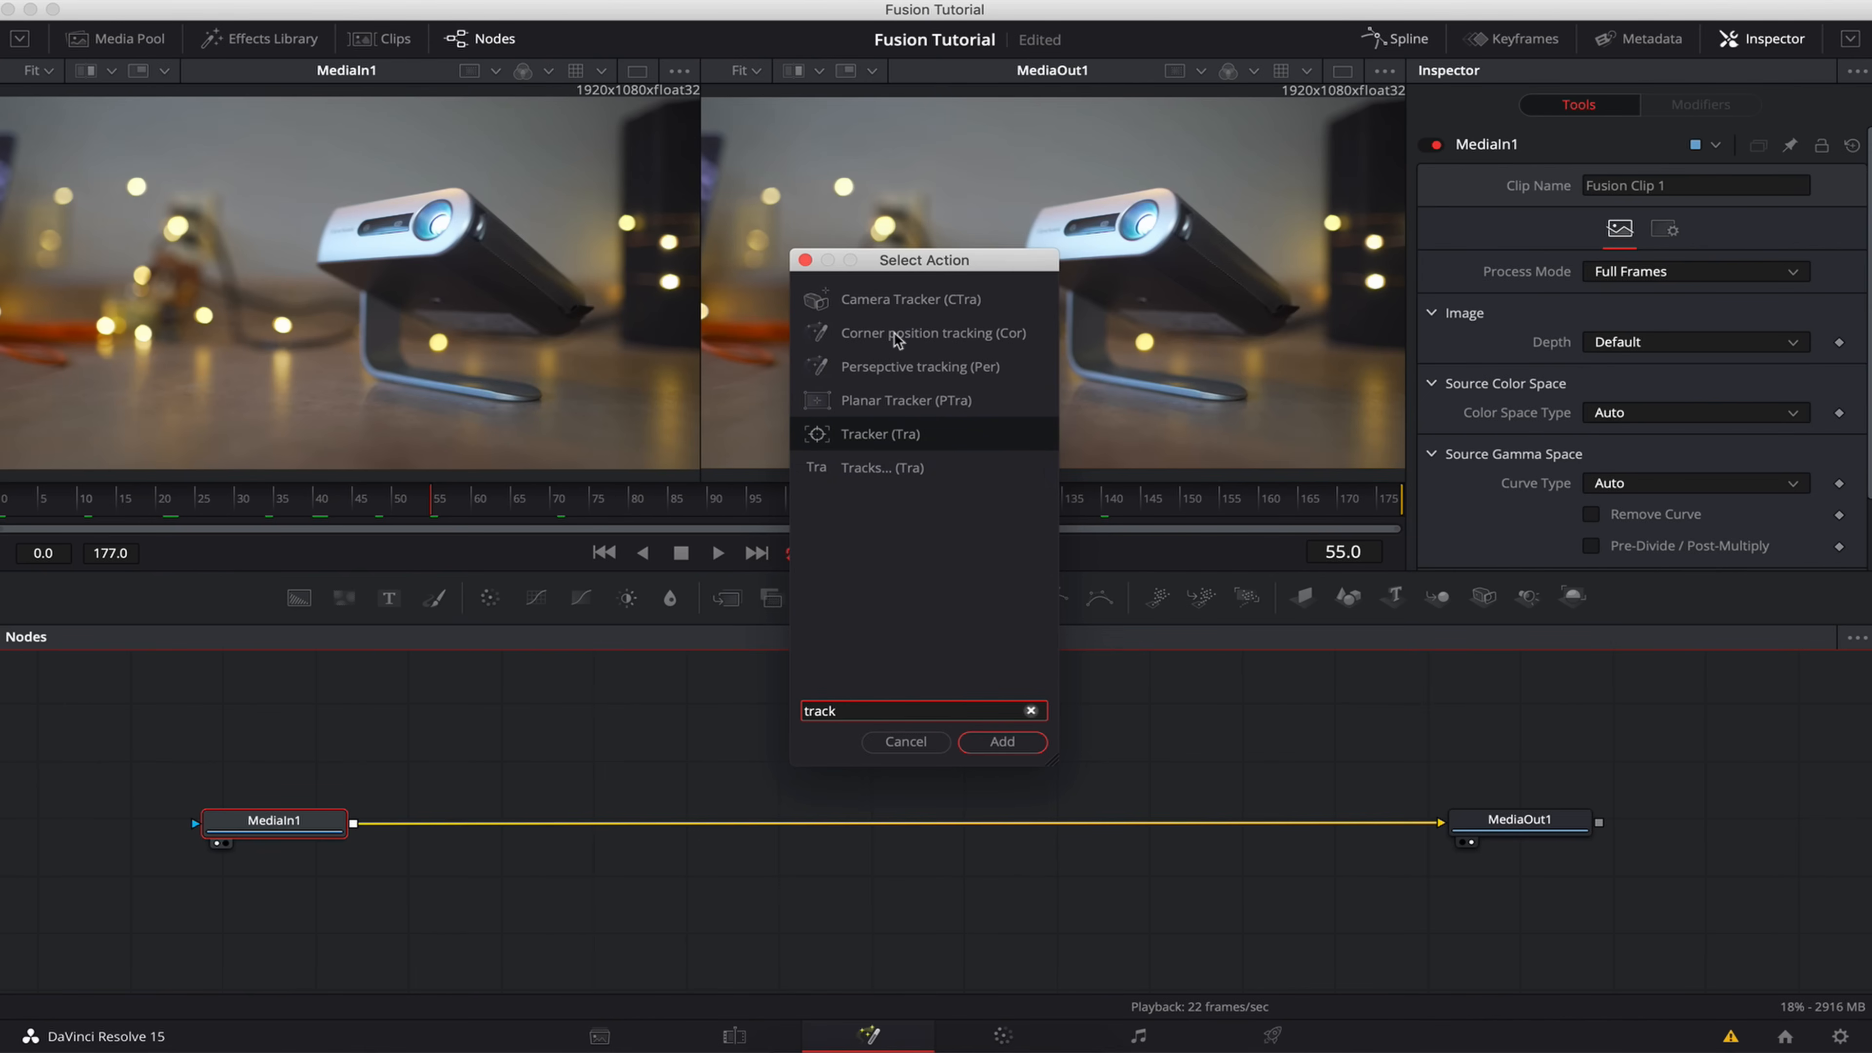
left_click(863, 434)
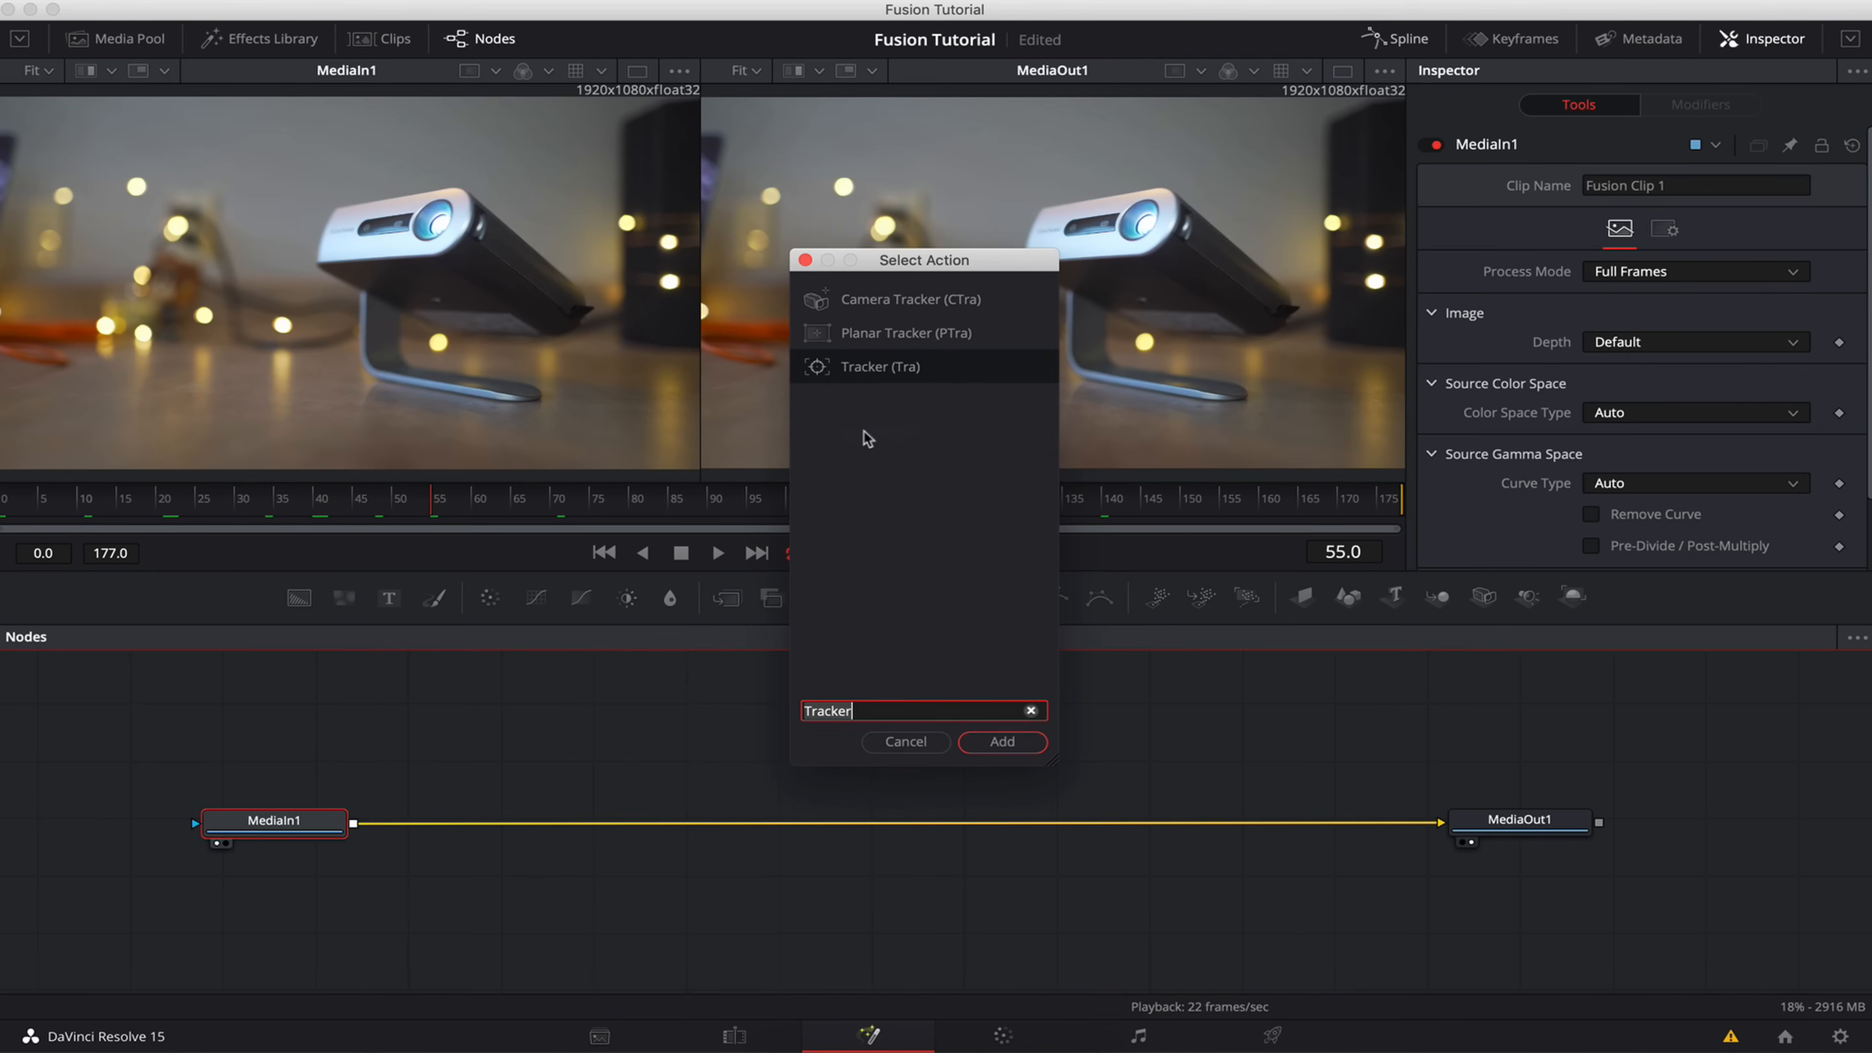
left_click(1004, 741)
left_click_drag(442, 823, 890, 824)
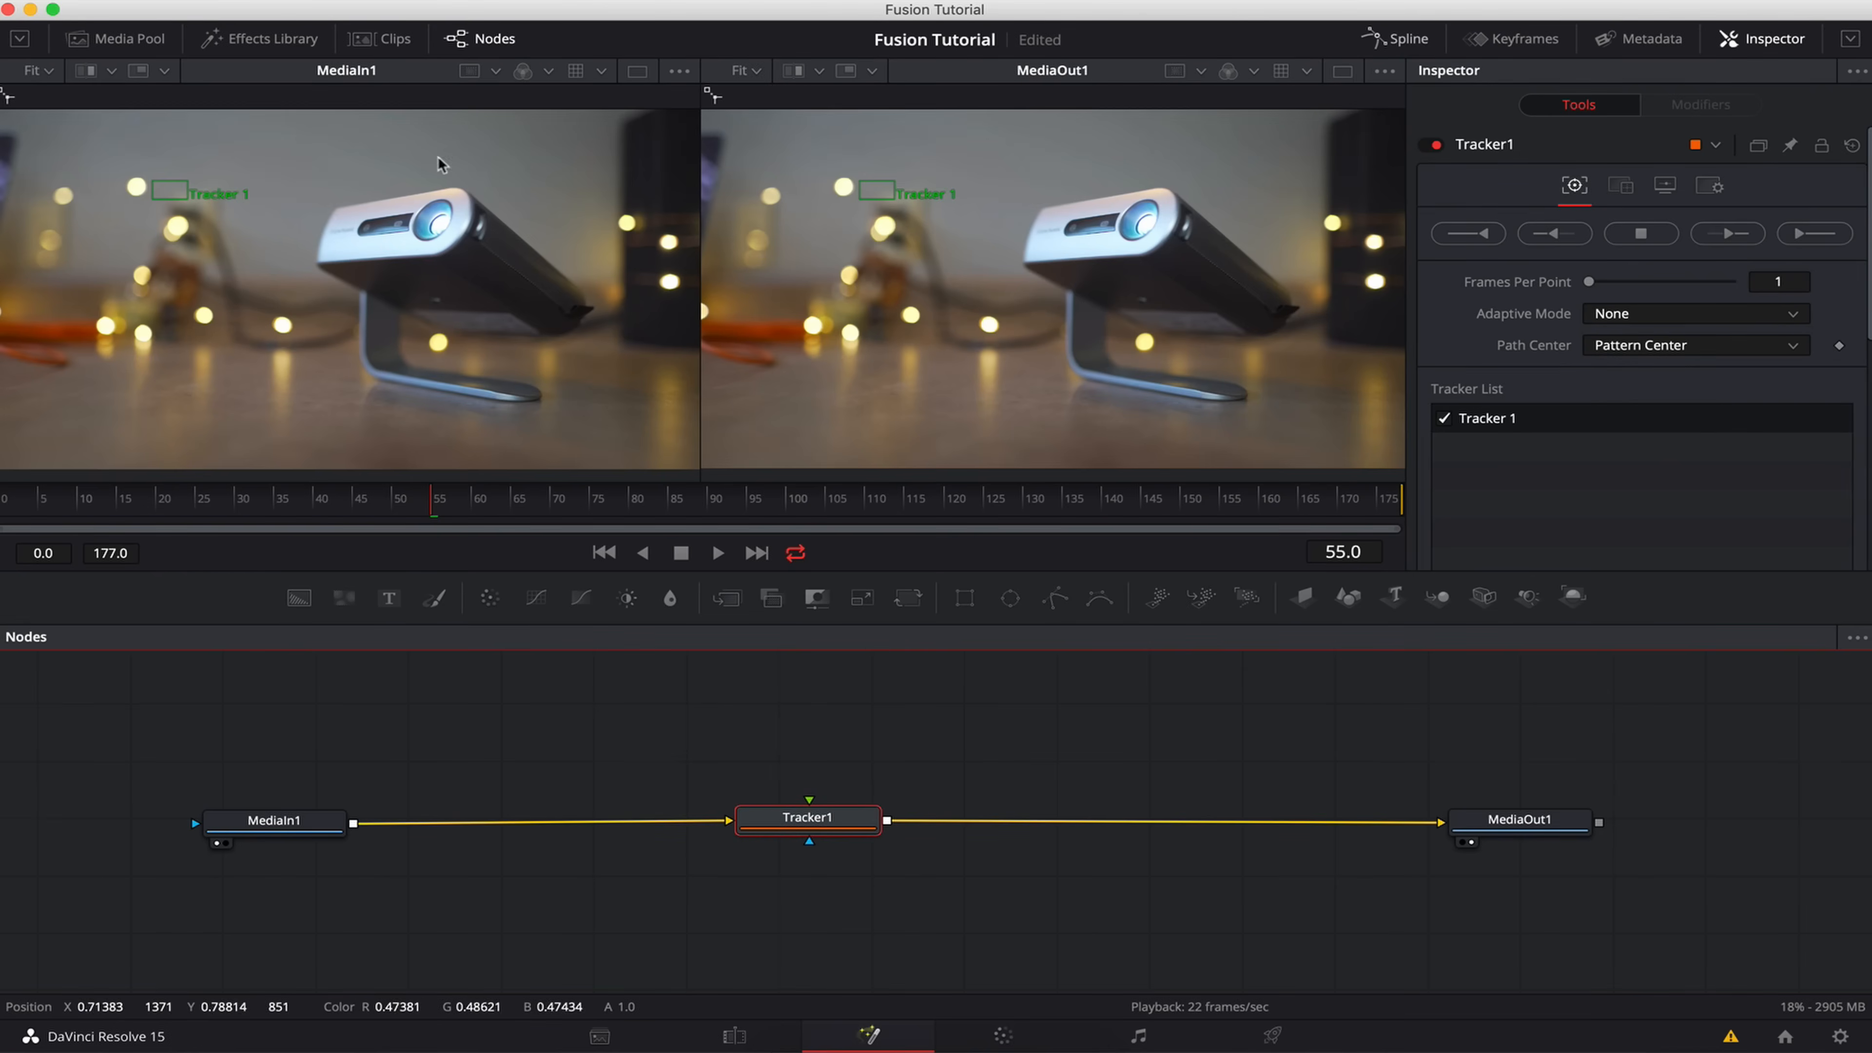
left_click(301, 43)
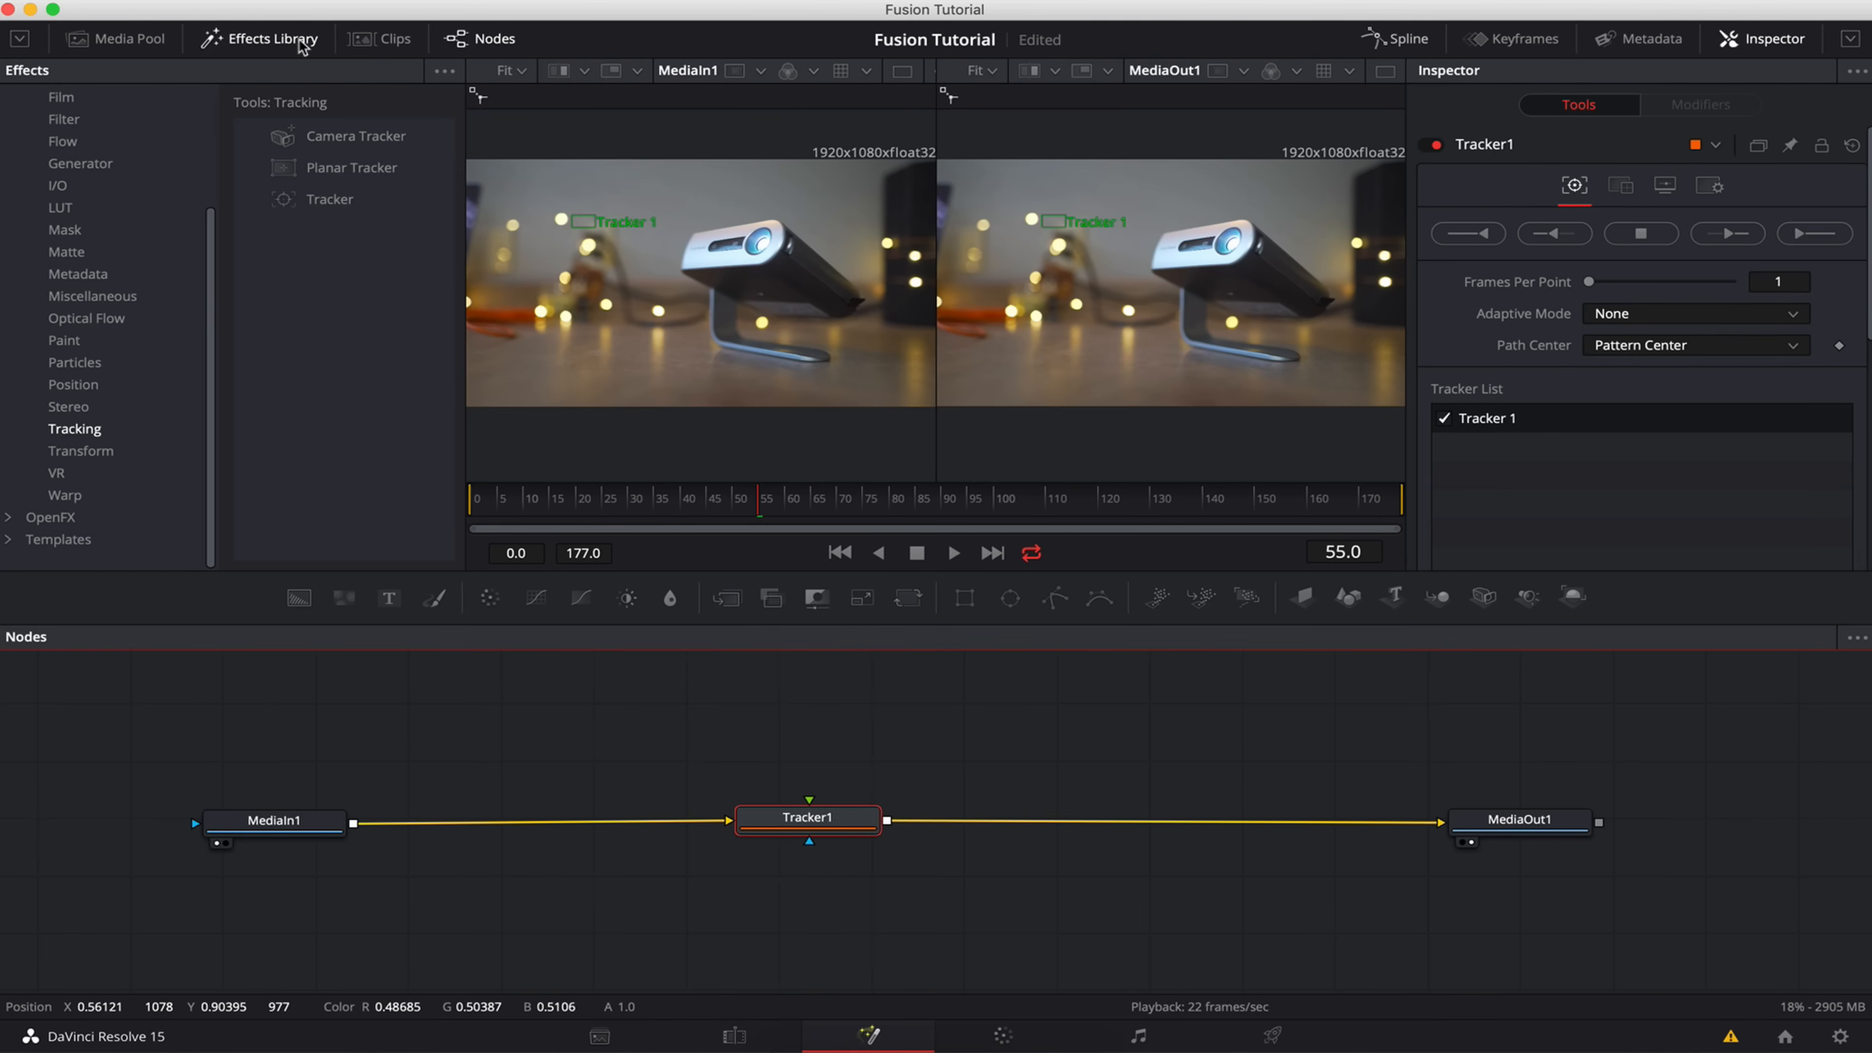
left_click(300, 43)
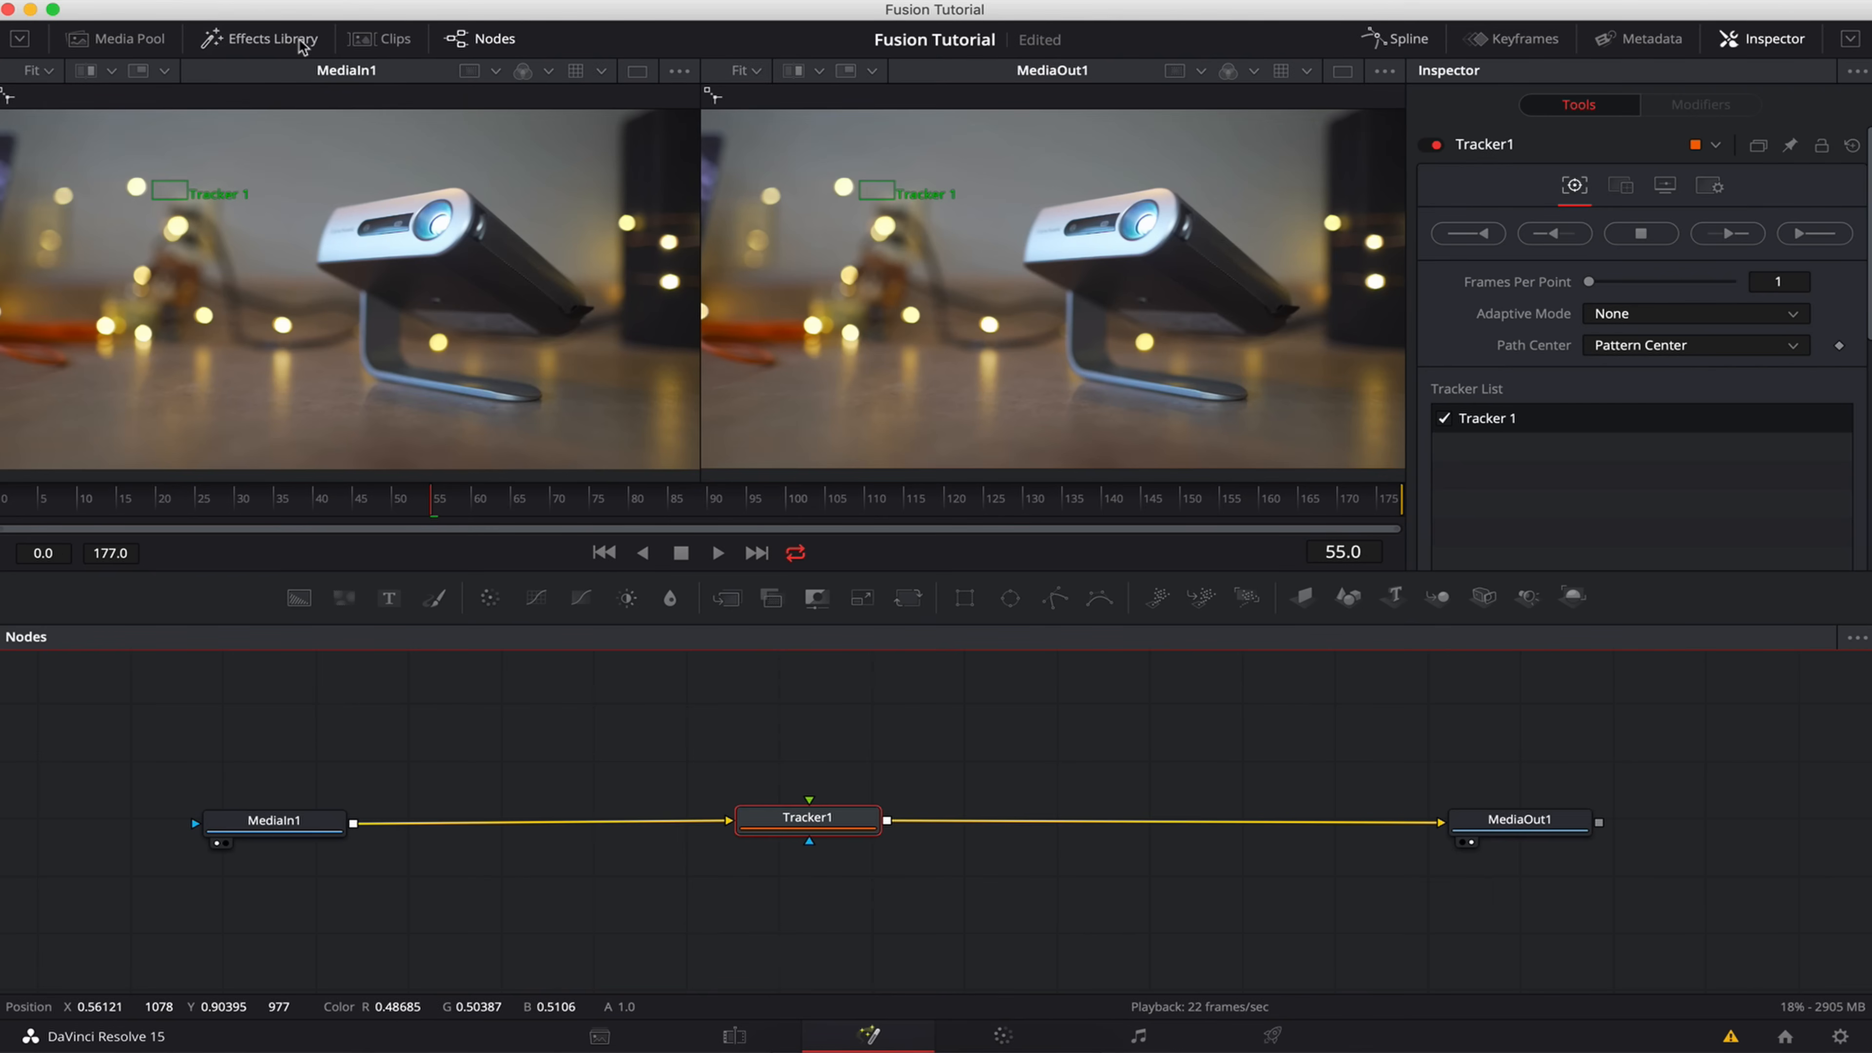
- Move Tracker 1 onto the bright light beside the projector stand, centred about 0.41, 0.39, and size its pattern box about 0.046 by 0.080
mouse_move(861, 185)
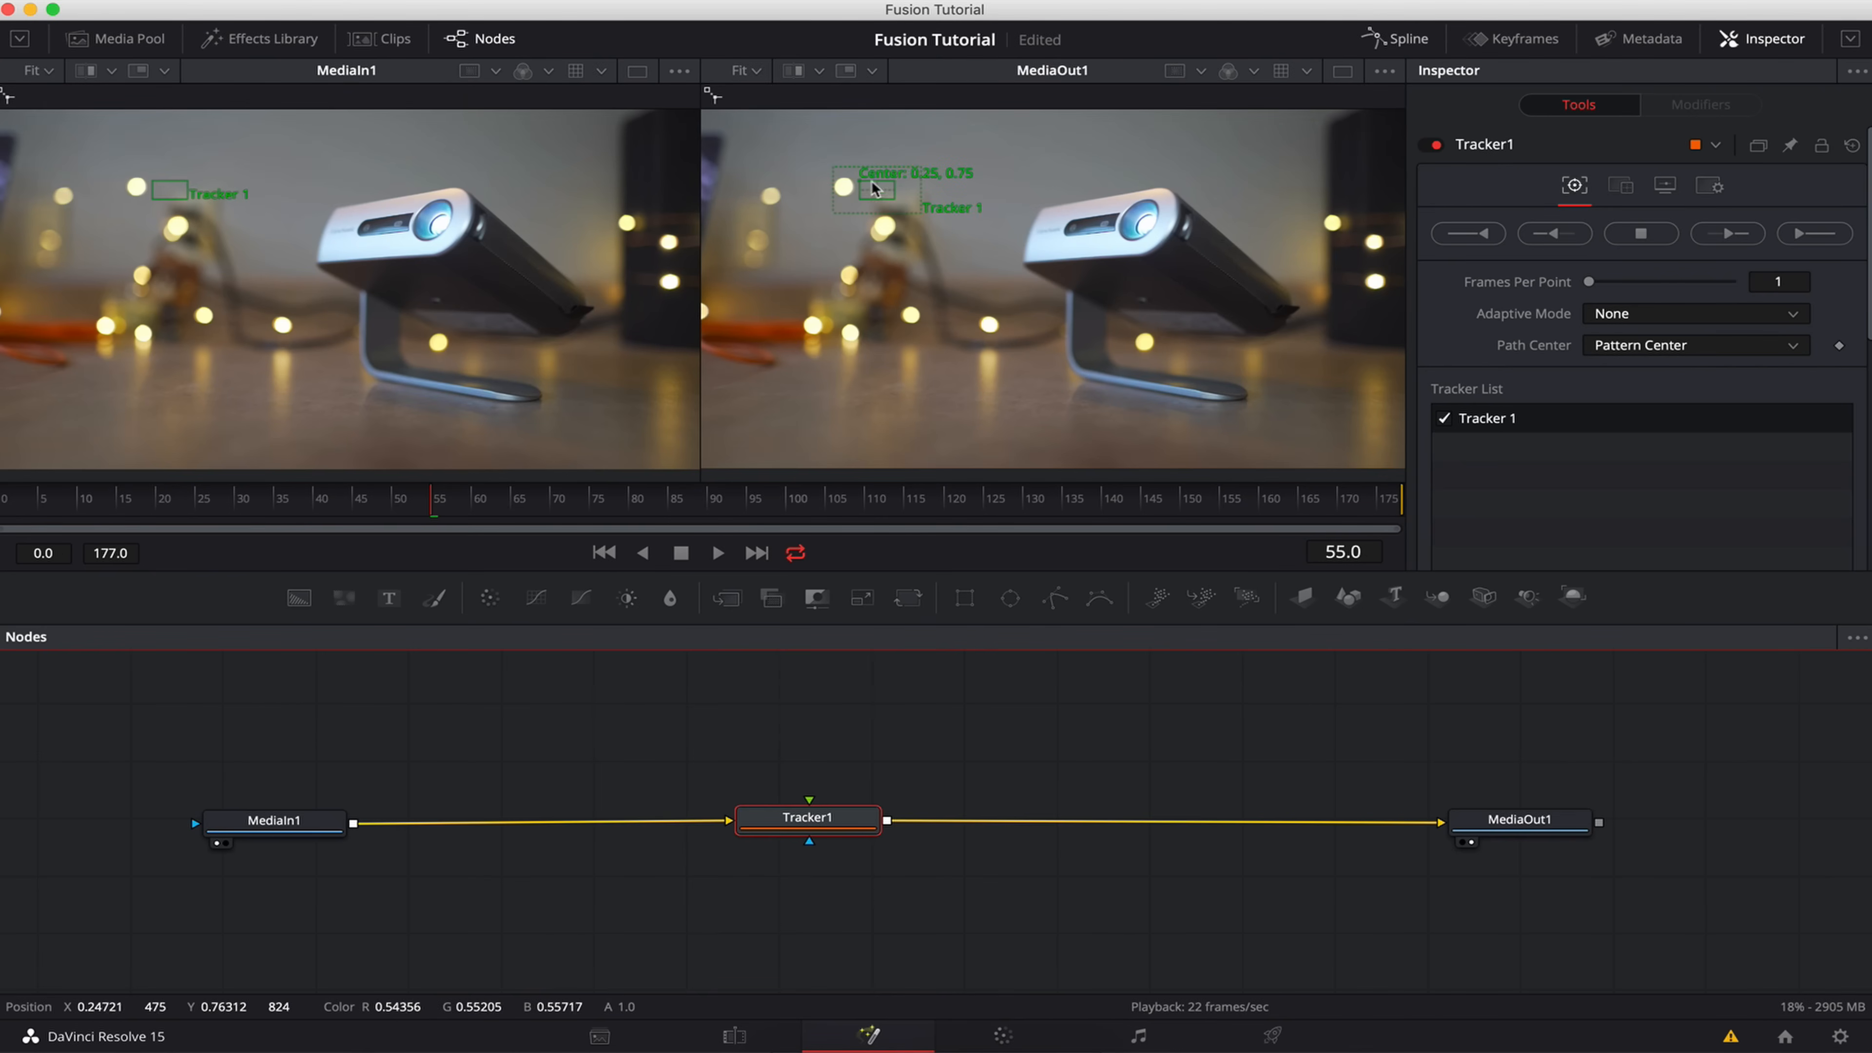
left_click_drag(861, 184, 971, 321)
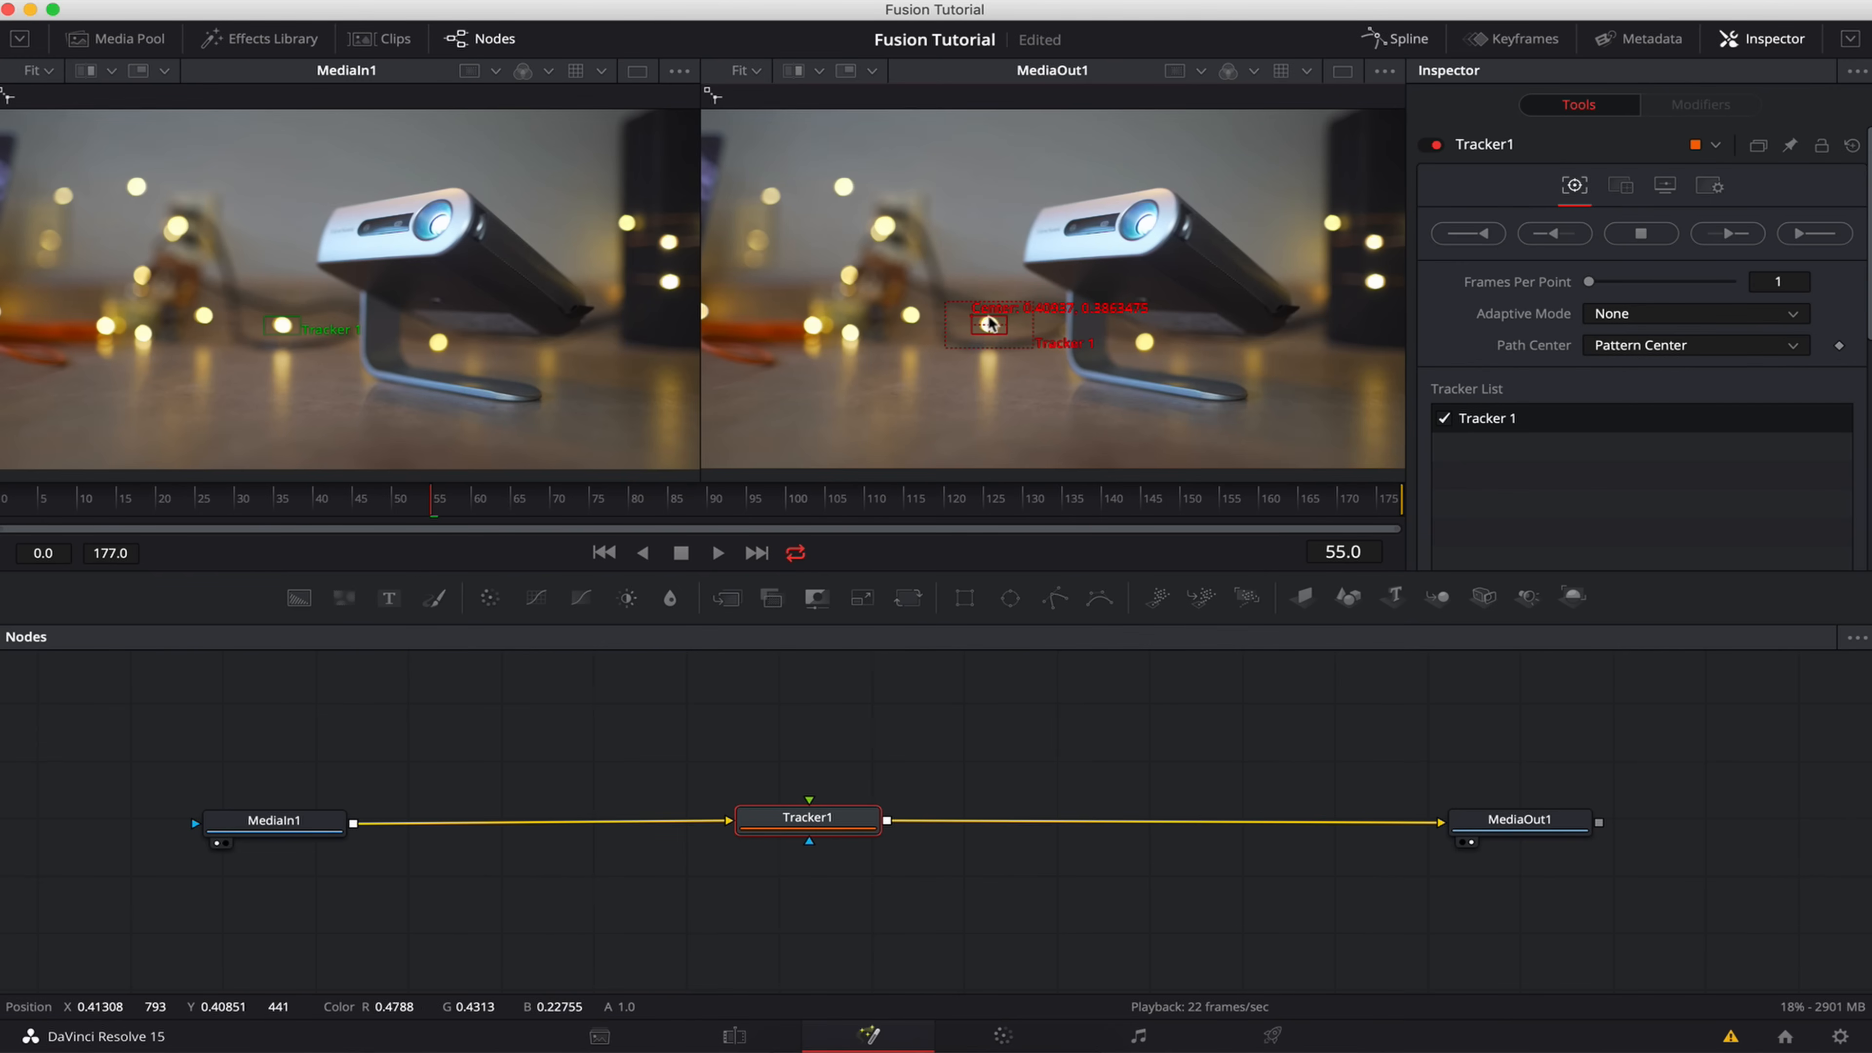
mouse_move(1007, 334)
left_mouse_down()
mouse_move(1014, 354)
mouse_move(1002, 336)
left_mouse_up()
scroll(1590, 413, "down", 5)
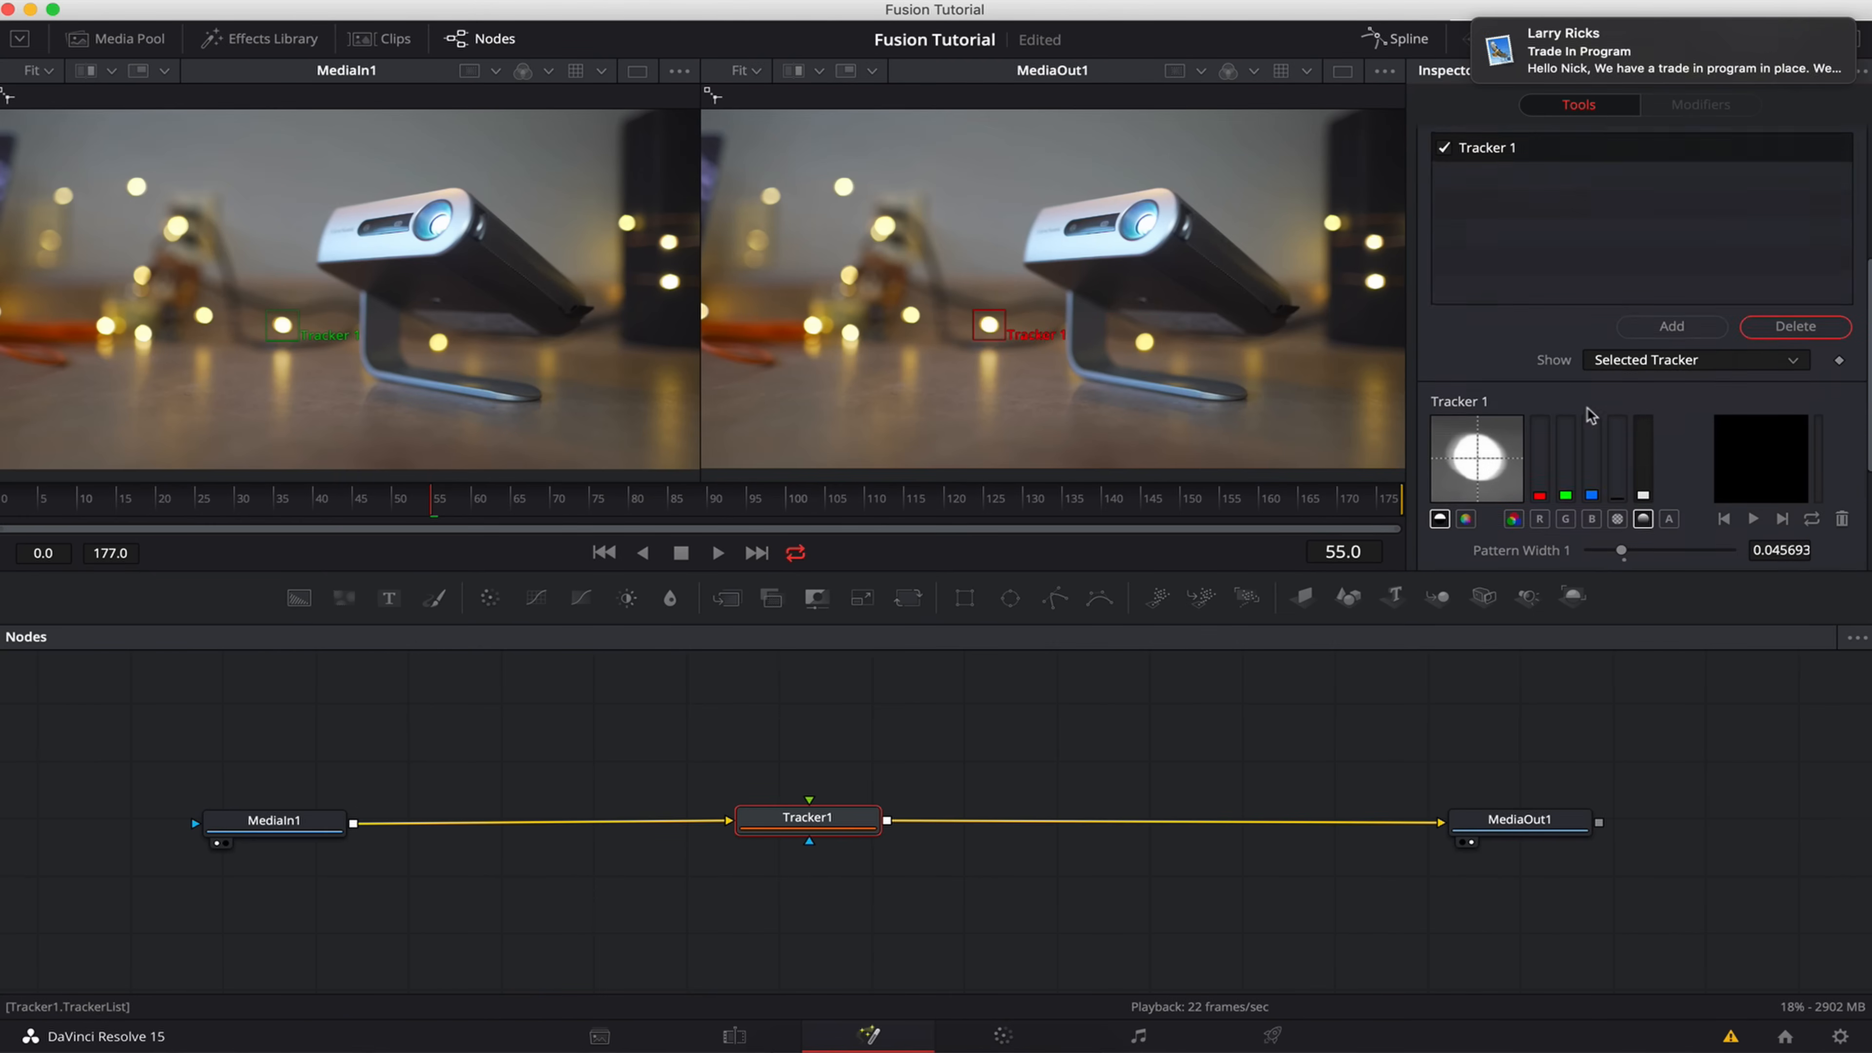
- Resize Tracker 1's pattern box around the light to about 0.055 wide and 0.075 high
mouse_move(1651, 39)
mouse_move(1009, 340)
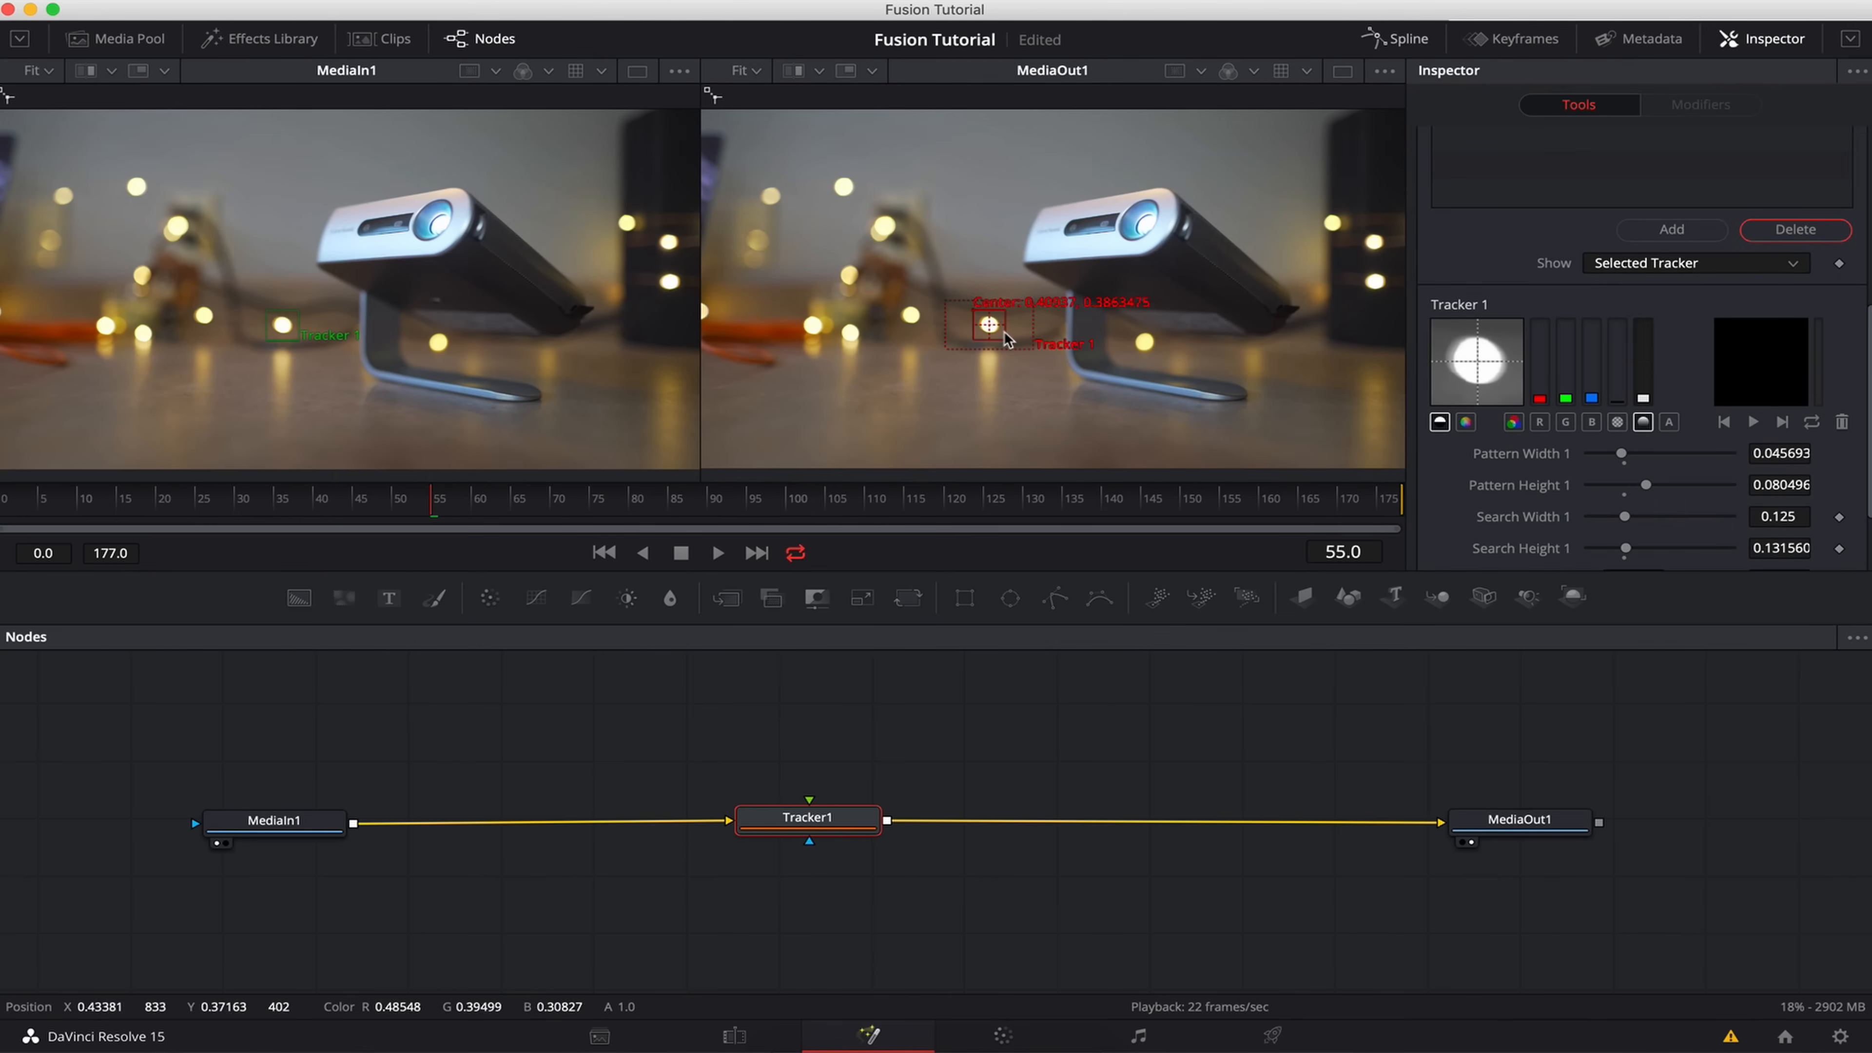
left_click_drag(1006, 346, 1019, 339)
mouse_move(1036, 341)
left_click_drag(1015, 340, 1012, 345)
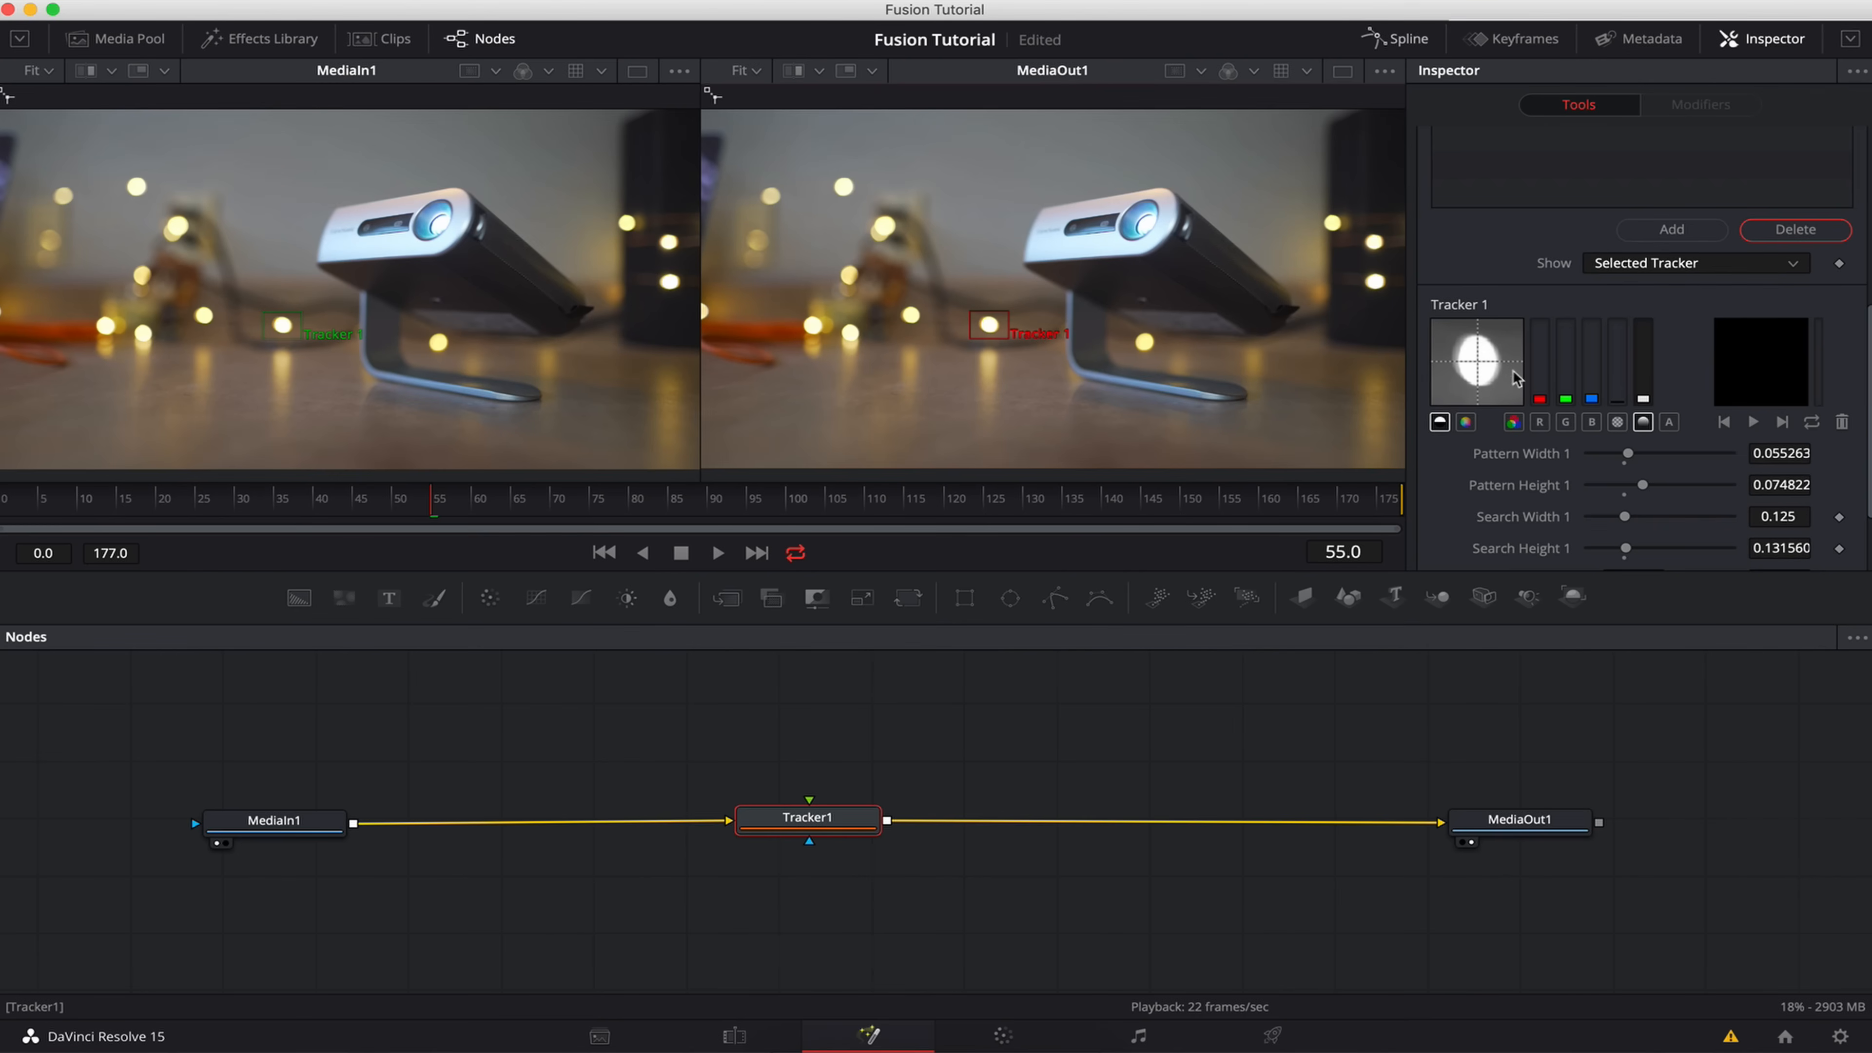
- Enlarge Tracker 1's search area to about 0.307 by 0.370, then shrink it back to a smaller box around the light
mouse_move(1032, 354)
left_click_drag(1036, 356, 1032, 360)
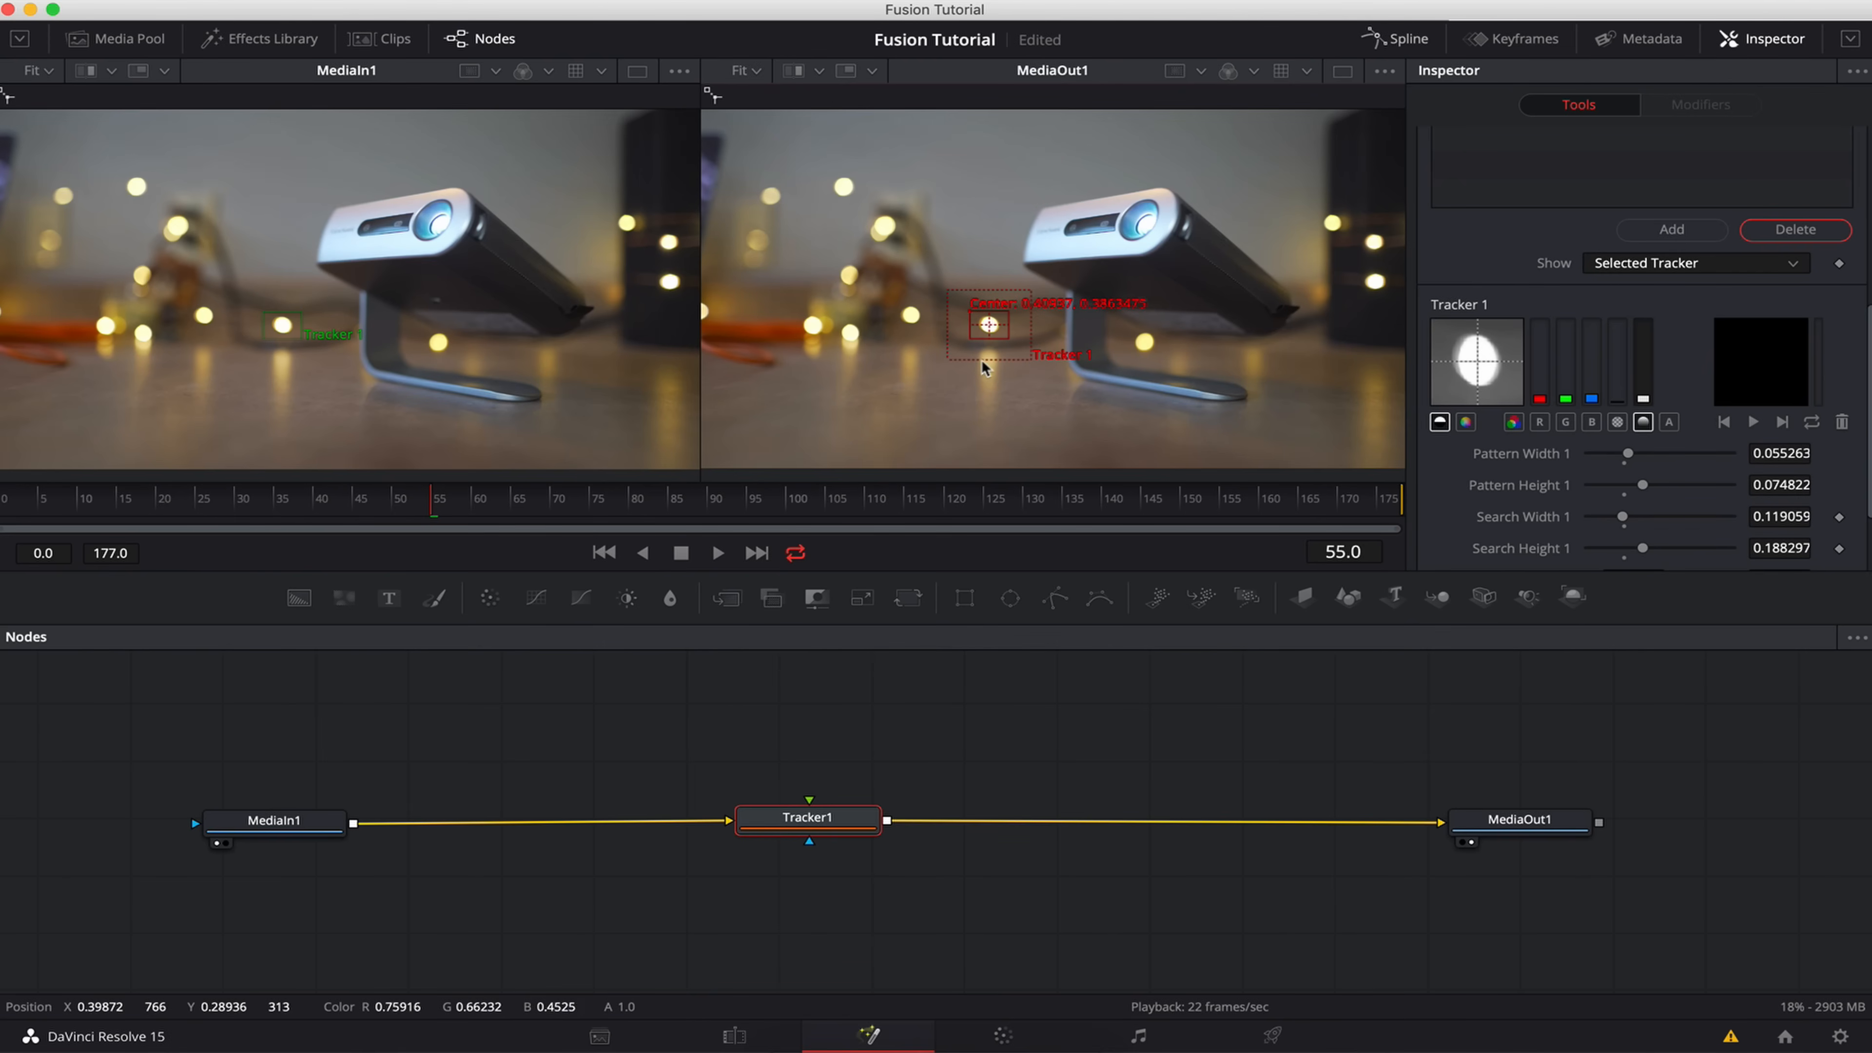
left_click_drag(1038, 359, 1097, 393)
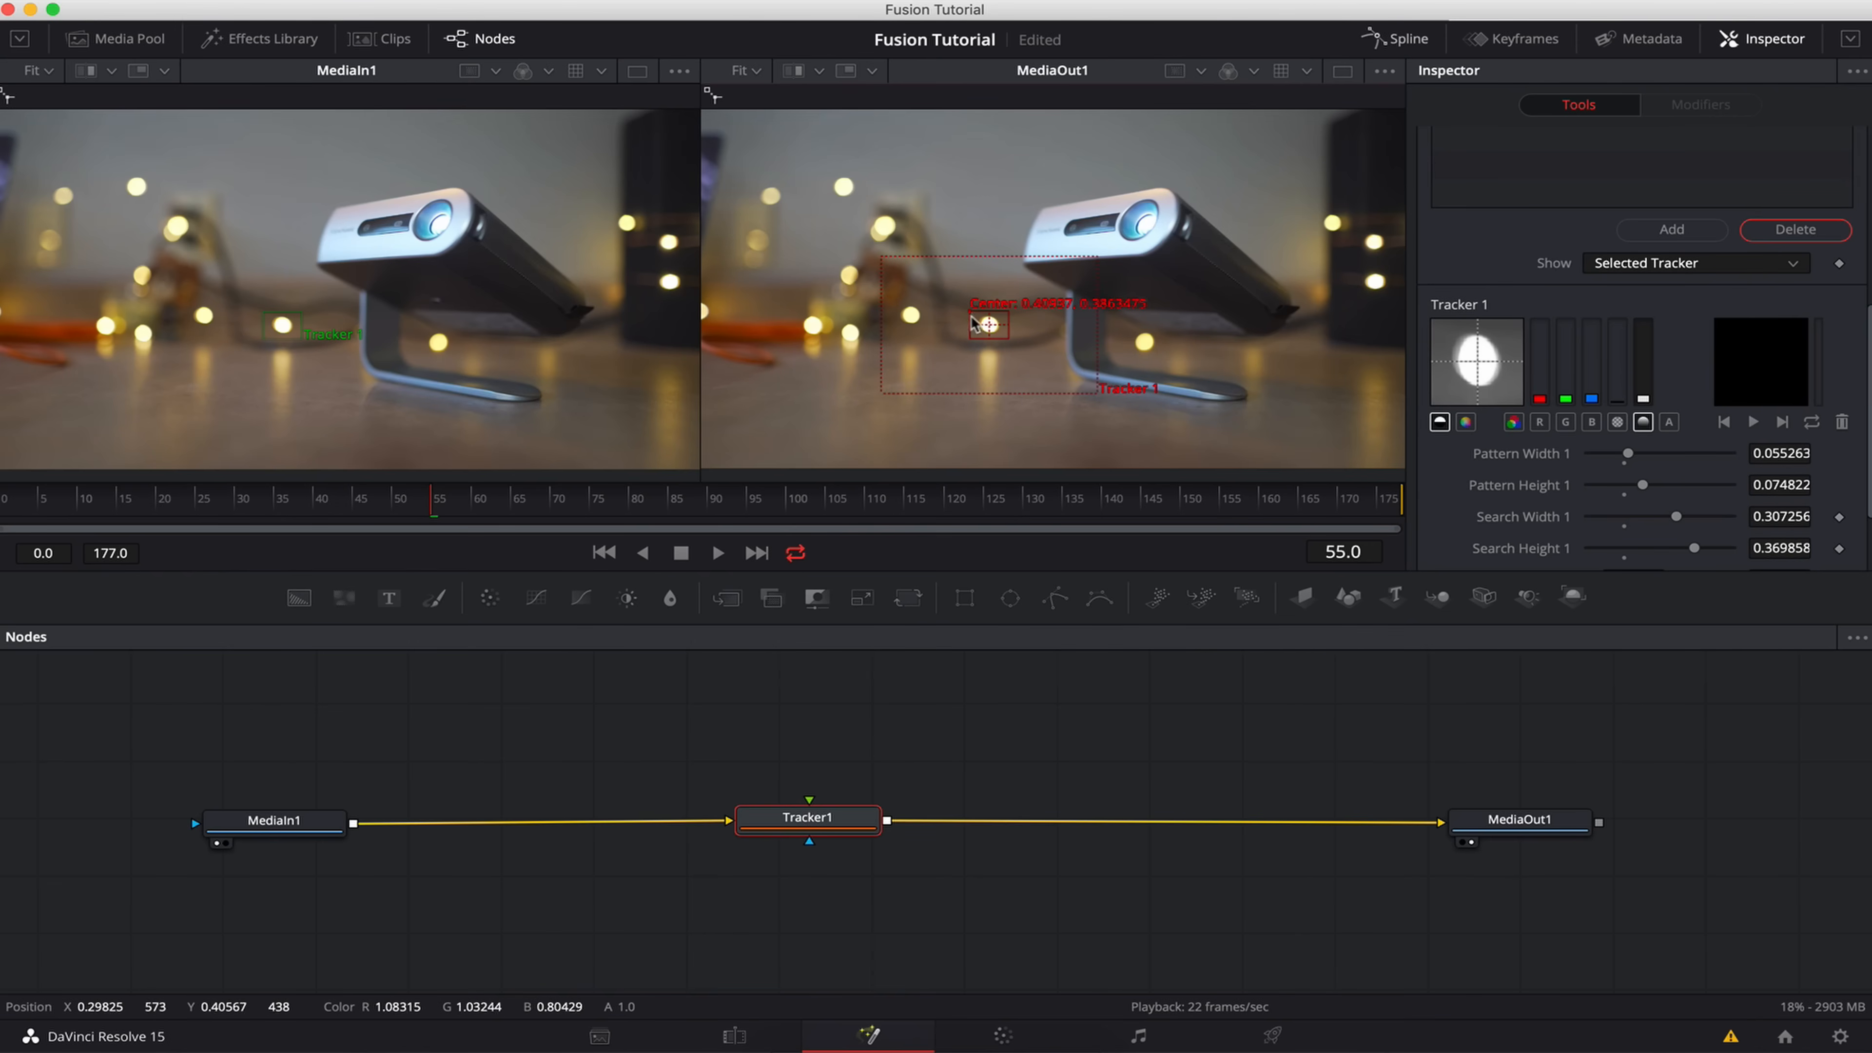
left_click_drag(1100, 398, 1020, 361)
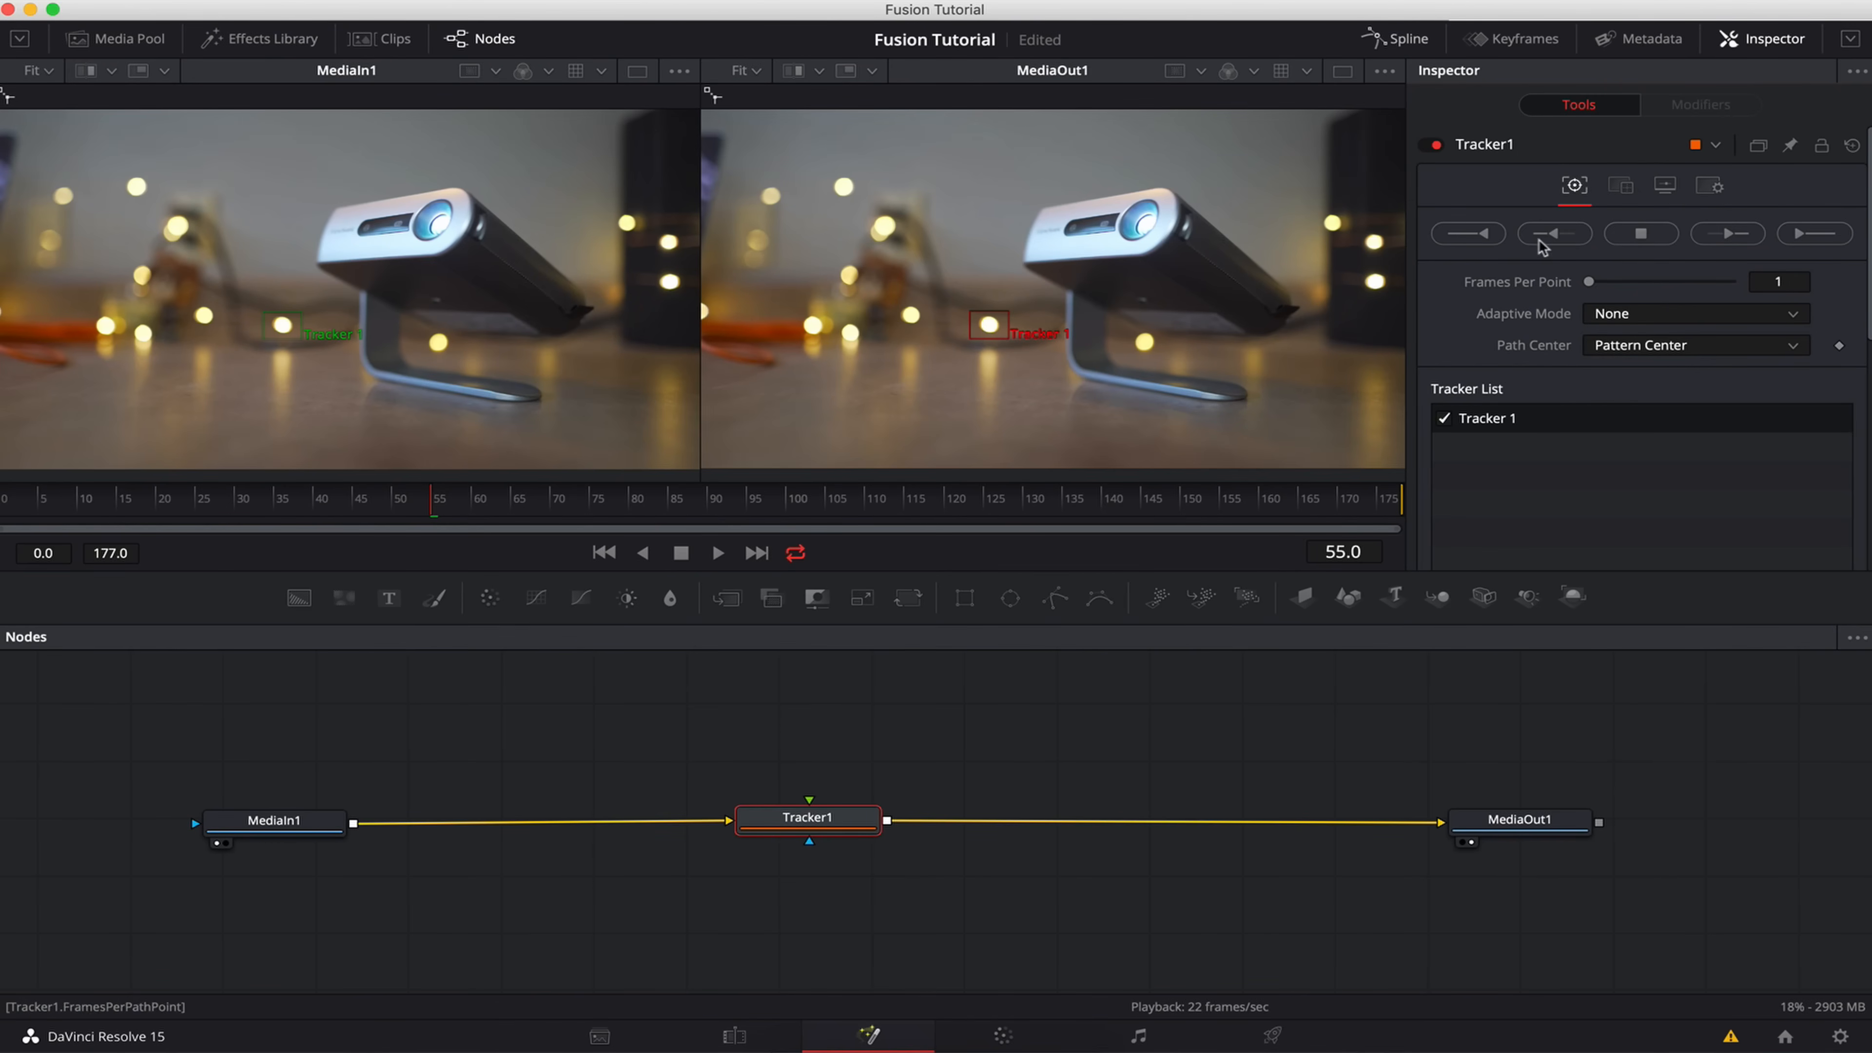
- Select the Tracker1 node and move it closer to MediaIn1 in the node graph
left_click(255, 848)
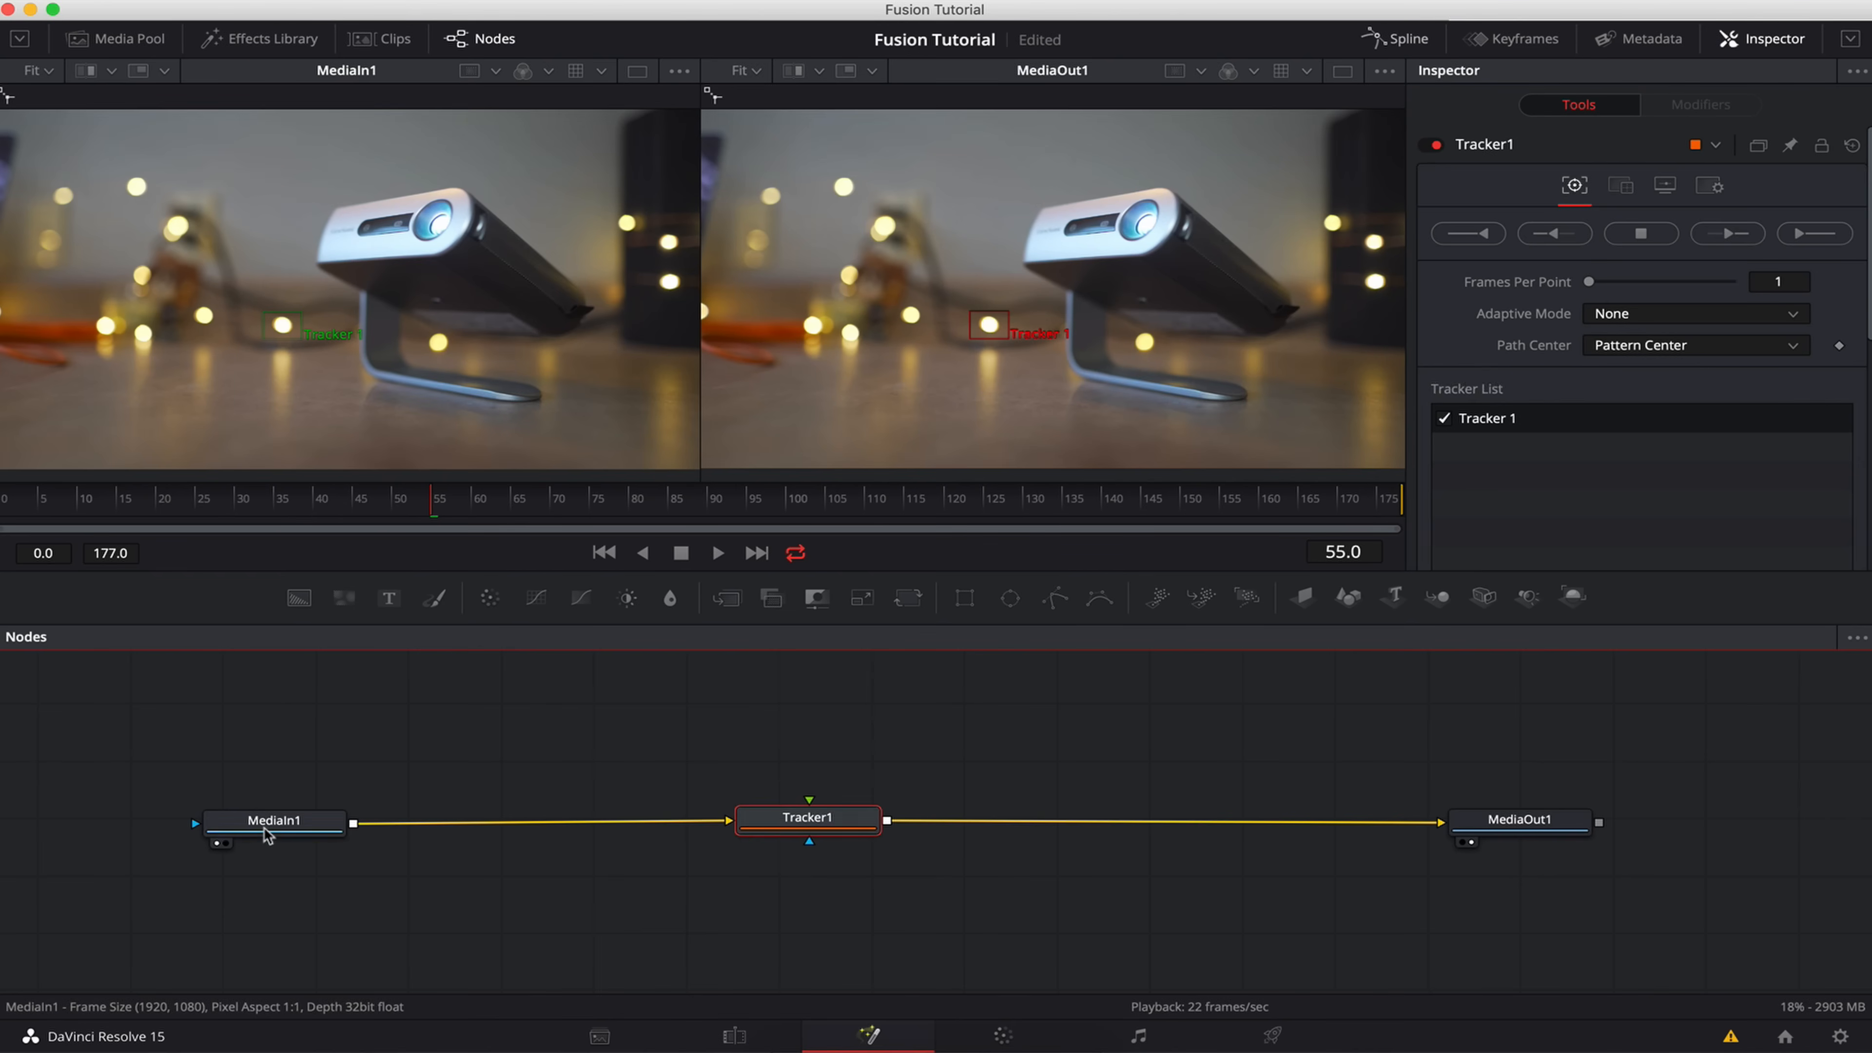
left_click(763, 829)
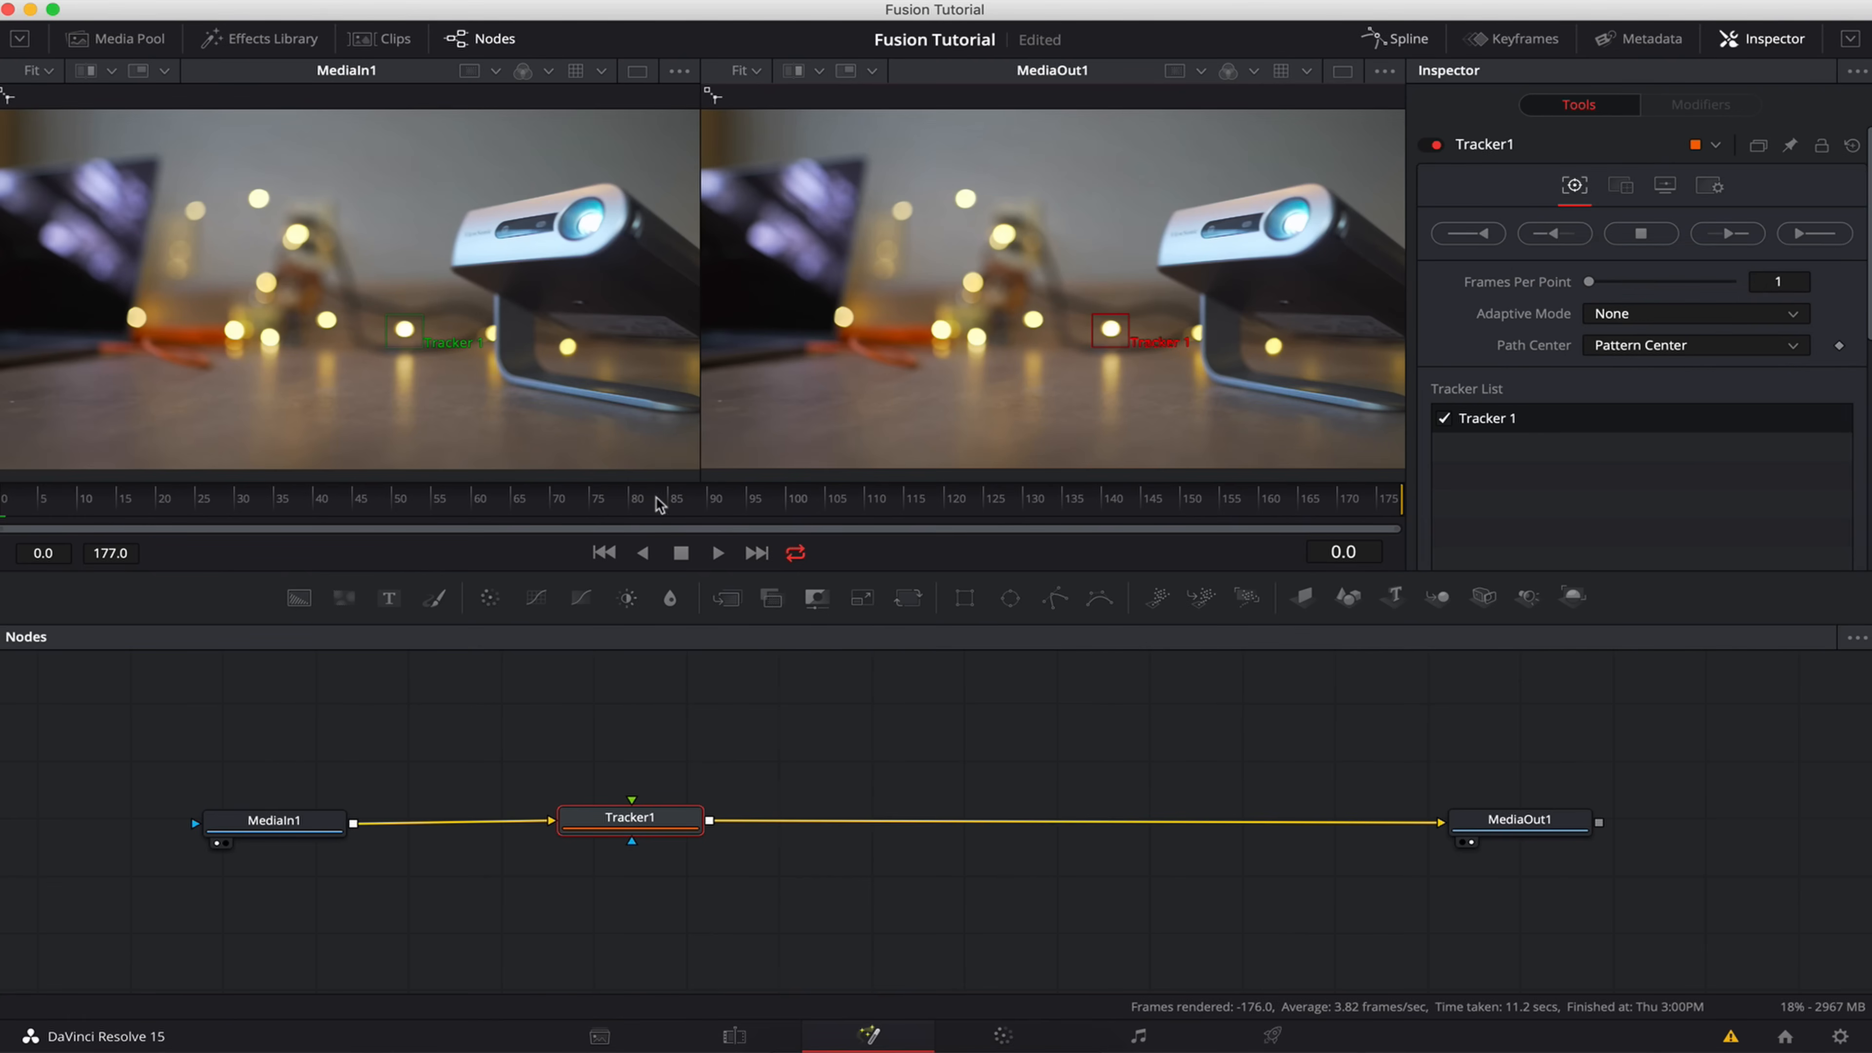
- Track the bright light forward through the whole clip with Tracker 1 and review the resulting track
left_click(1809, 234)
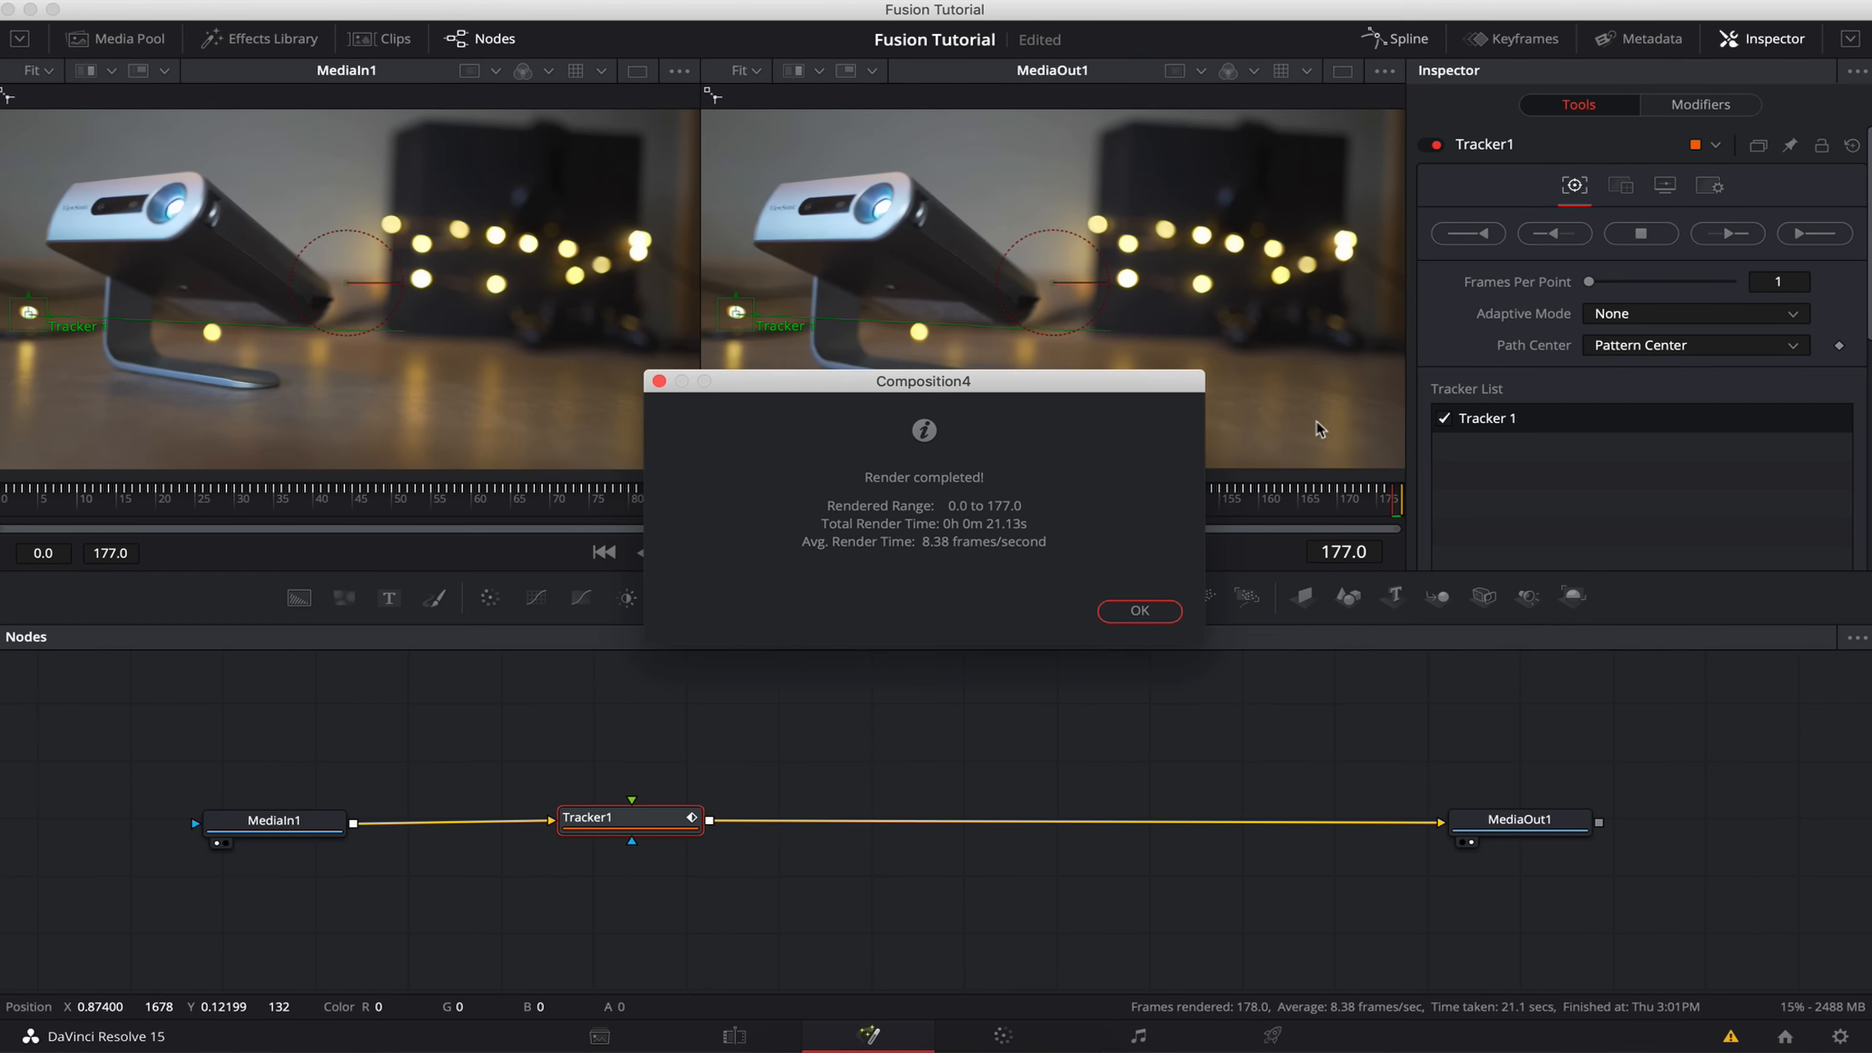
left_click(1140, 611)
left_click_drag(33, 503, 474, 503)
key("space")
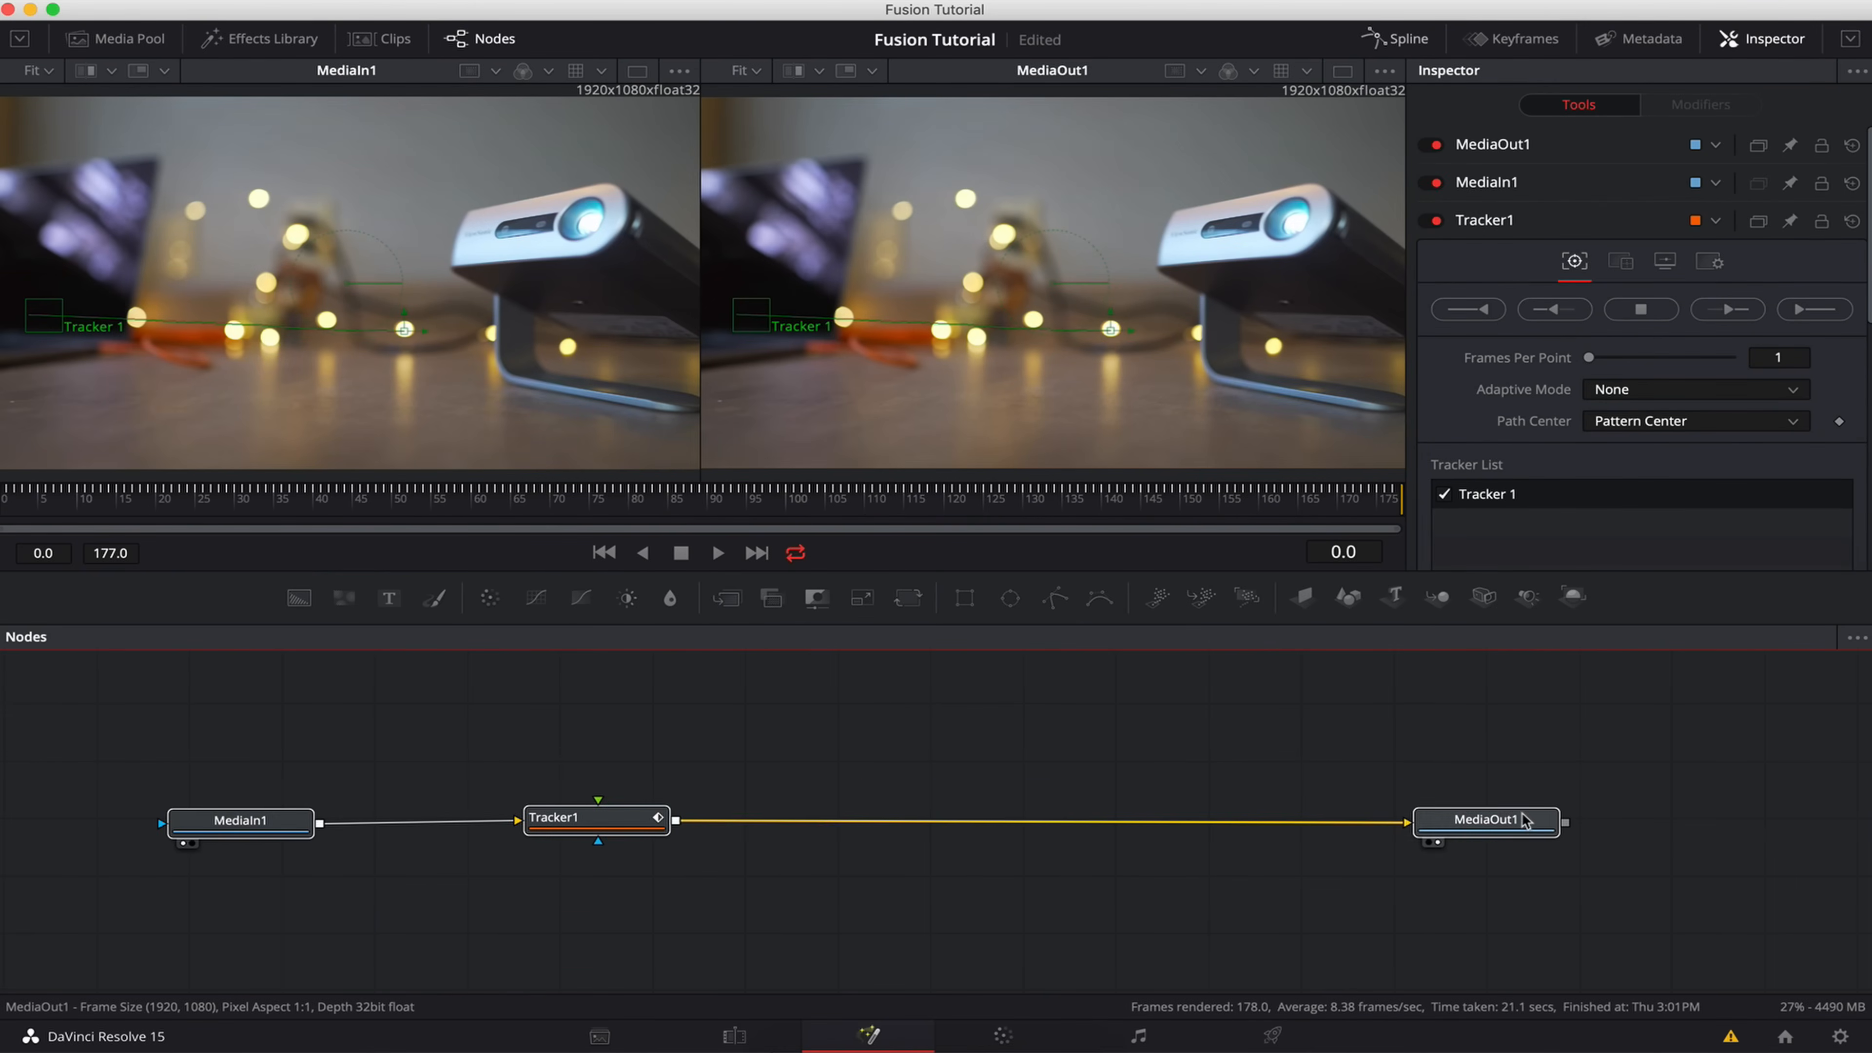
- Move the MediaIn1, Tracker1 and MediaOut1 nodes together higher in the node graph and go to frame 53
left_click_drag(1524, 816, 1578, 741)
left_click(978, 962)
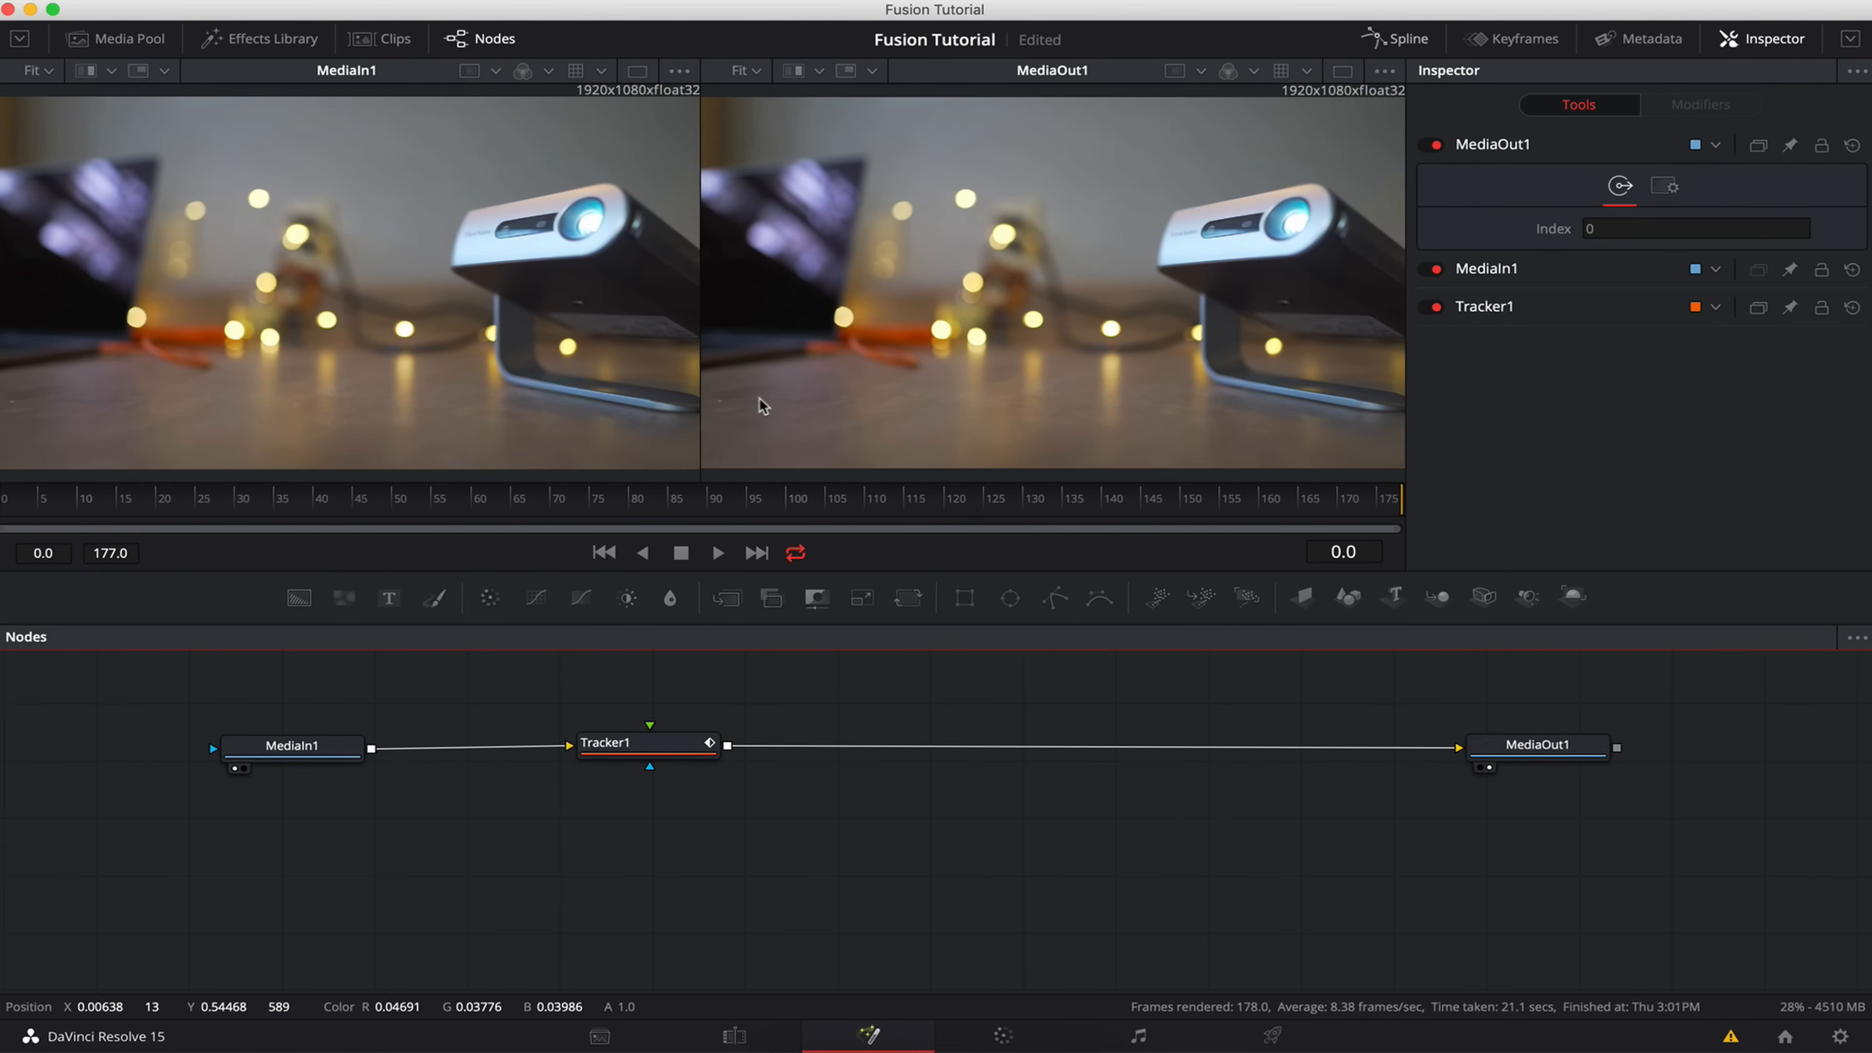
left_click(418, 495)
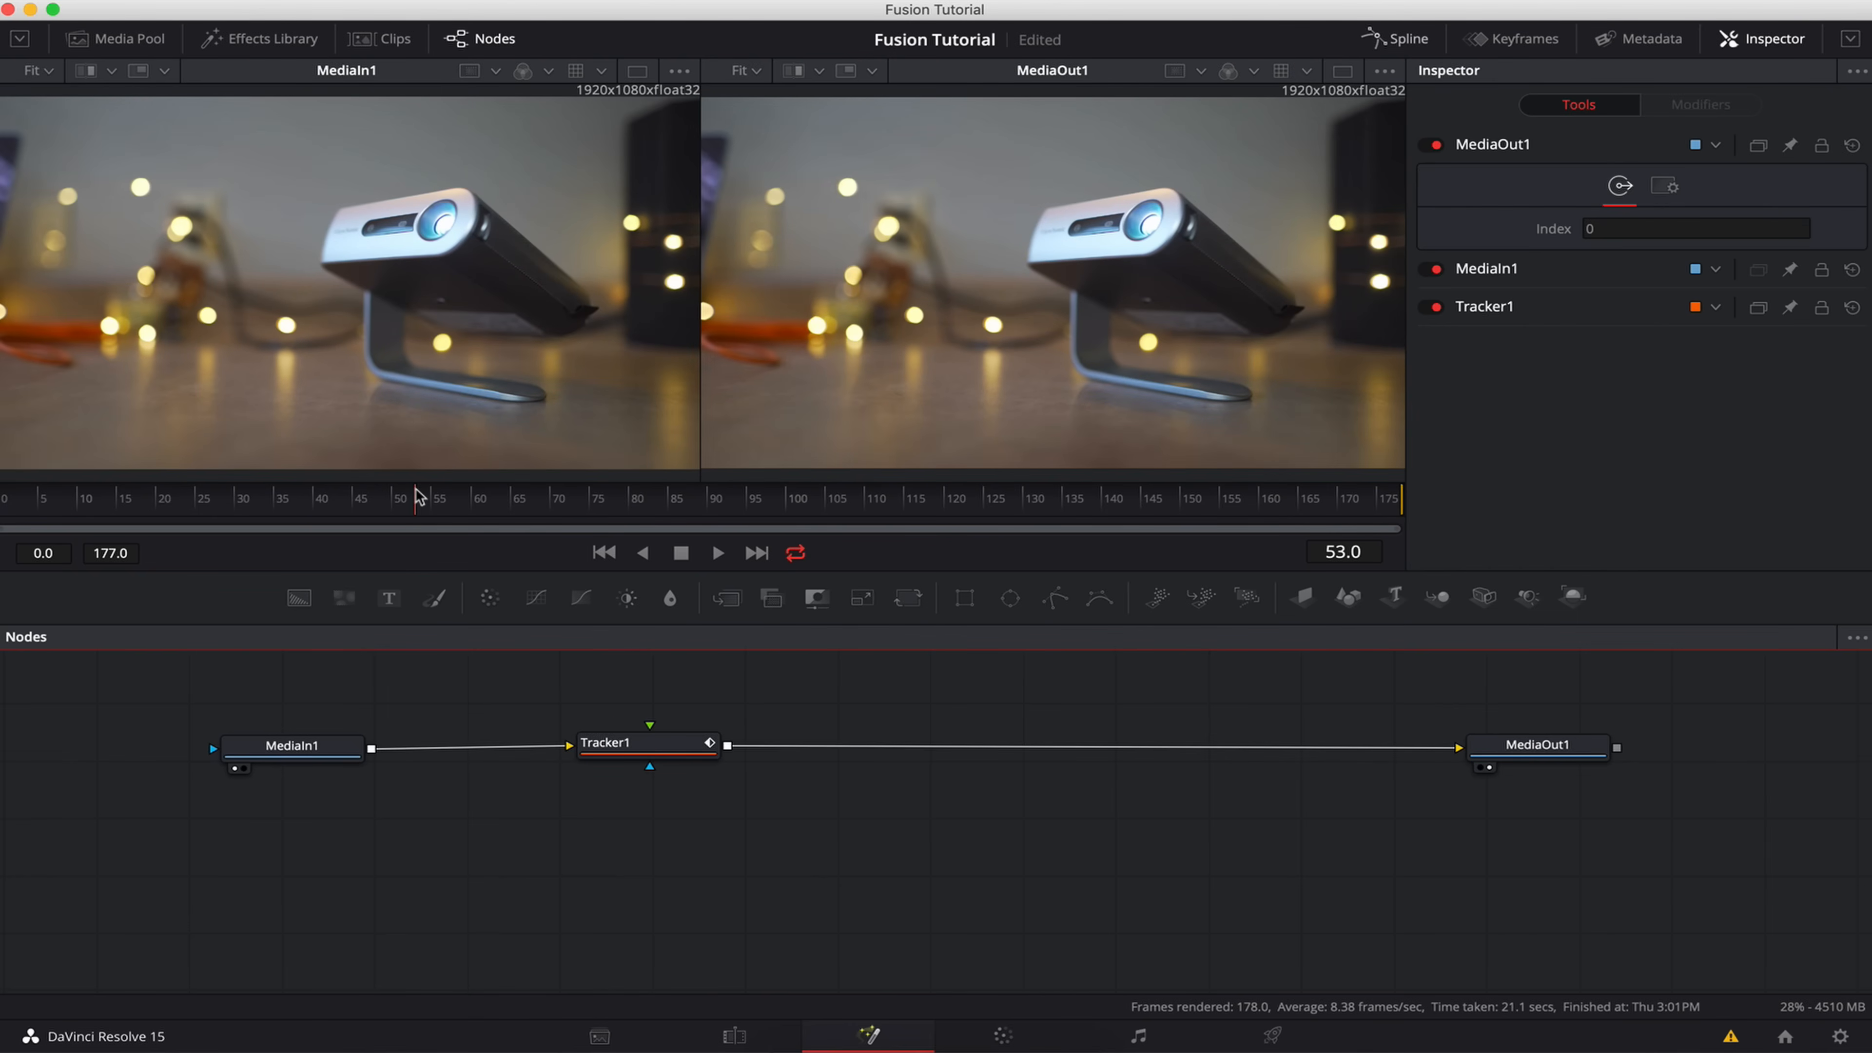
- Add an unconnected Text+ node to the node graph and place it below the main node chain
key("shift+space")
type("track")
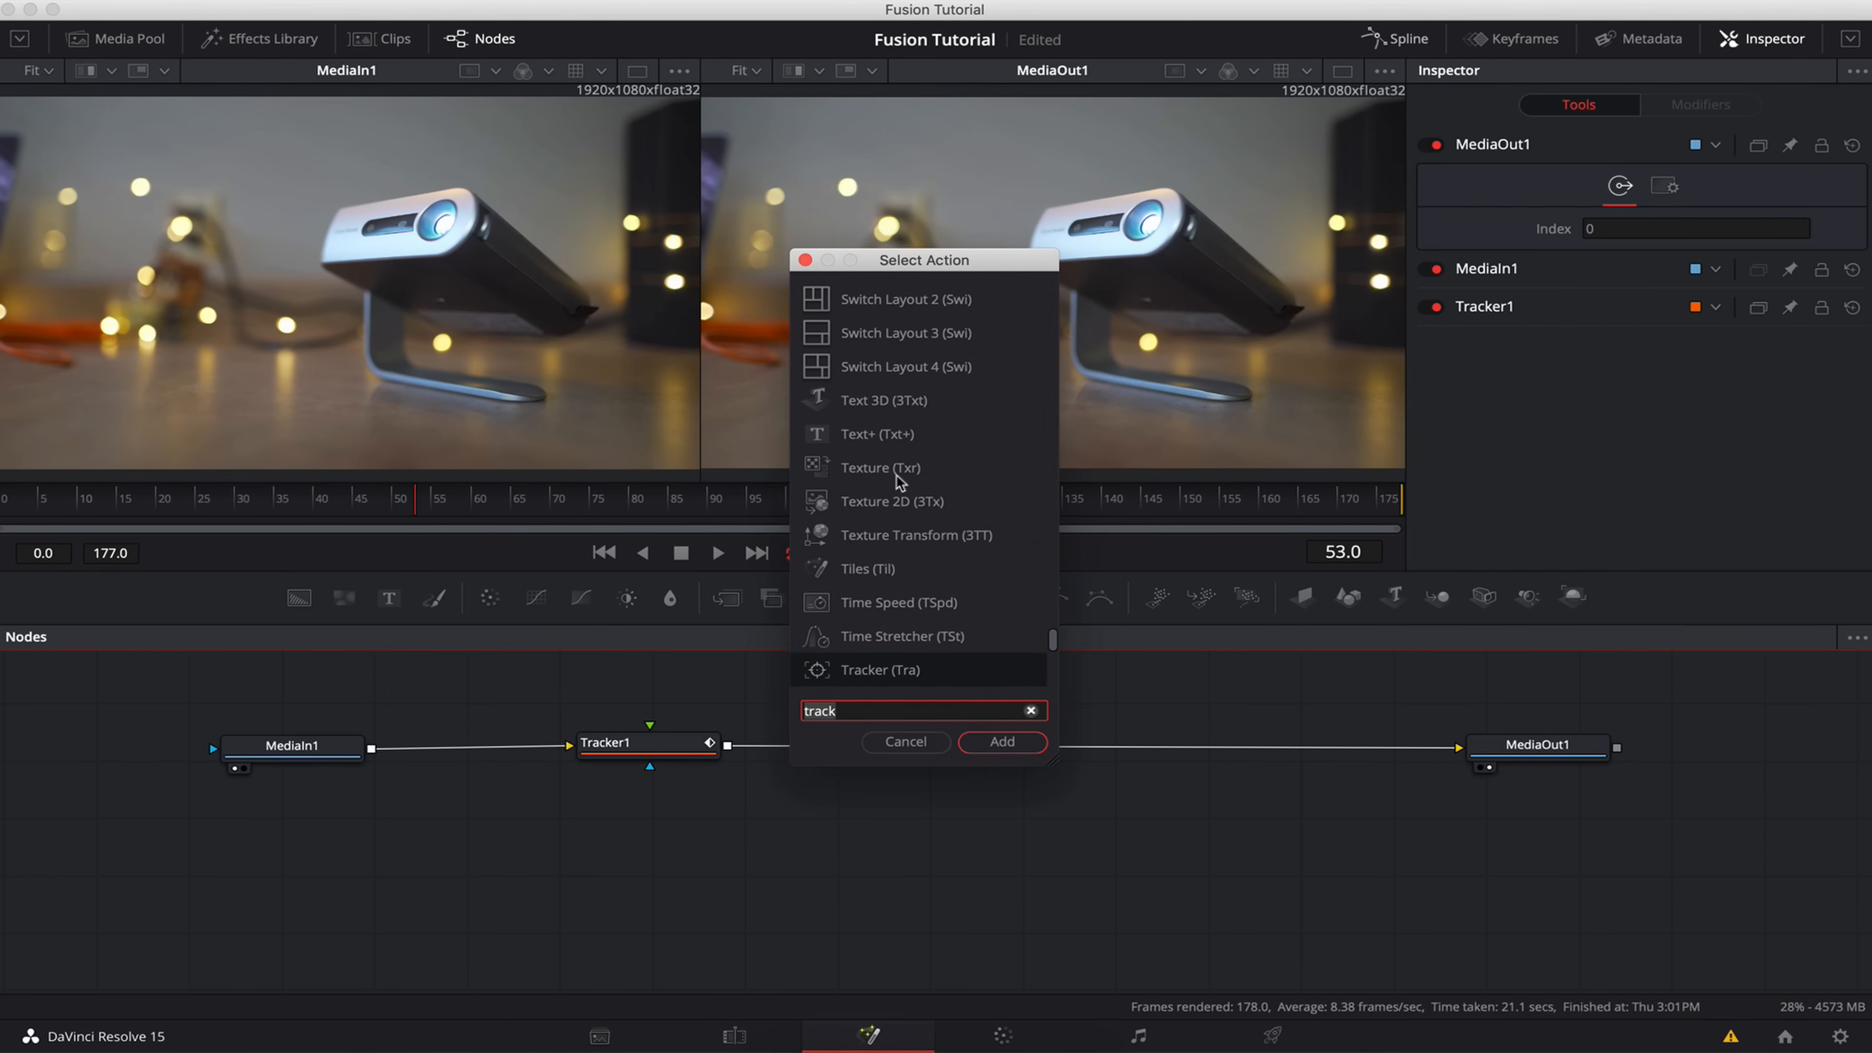
type("Text+")
left_click(987, 746)
left_click_drag(968, 941, 432, 852)
- Shift the main node chain up, place the Text1 node beneath Tracker1 and enter the placeholder text mbjb
left_click_drag(287, 685, 1583, 765)
left_click(696, 880)
left_click_drag(453, 846, 693, 922)
left_click(1657, 387)
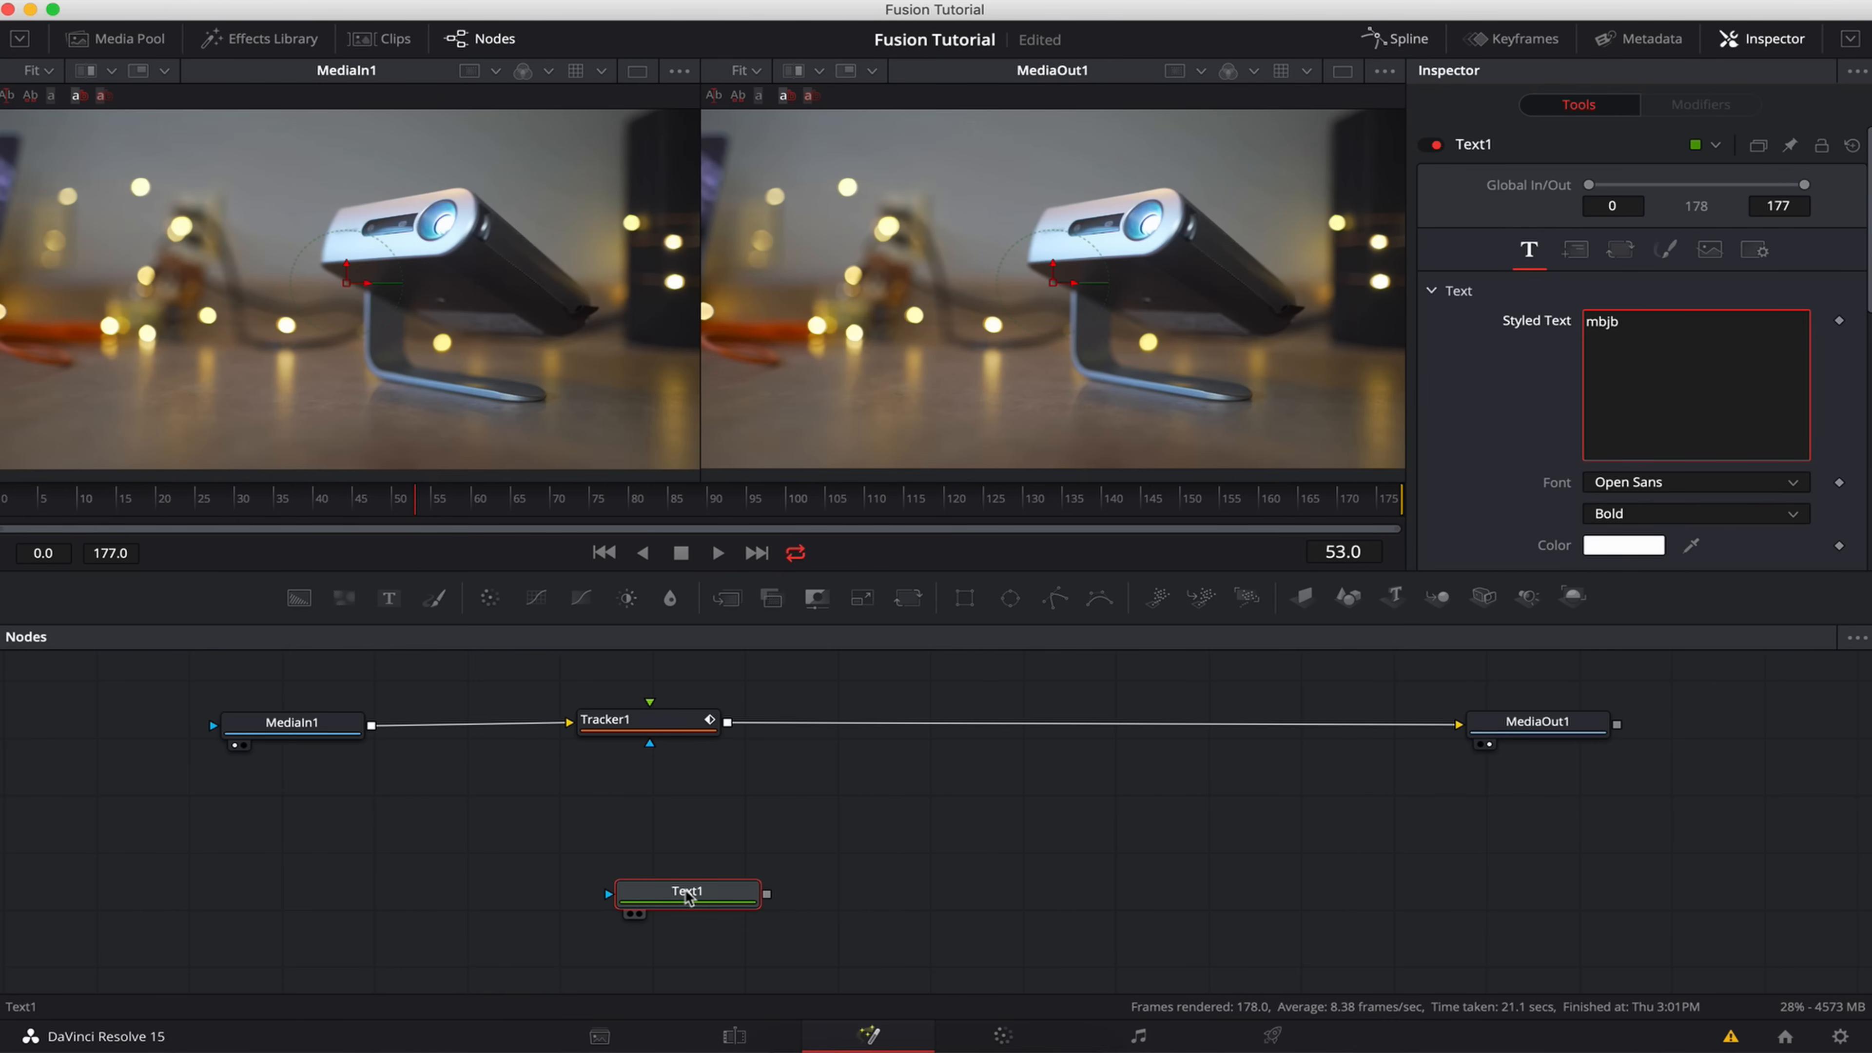
left_click_drag(687, 895, 721, 857)
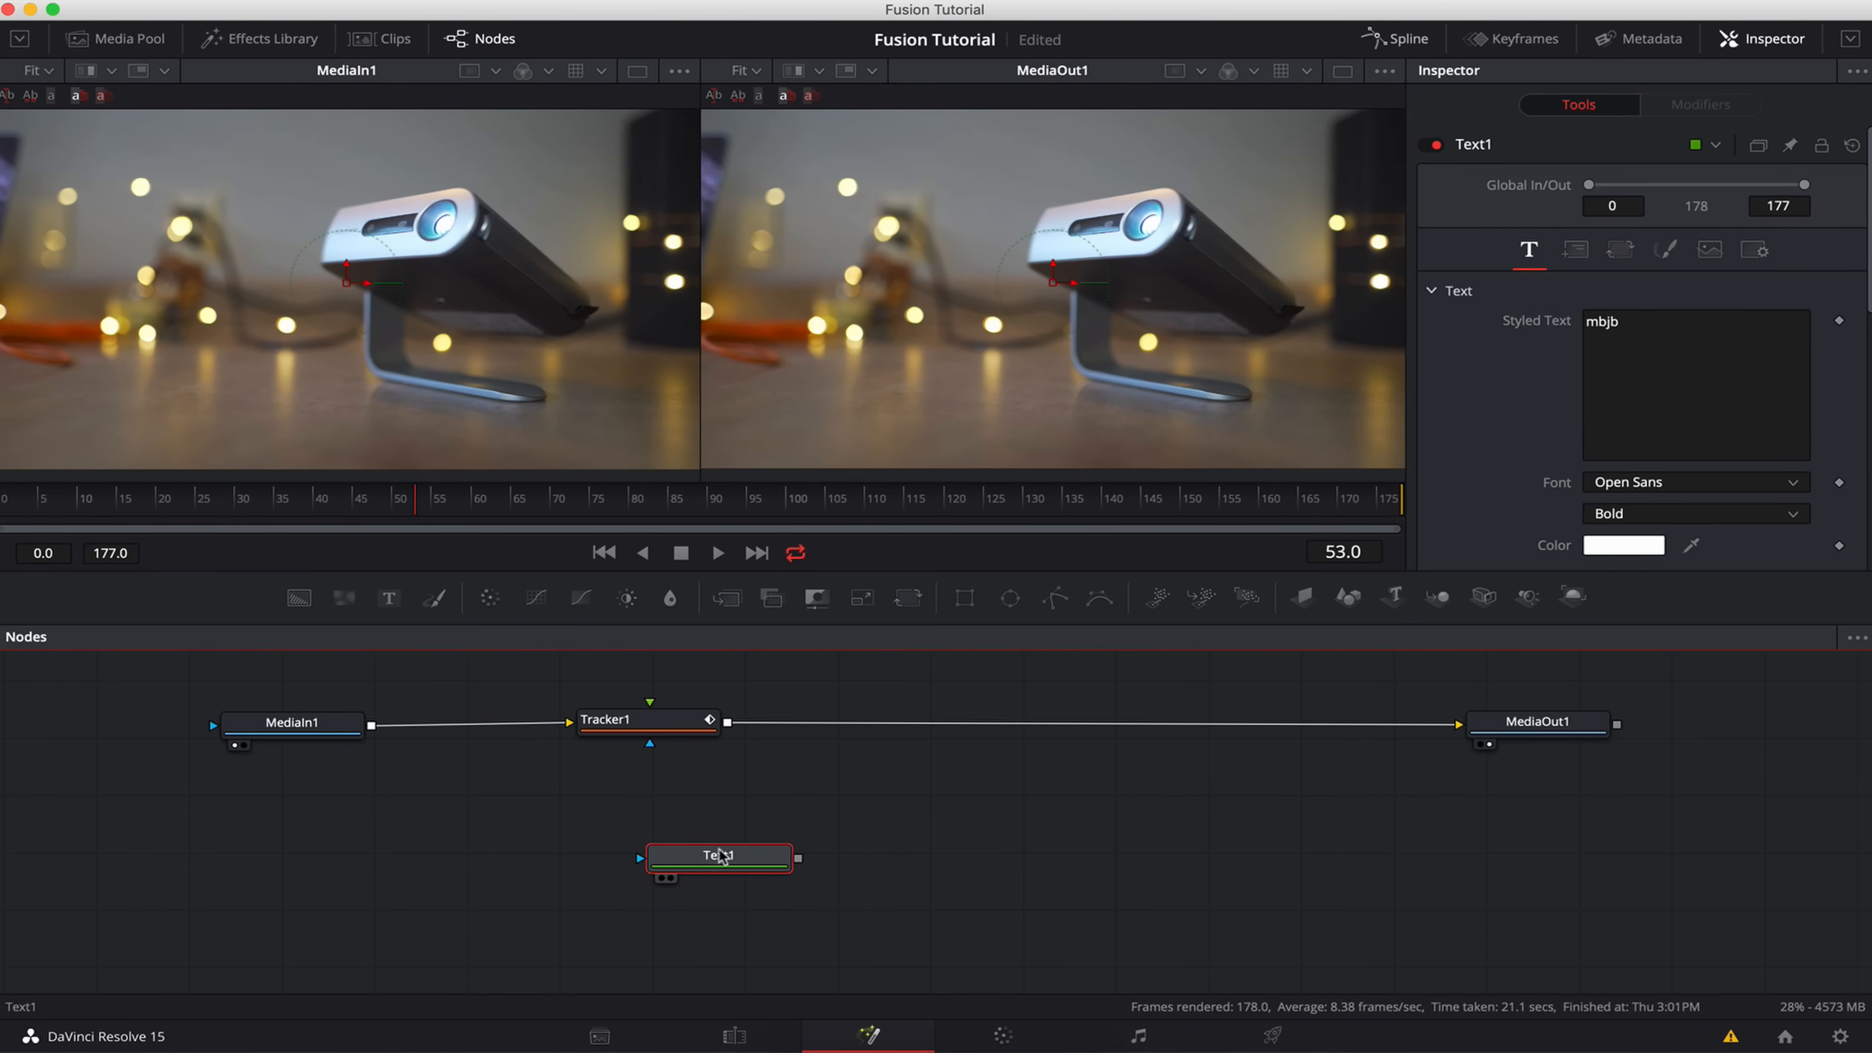
- Show Text1 in both viewers, and return the second viewer to MediaOut1
key("1")
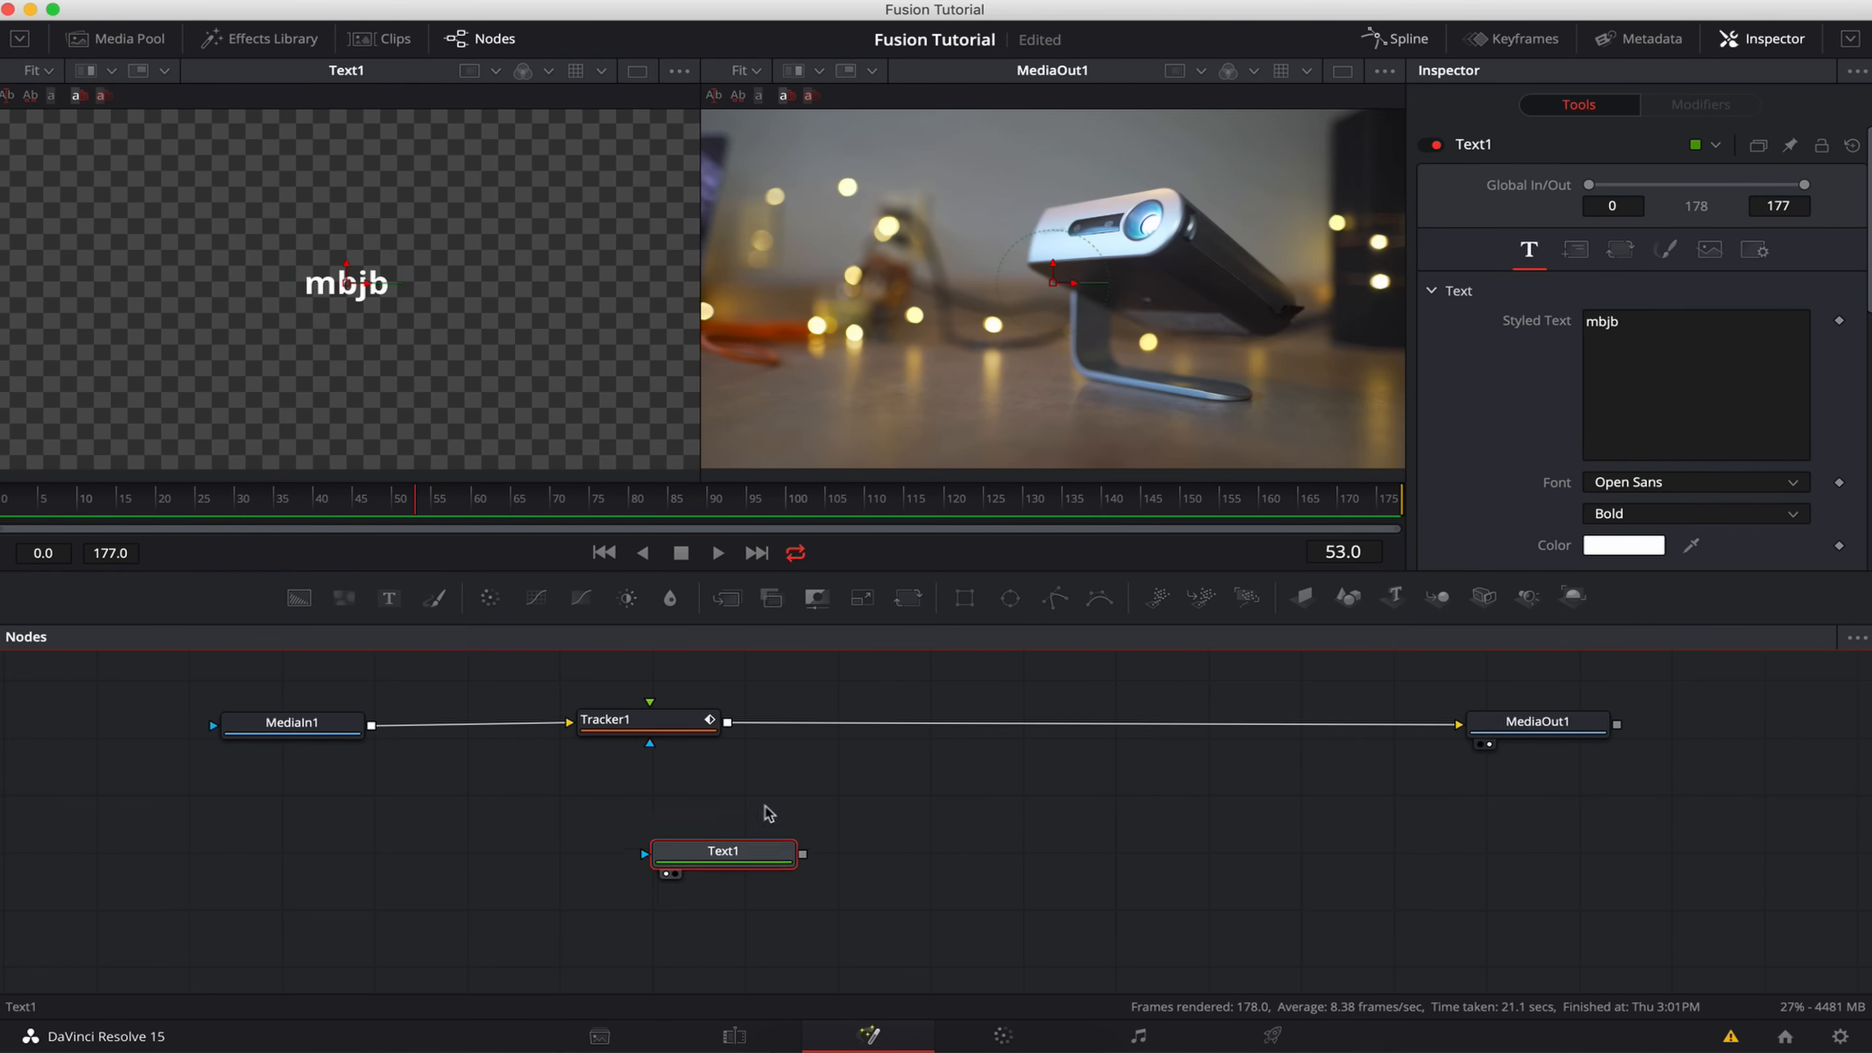
key("2")
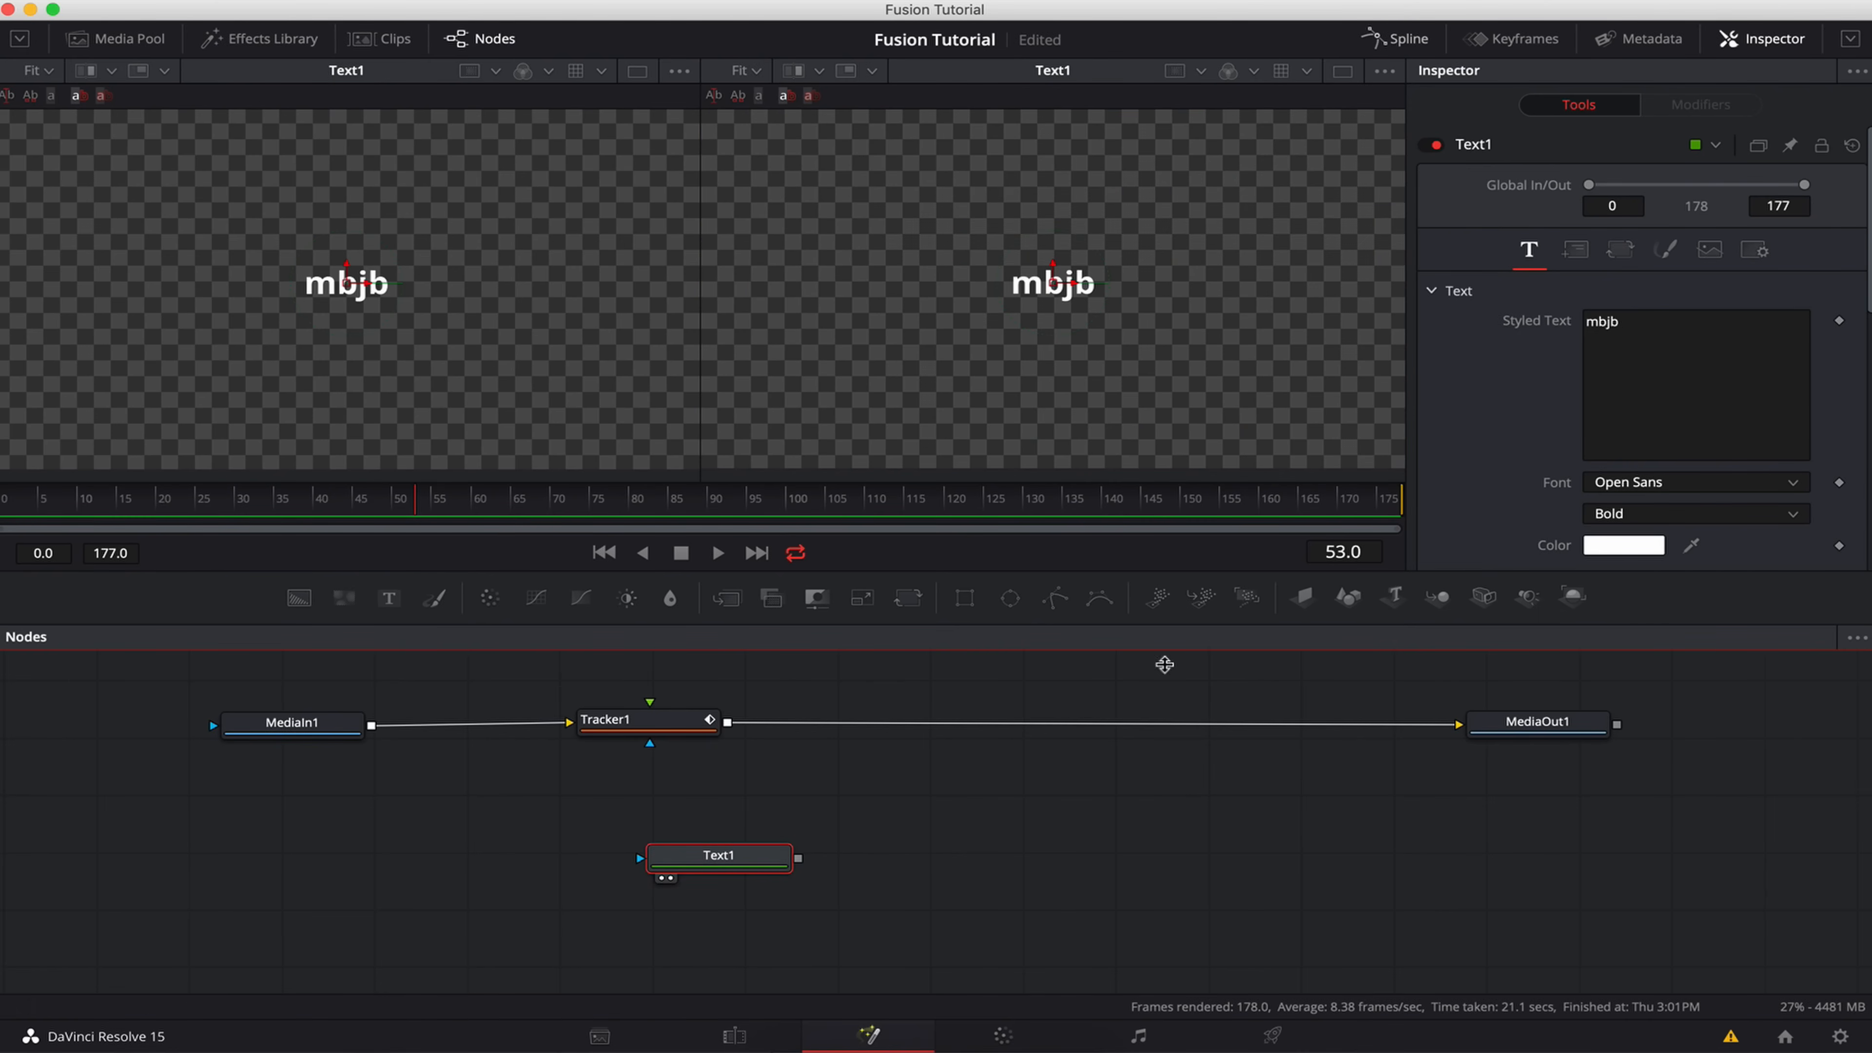
left_click(1570, 729)
key("2")
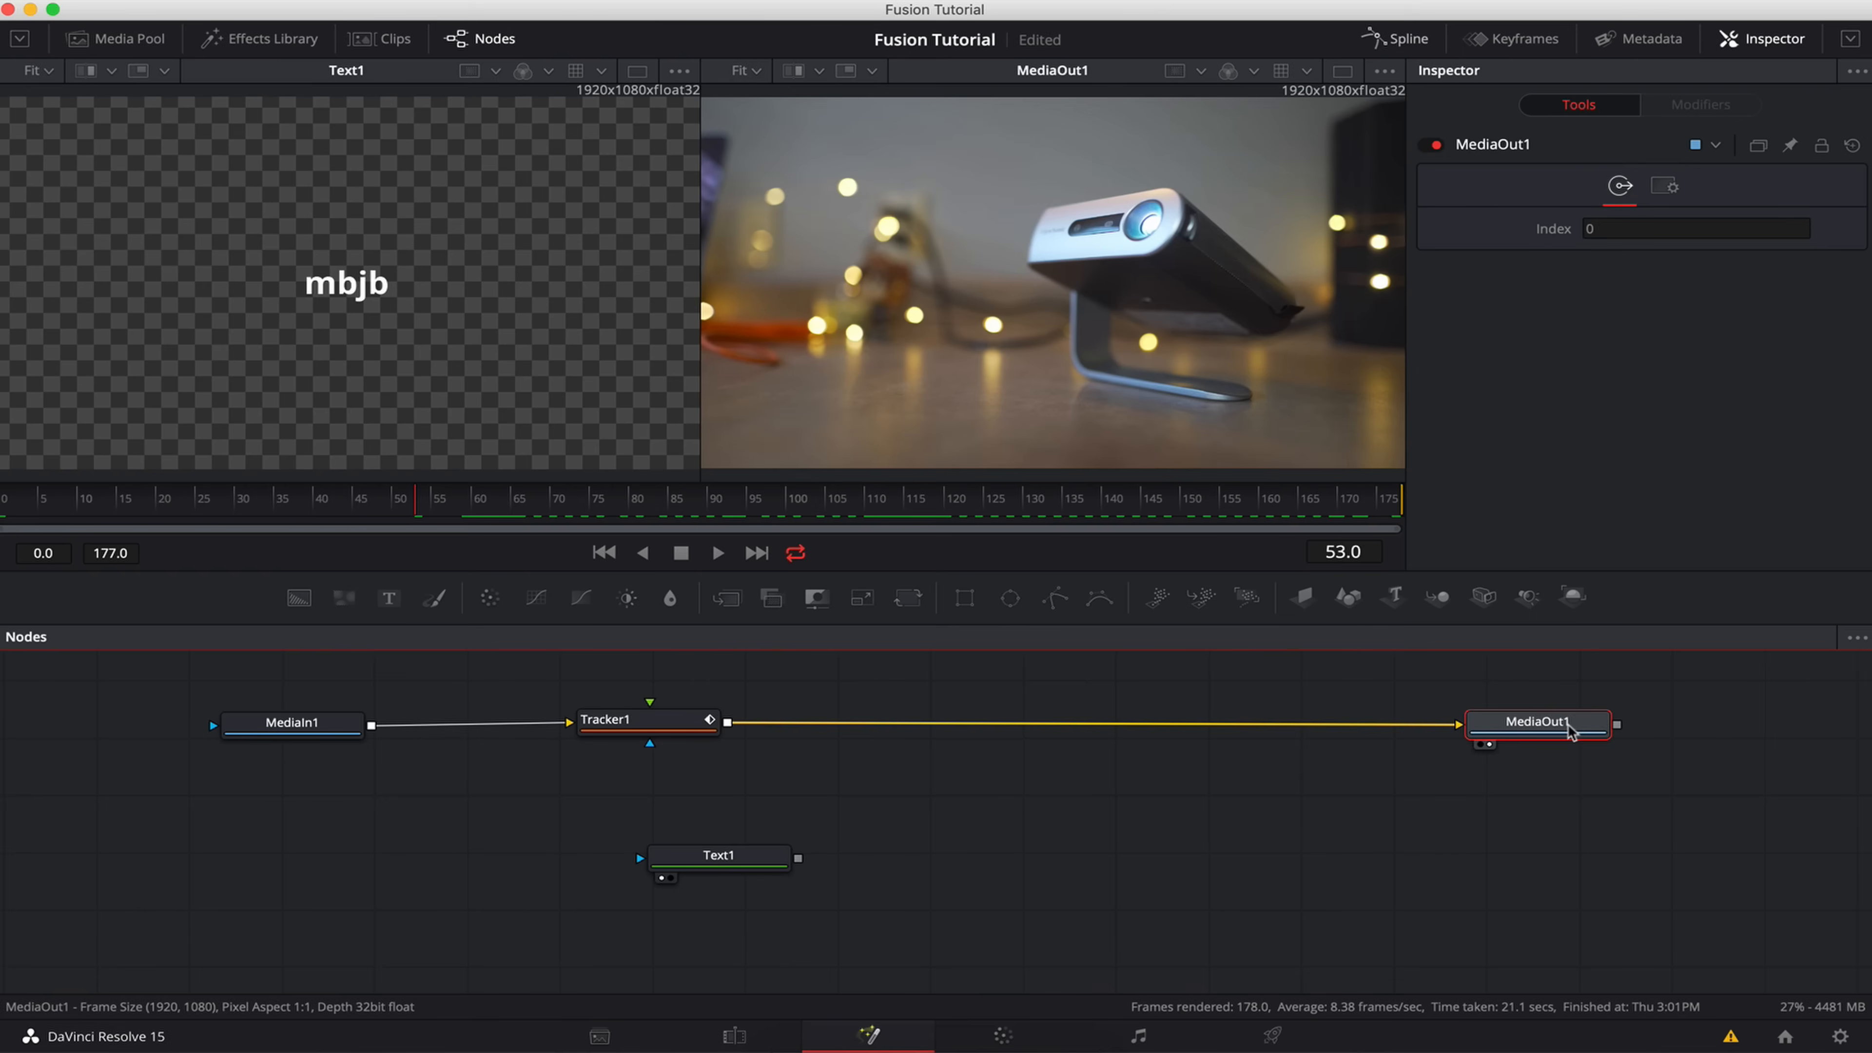
- Move the Text1 node slightly down and replace its styled text with REVIEW in capitals
left_click_drag(735, 877, 735, 914)
double_click(1636, 331)
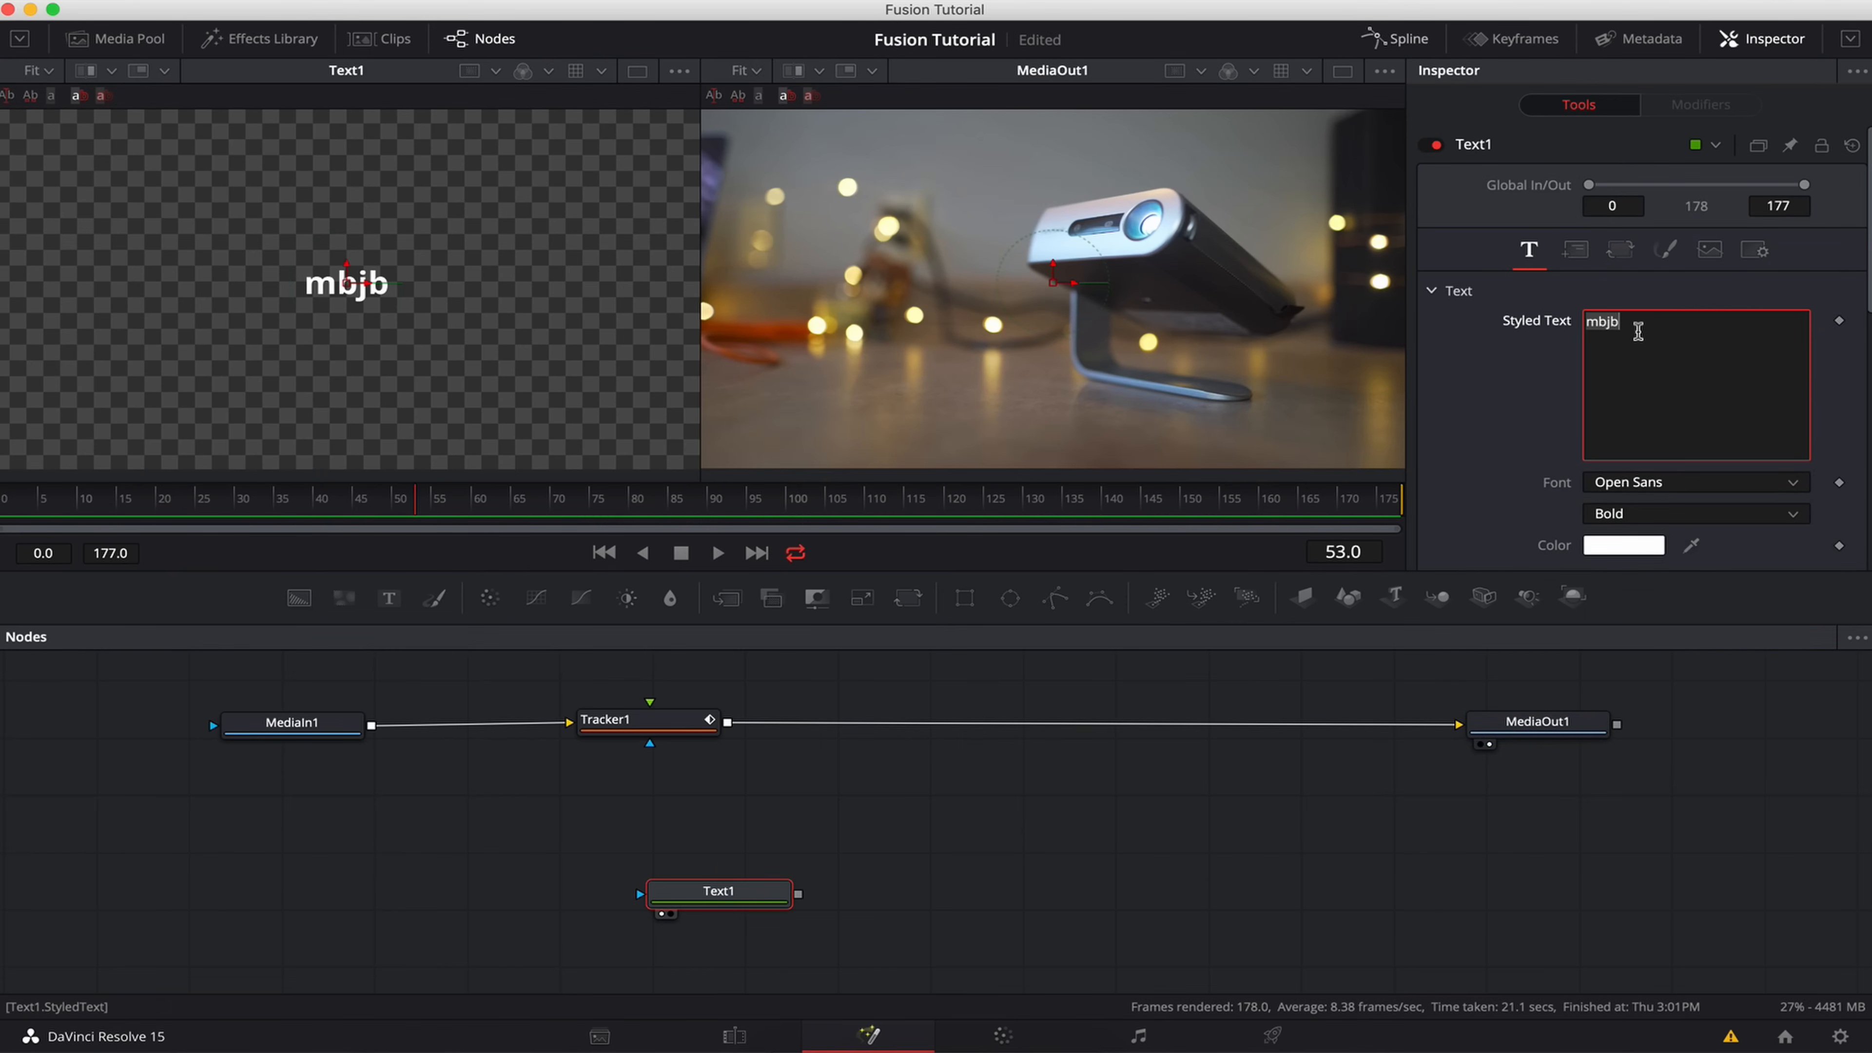
type("Review")
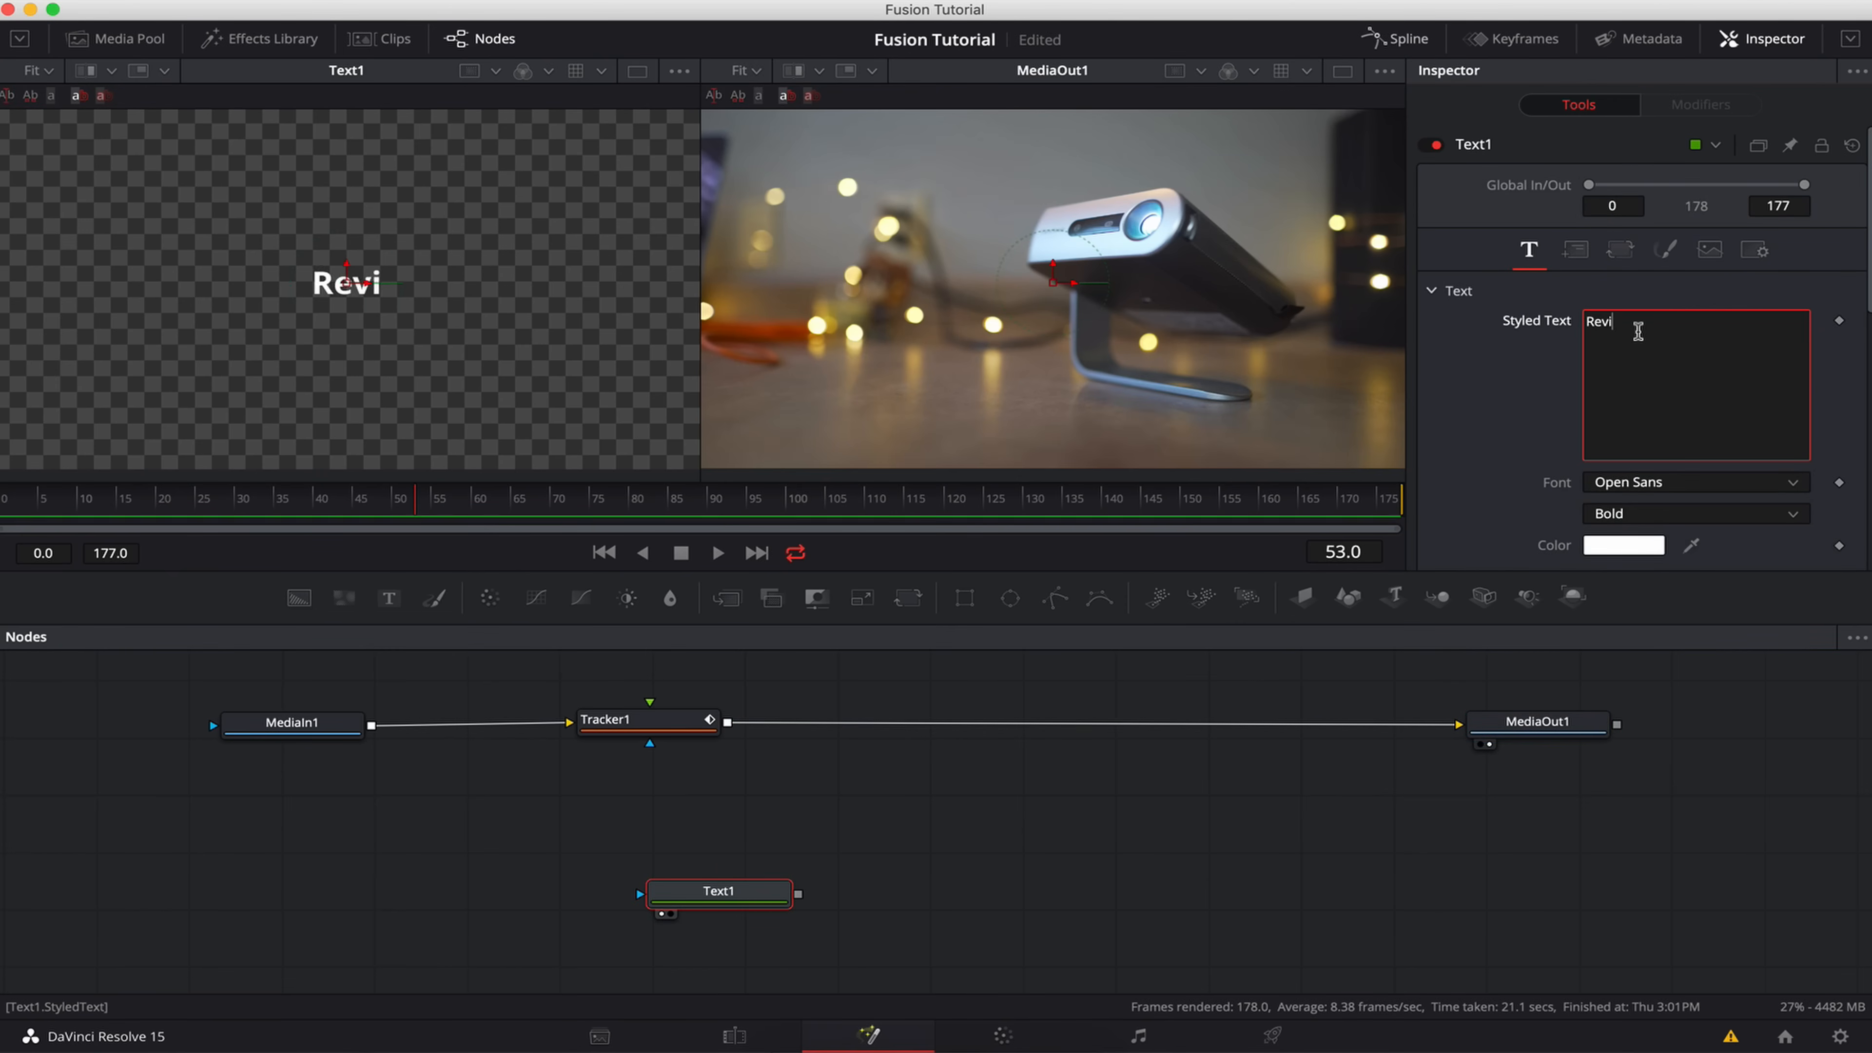
key("BackSpace")
key("BackSpace")
key("BackSpace")
key("BackSpace")
key("BackSpace")
type("EVIEW")
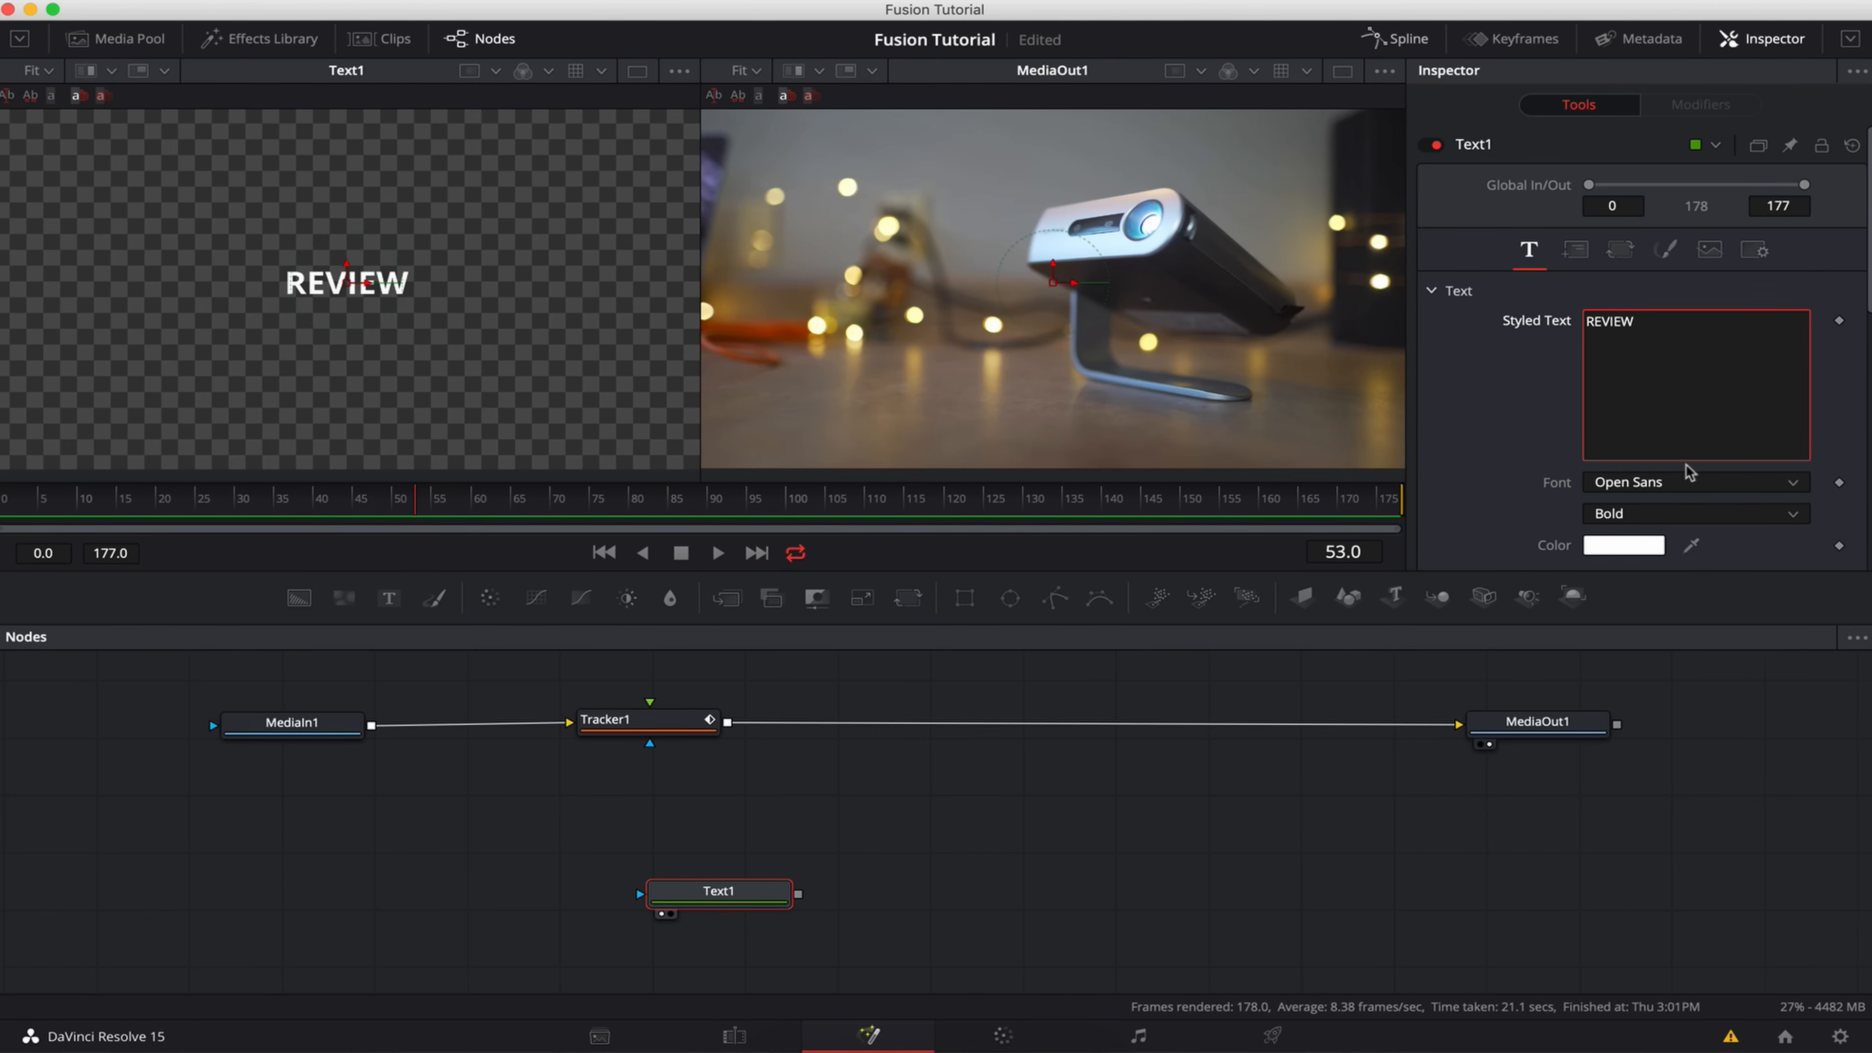
- Set the REVIEW text's font to Corporative Sans in the Black style
scroll(1689, 472, "down", 10)
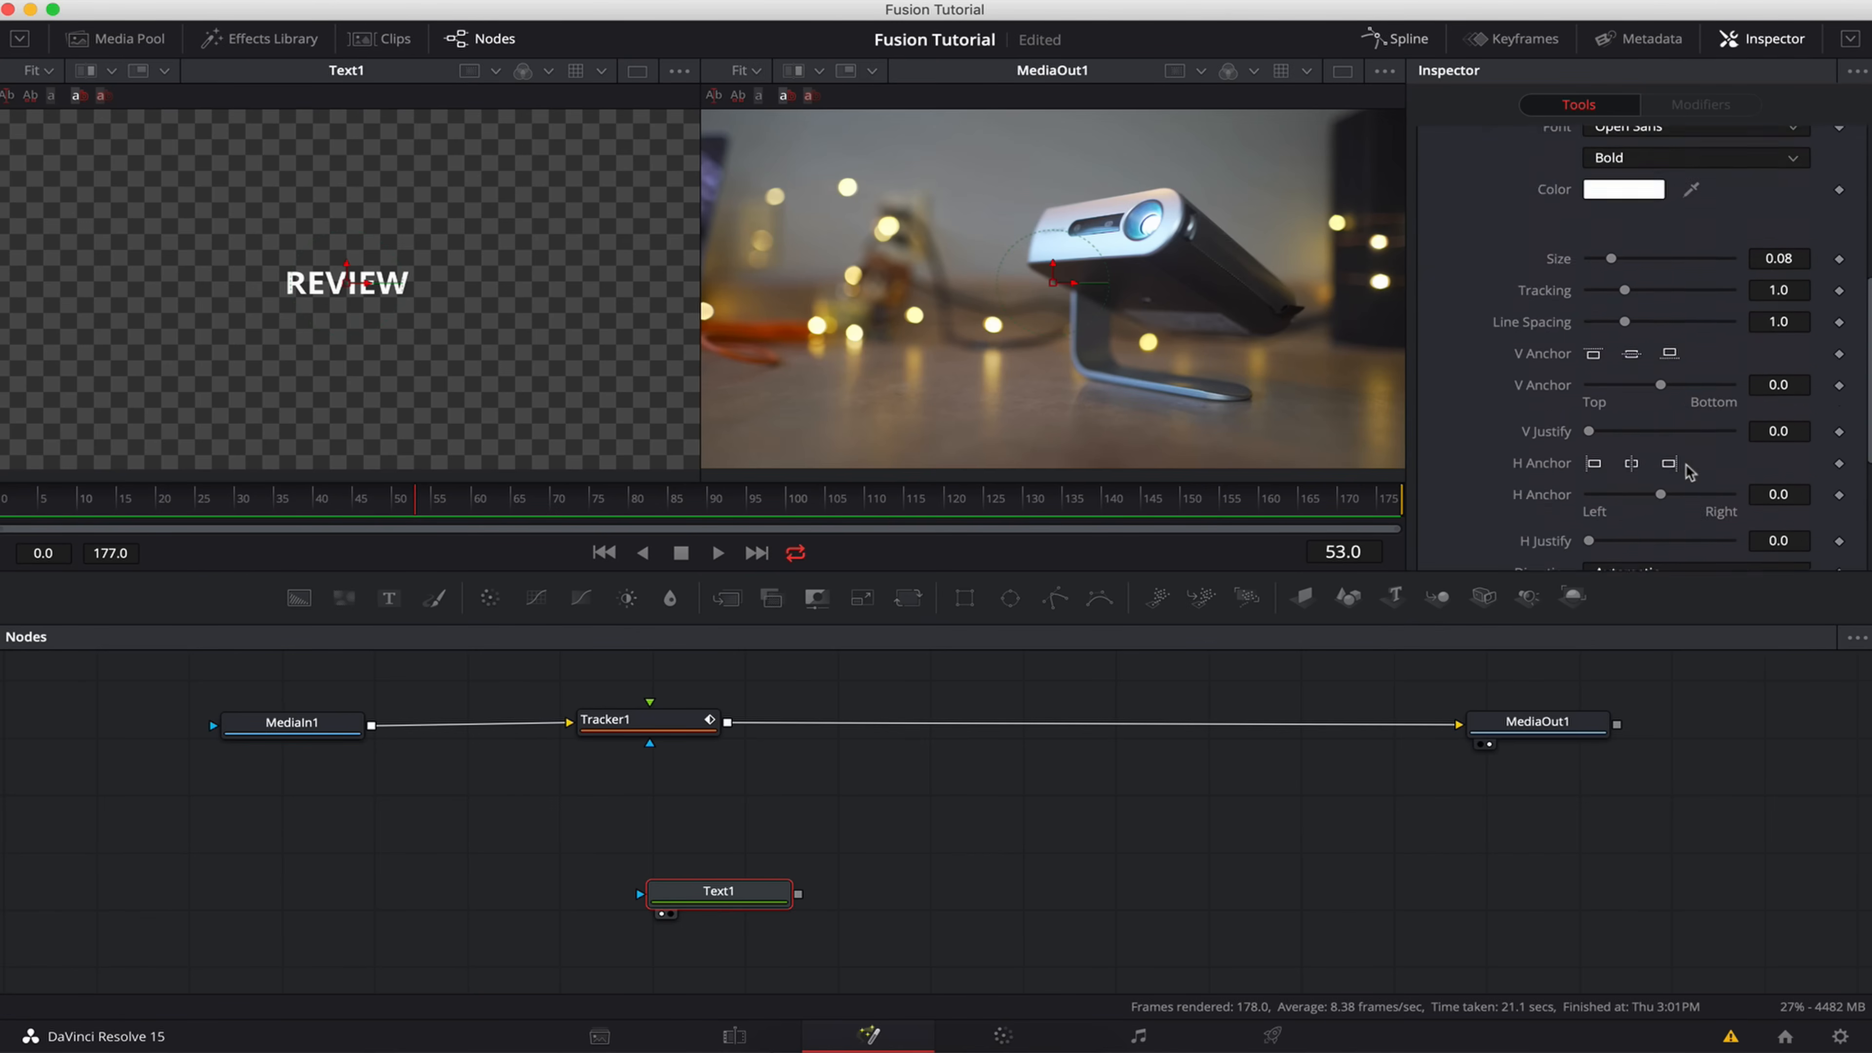
scroll(1688, 454, "up", 10)
left_click(1658, 484)
scroll(1665, 612, "up", 15)
scroll(1664, 612, "up", 2)
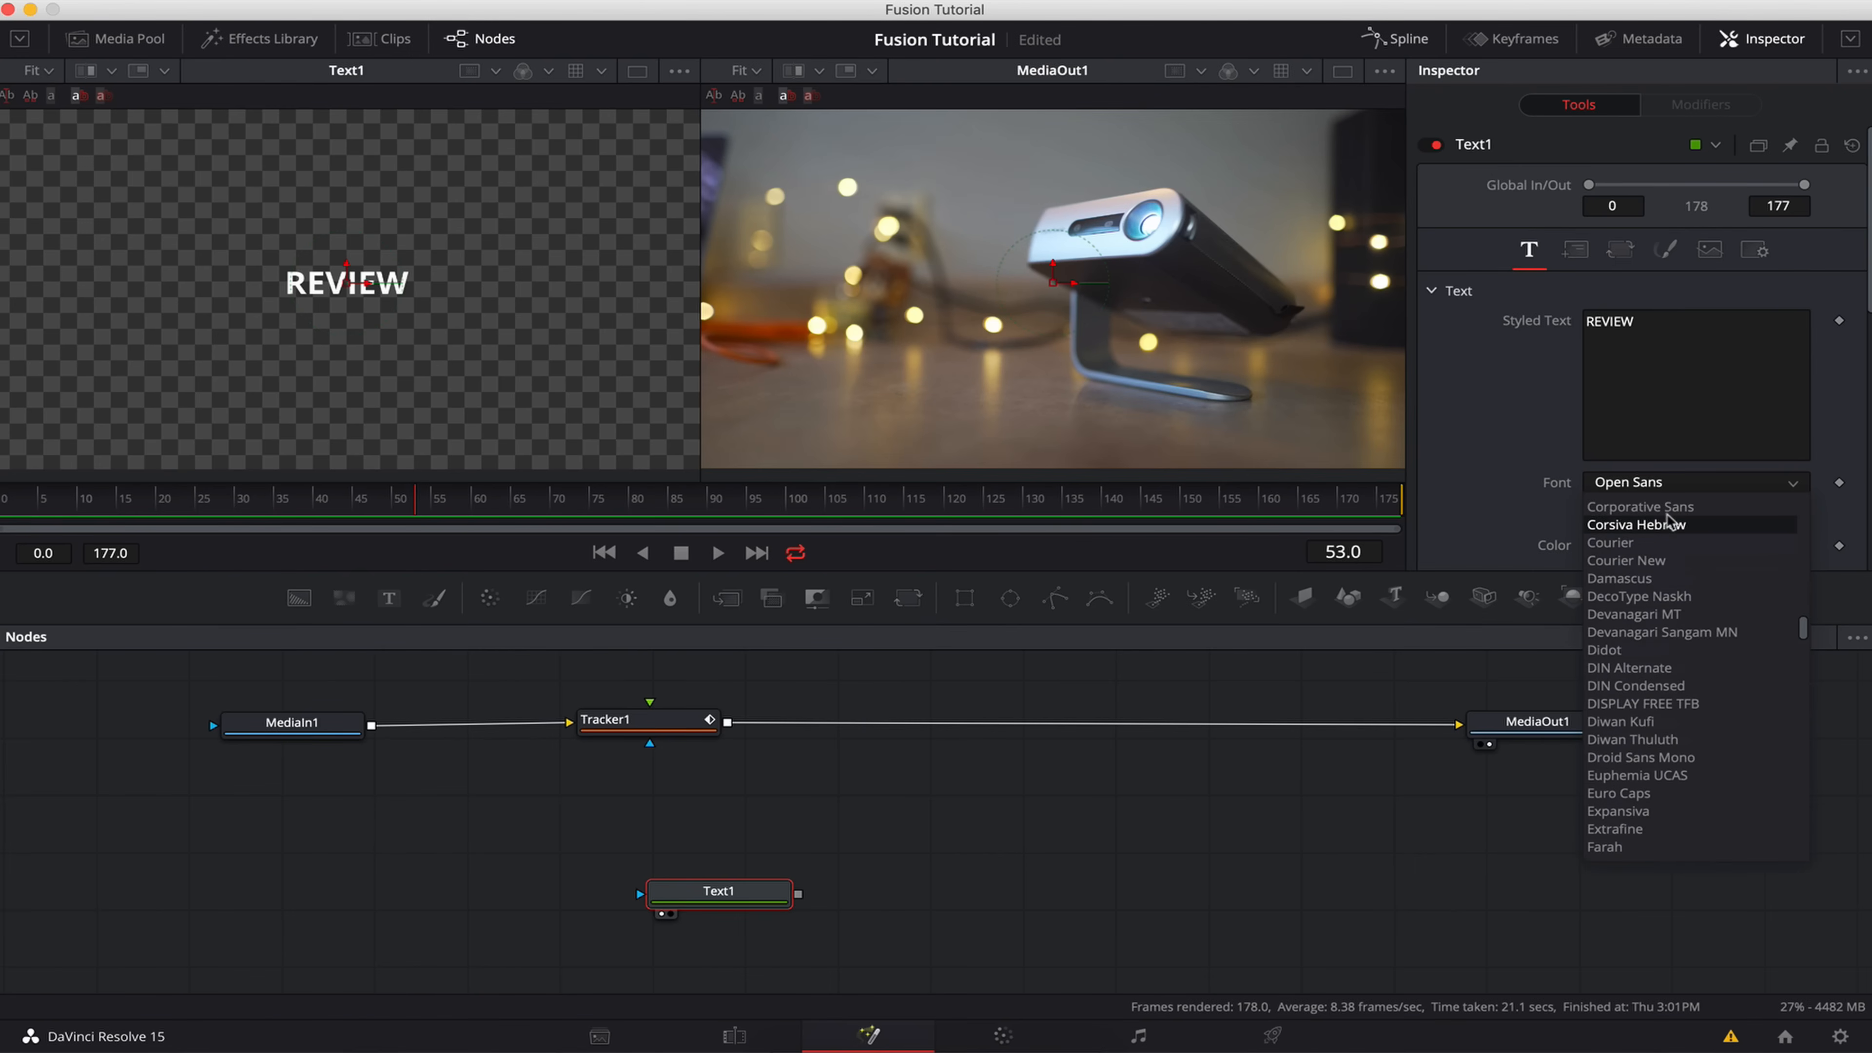
left_click(1644, 523)
left_click(1659, 517)
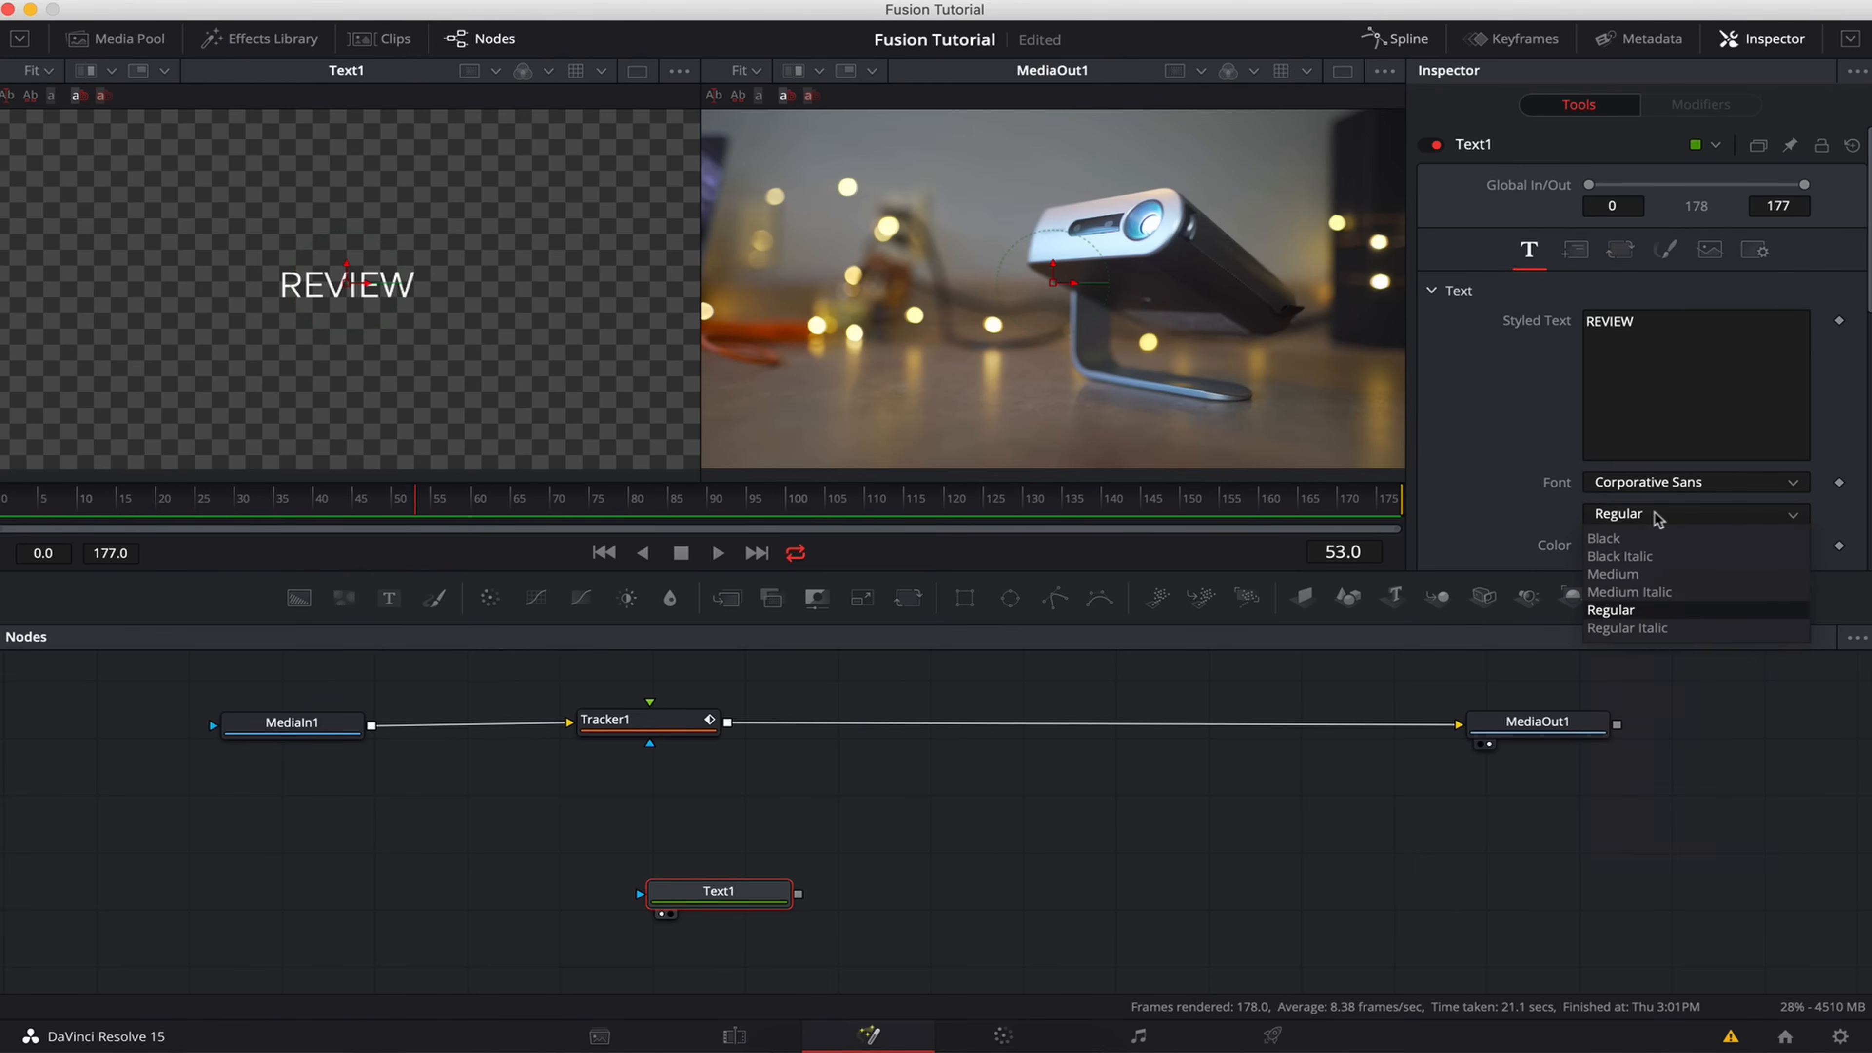
left_click(1639, 543)
- Colour the REVIEW text bright light blue and increase its size and letter tracking
scroll(1828, 423, "down", 3)
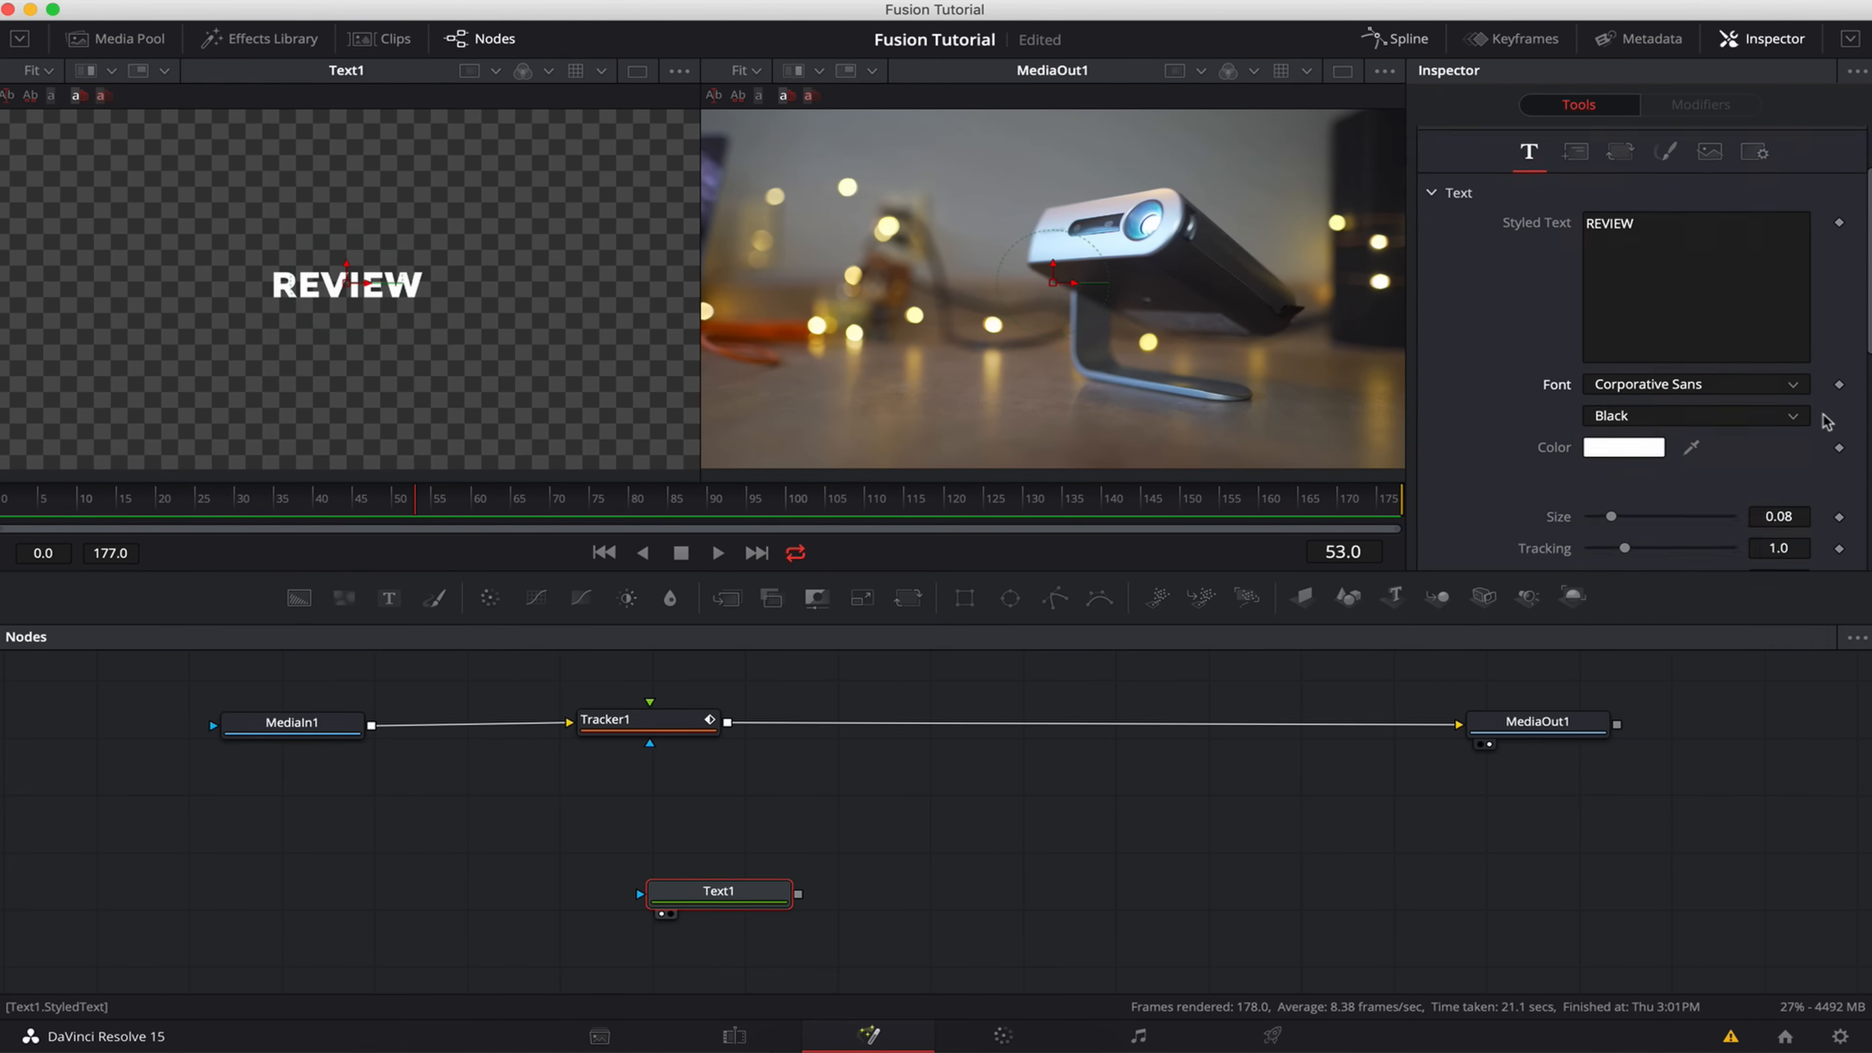
left_click(1625, 422)
left_click(1216, 309)
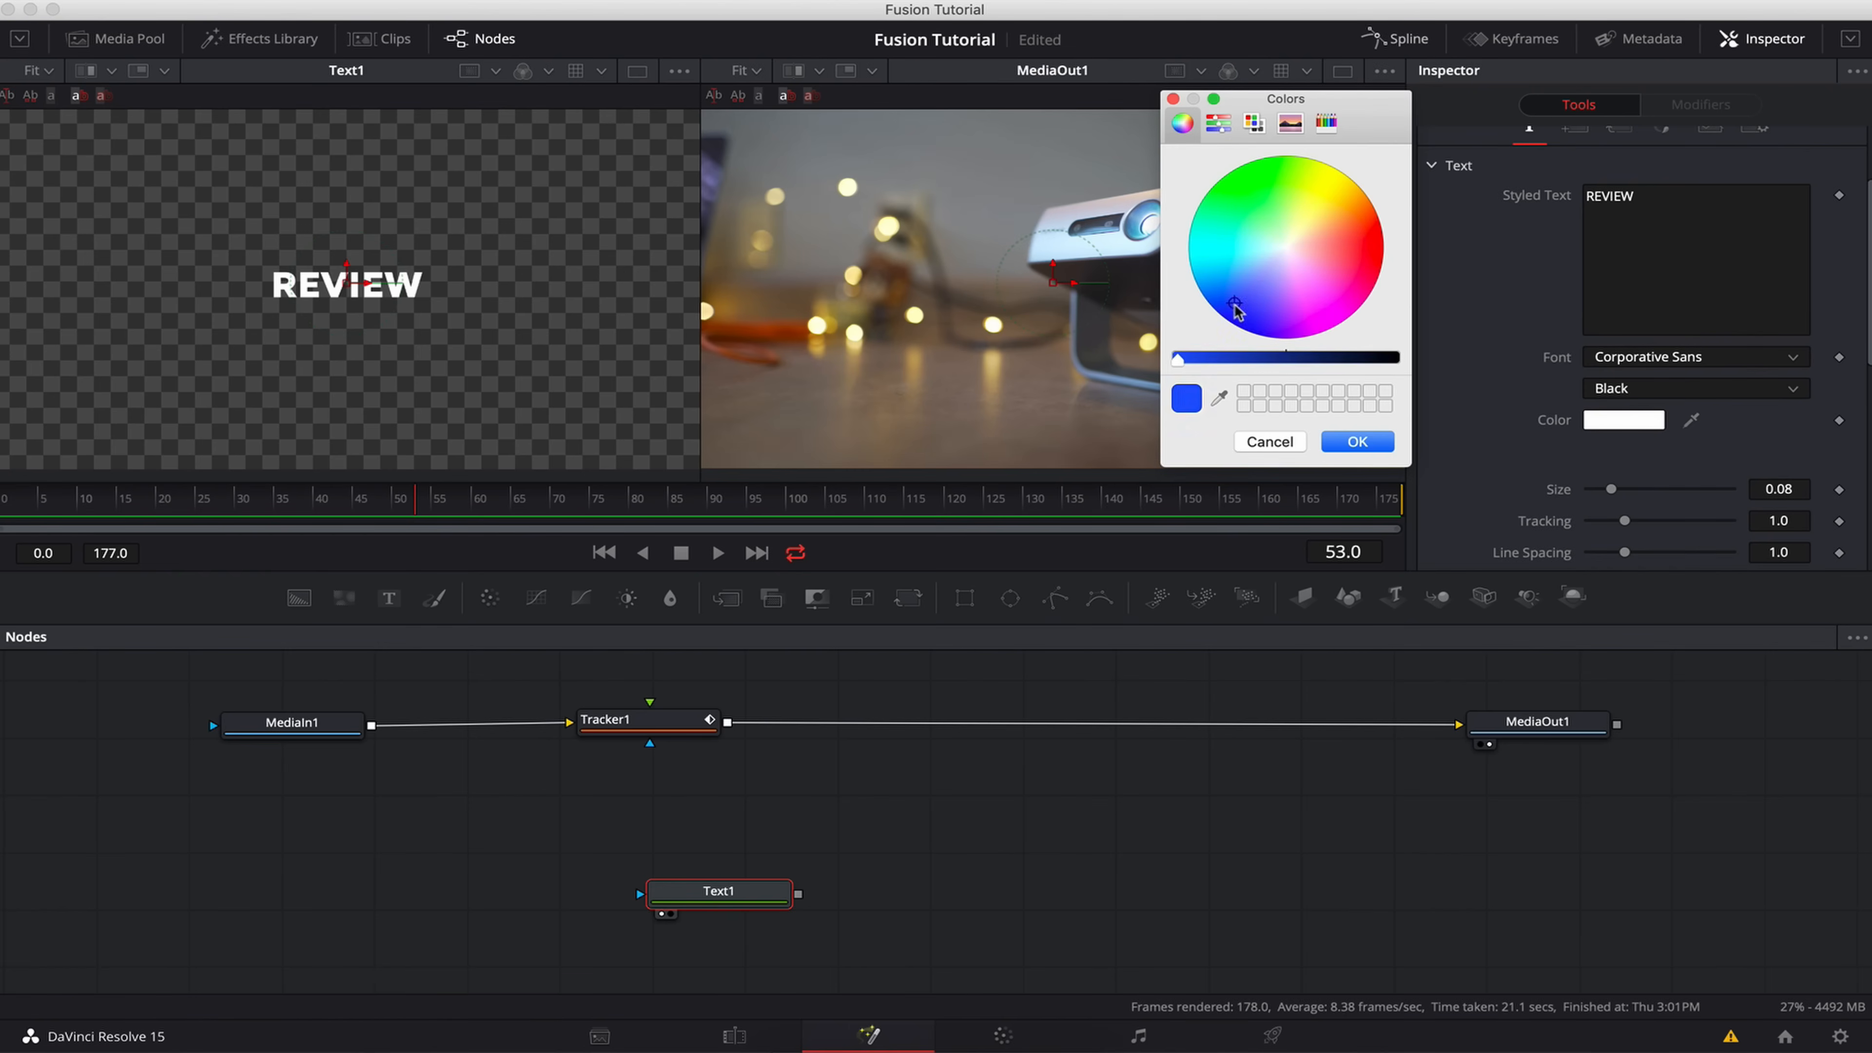
left_click(1204, 267)
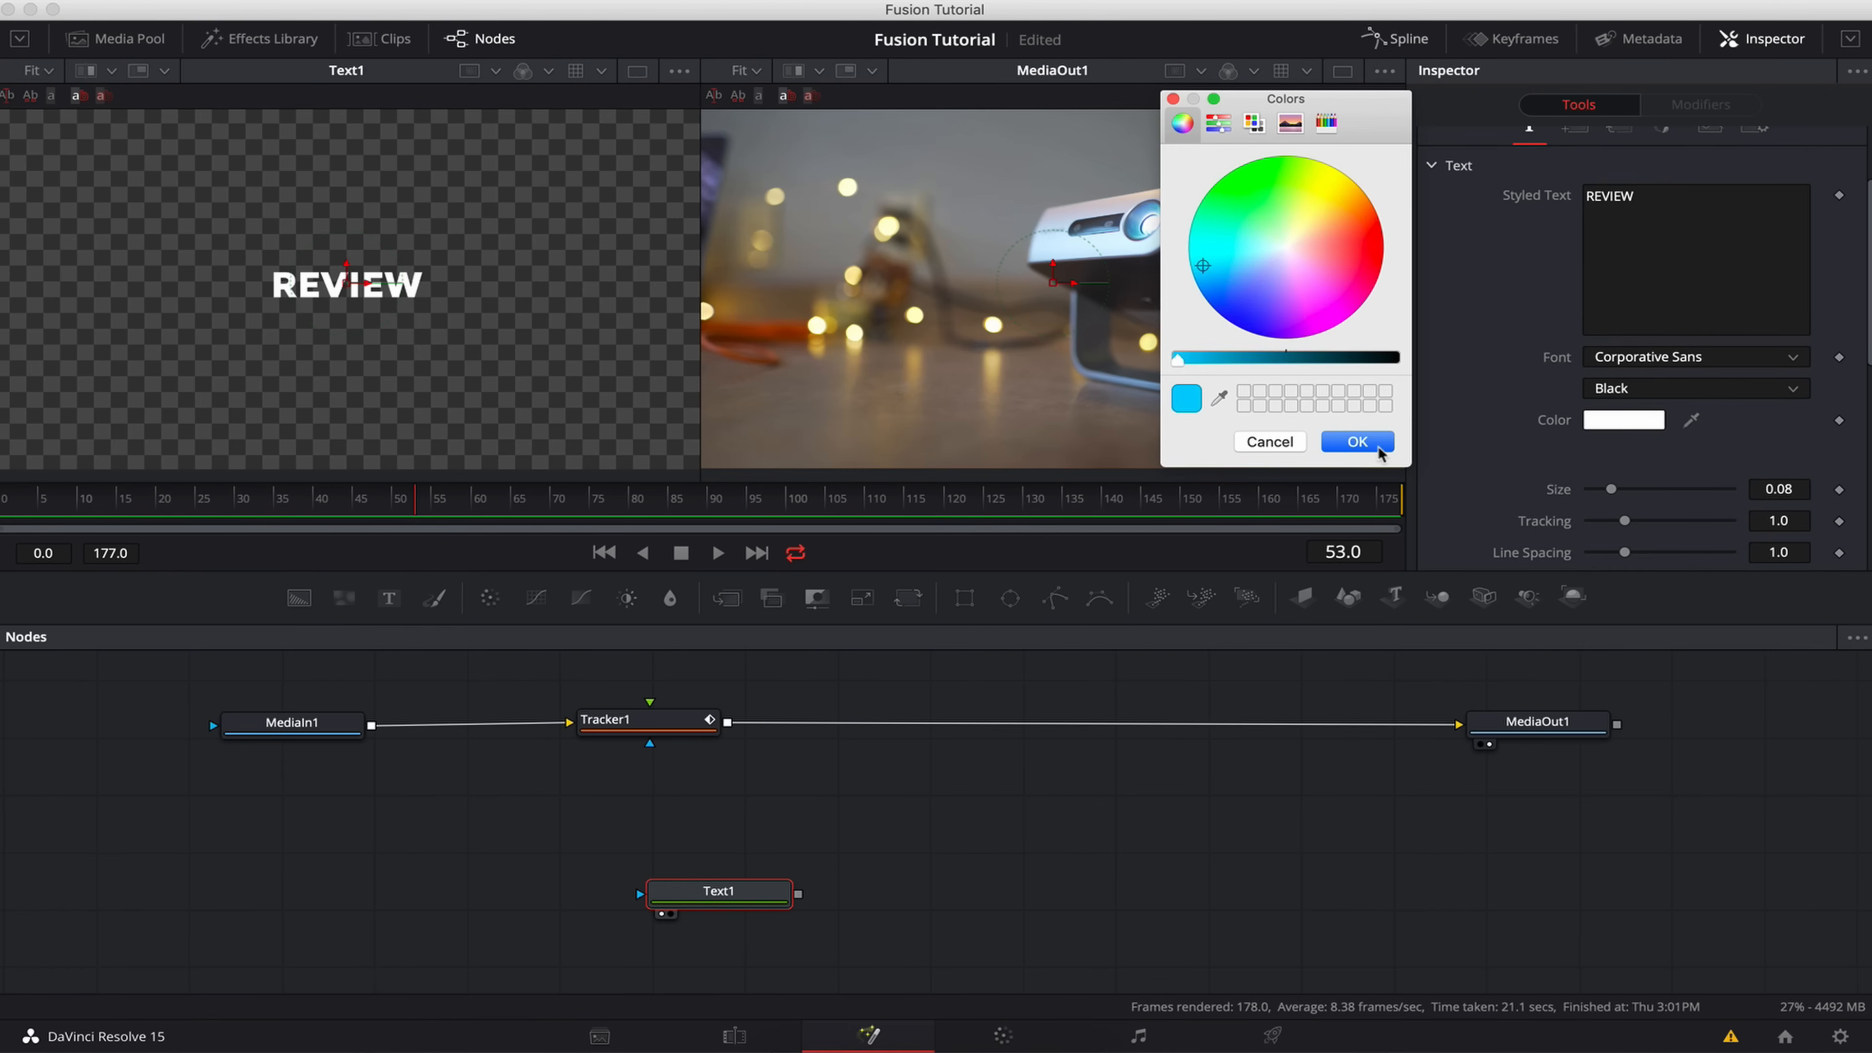
left_click(1363, 441)
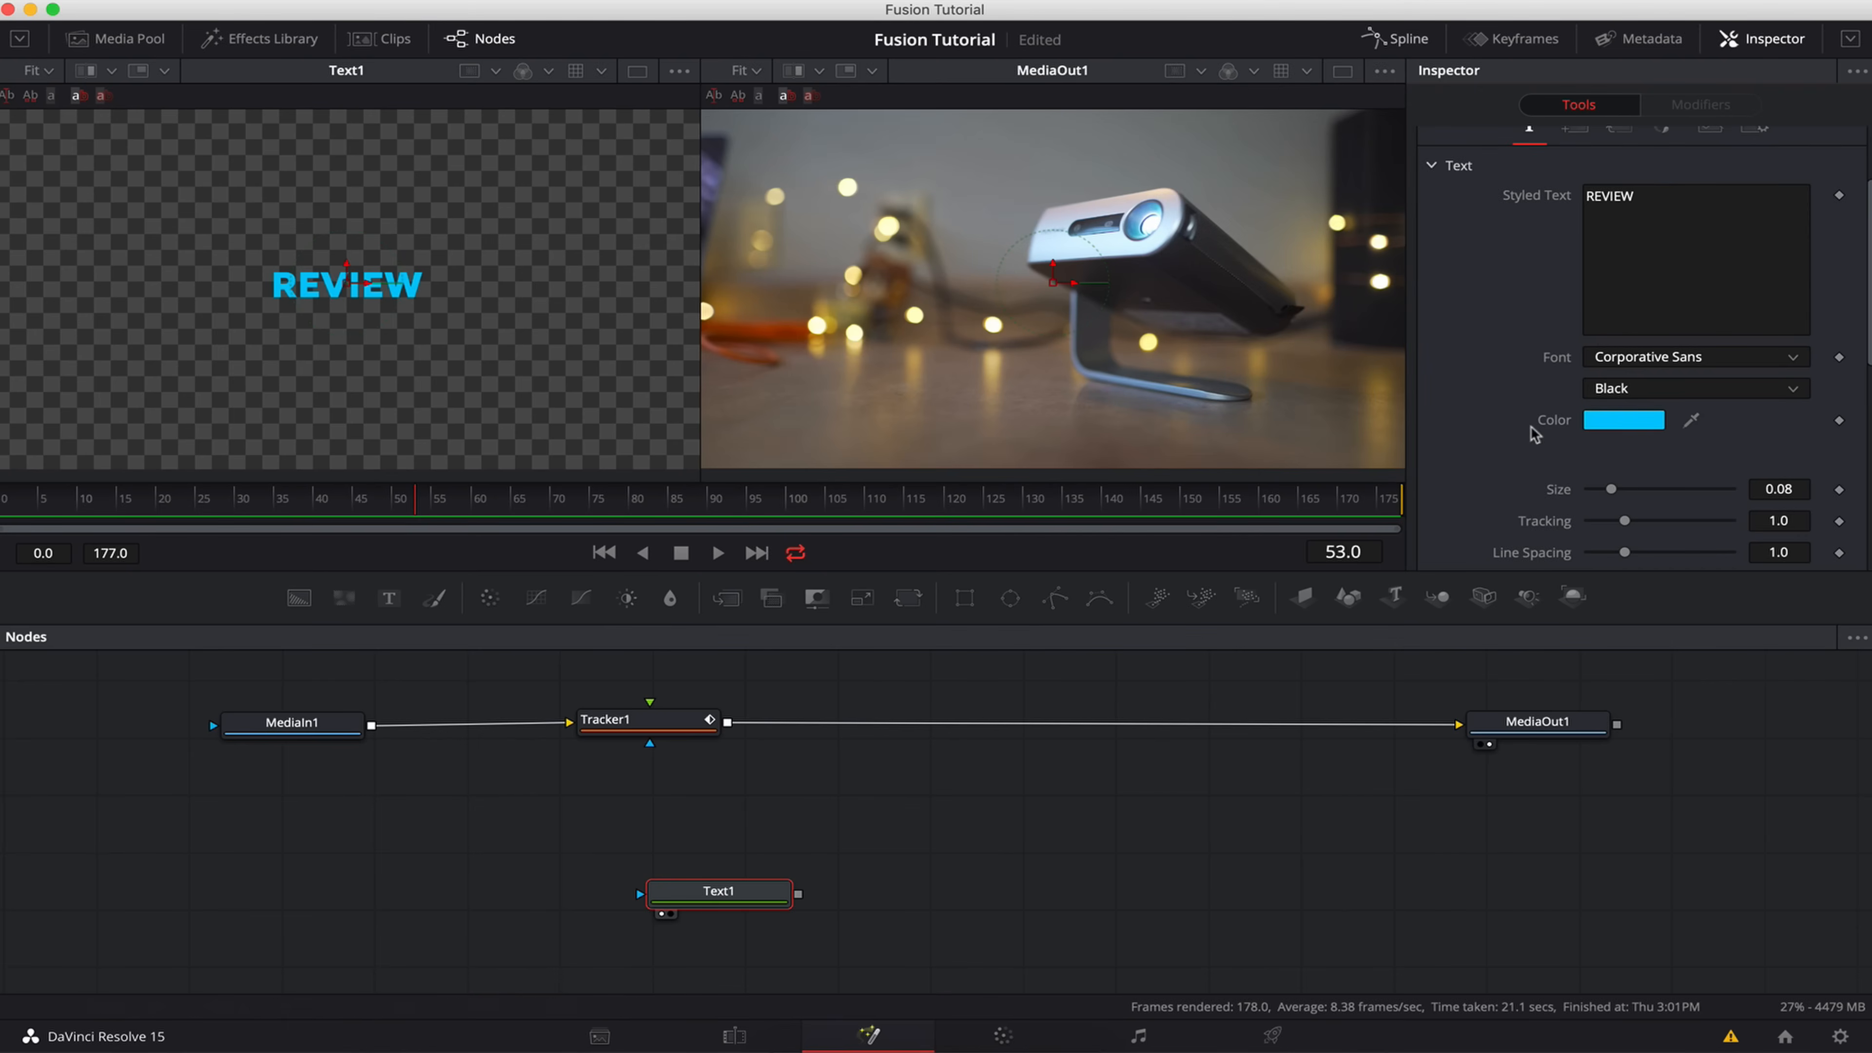
left_click_drag(1611, 492, 1634, 527)
scroll(1629, 190, "up", 3)
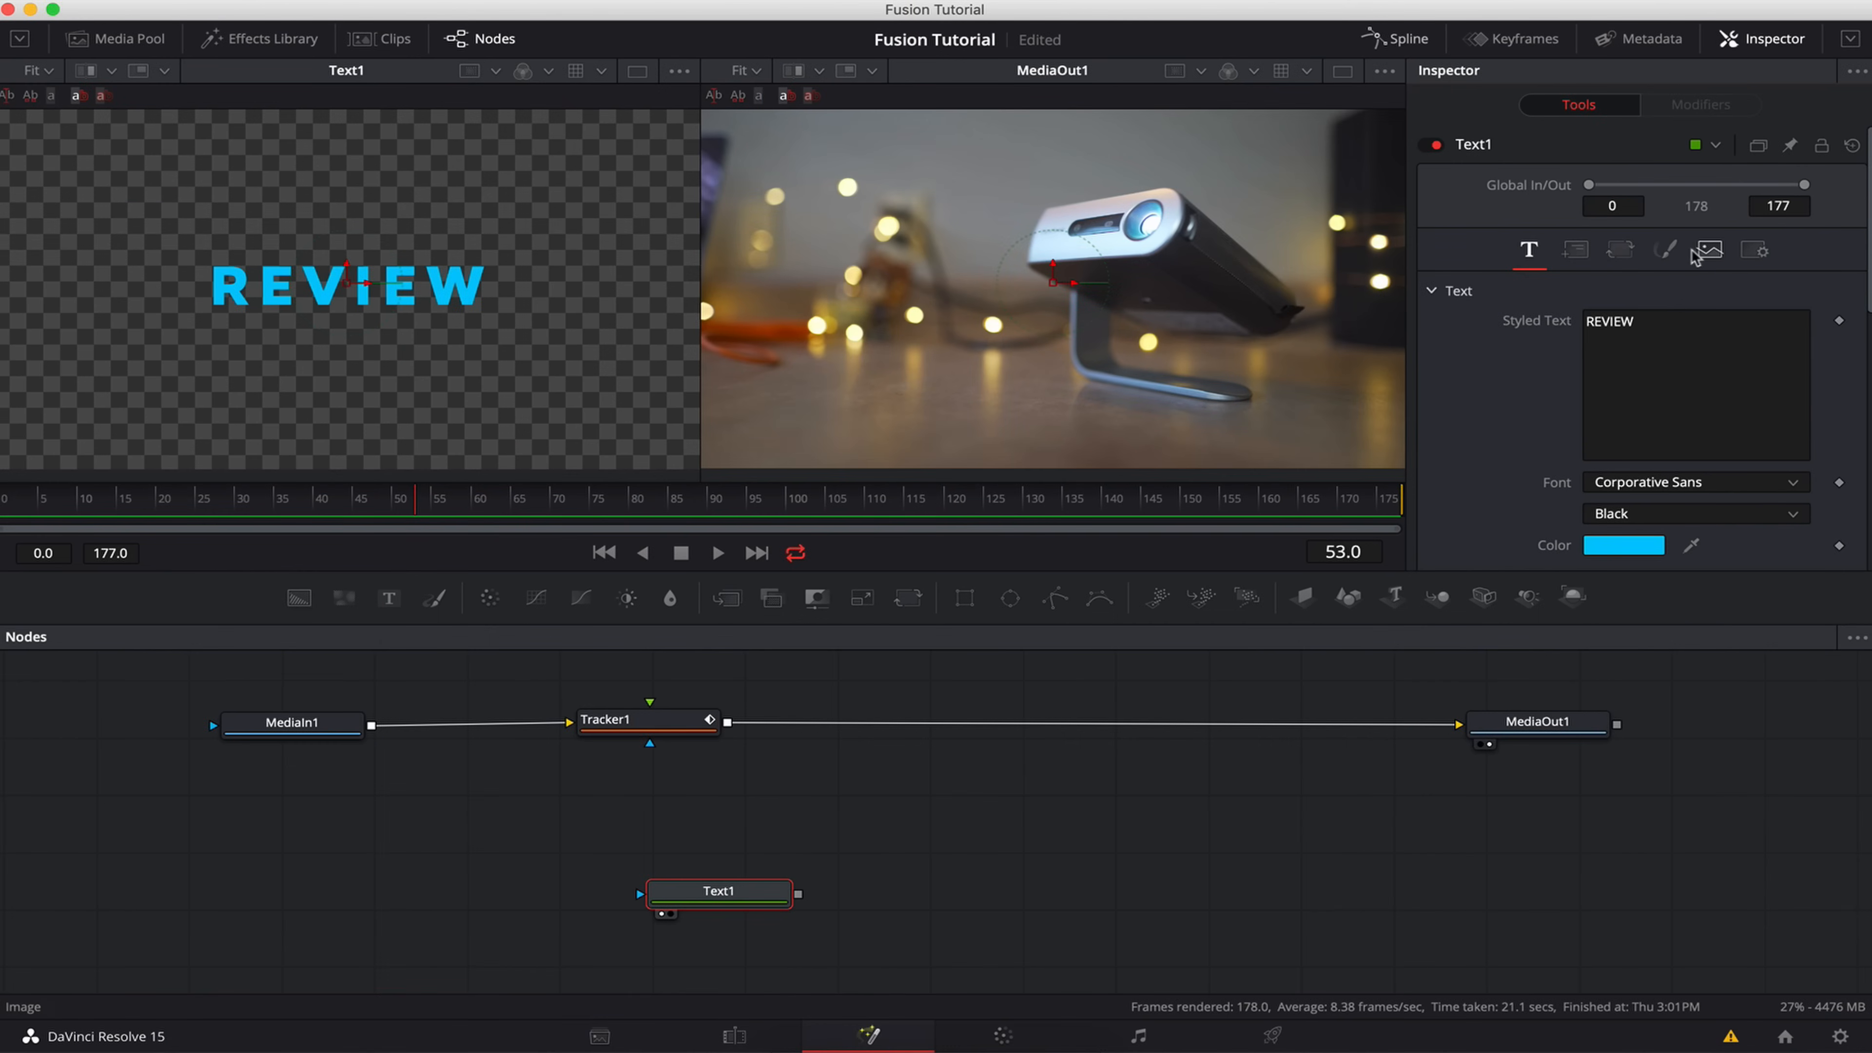
- Examine Text1's image and shading settings and return to its text settings
left_click(1707, 250)
scroll(1506, 391, "down", 3)
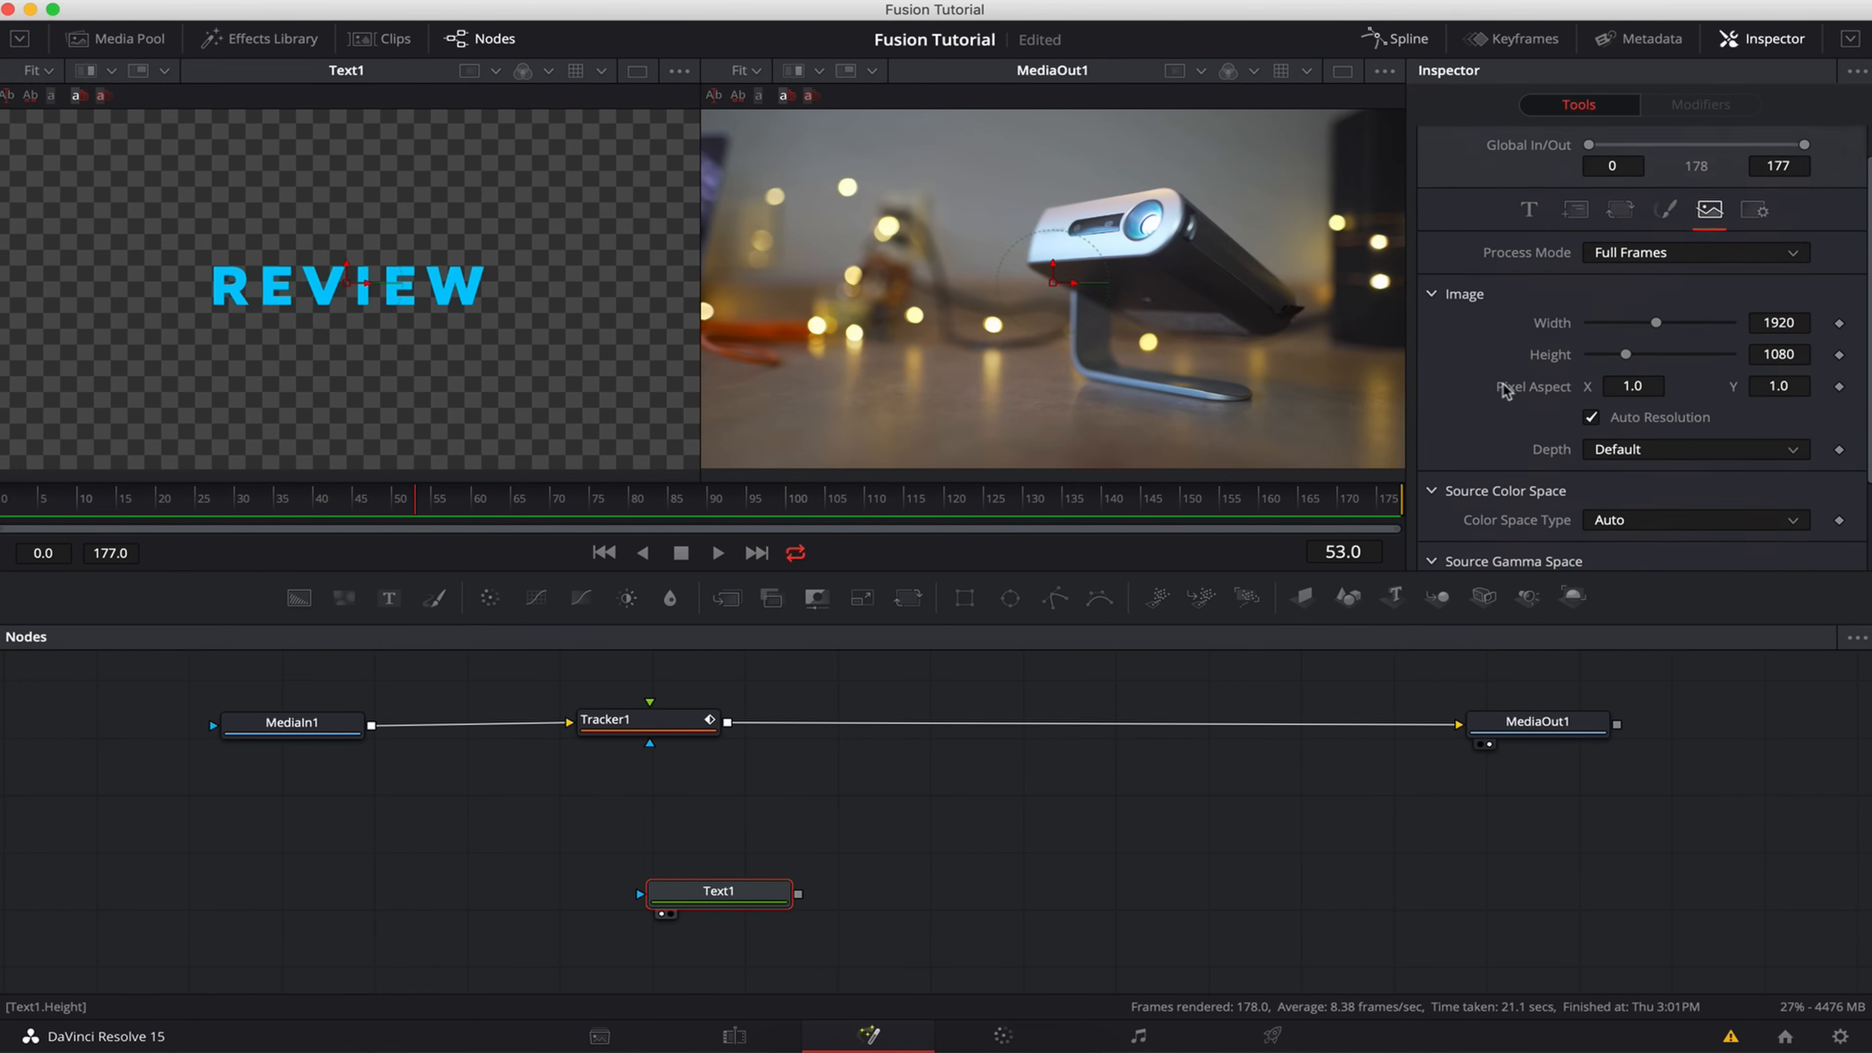
scroll(1506, 391, "up", 3)
left_click(1667, 250)
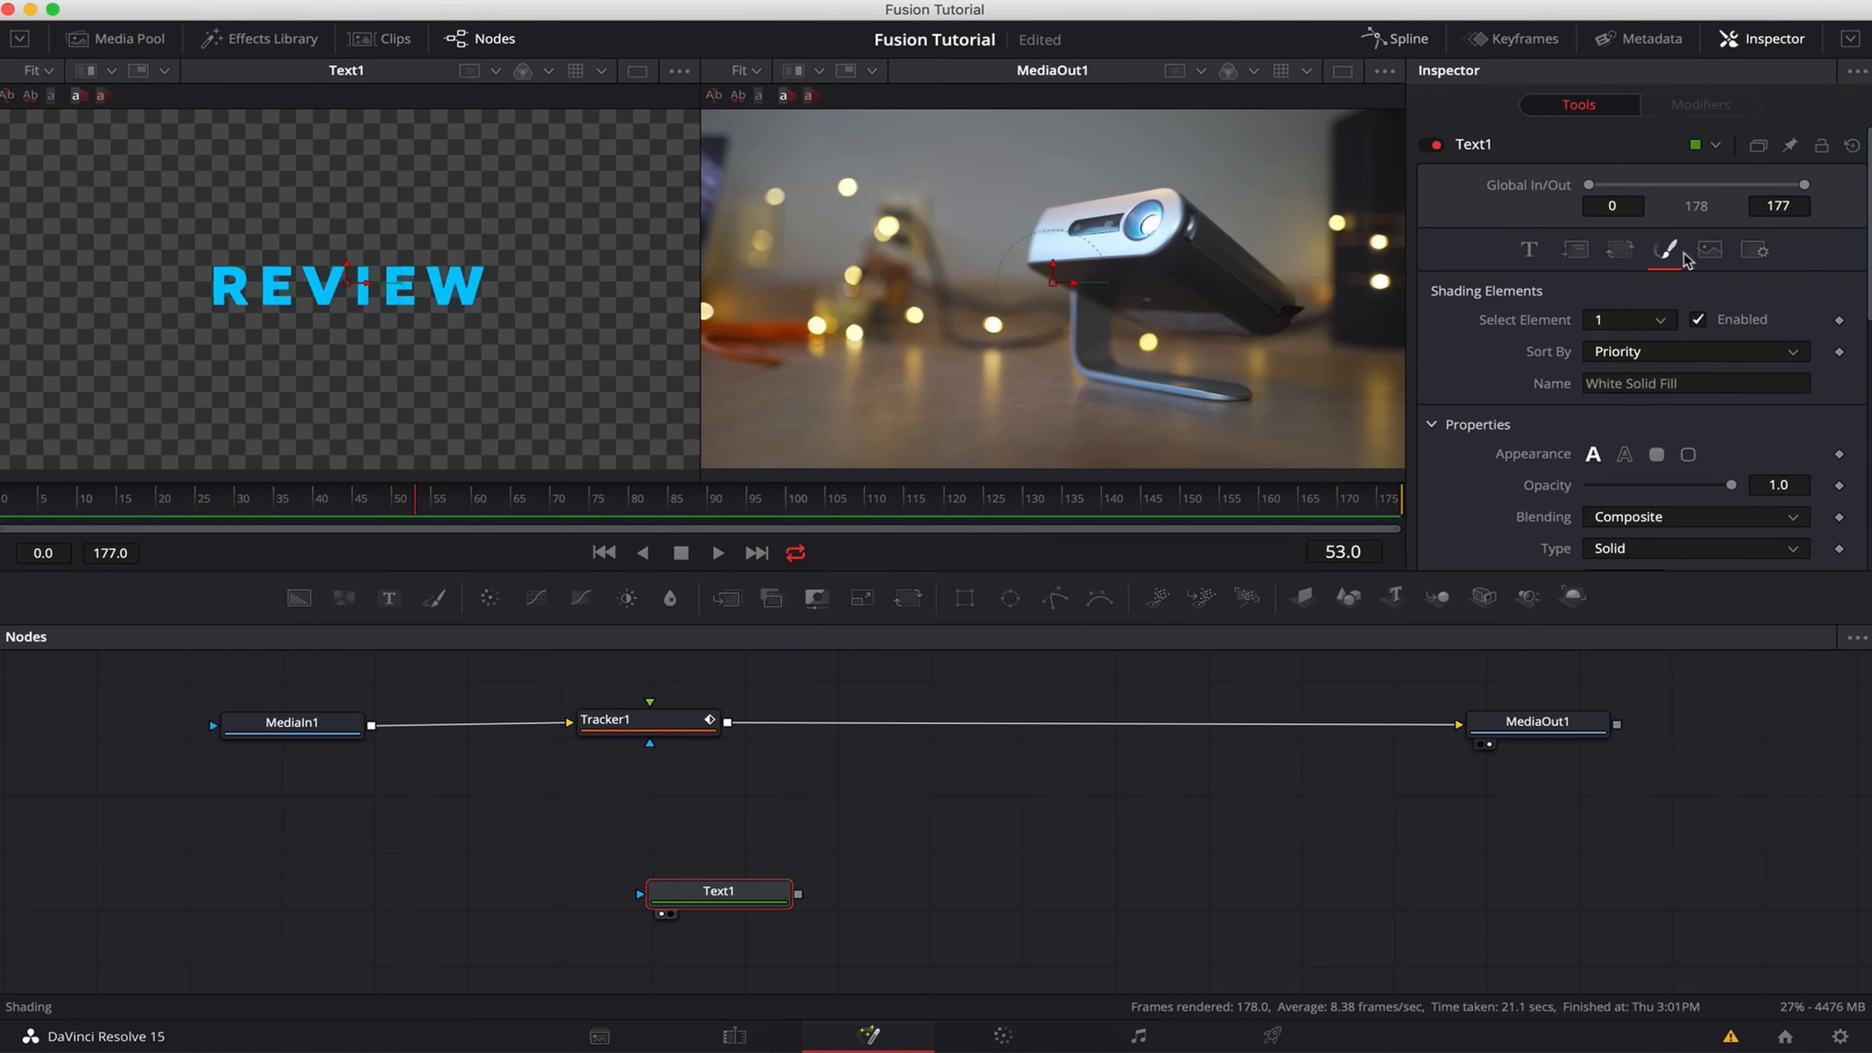
left_click(1528, 254)
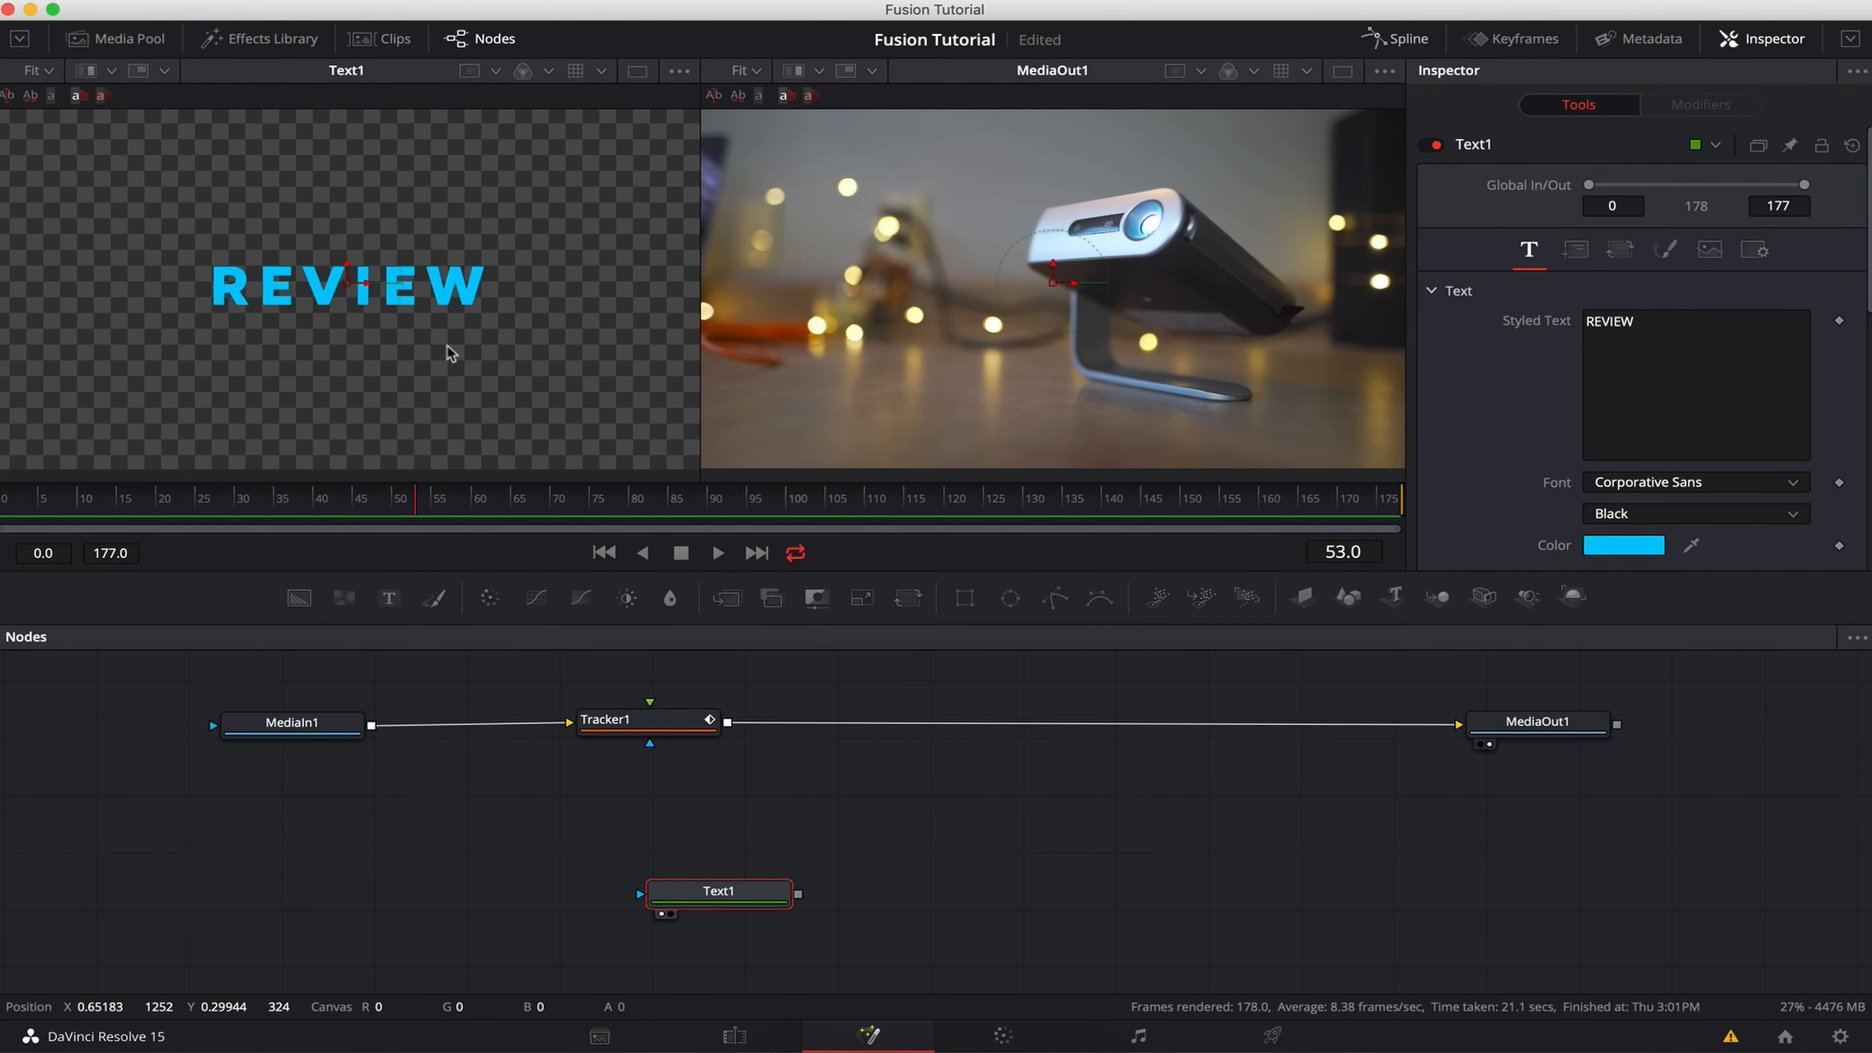
- Nudge the REVIEW text slightly in the image and place the Text1 node below and between MediaIn1 and Tracker1
mouse_move(347, 290)
left_mouse_down()
mouse_move(518, 291)
mouse_move(351, 289)
left_mouse_up()
left_click_drag(690, 729, 697, 732)
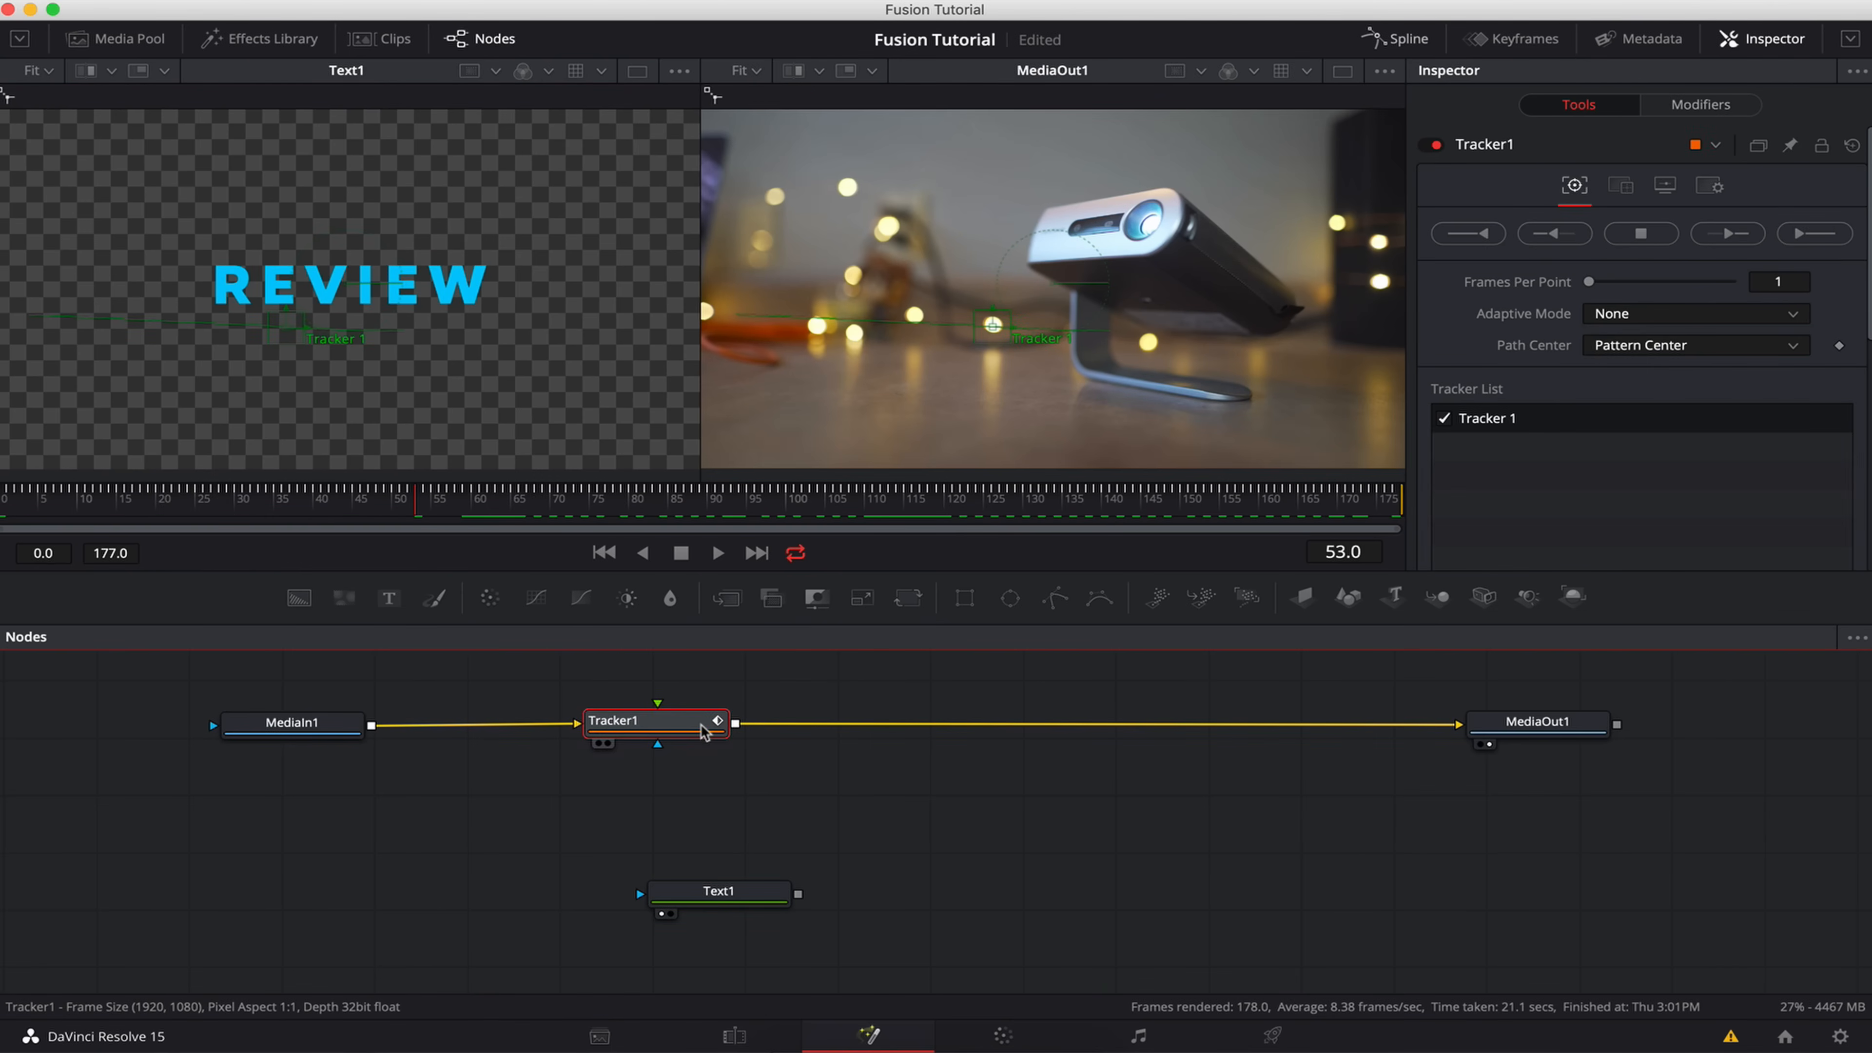
mouse_move(681, 903)
left_mouse_down()
mouse_move(494, 896)
mouse_move(678, 881)
mouse_move(649, 888)
left_mouse_up()
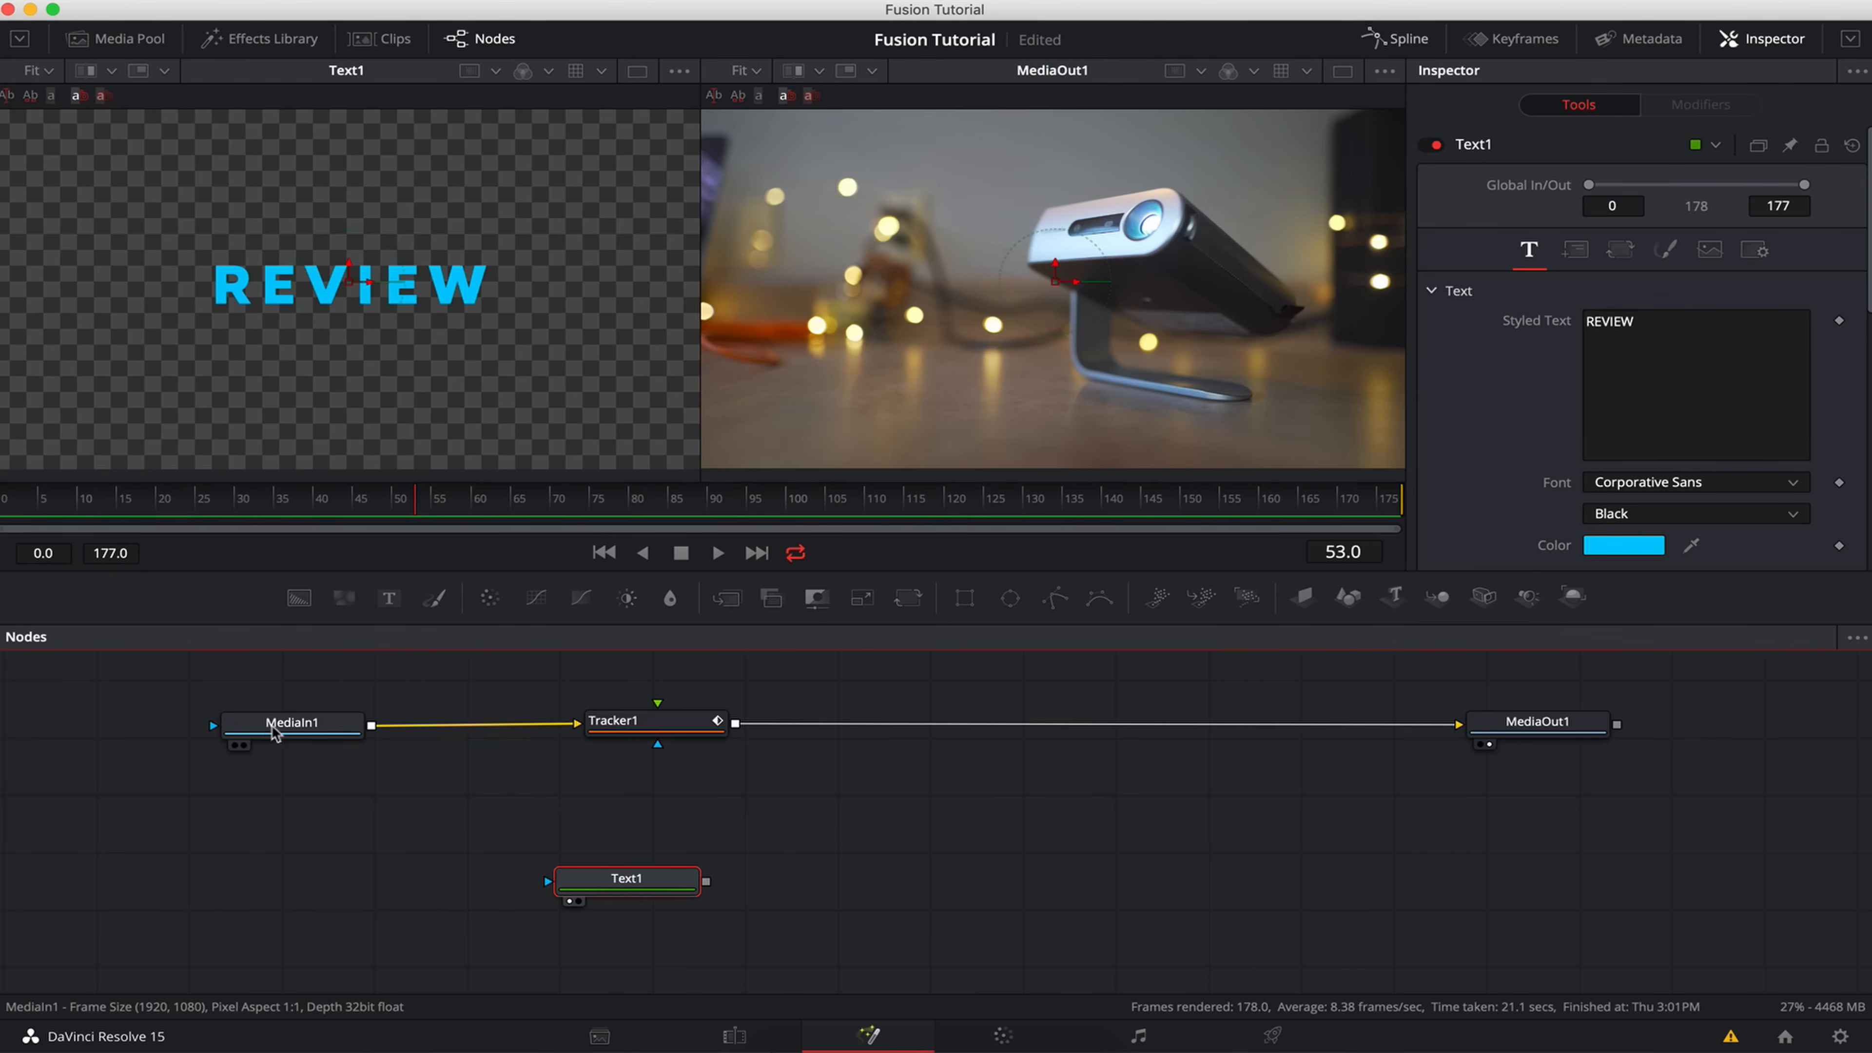
left_click_drag(663, 894, 528, 889)
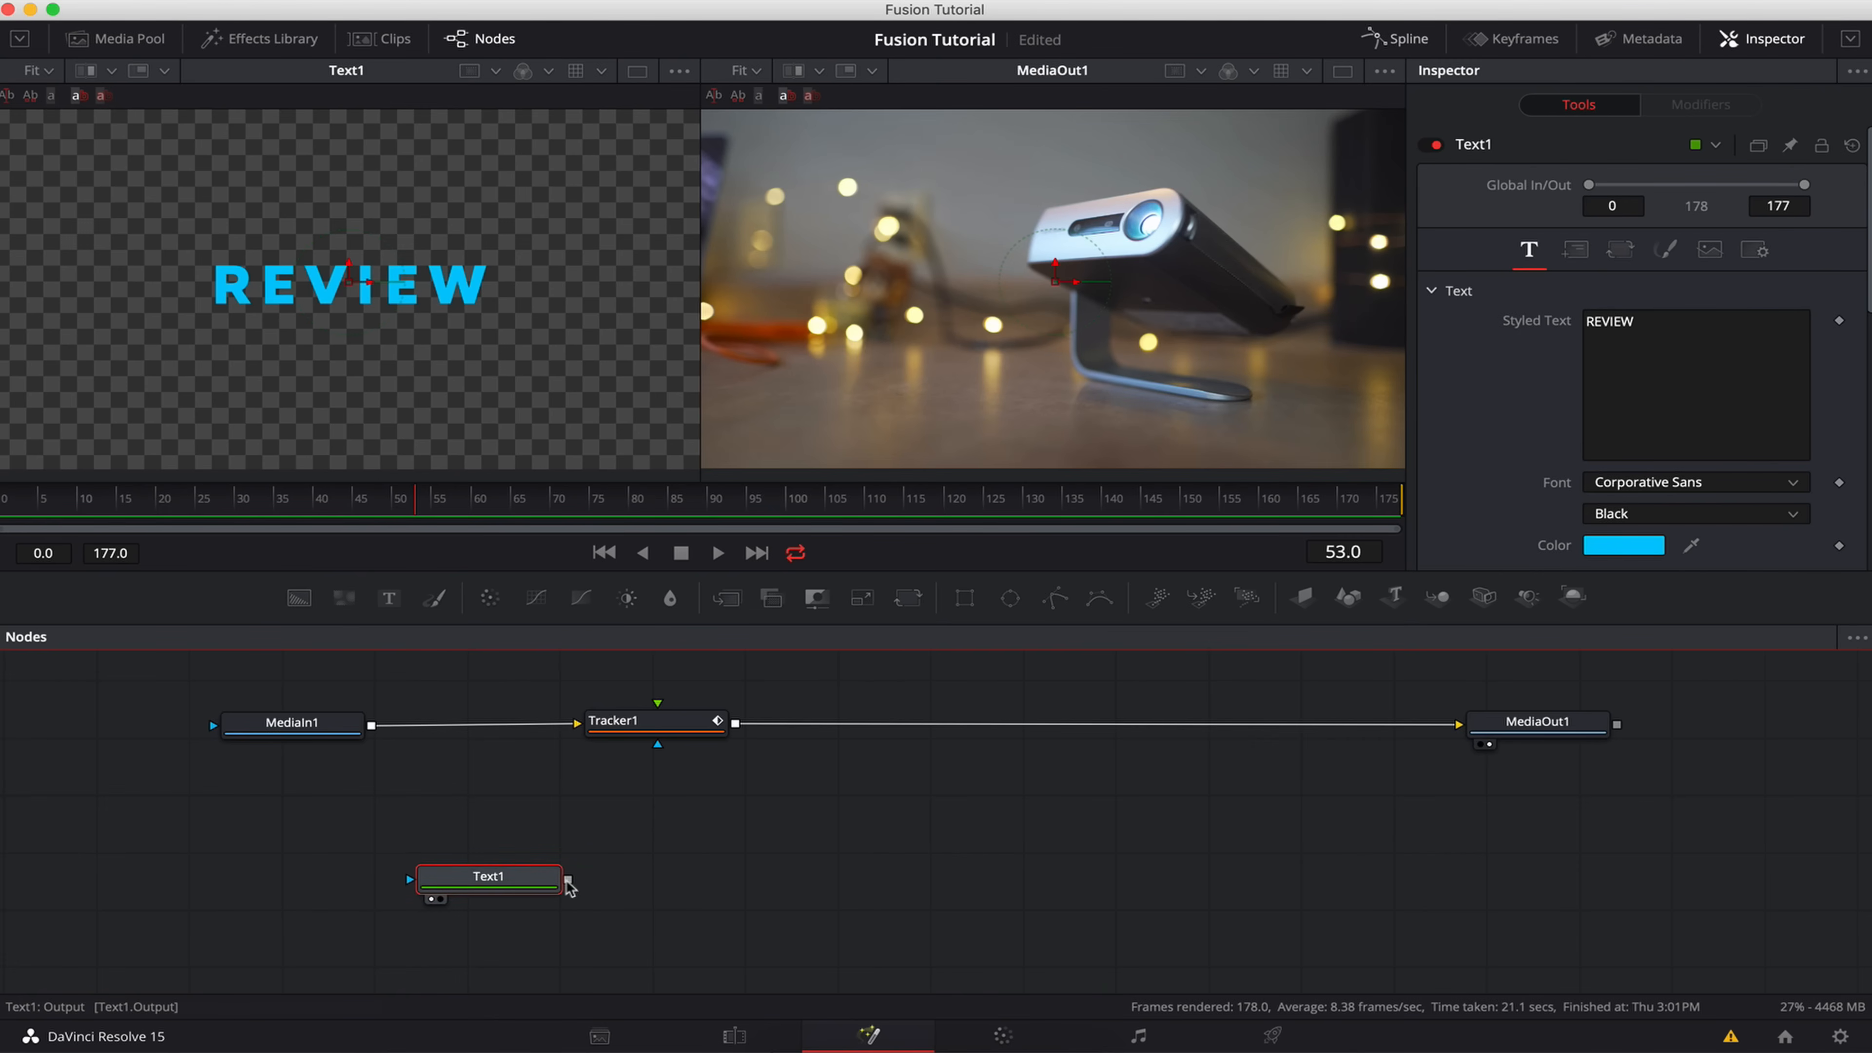
- Try connecting Text1's output to Tracker1's blue mask input, and disconnect it again
left_click_drag(568, 882, 620, 724)
left_click_drag(569, 879, 663, 742)
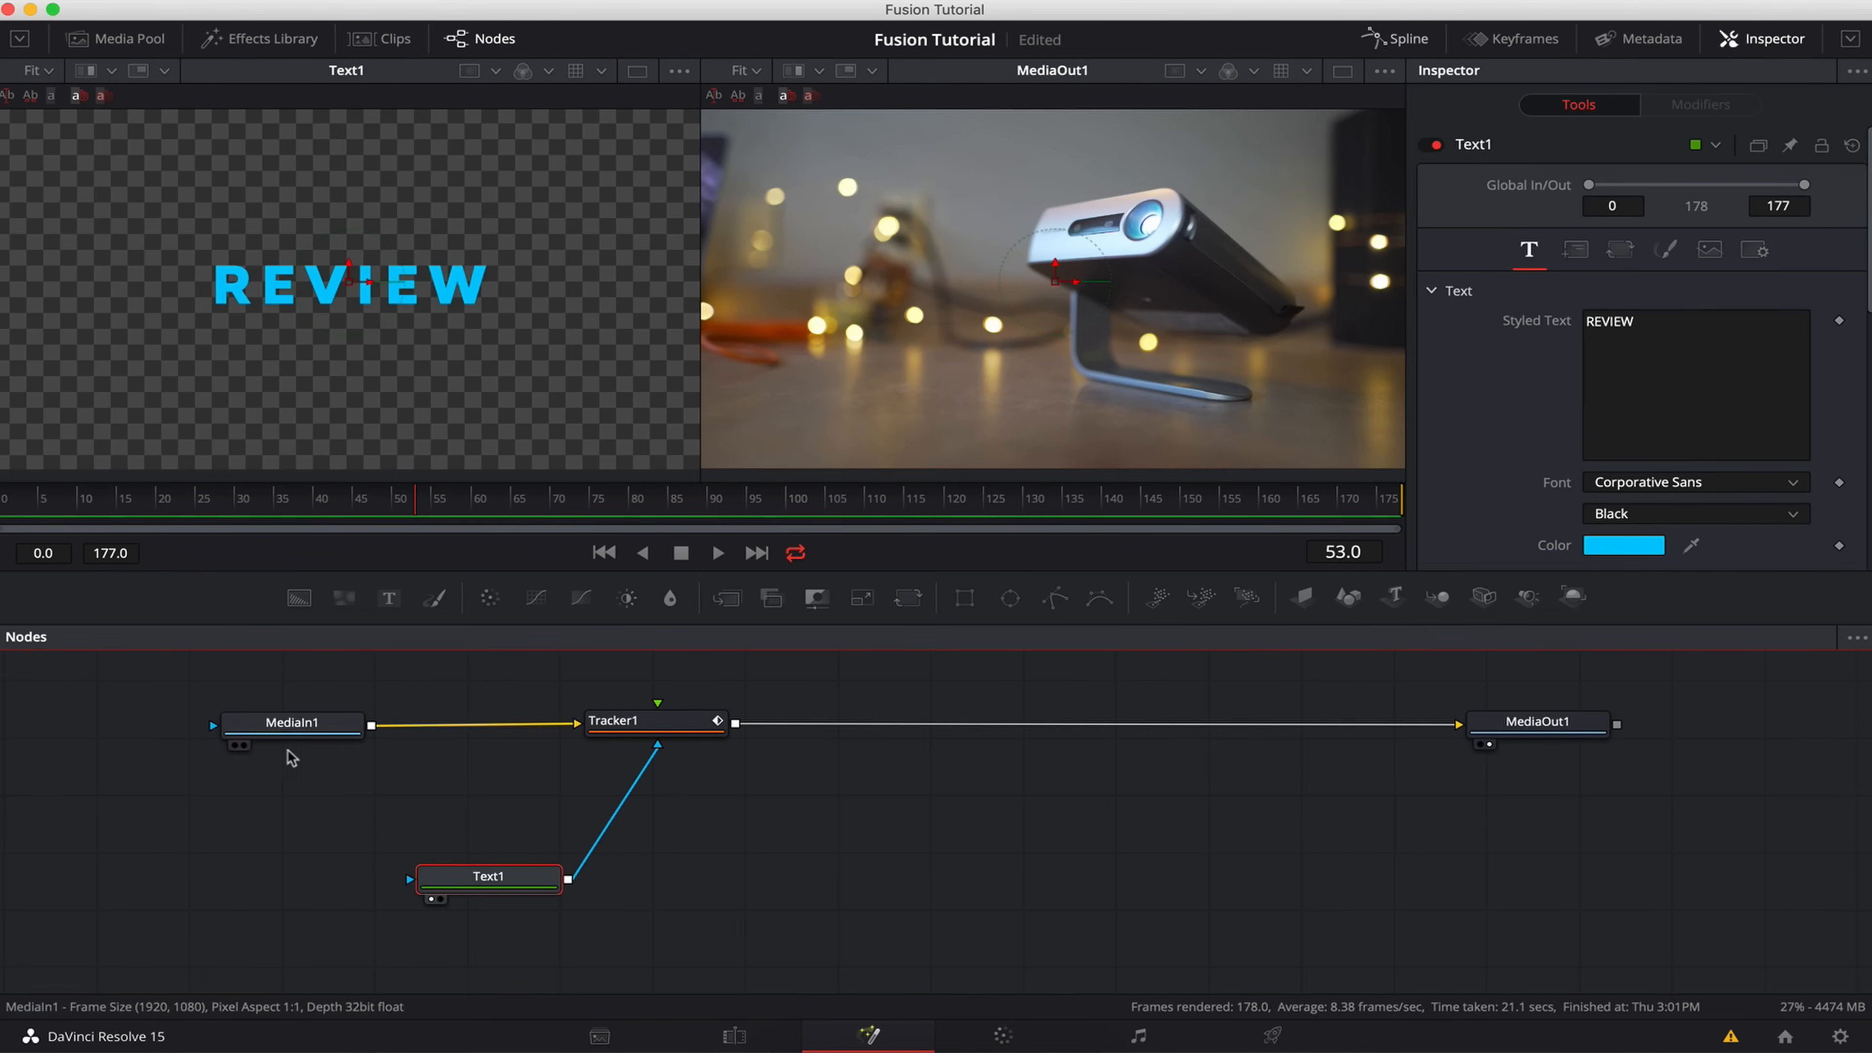
left_click(612, 816)
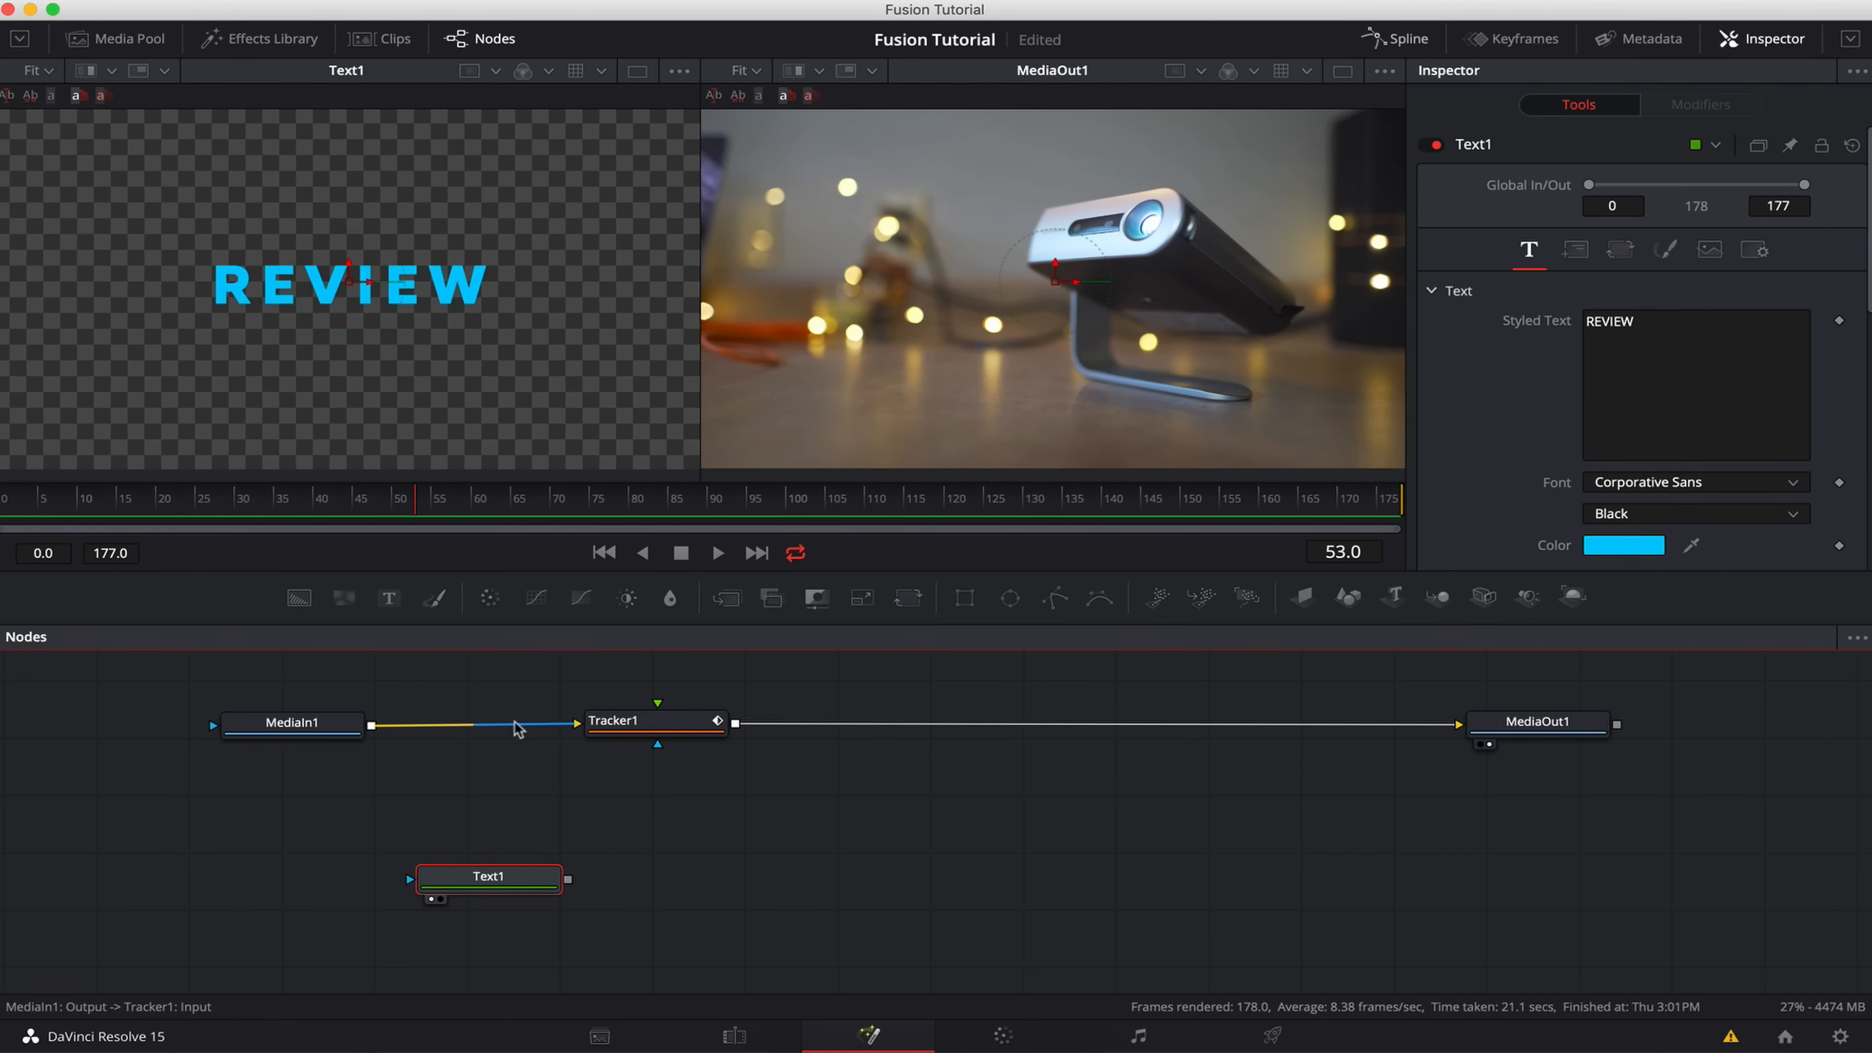
- Disconnect and reconnect the links from MediaIn1 to Tracker1 and from Tracker1 to MediaOut1
left_click(504, 726)
left_click_drag(370, 725, 577, 723)
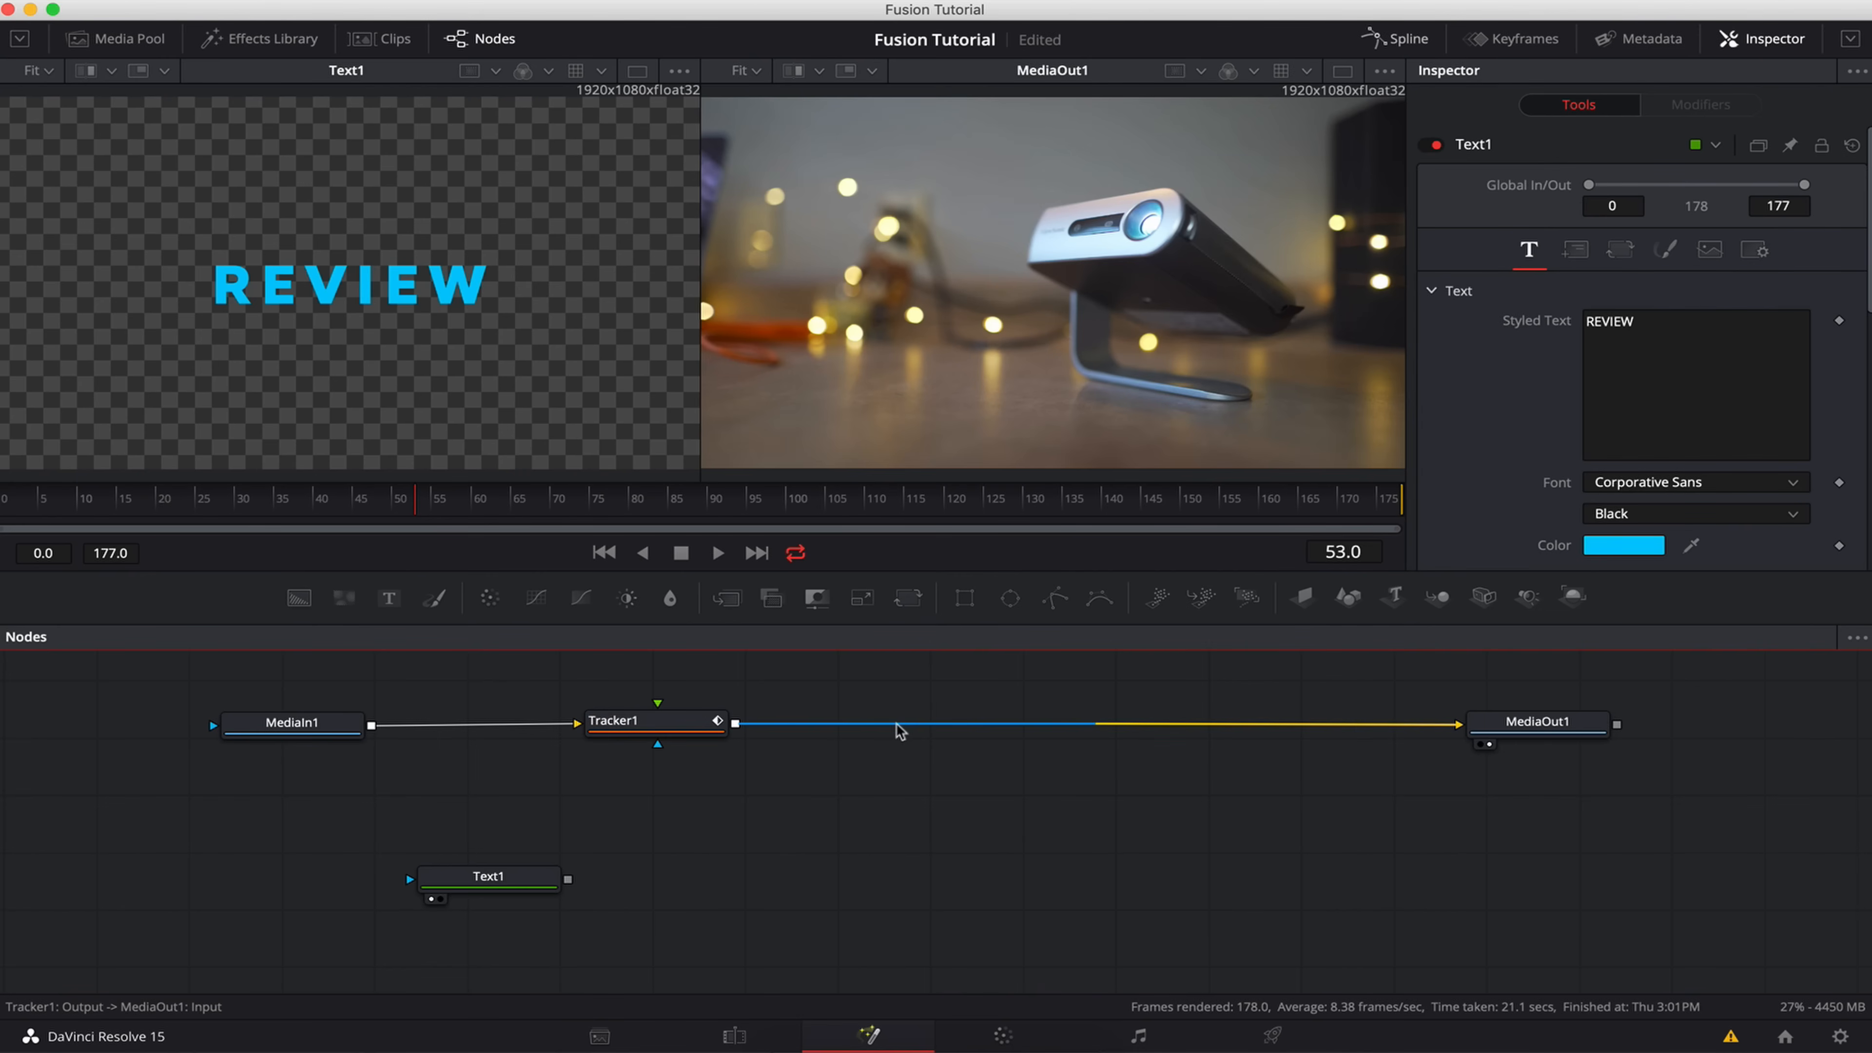
left_click(745, 724)
left_click_drag(735, 724, 1458, 724)
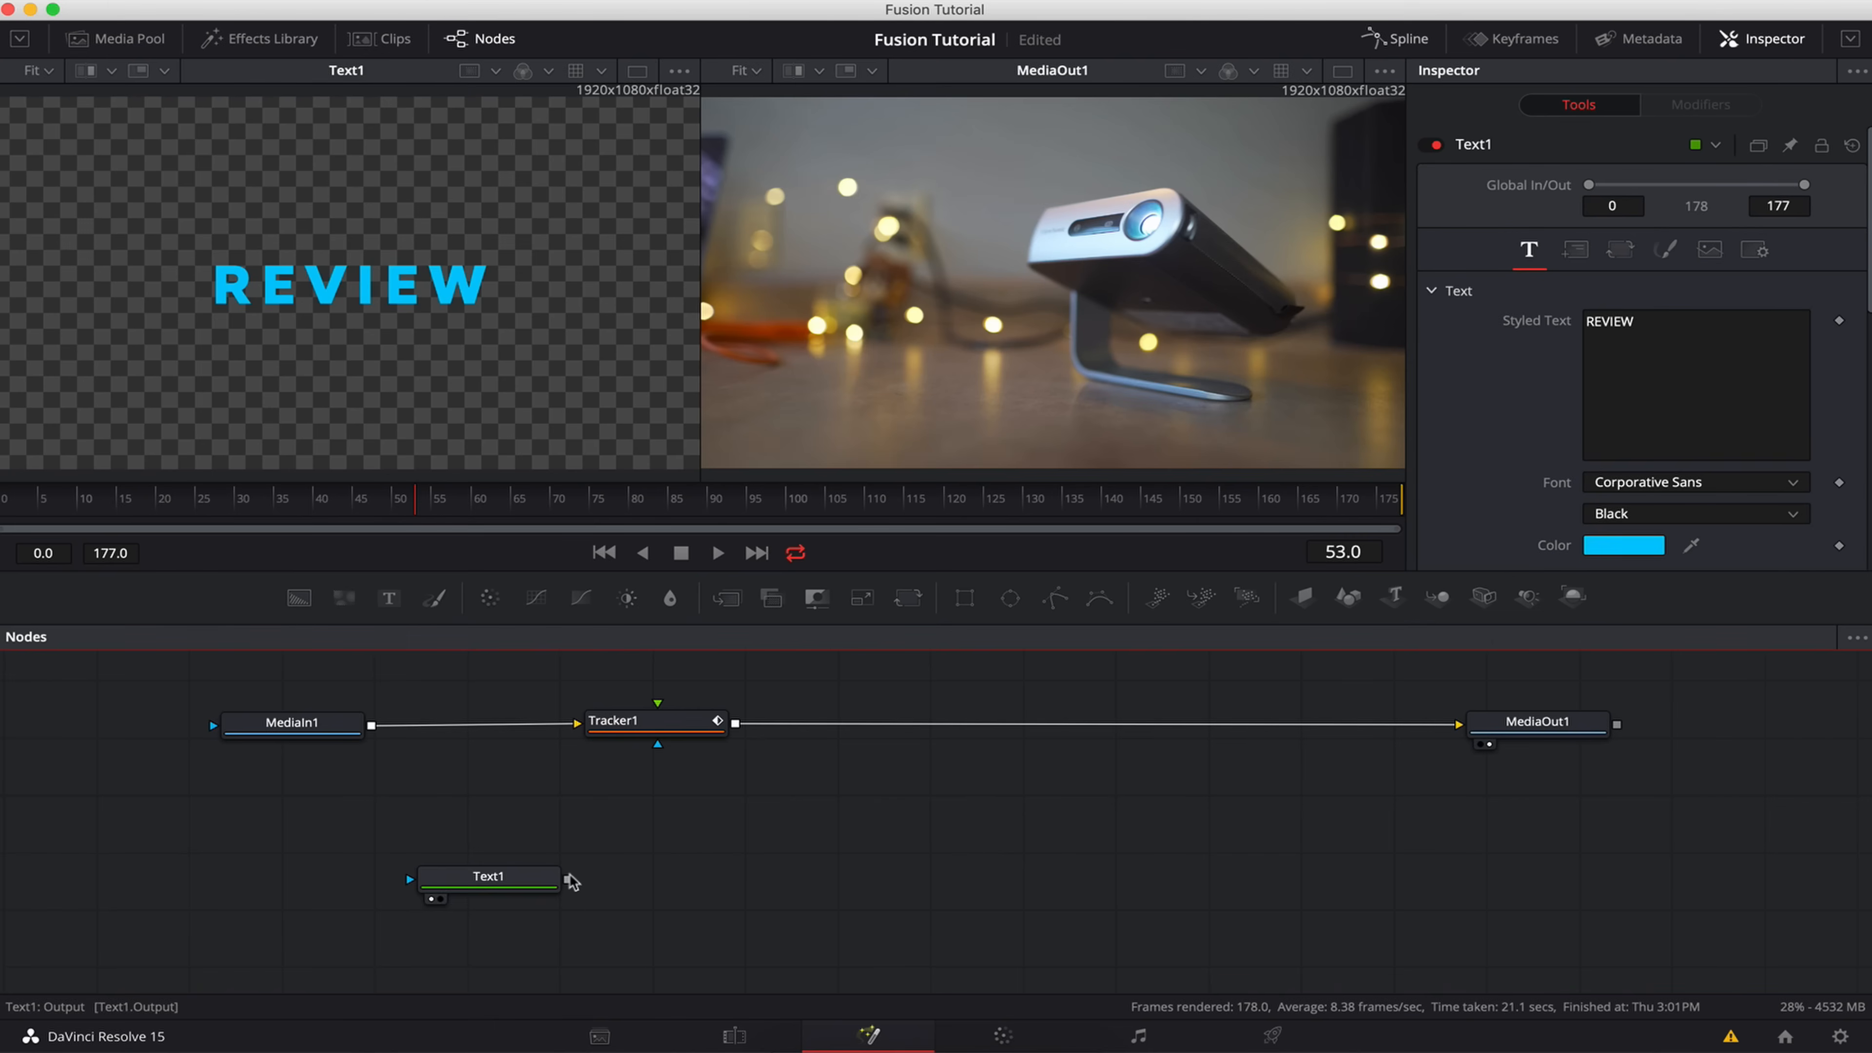
- Connect Text1's output to Tracker1's green foreground input, check the output at other frames and return to frame 53
left_click_drag(572, 883, 658, 707)
left_click_drag(423, 500, 1117, 476)
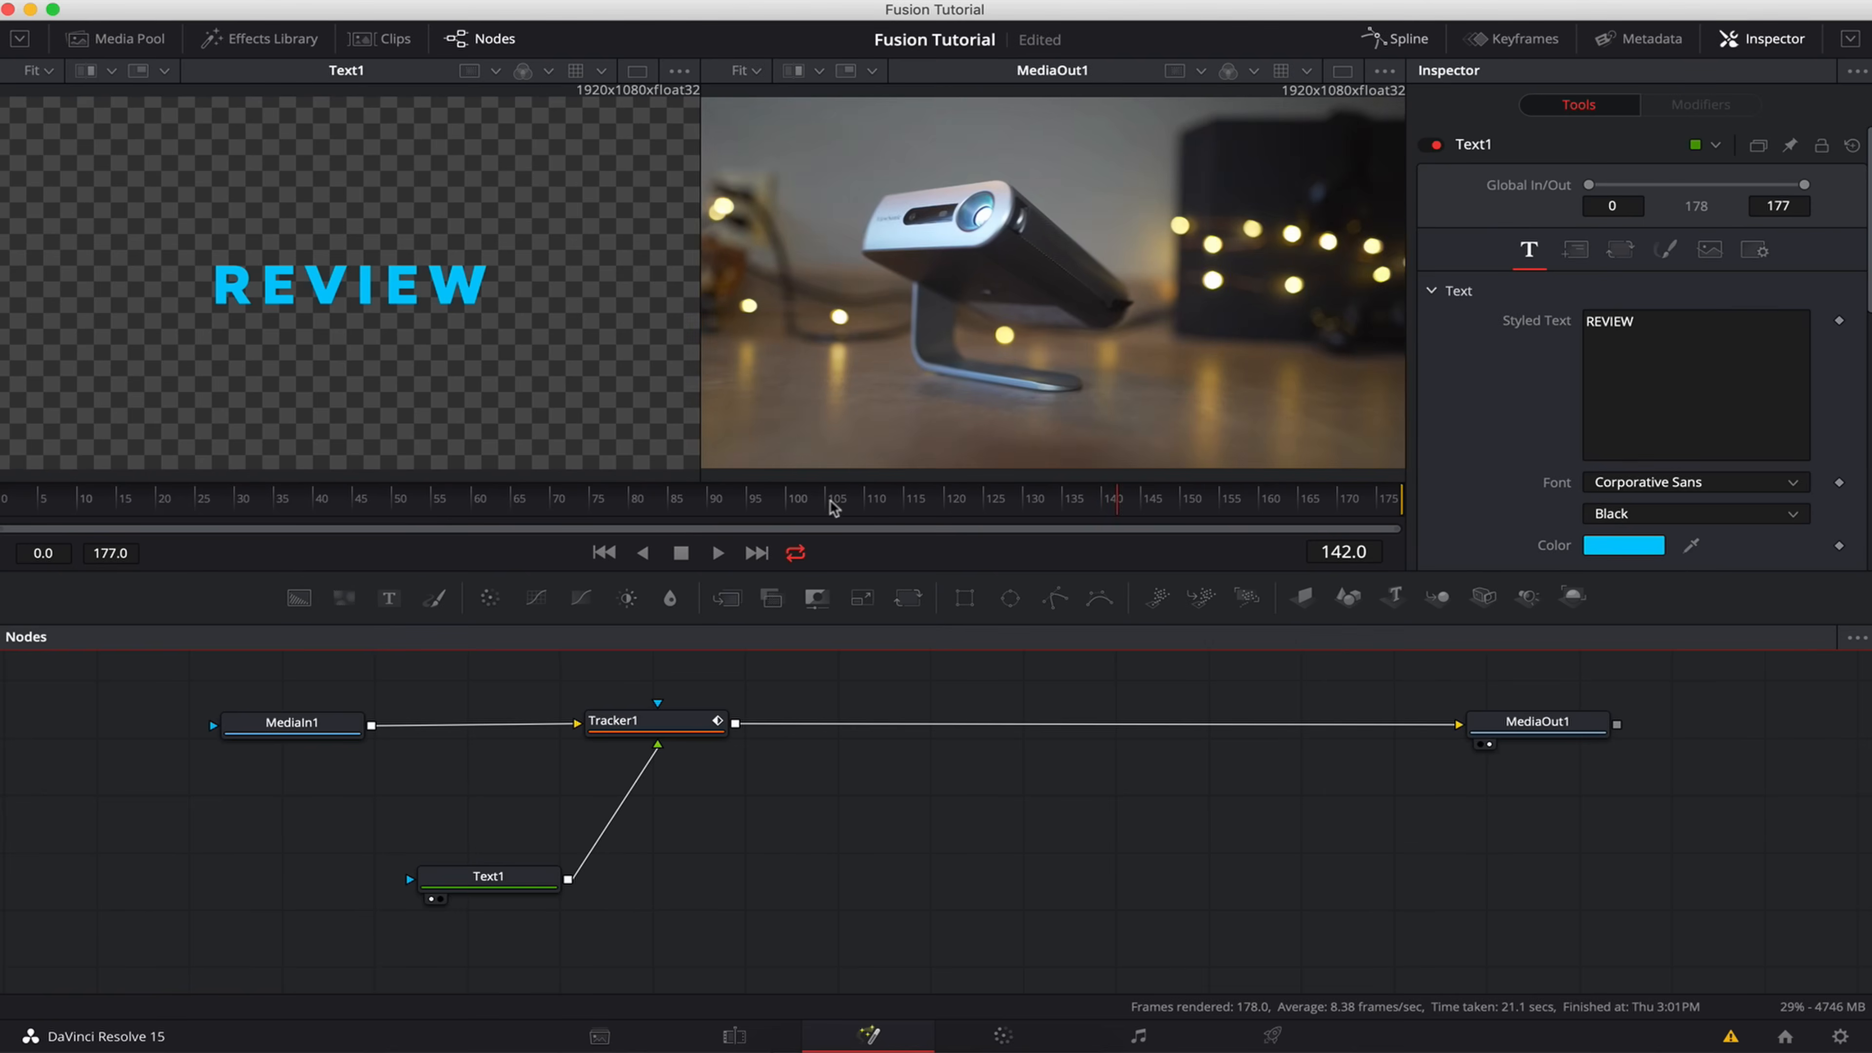
left_click(419, 509)
- Set Tracker1's operation to Match Move and scrub through the frames to check how the REVIEW text follows
left_click(681, 724)
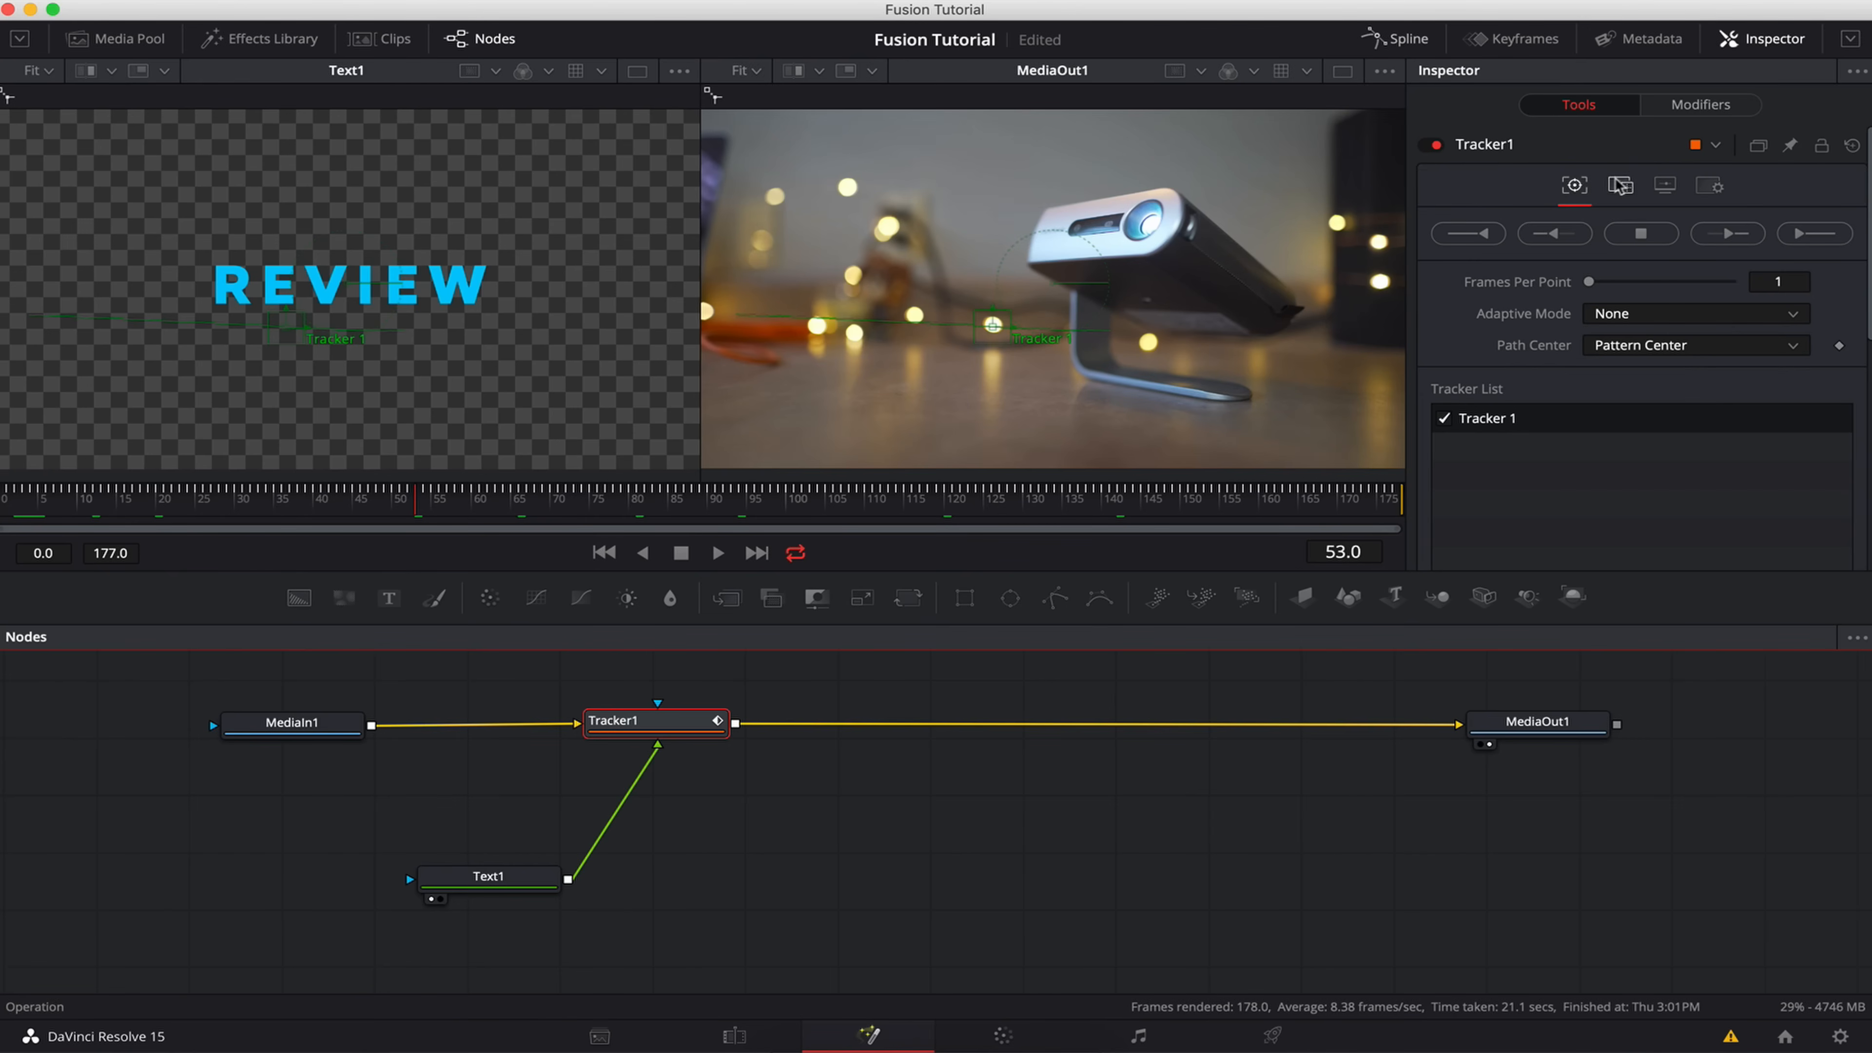
left_click(1617, 189)
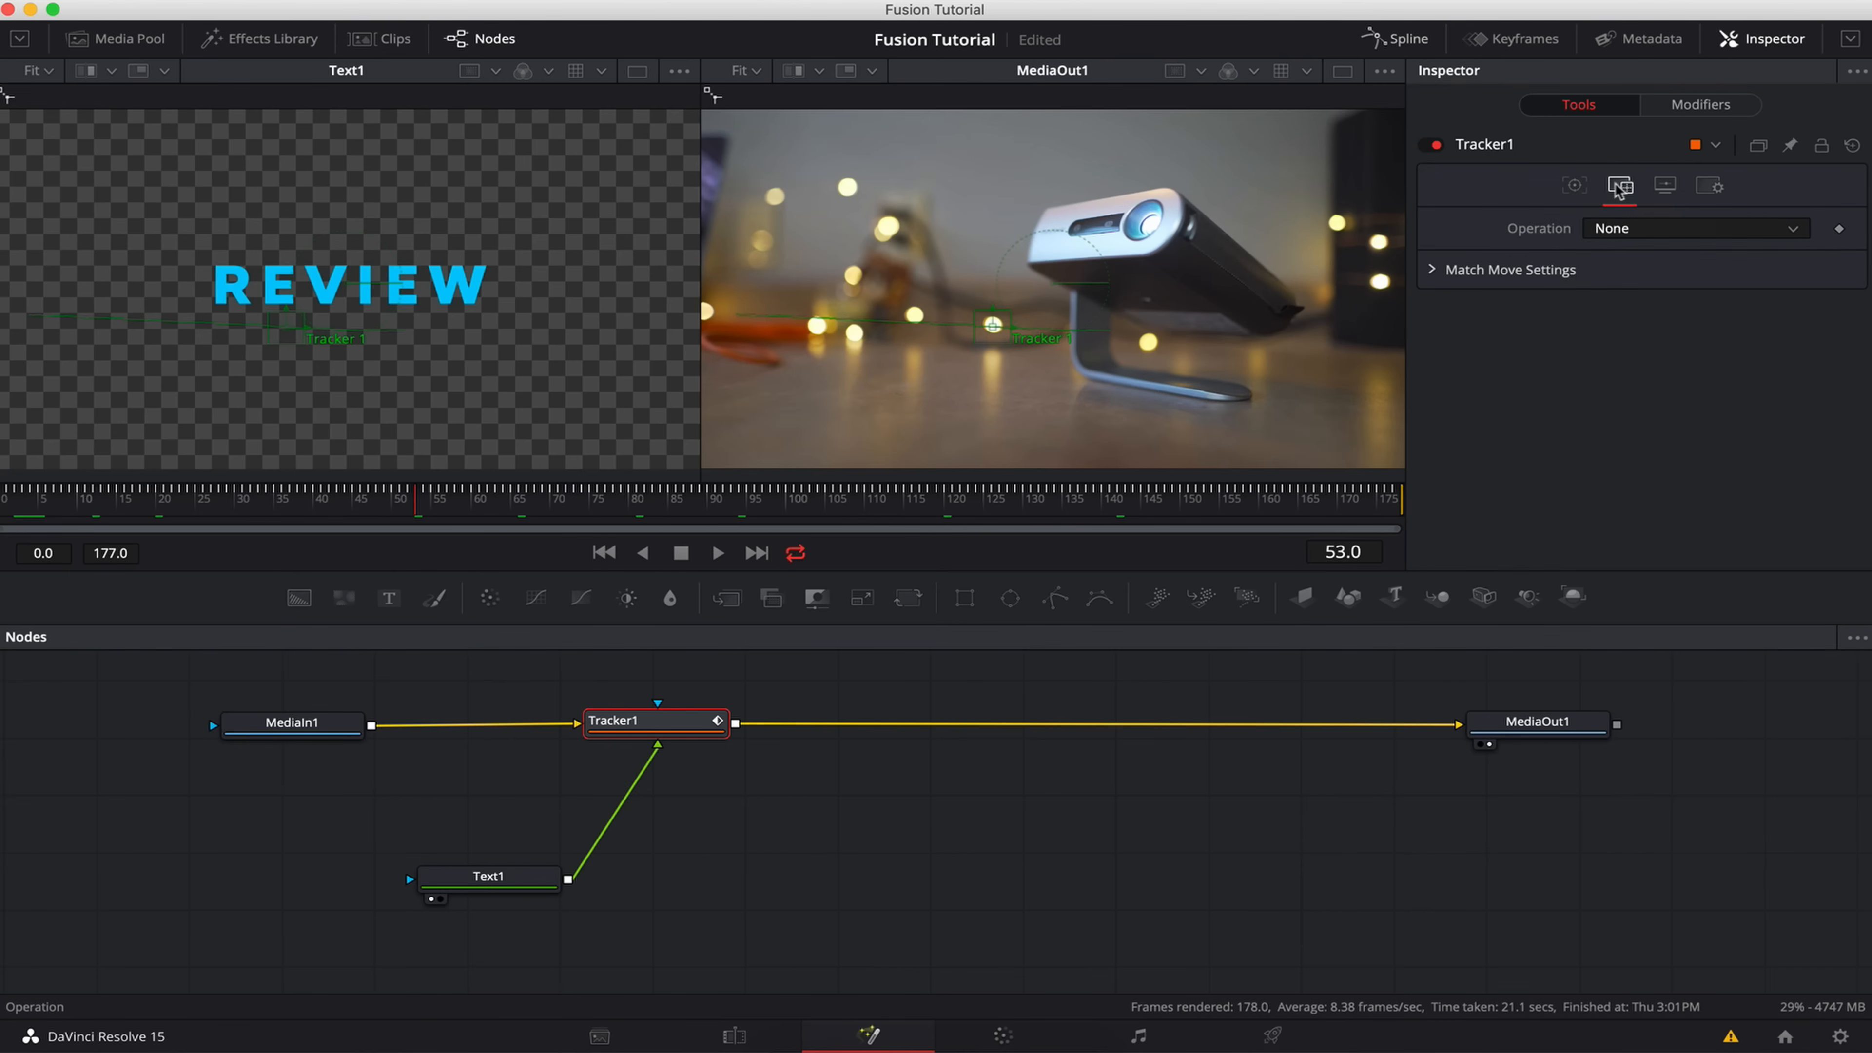
left_click(1602, 232)
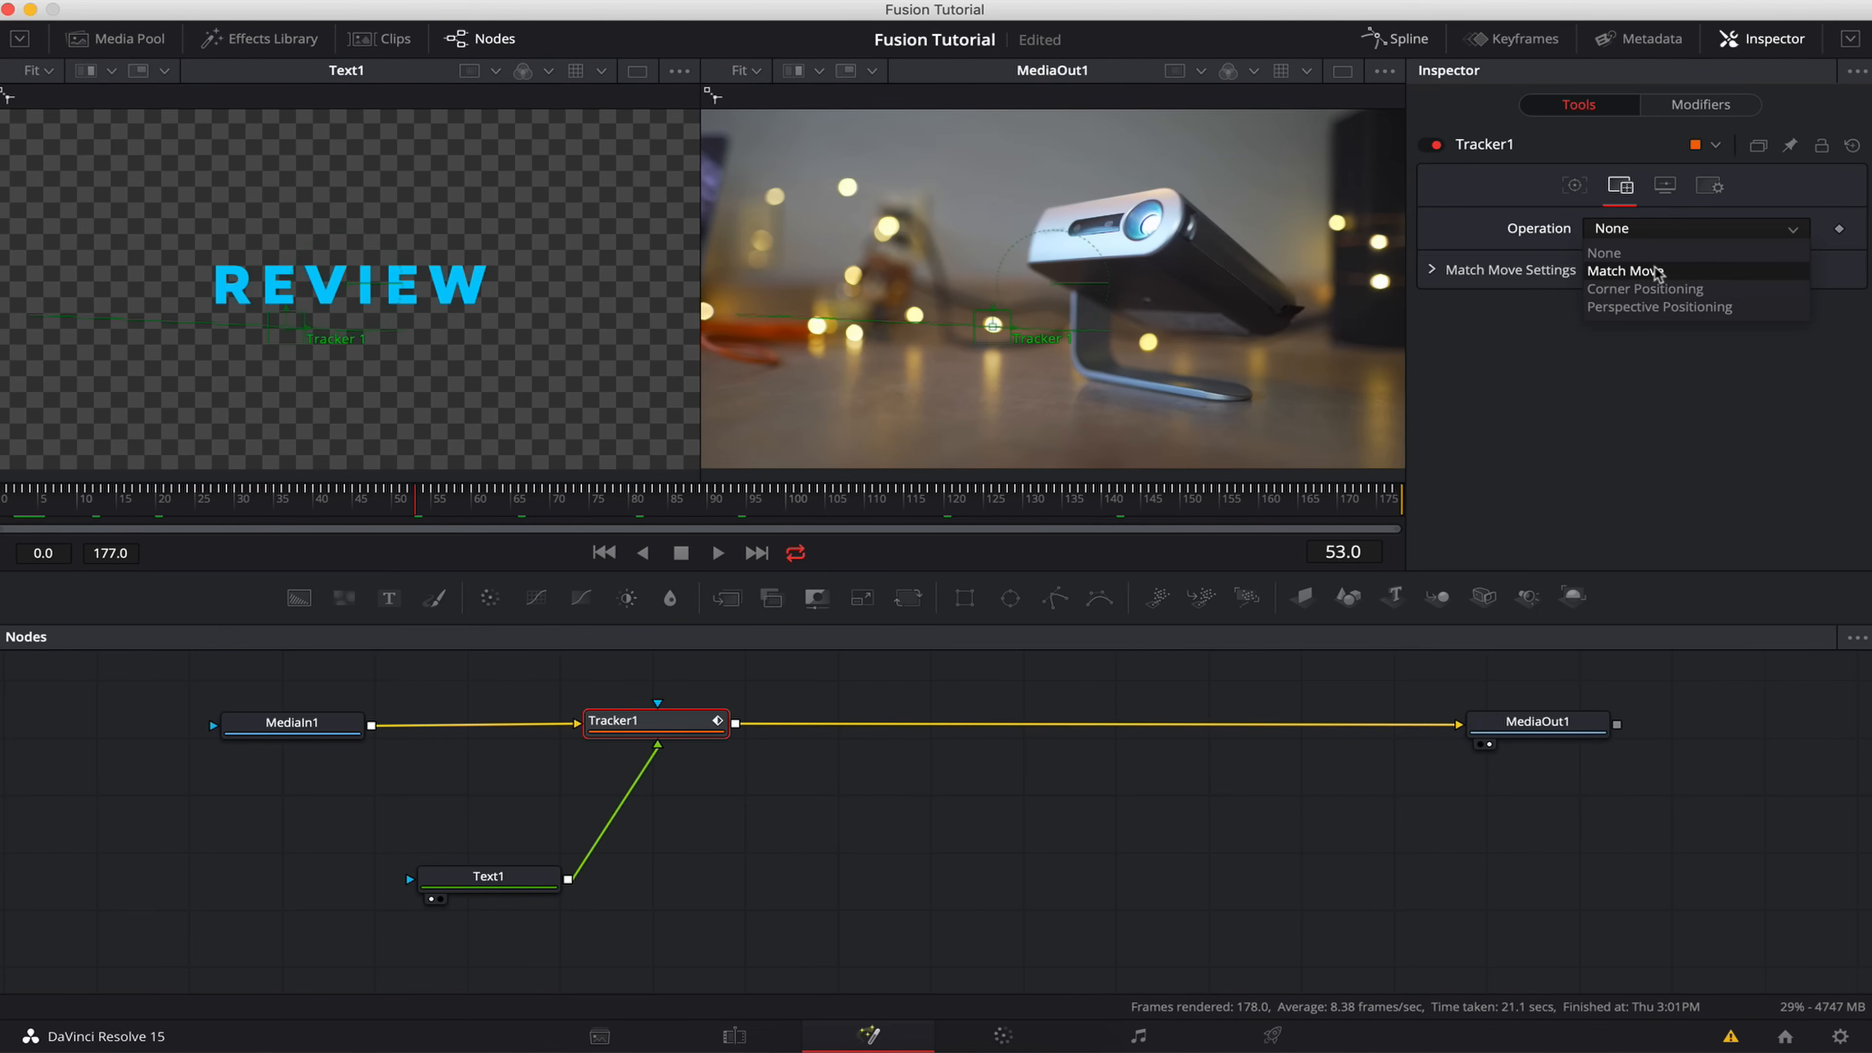
left_click(1657, 268)
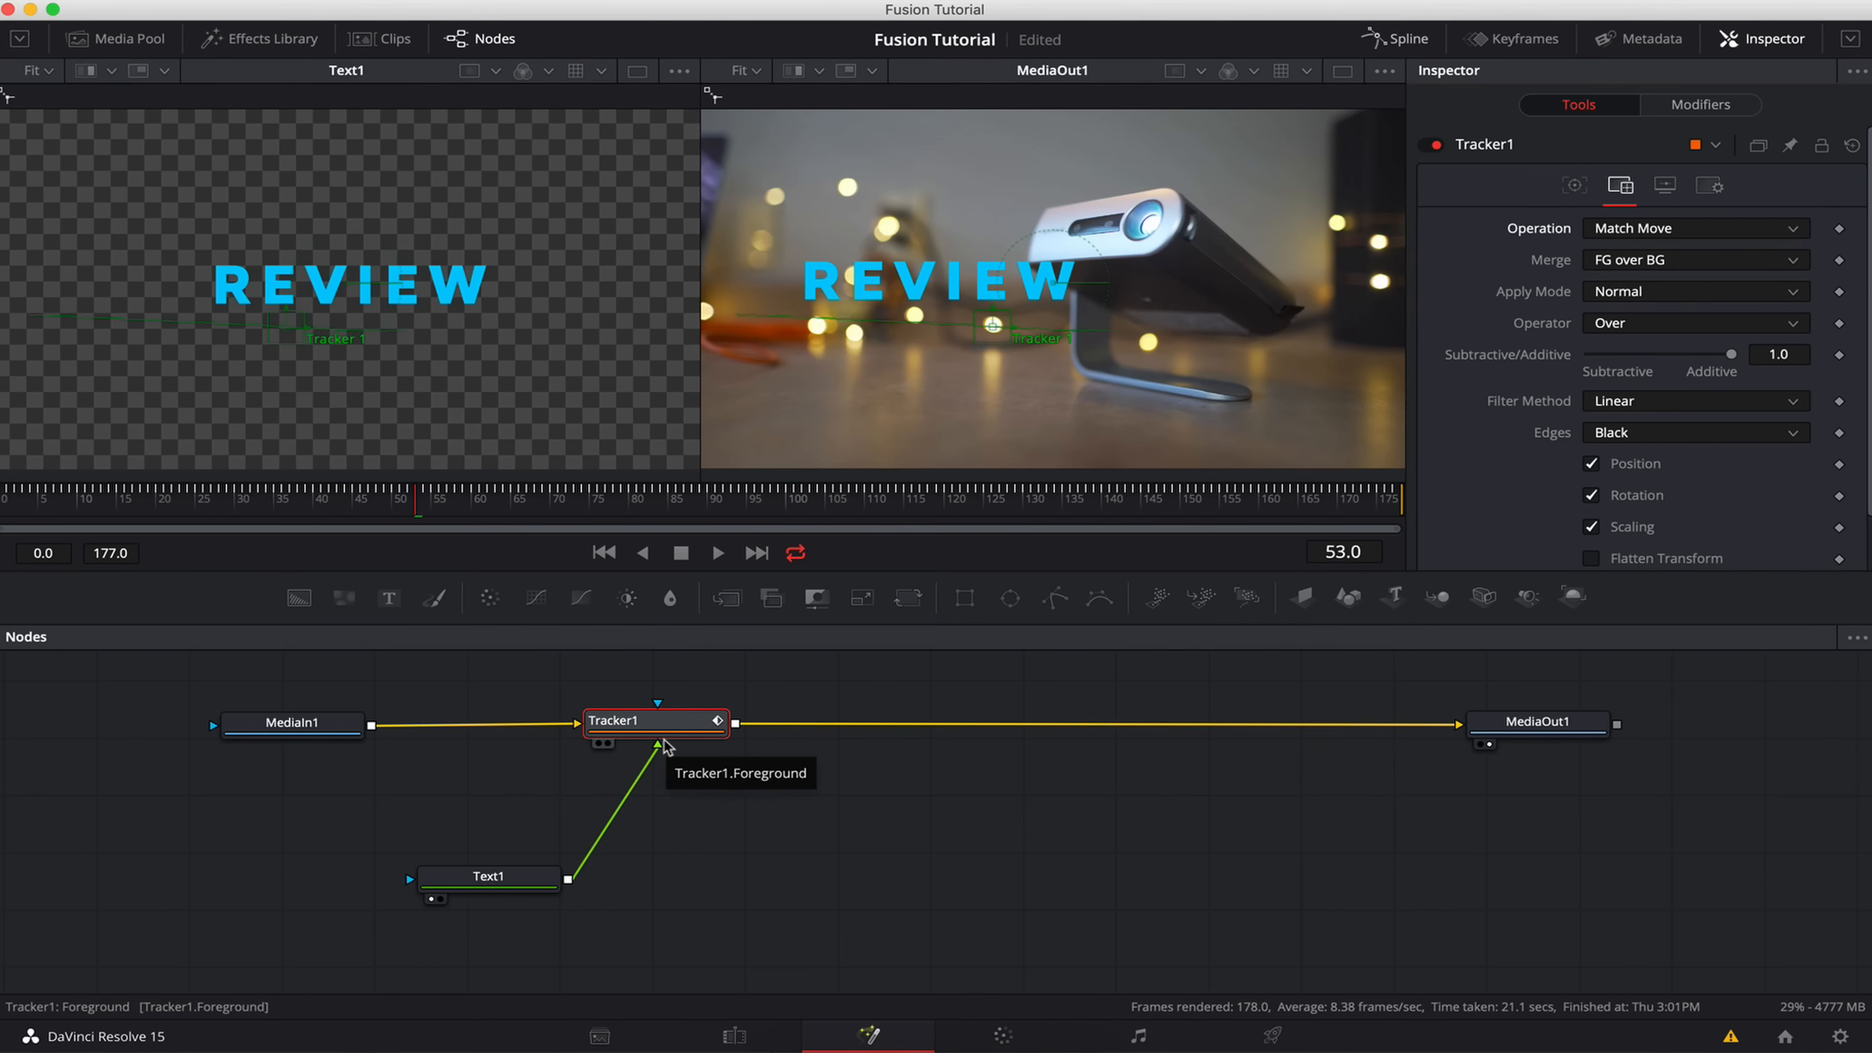
left_click_drag(164, 503, 481, 509)
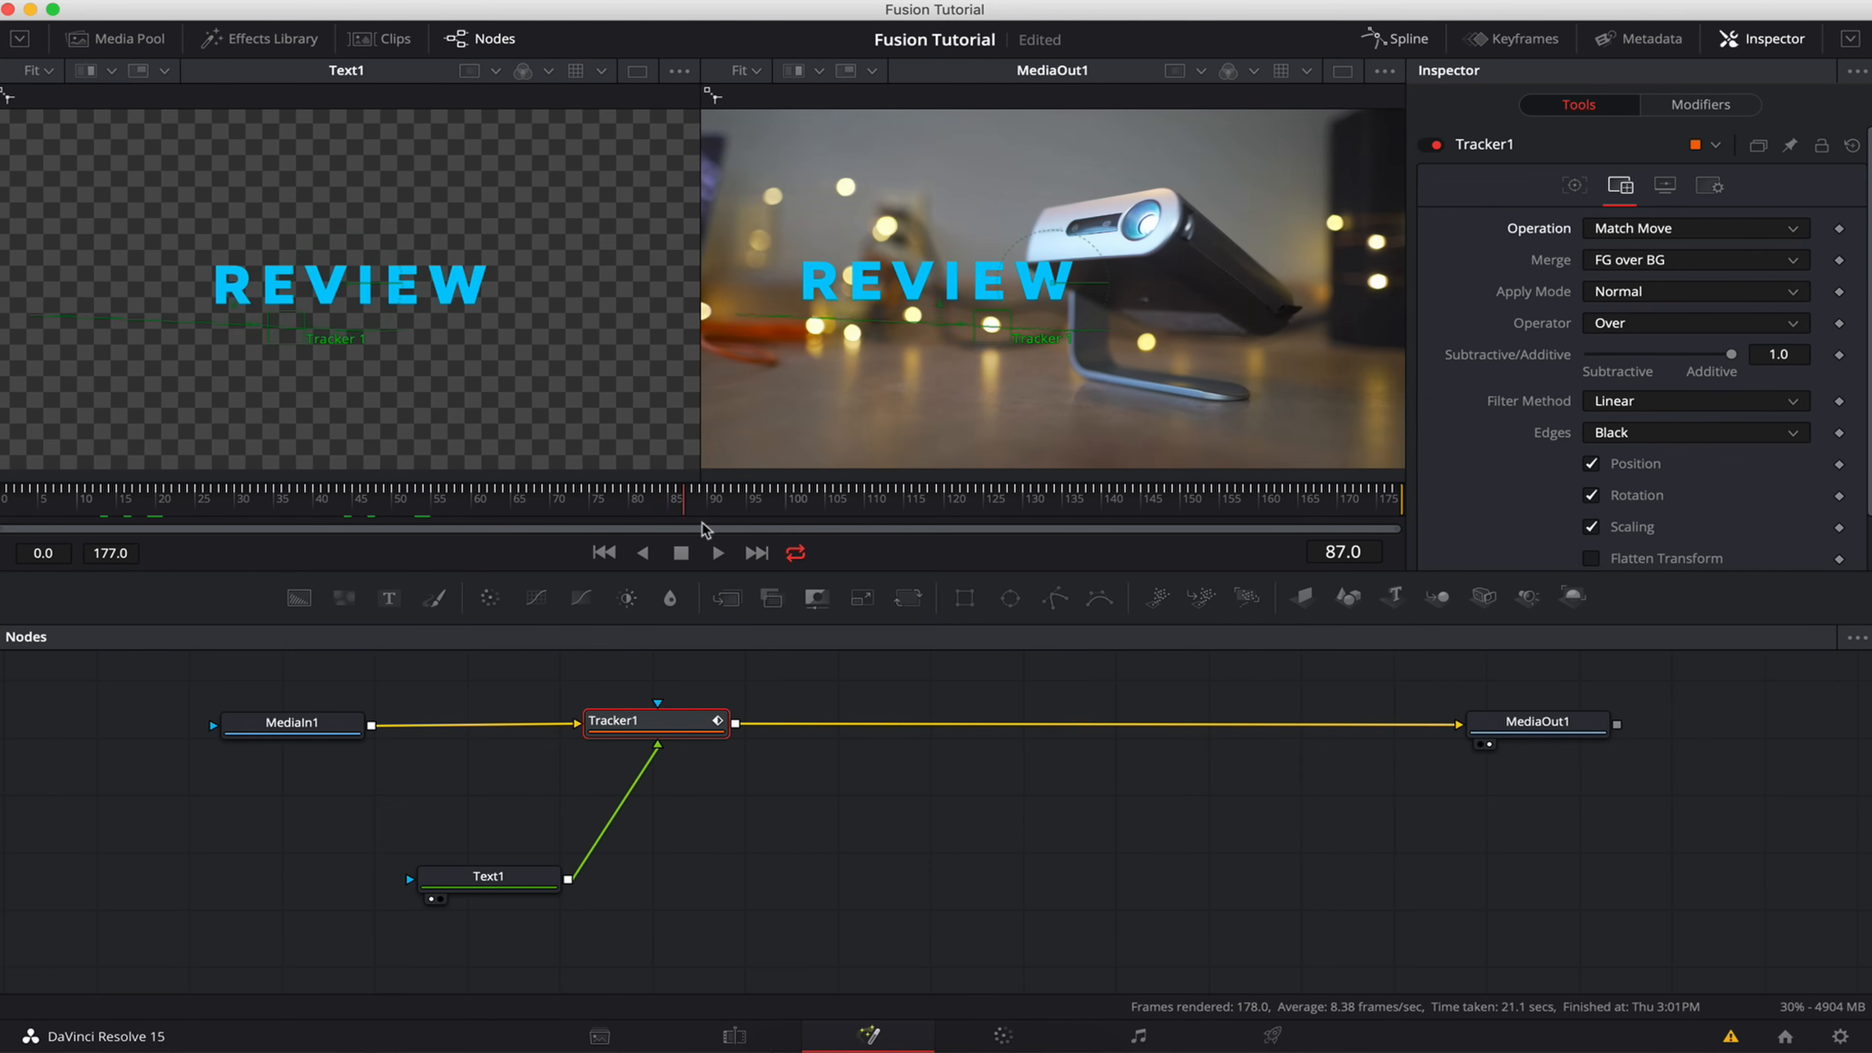
left_click_drag(705, 529, 752, 529)
left_click_drag(885, 519, 1116, 517)
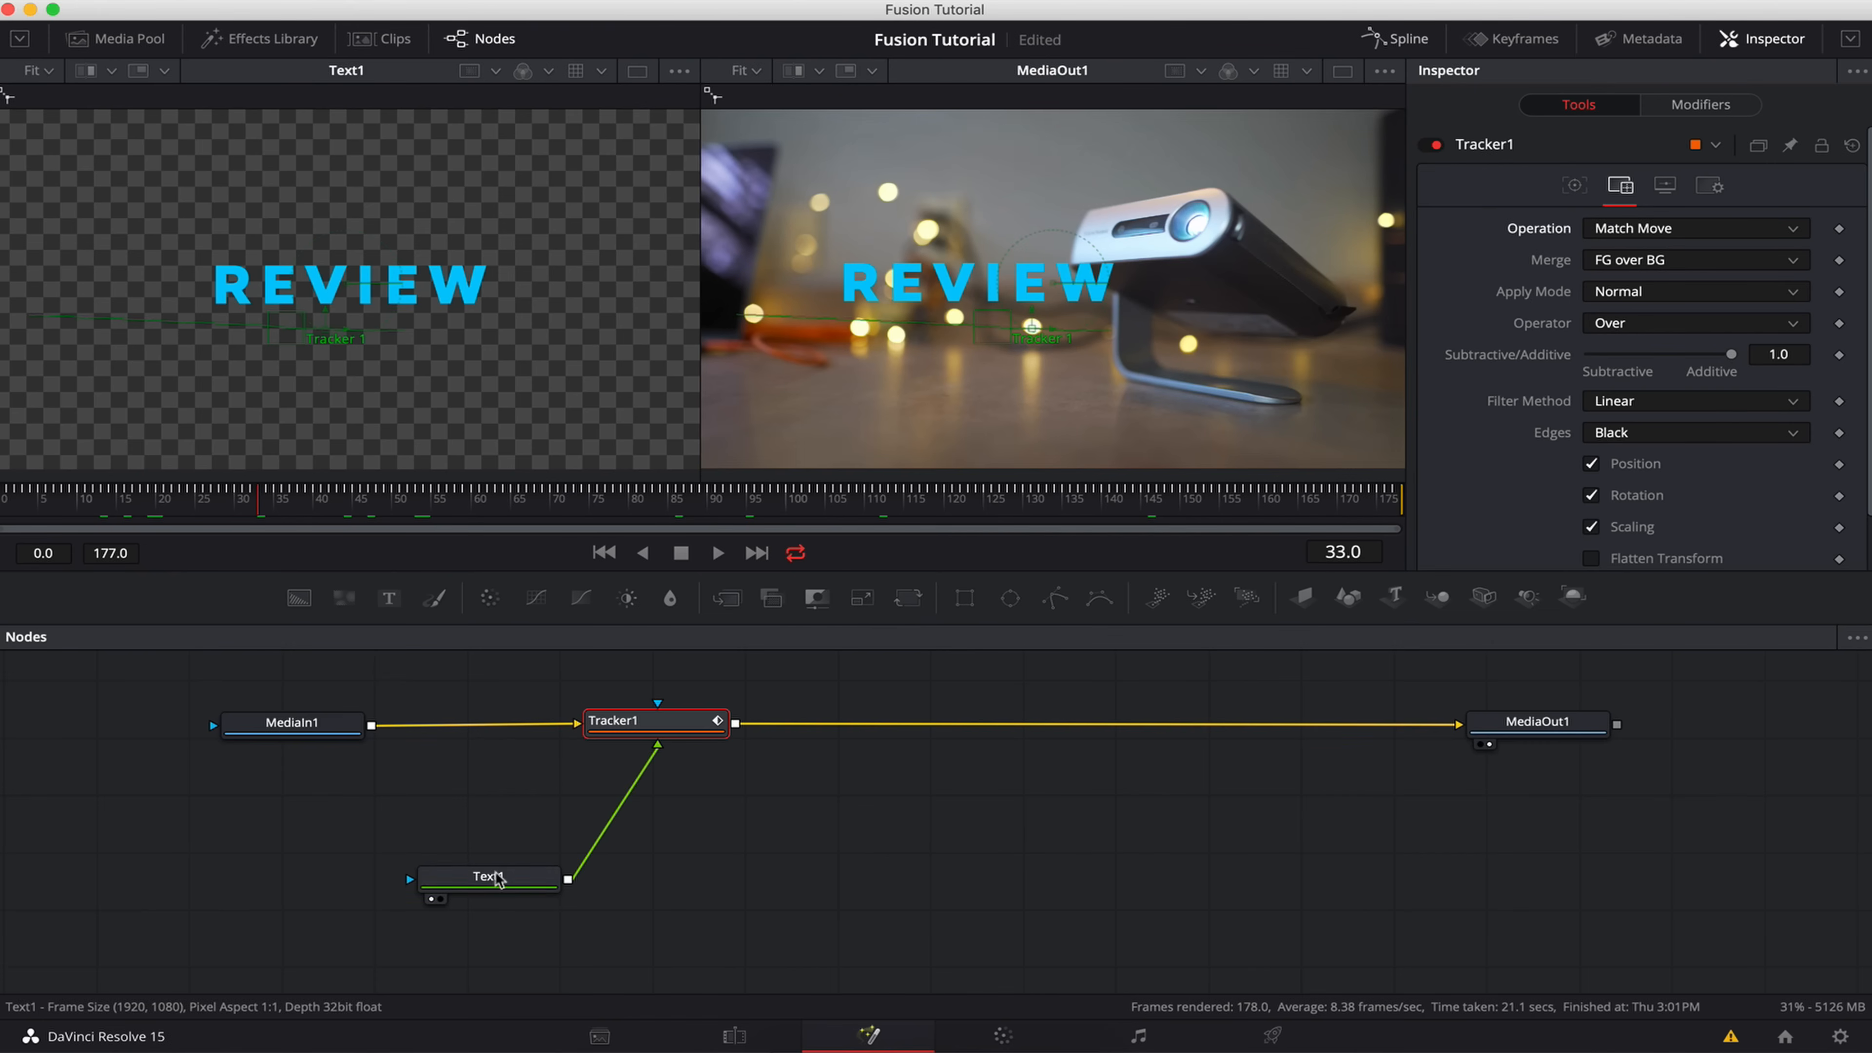
- Move the REVIEW text onto the tabletop beneath the projector and play back the clip to check its movement
left_click(509, 879)
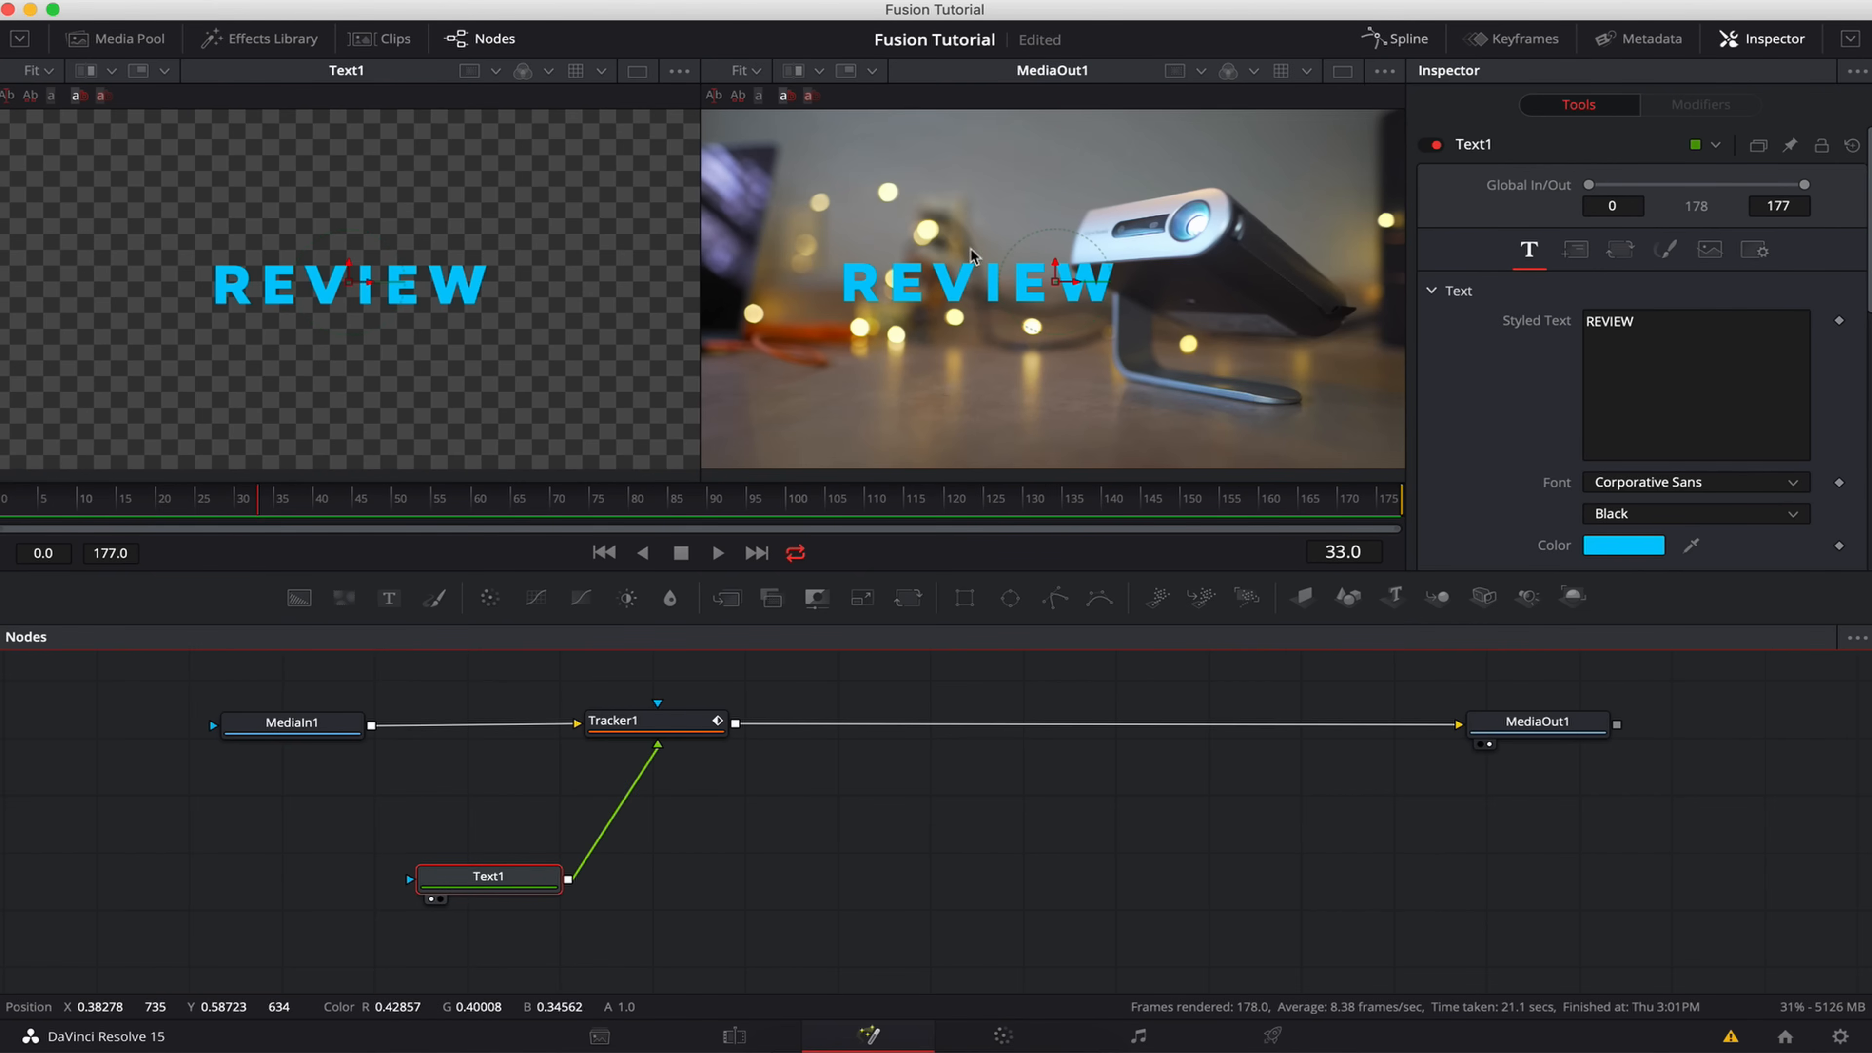
left_click_drag(1052, 287, 1273, 405)
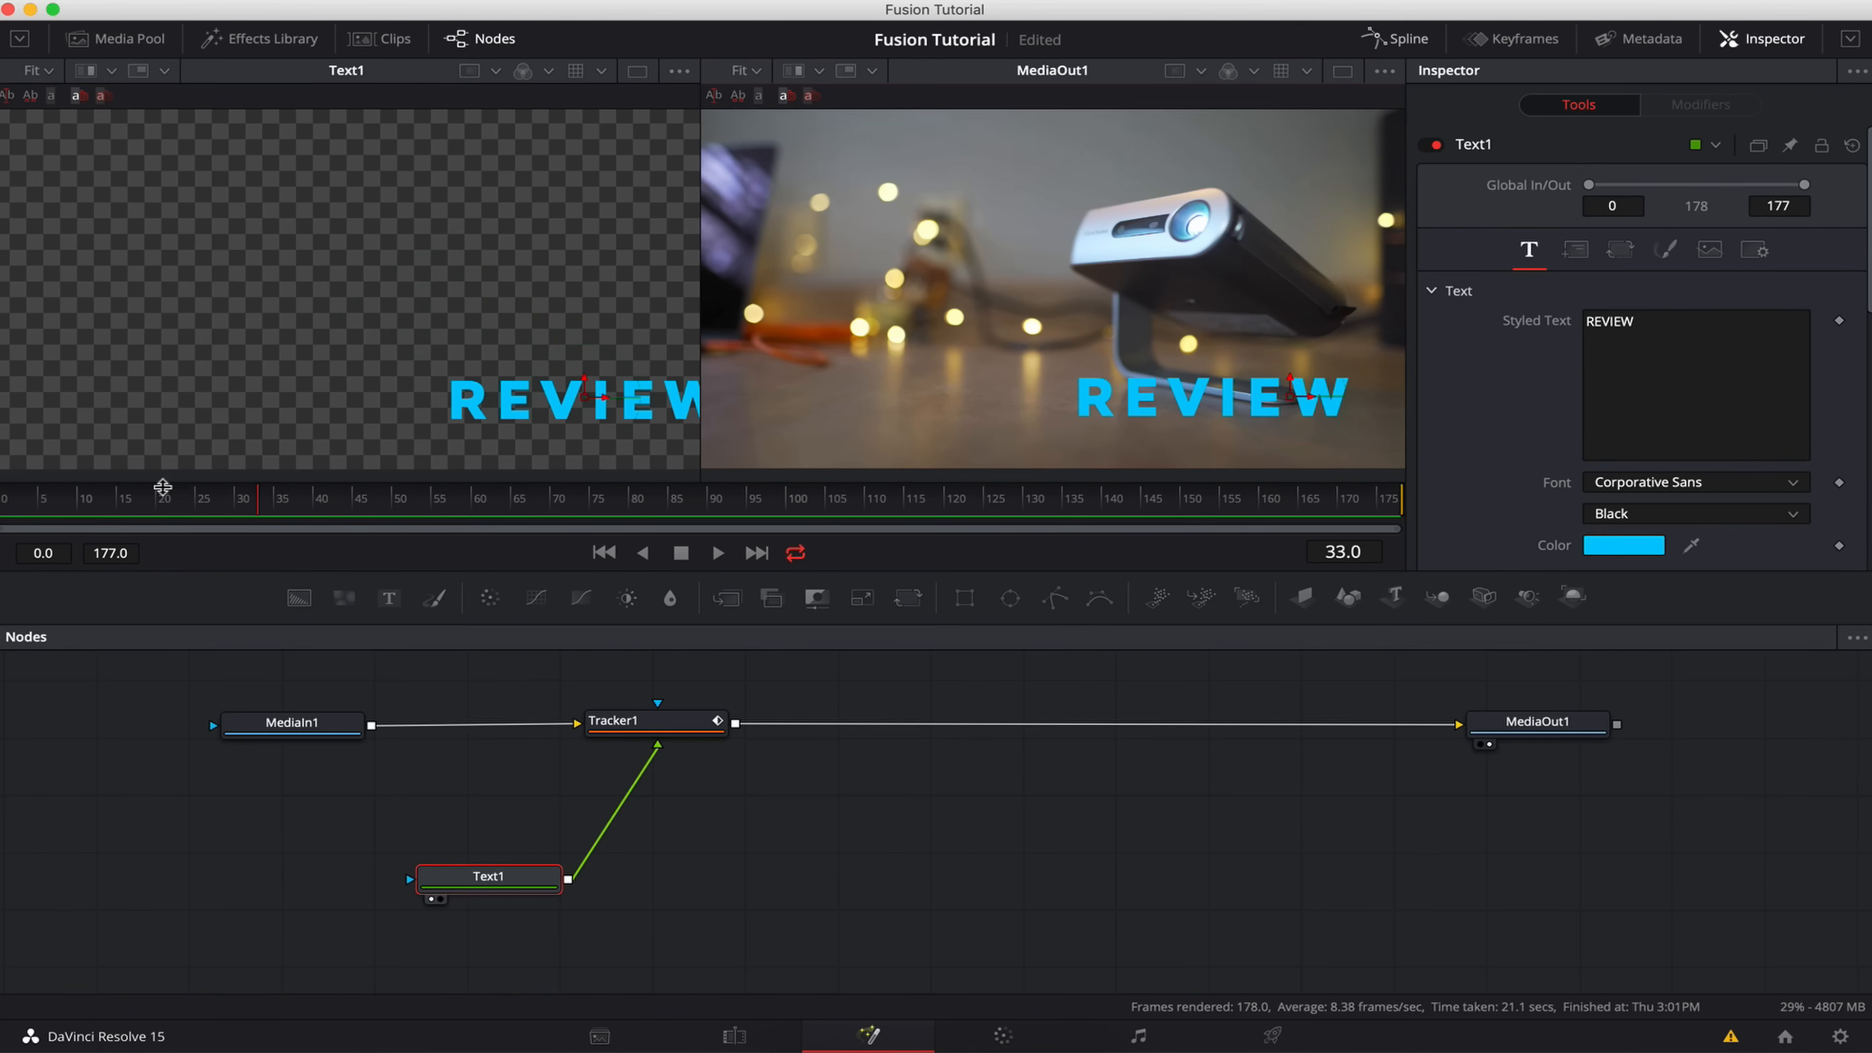
key("space")
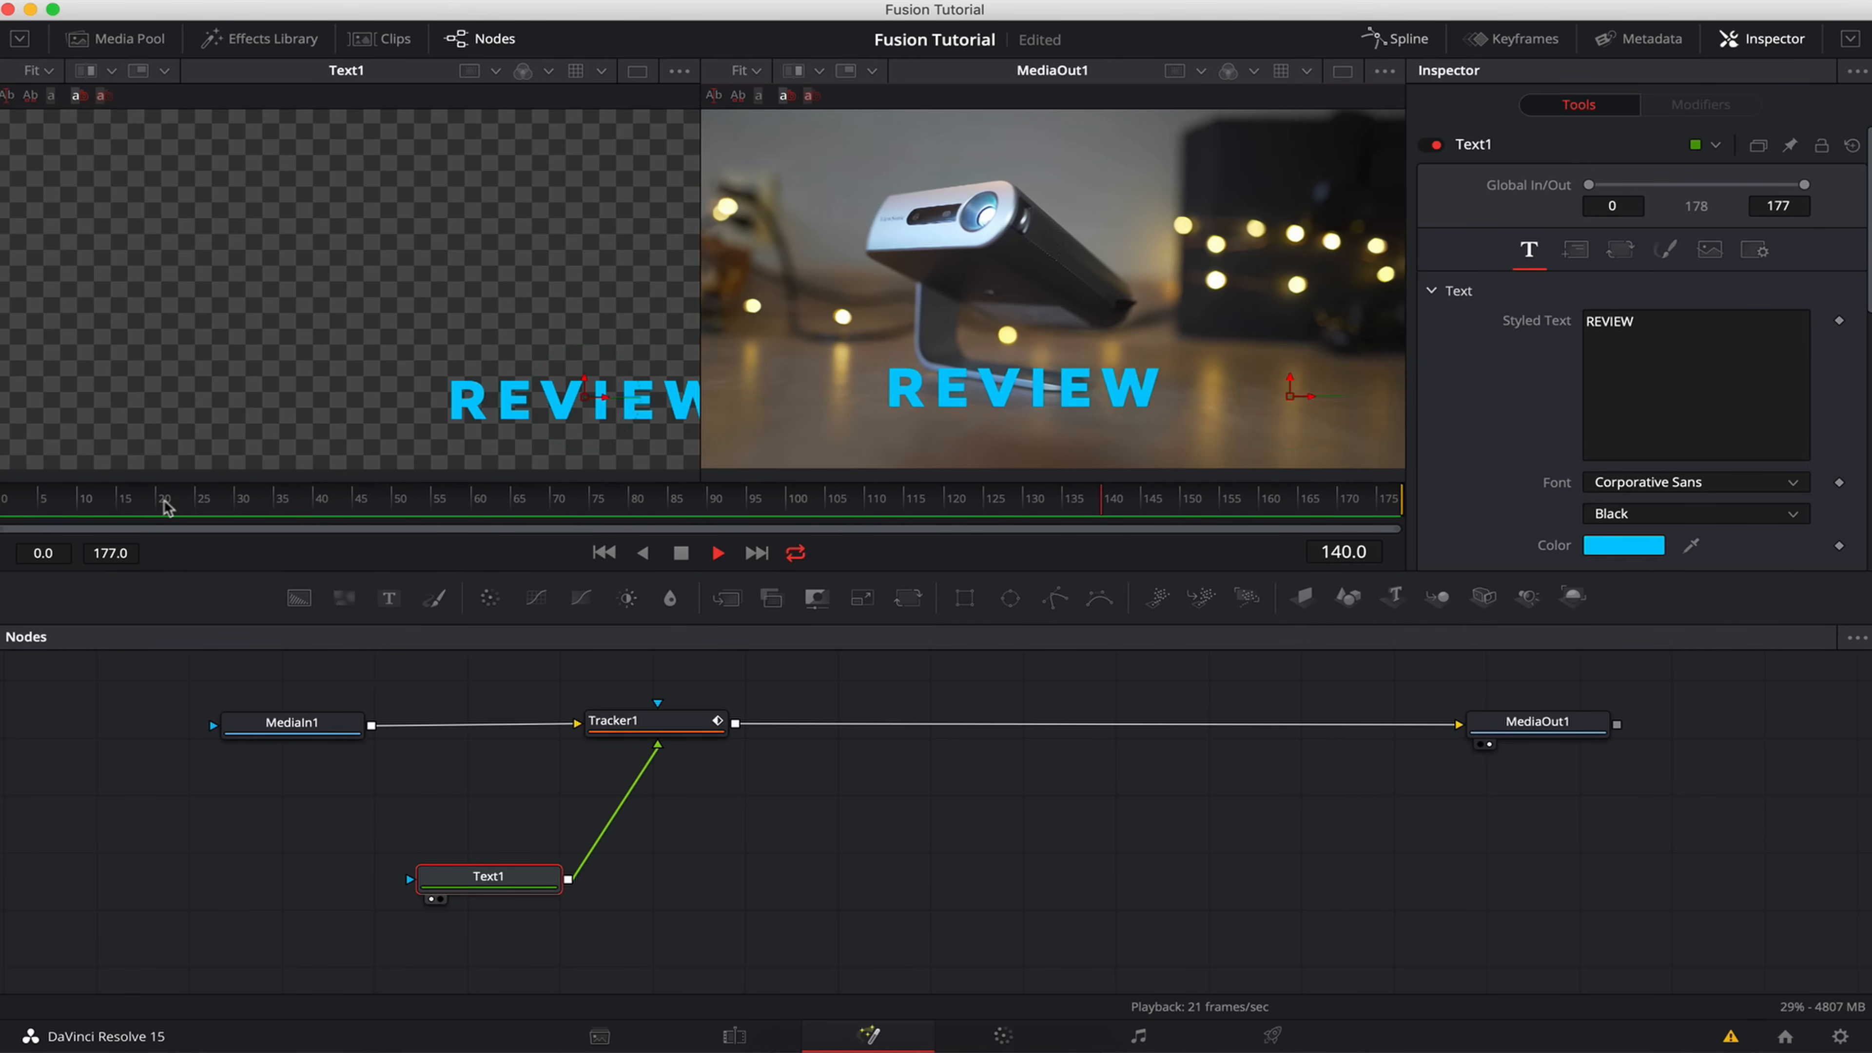
key("space")
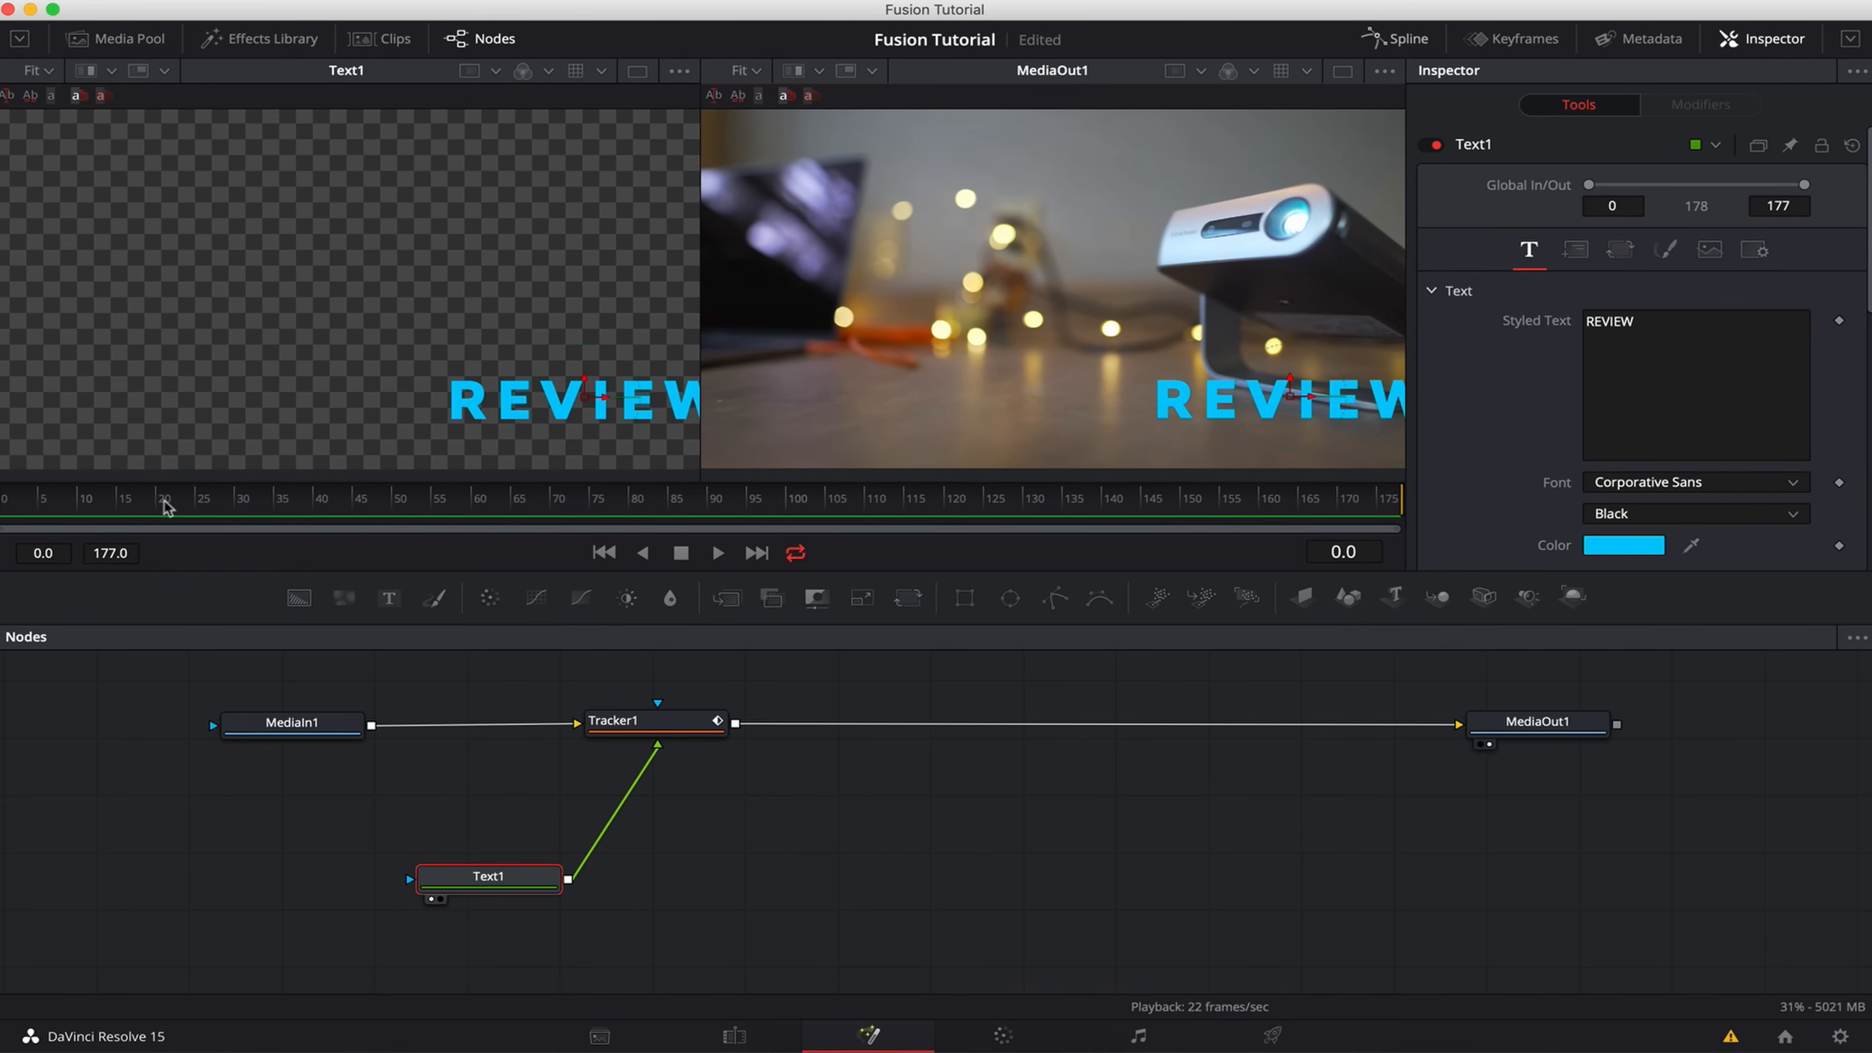
left_click_drag(767, 509, 599, 508)
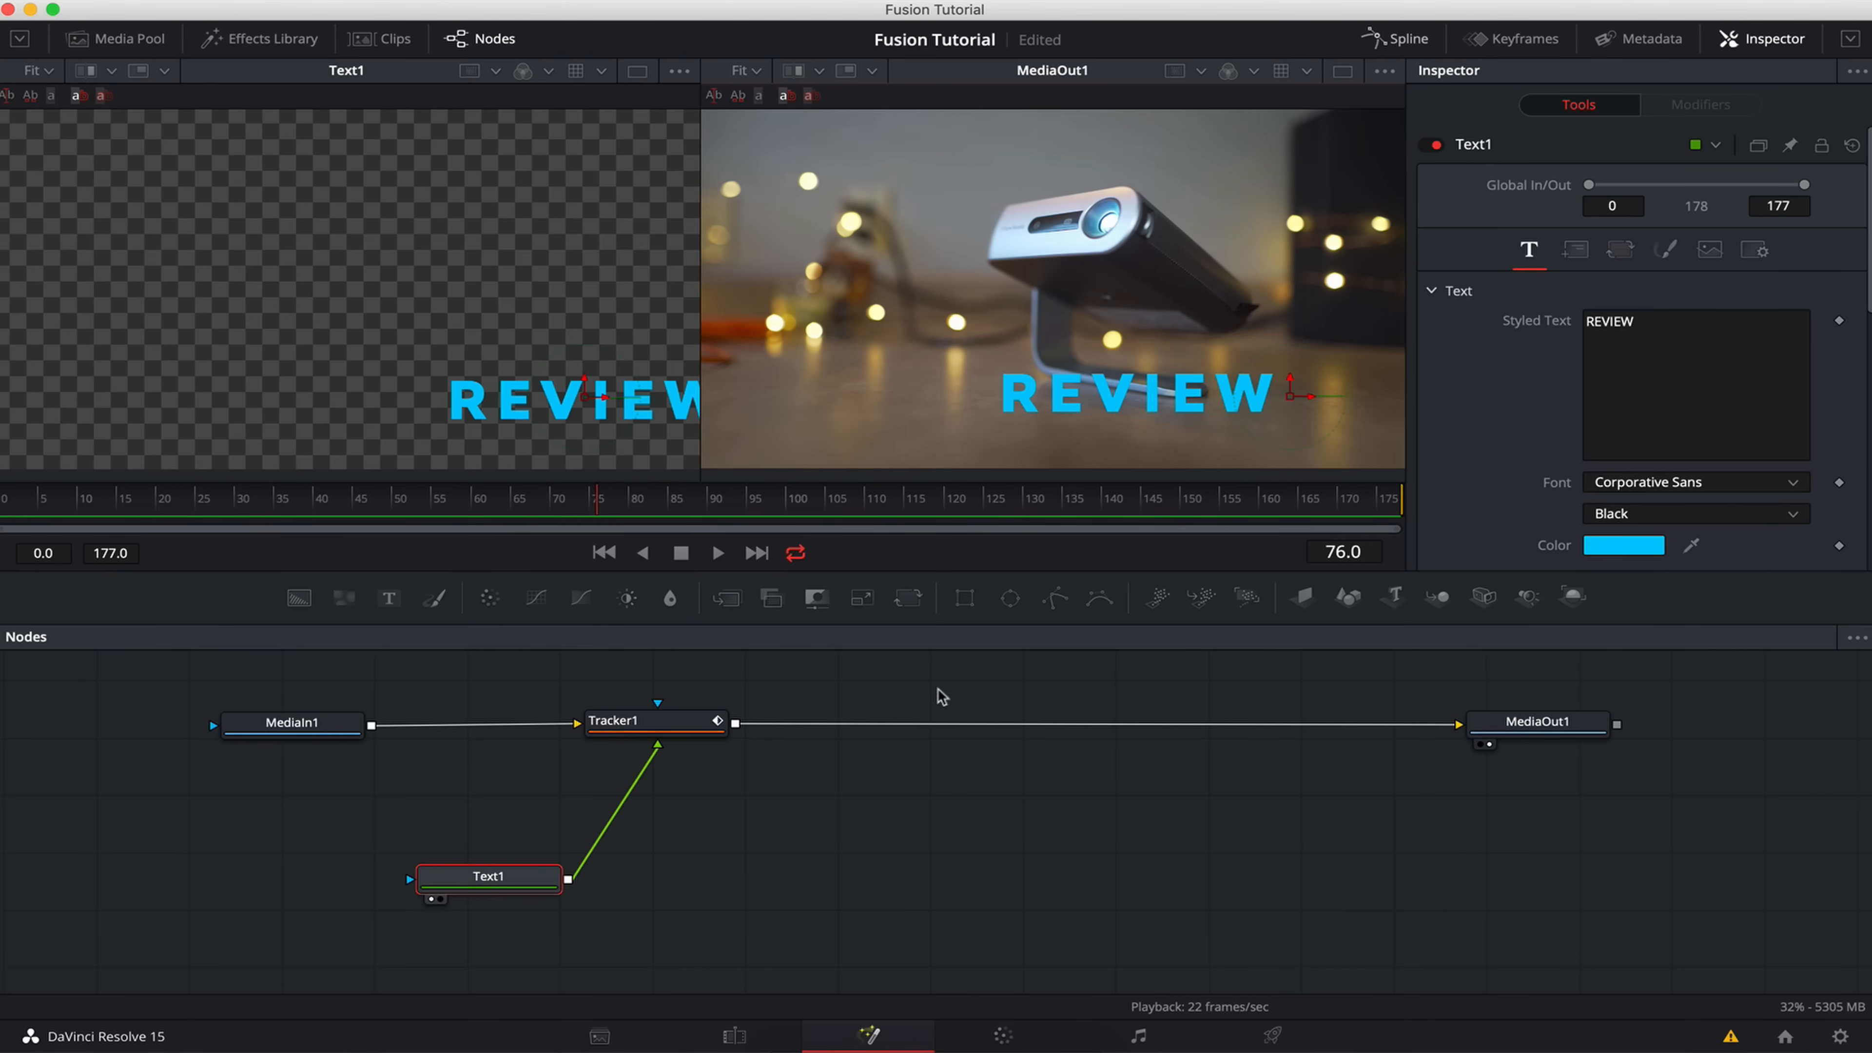
- Scrub through Fusion Clip 1 on the Edit page to check the tracked text and return to the Fusion page
left_click(734, 1036)
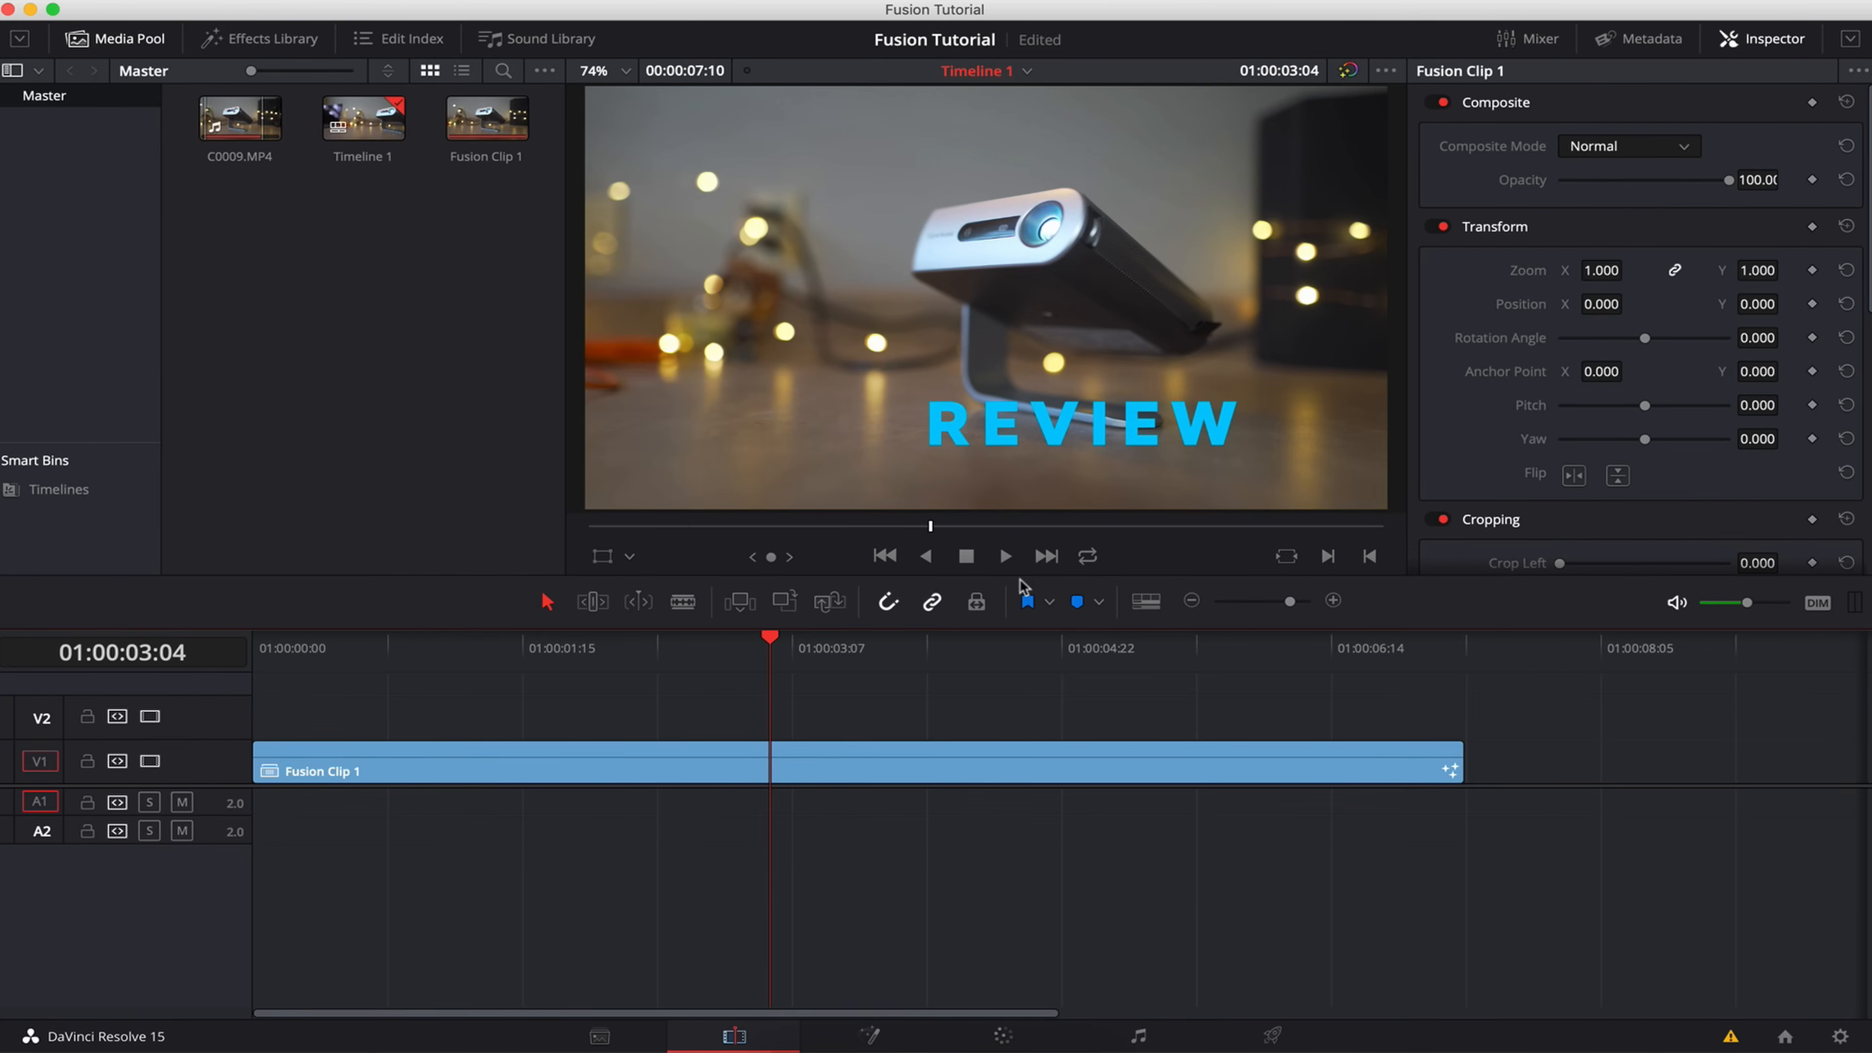
left_click_drag(537, 640, 805, 653)
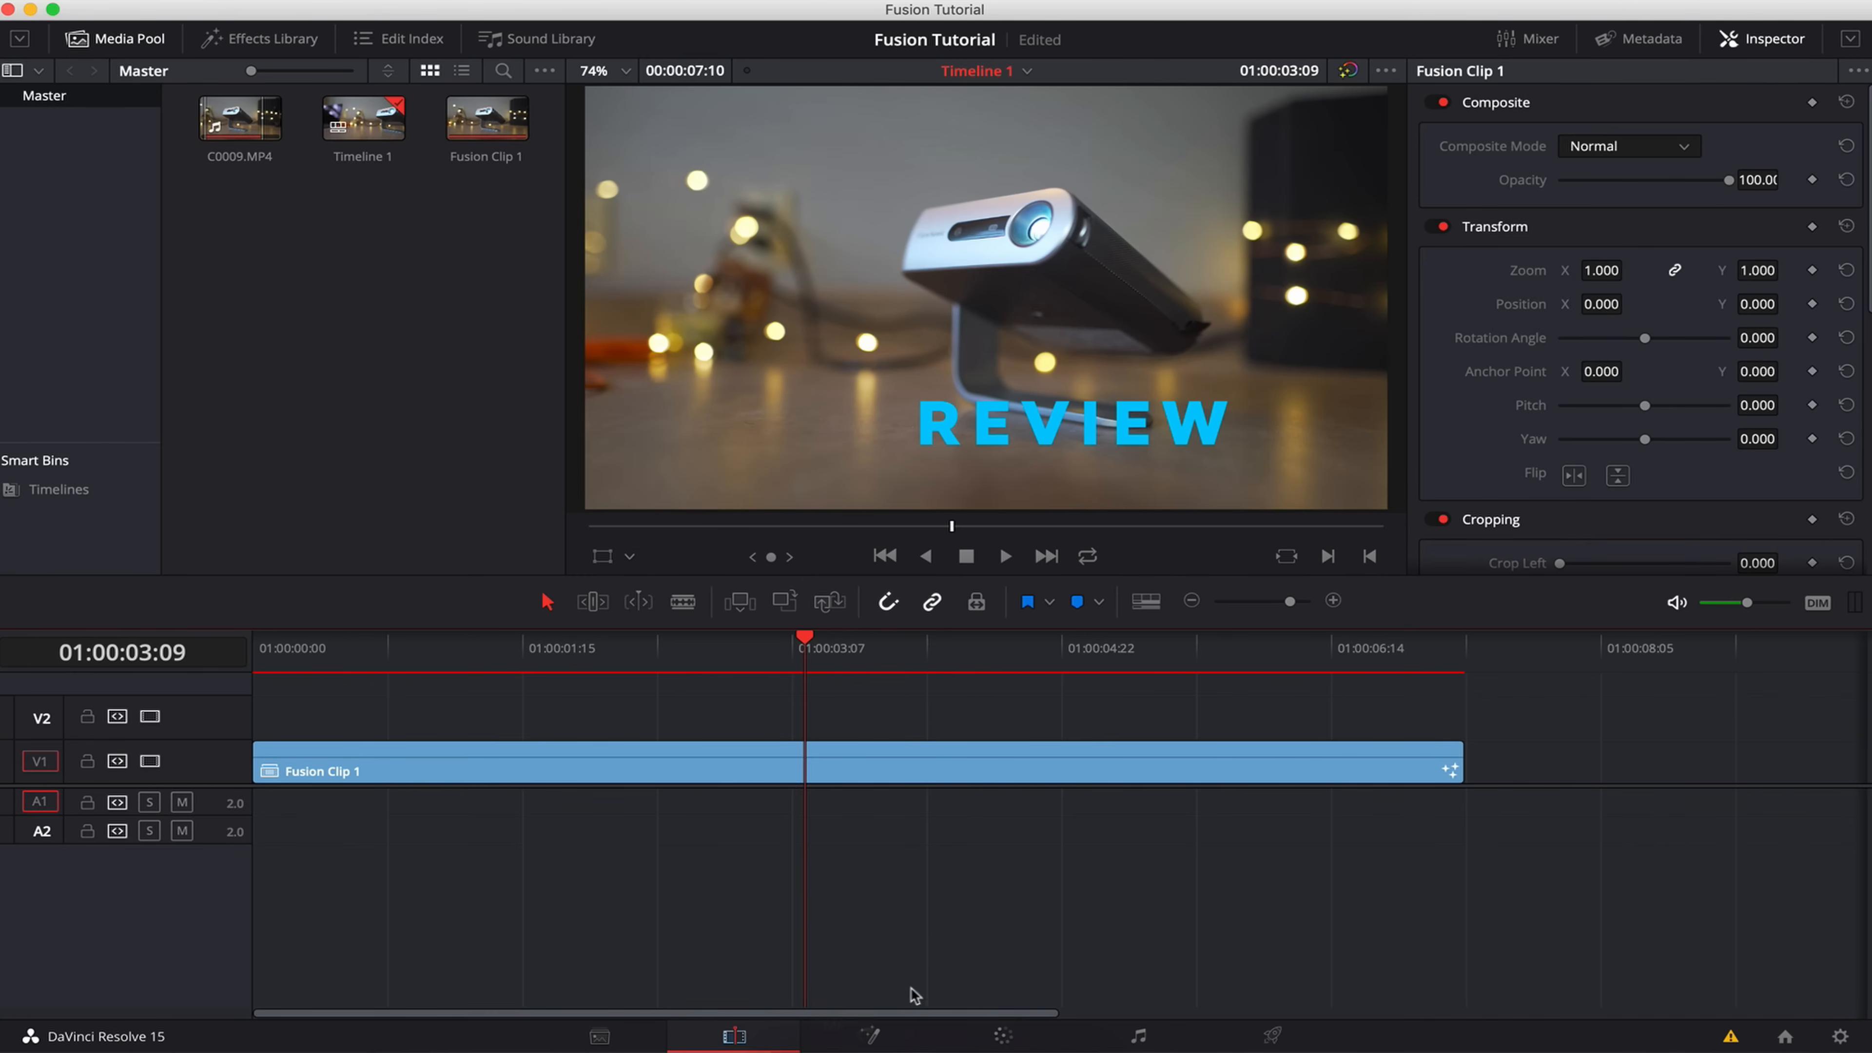
left_click(869, 1036)
- Duplicate the Text1 node, merging the copy with the original, and arrange the copy and Merge1 below Tracker1
left_click_drag(512, 881, 449, 848)
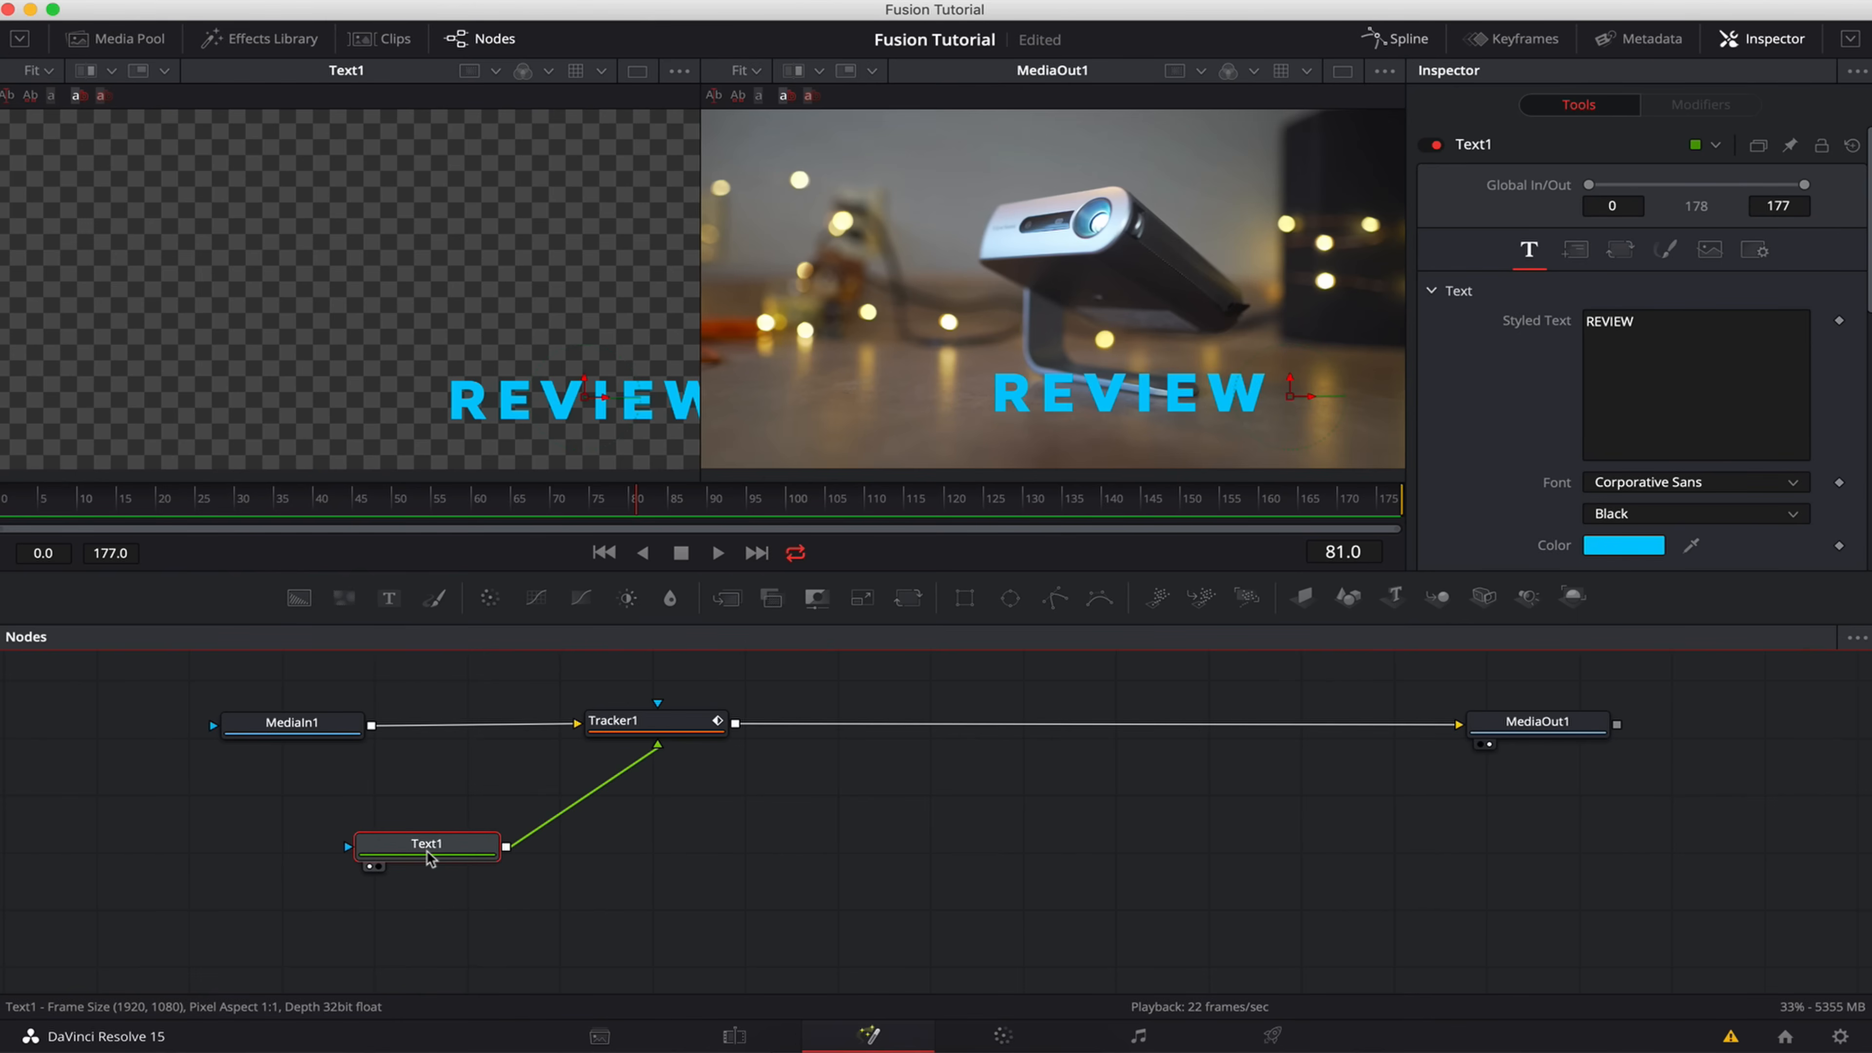
key("ctrl+c")
key("ctrl+v")
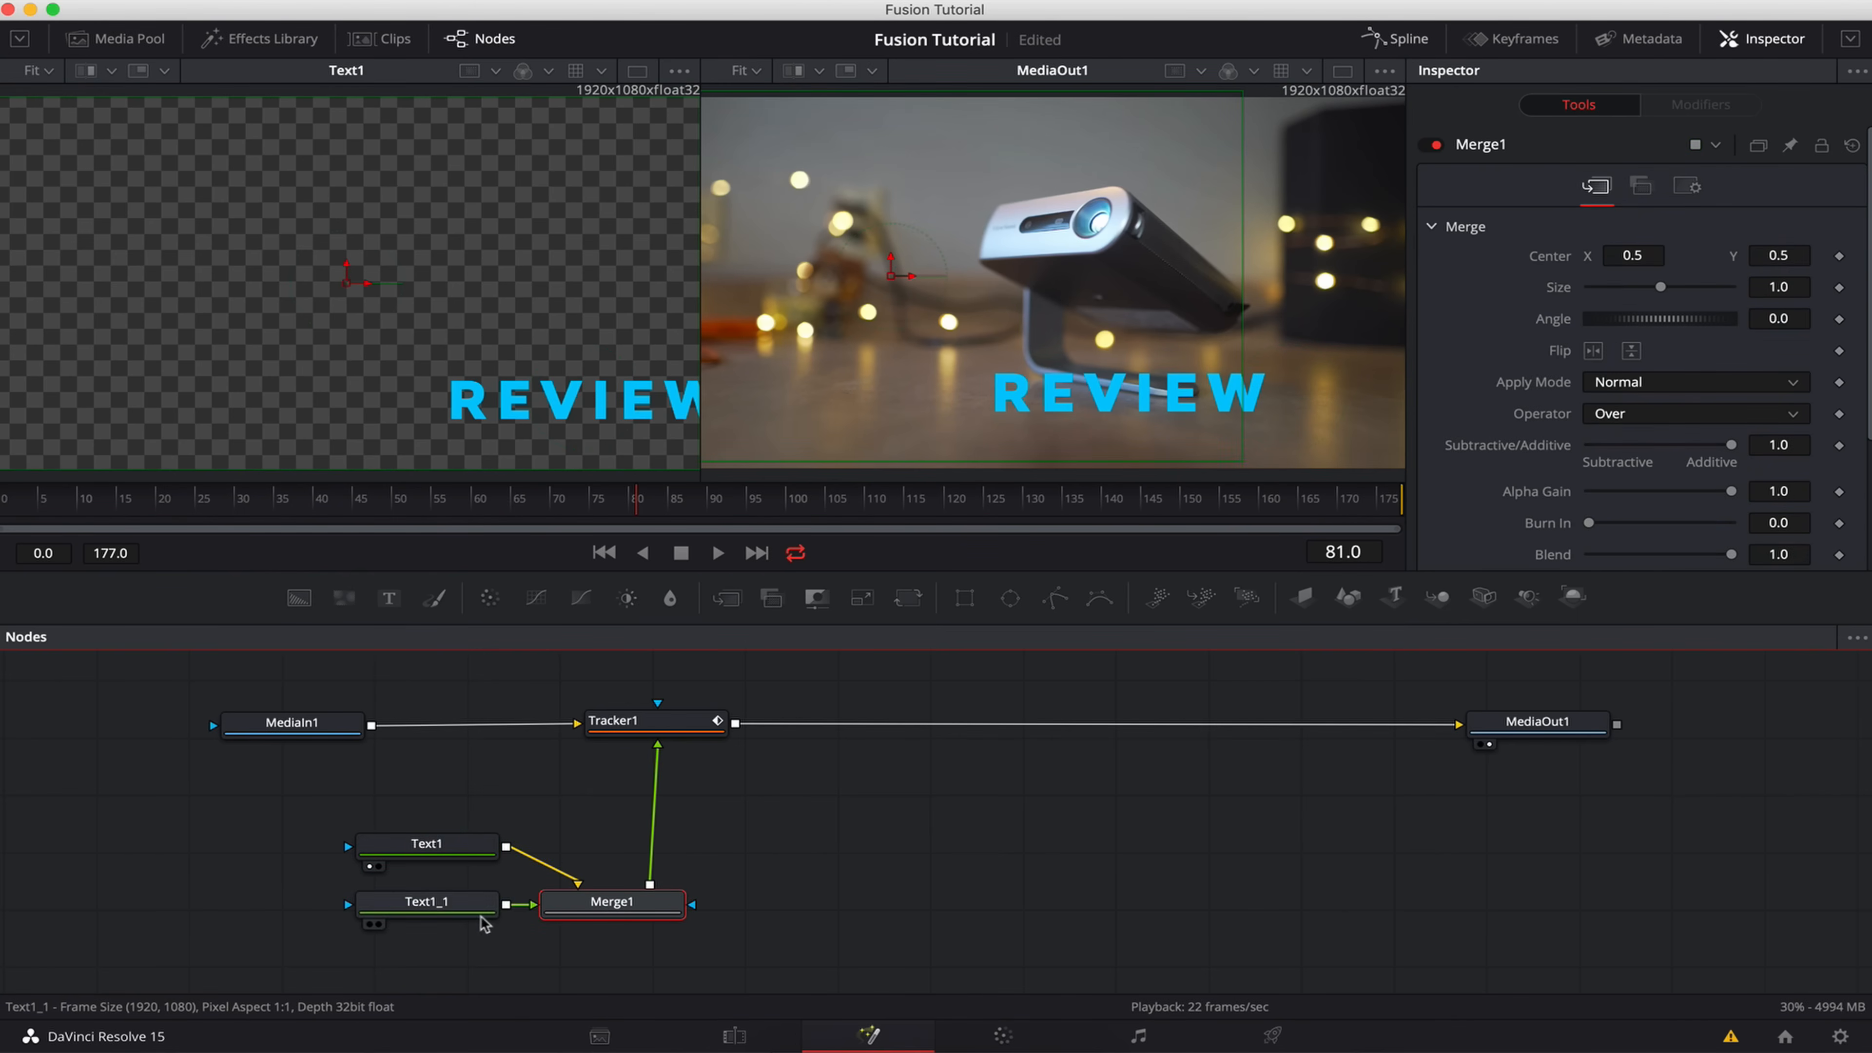
left_click_drag(444, 929, 464, 937)
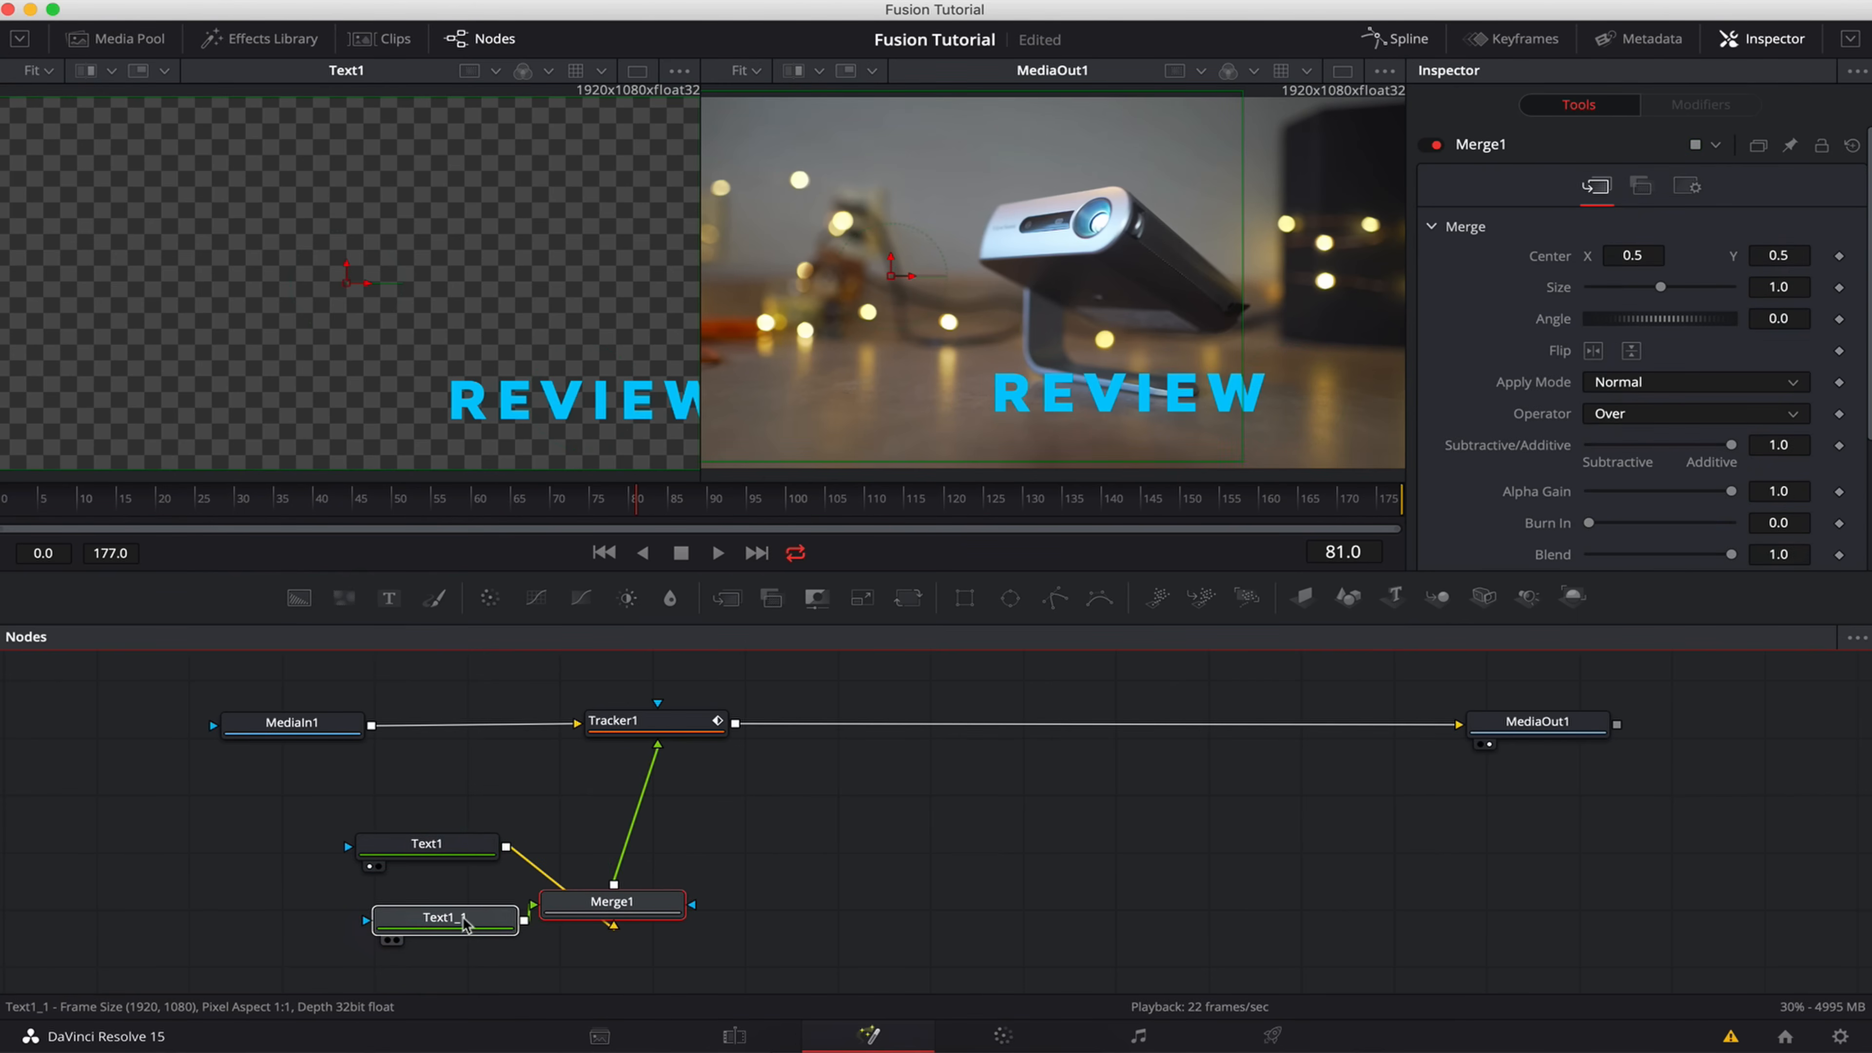
left_click_drag(472, 918, 453, 919)
left_click_drag(635, 903, 654, 886)
left_click_drag(478, 919, 497, 927)
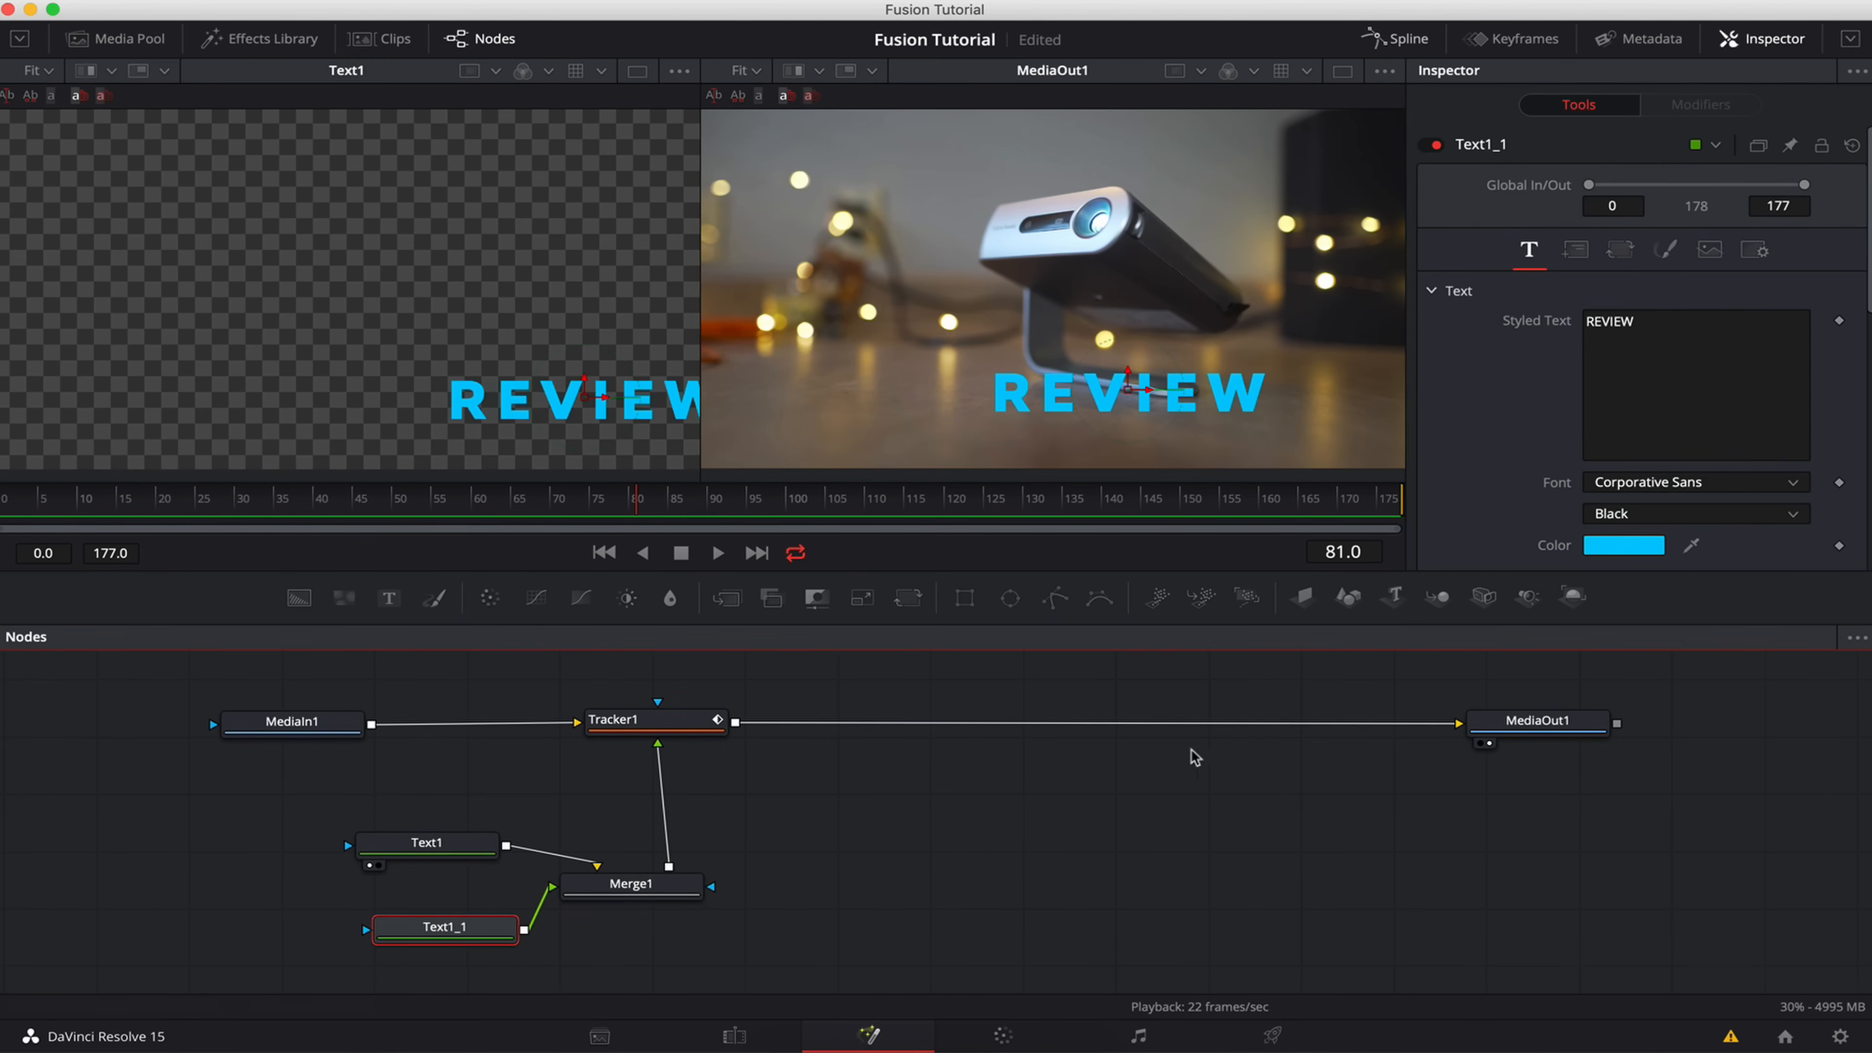
- Set the color of the duplicated REVIEW text, Text1_1, to black
left_click(1629, 547)
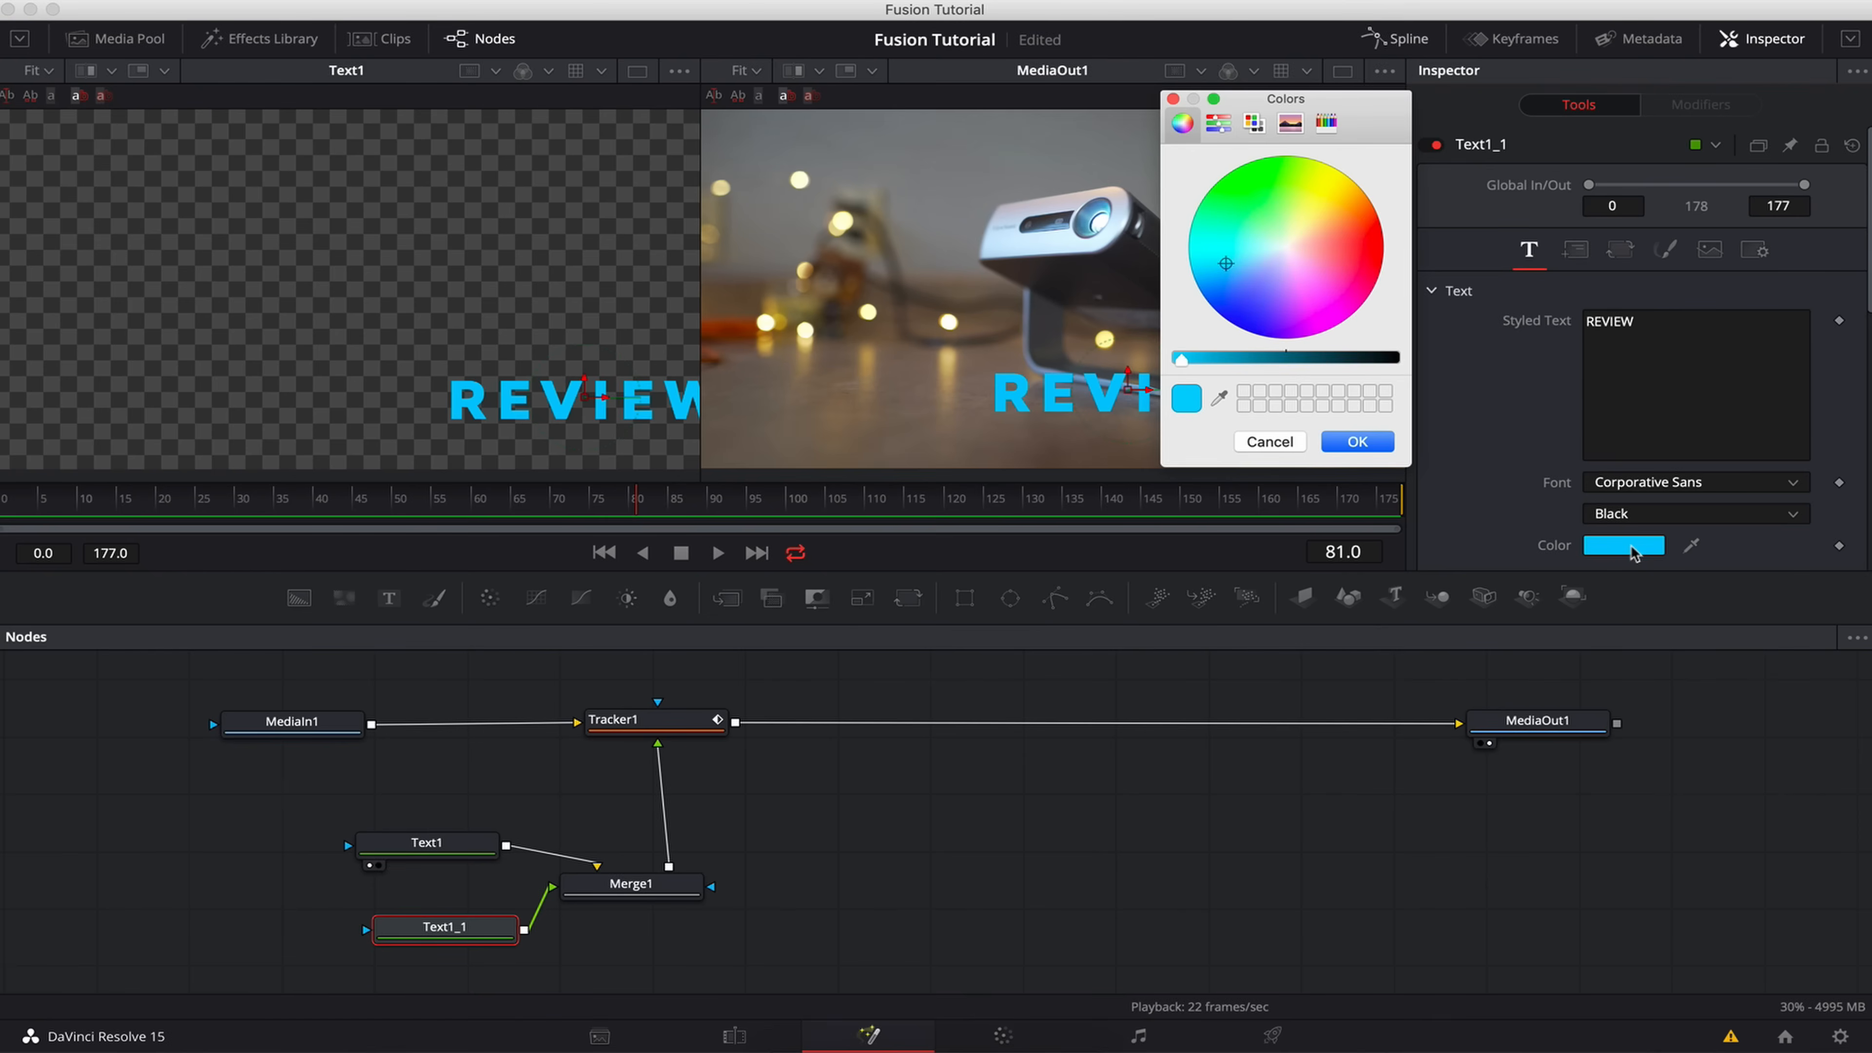
left_click(1395, 359)
left_click(1357, 441)
- Set Text1_1's transform to Words and its X rotation to -107 so the black text lies as a shadow
left_click(1618, 252)
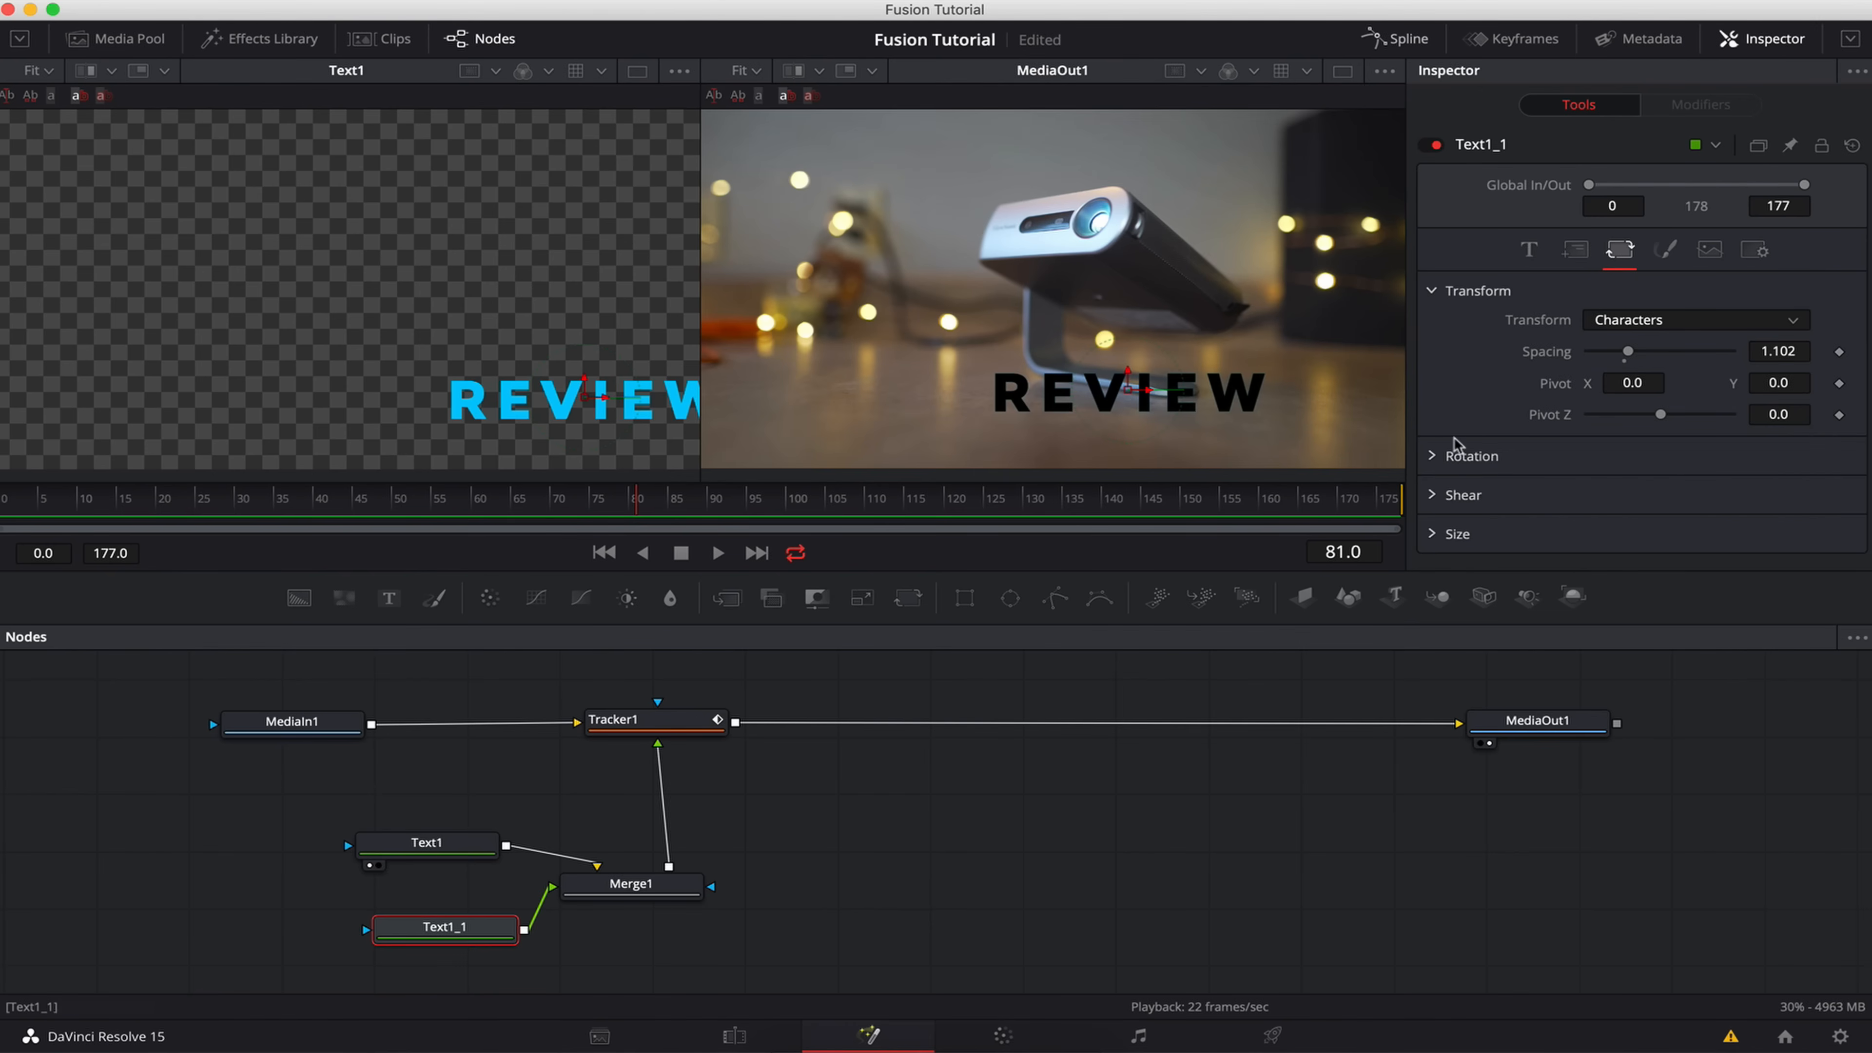
left_click(1435, 457)
left_click(1697, 325)
left_click(1651, 367)
scroll(1537, 465, "down", 3)
scroll(1536, 465, "down", 1)
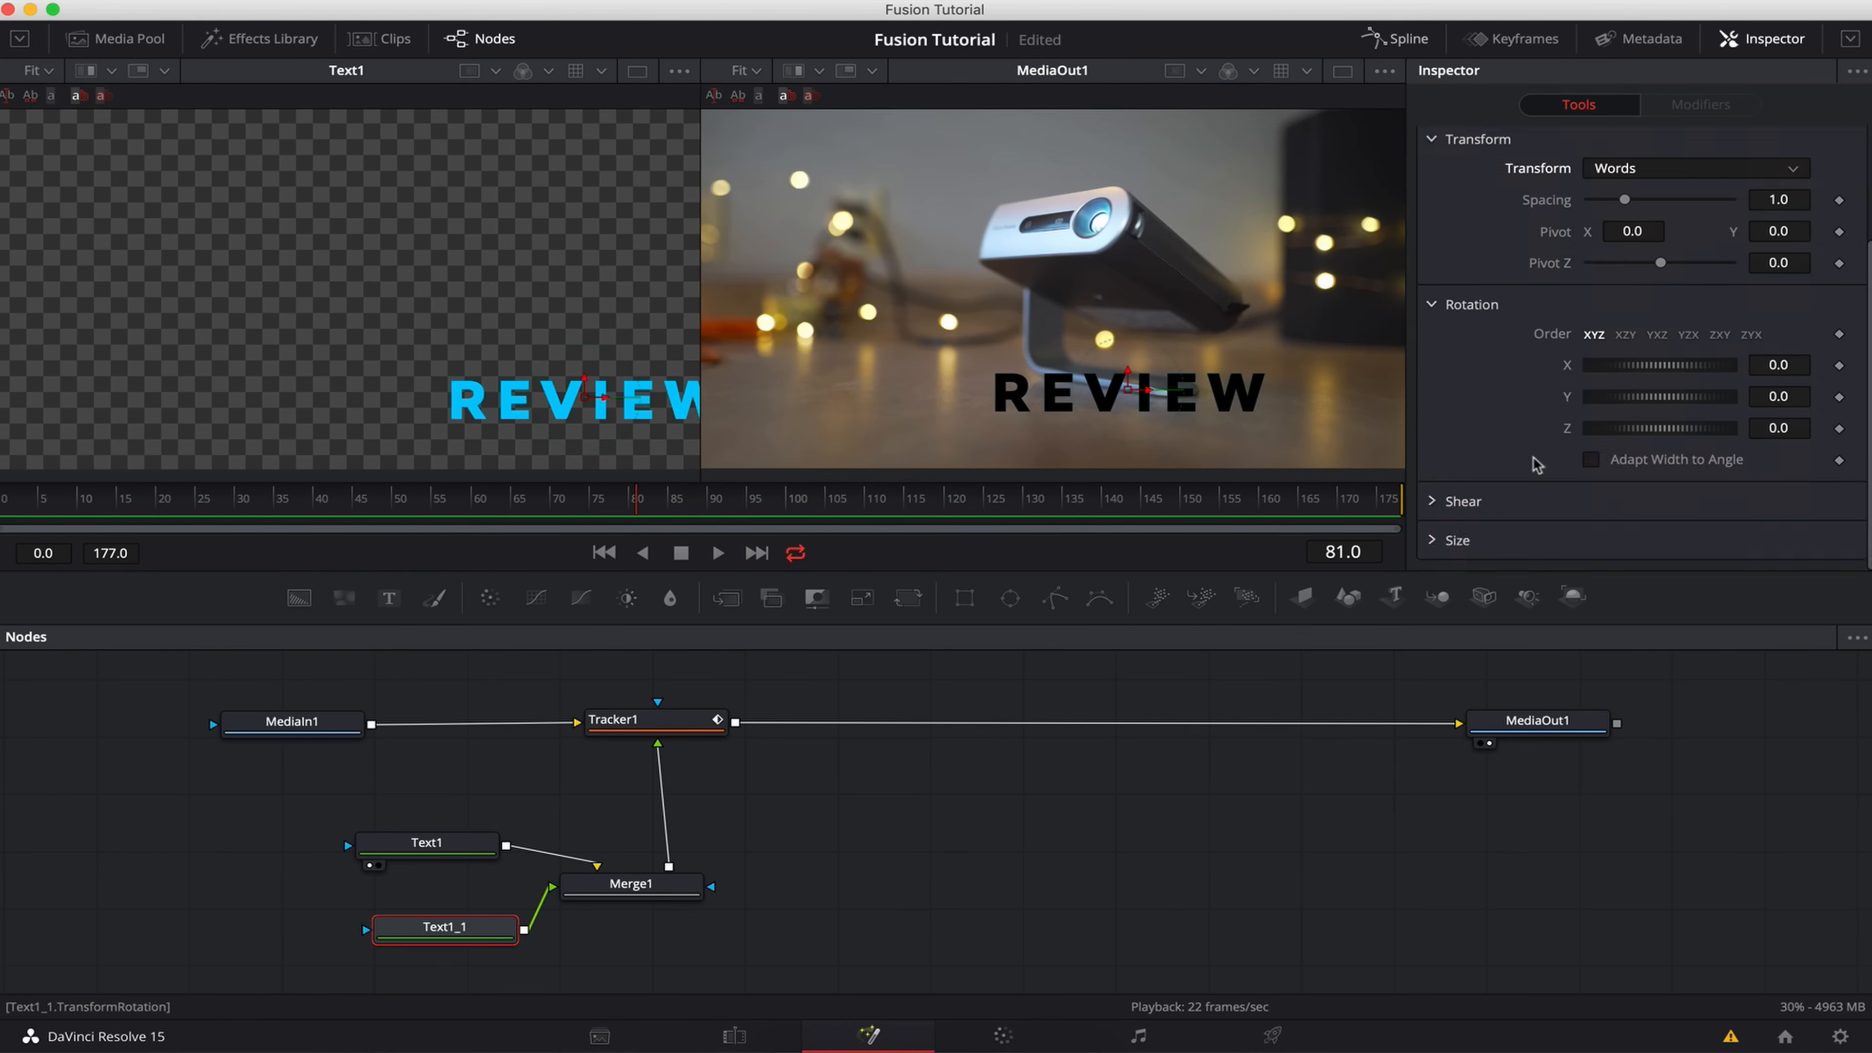
left_click_drag(1687, 429, 1662, 429)
key("super+z")
mouse_move(1649, 399)
left_mouse_down()
mouse_move(1678, 400)
mouse_move(1671, 368)
mouse_move(1634, 369)
left_mouse_up()
key("super+z")
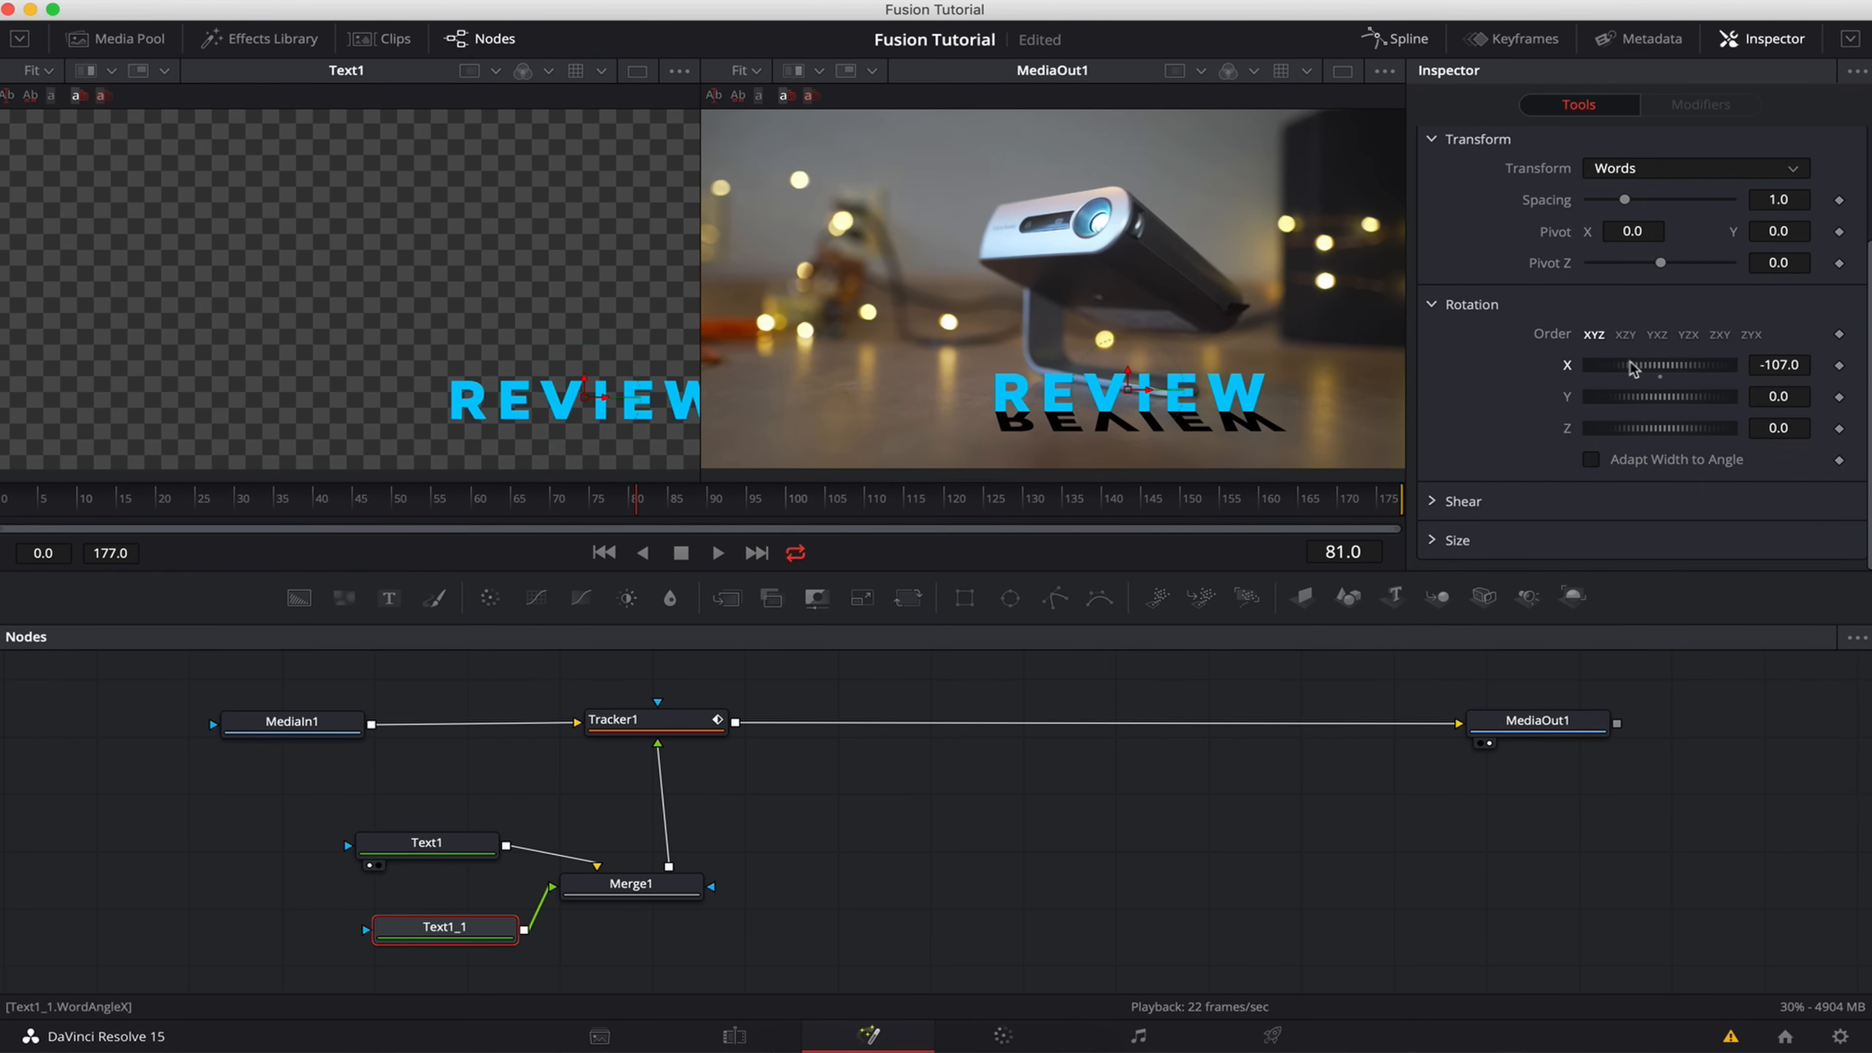
- Shear the black shadow text along X so that it slants sideways on the table
left_click(1434, 502)
left_click_drag(1660, 531, 1728, 535)
scroll(1638, 313, "up", 3)
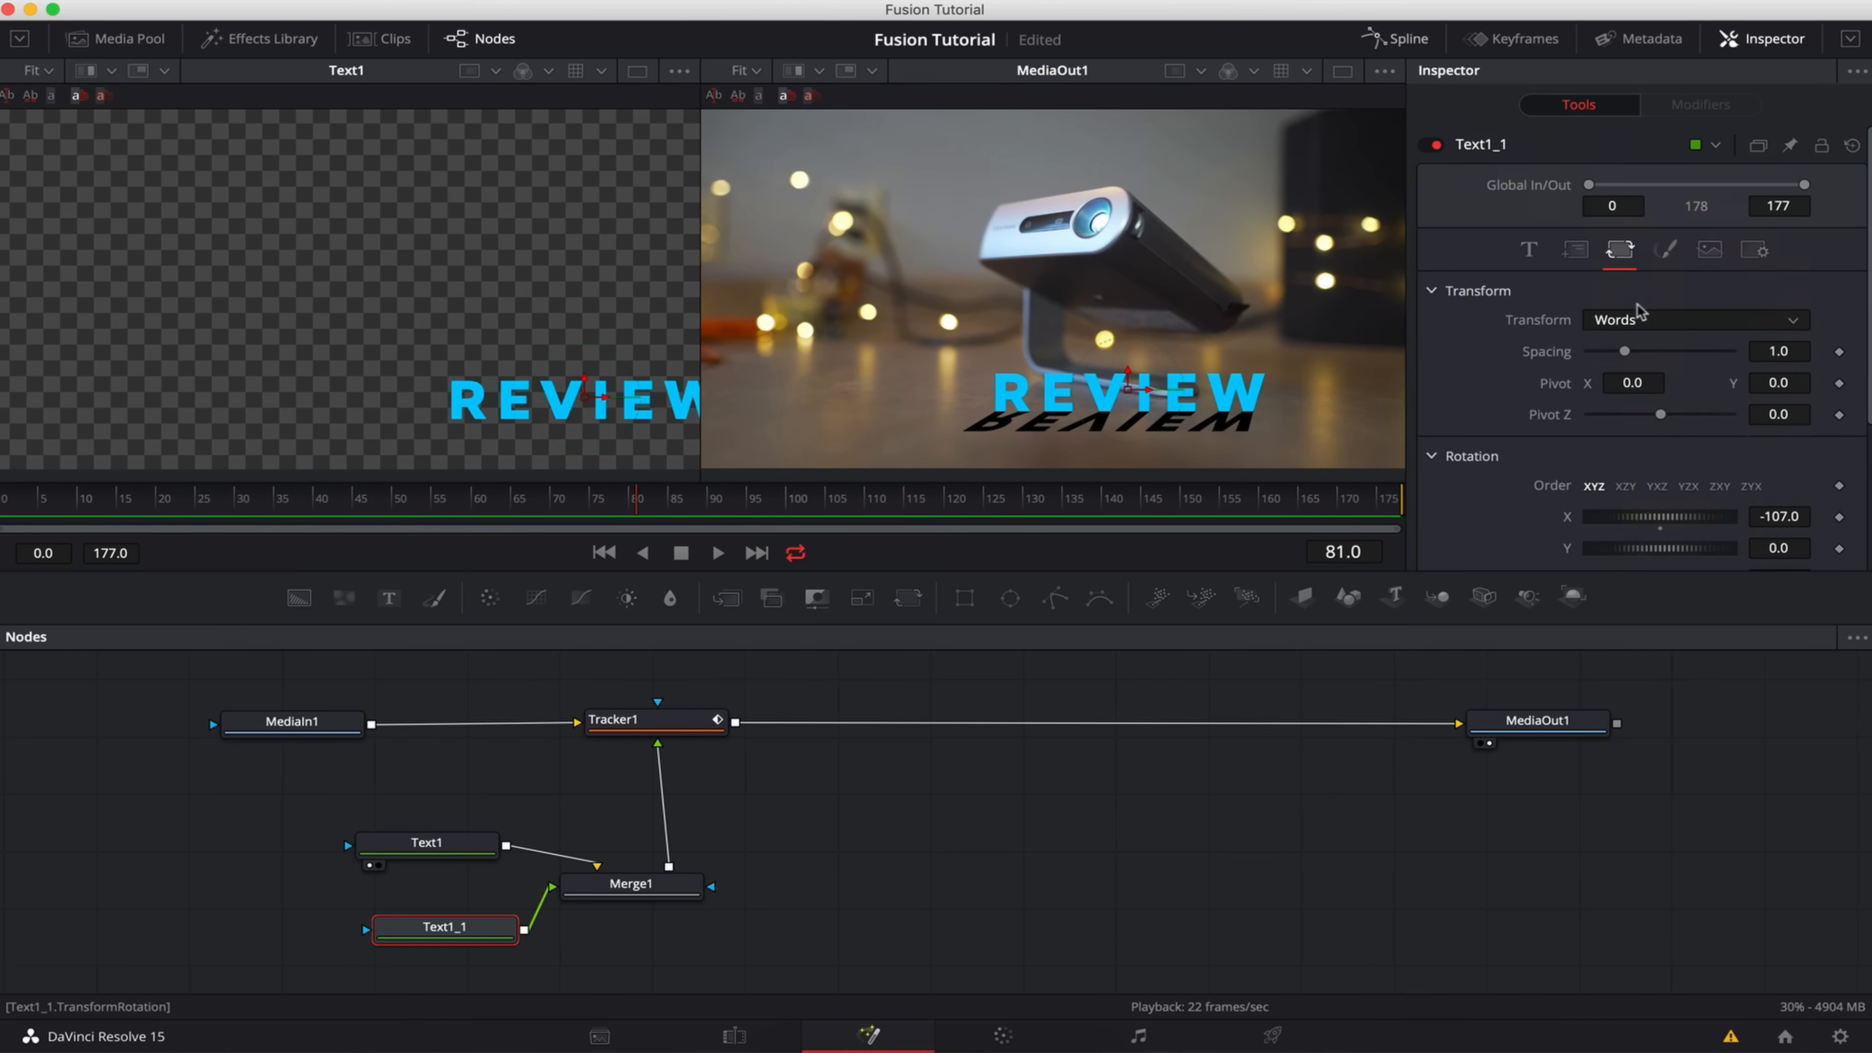
- Reduce the shadow text's shading opacity to 0.4
left_click(1664, 250)
scroll(1625, 450, "down", 2)
left_click(1624, 443)
left_click(1623, 442)
left_click(1624, 443)
left_click(1624, 442)
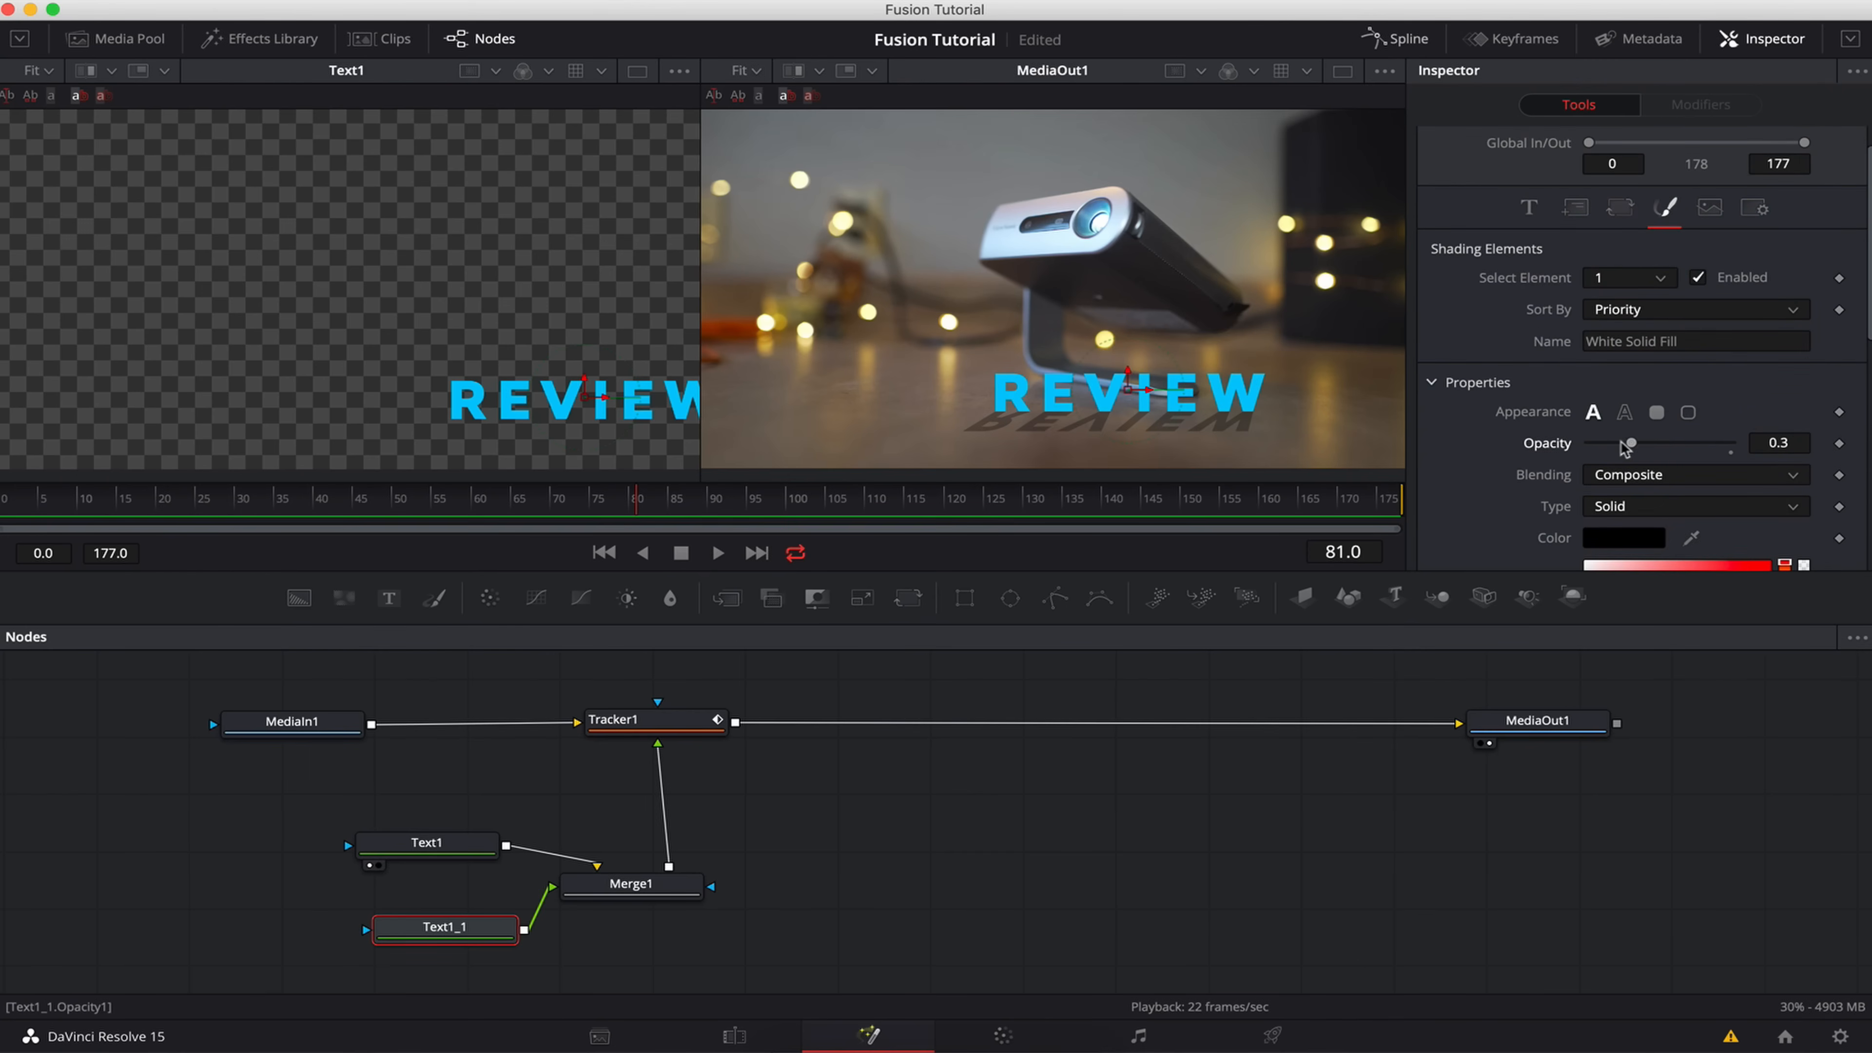
left_click(1649, 444)
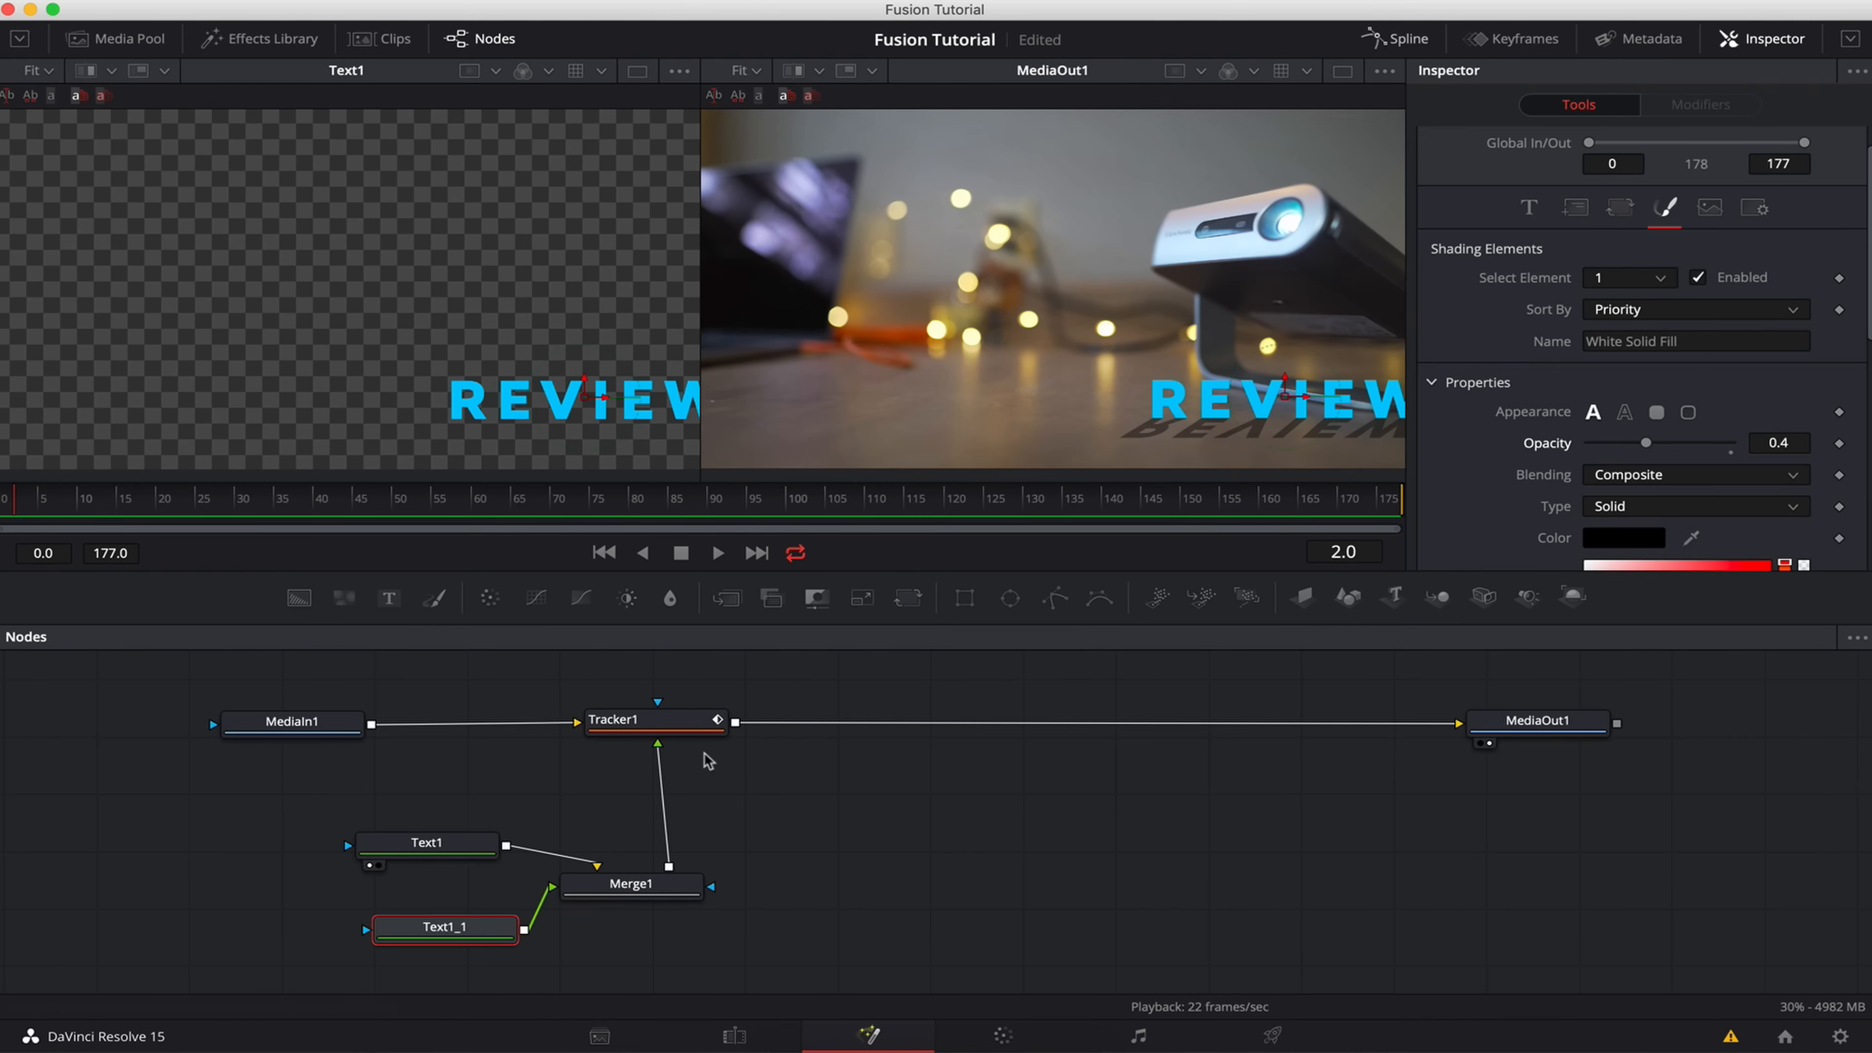
- Play back the clip with the shadow, check the composite on the Edit page and return to the Fusion page
key("space")
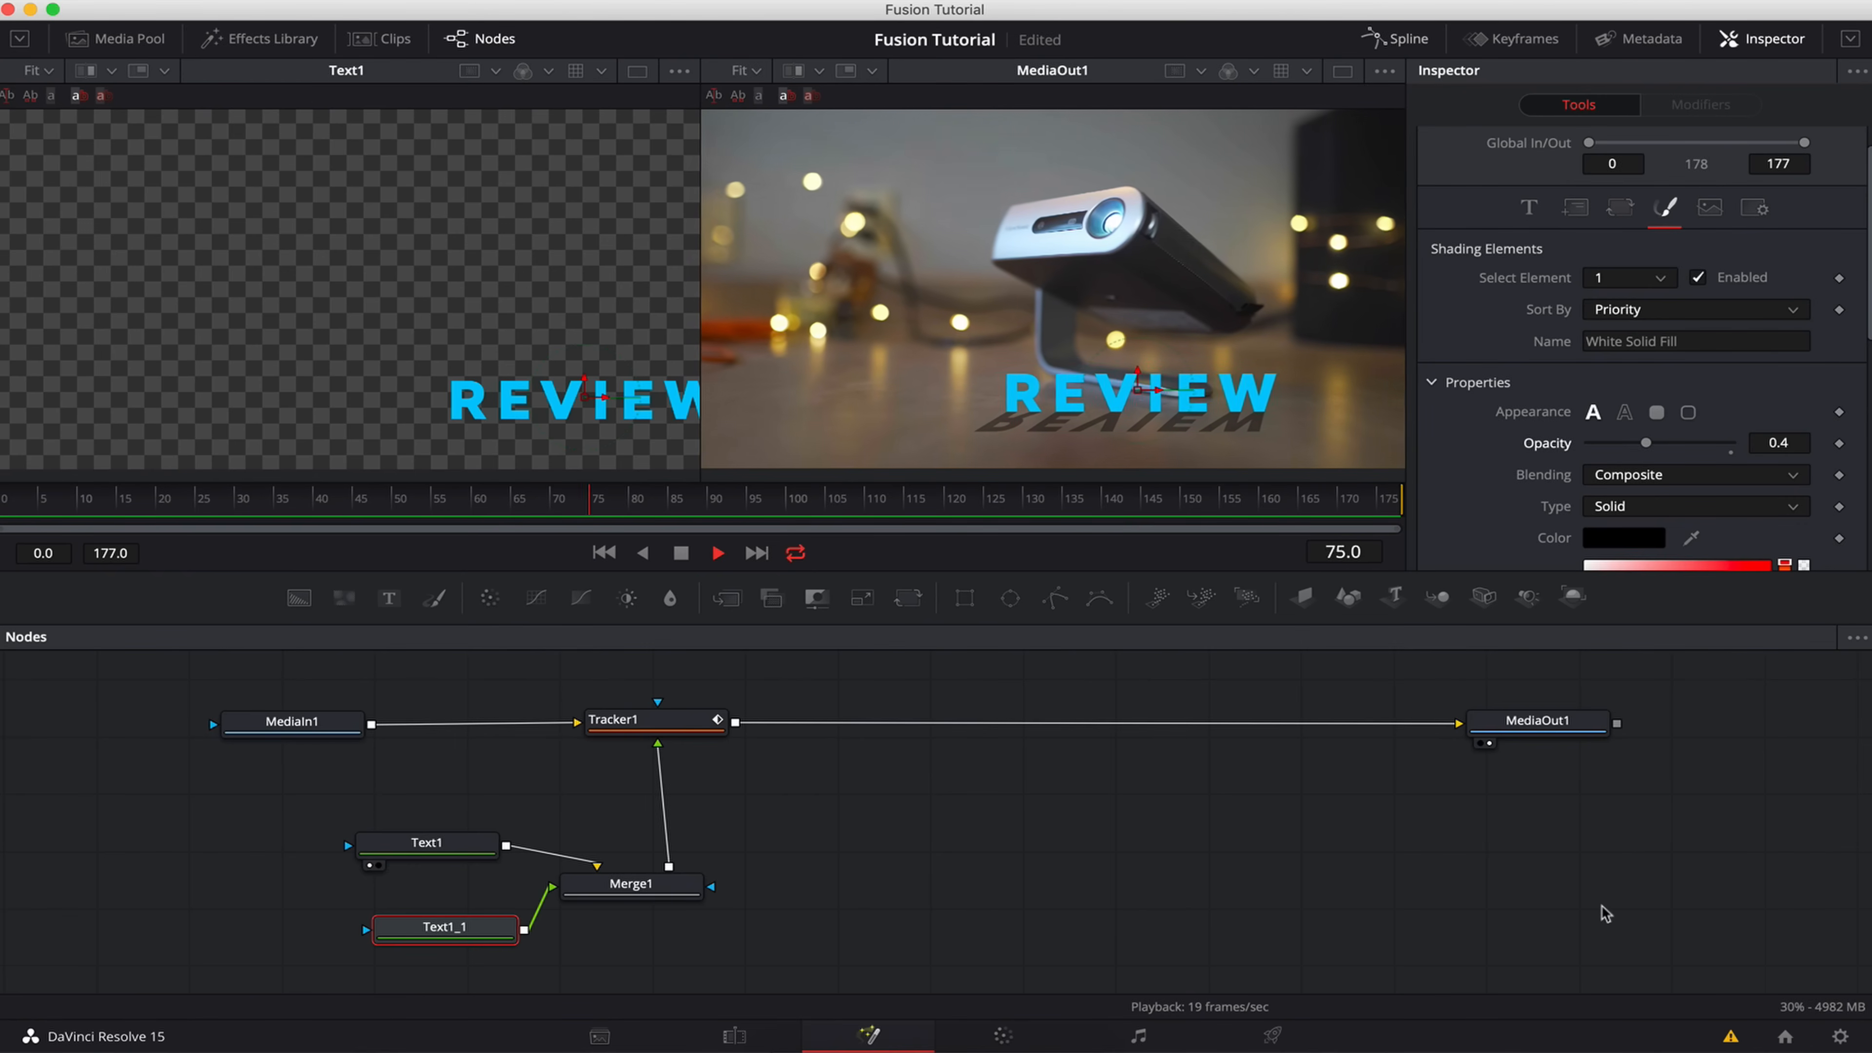
key("space")
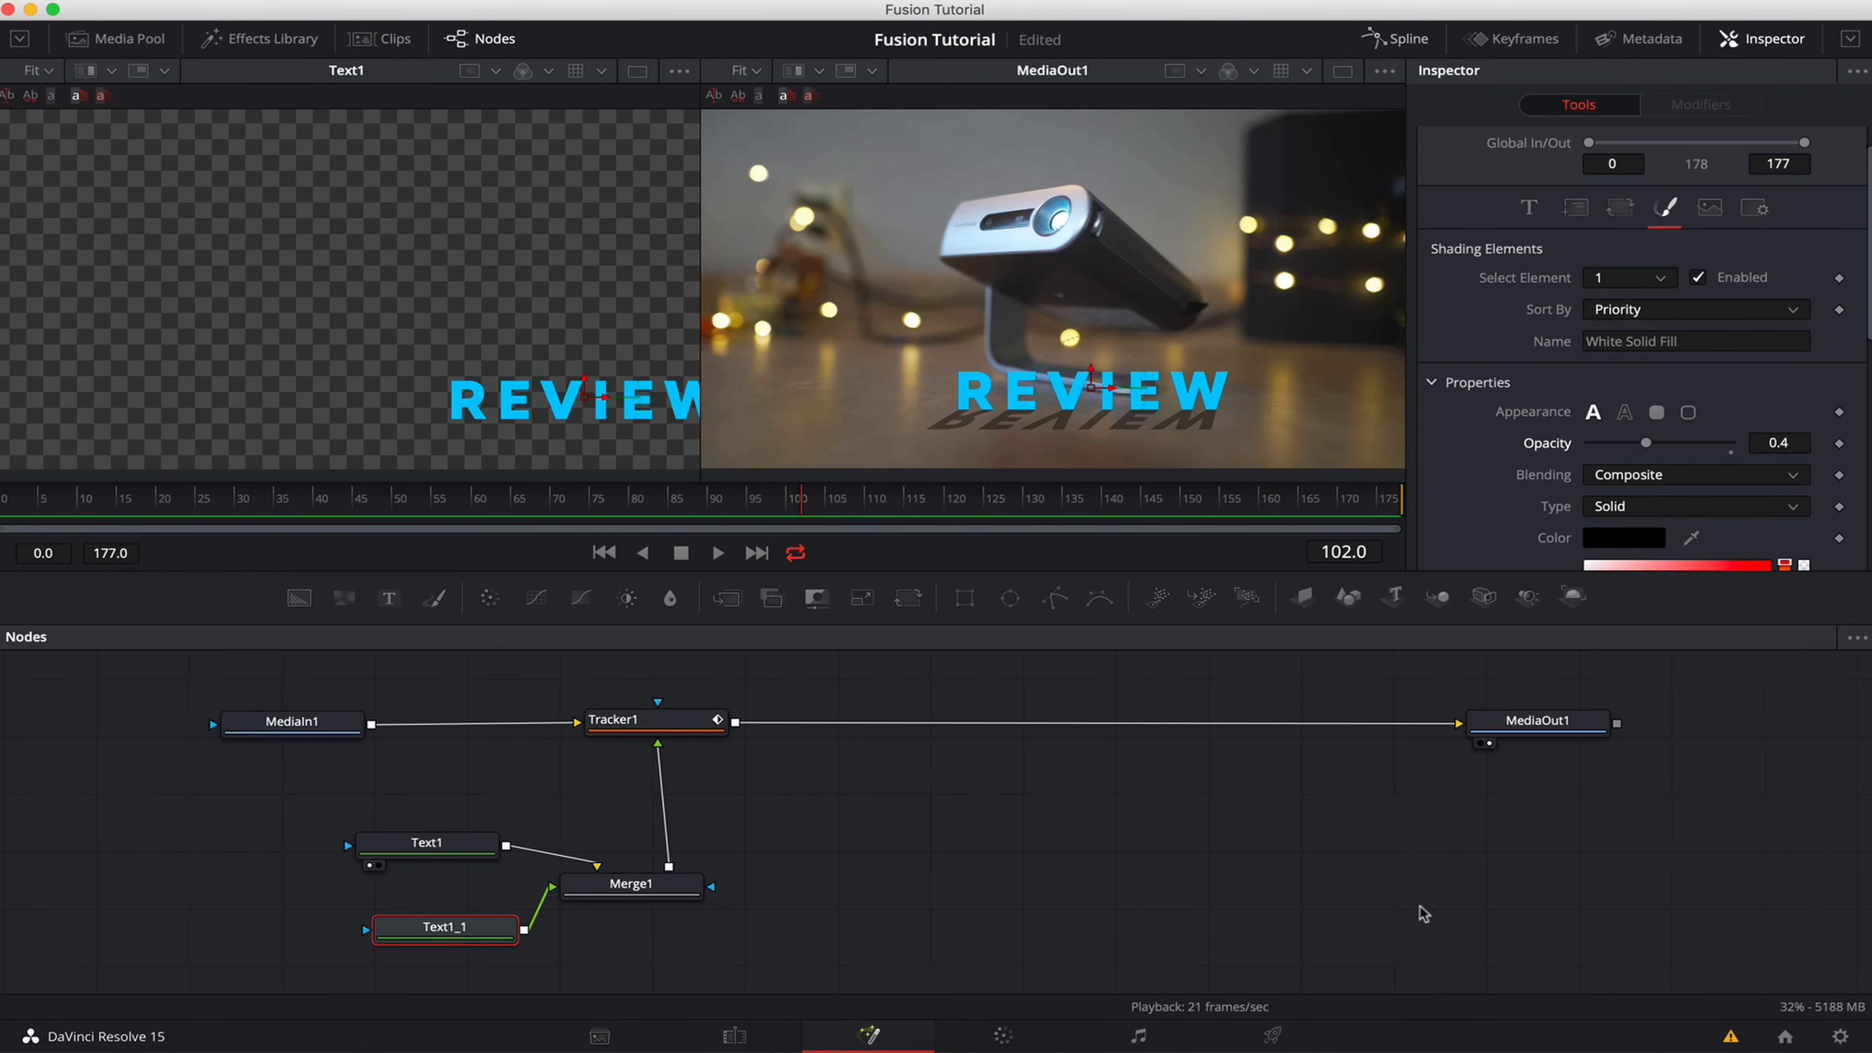
left_click(735, 1035)
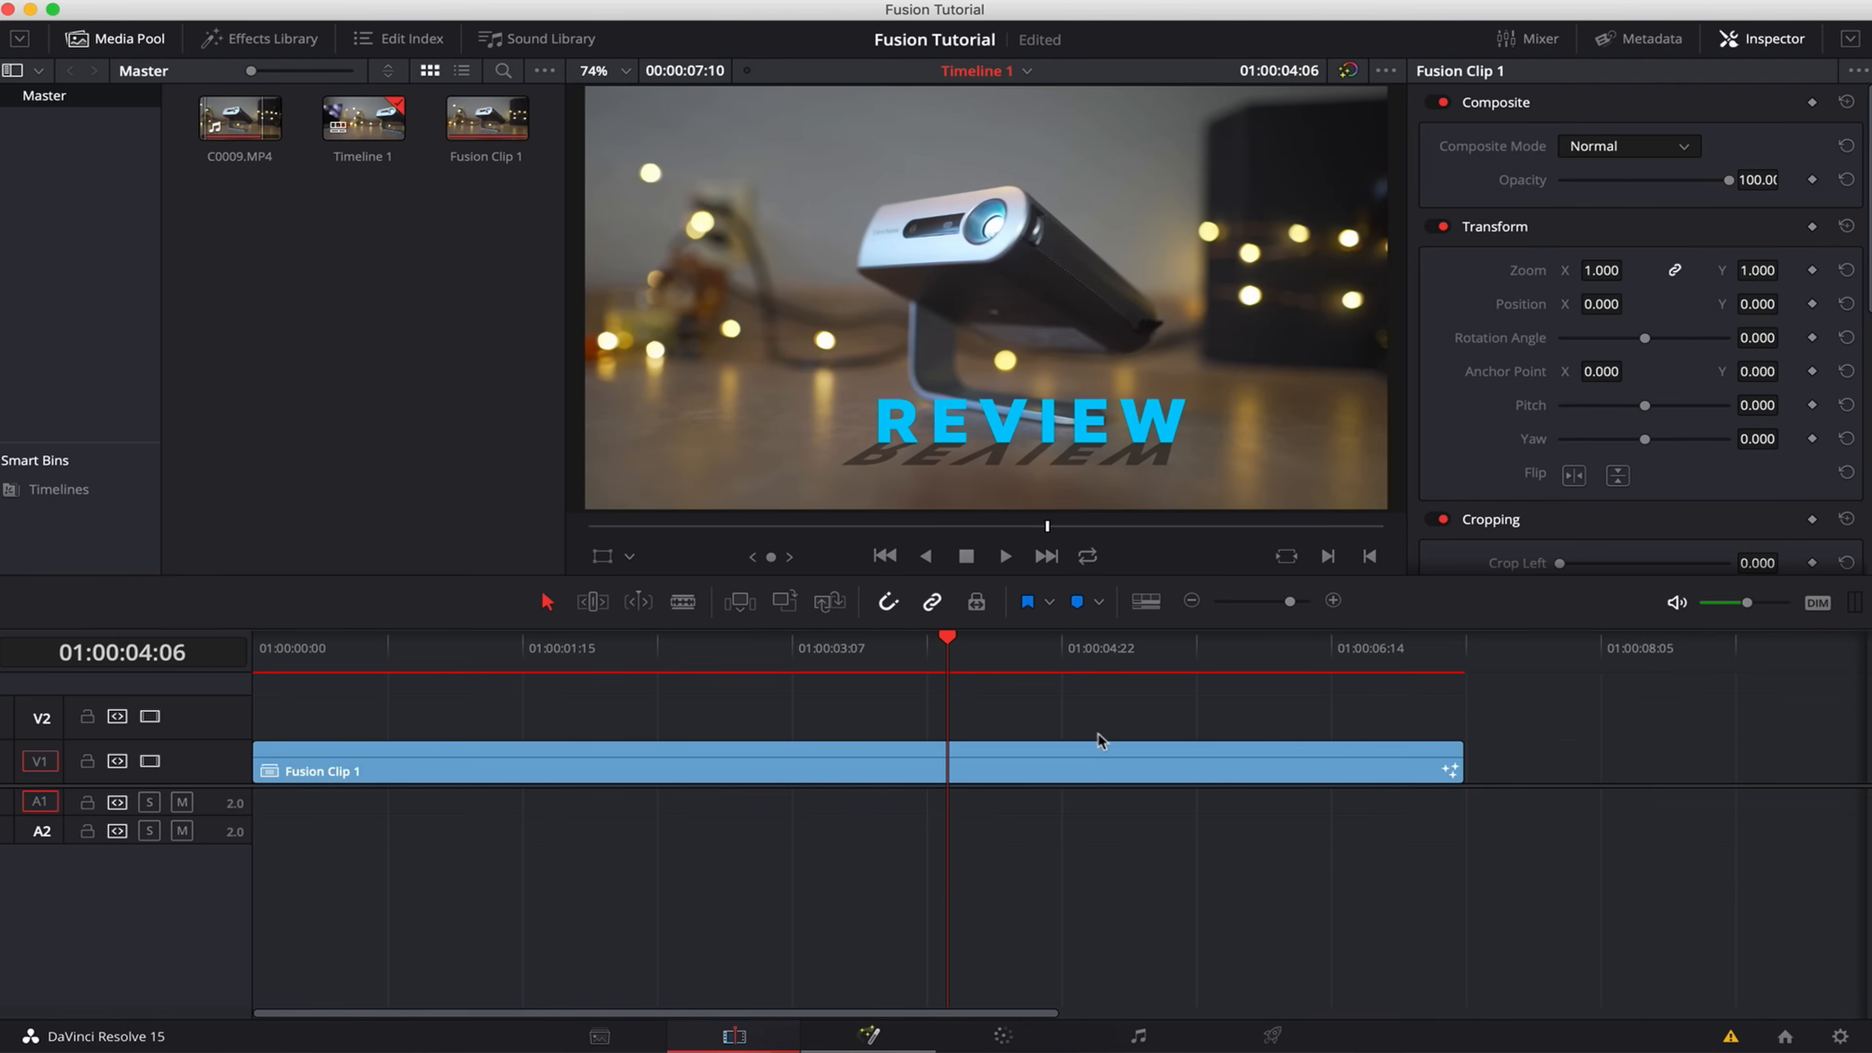
left_click(869, 1036)
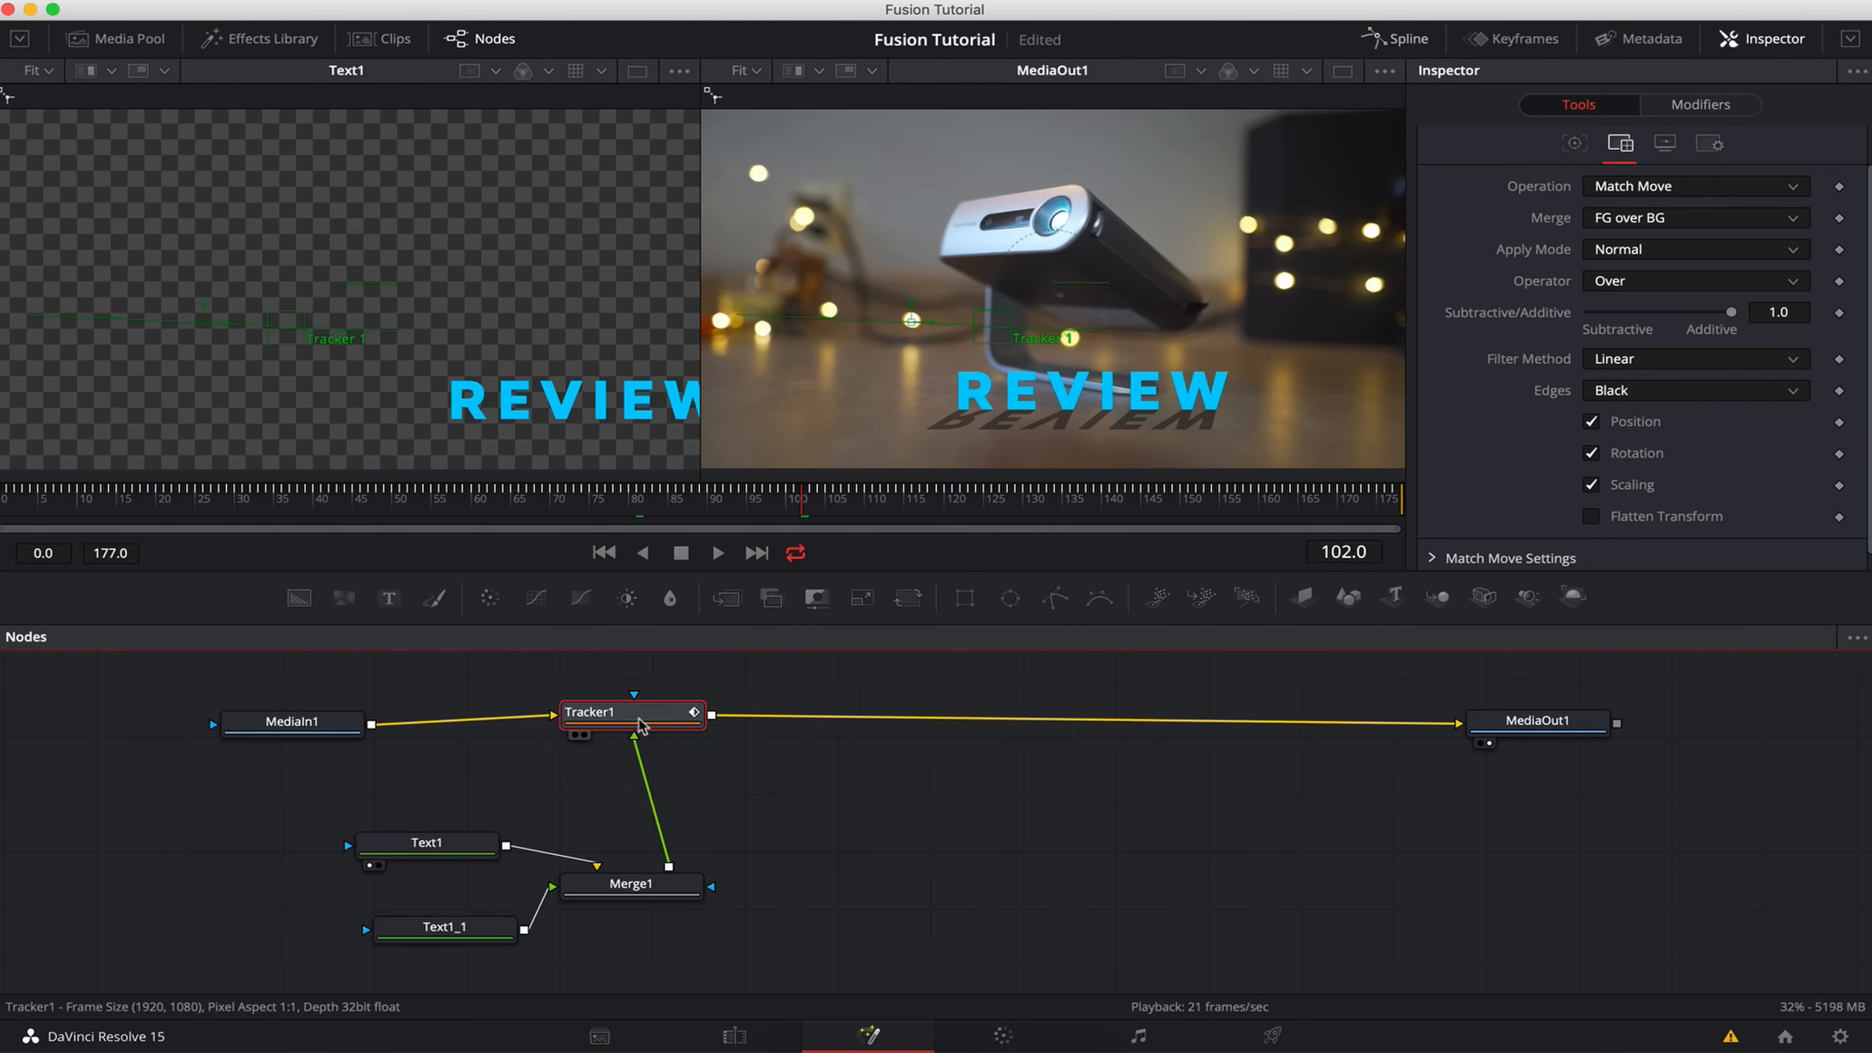
- Delete the Tracker1 node and move the two text nodes and Merge1 up beneath the main link
left_click_drag(631, 726, 651, 726)
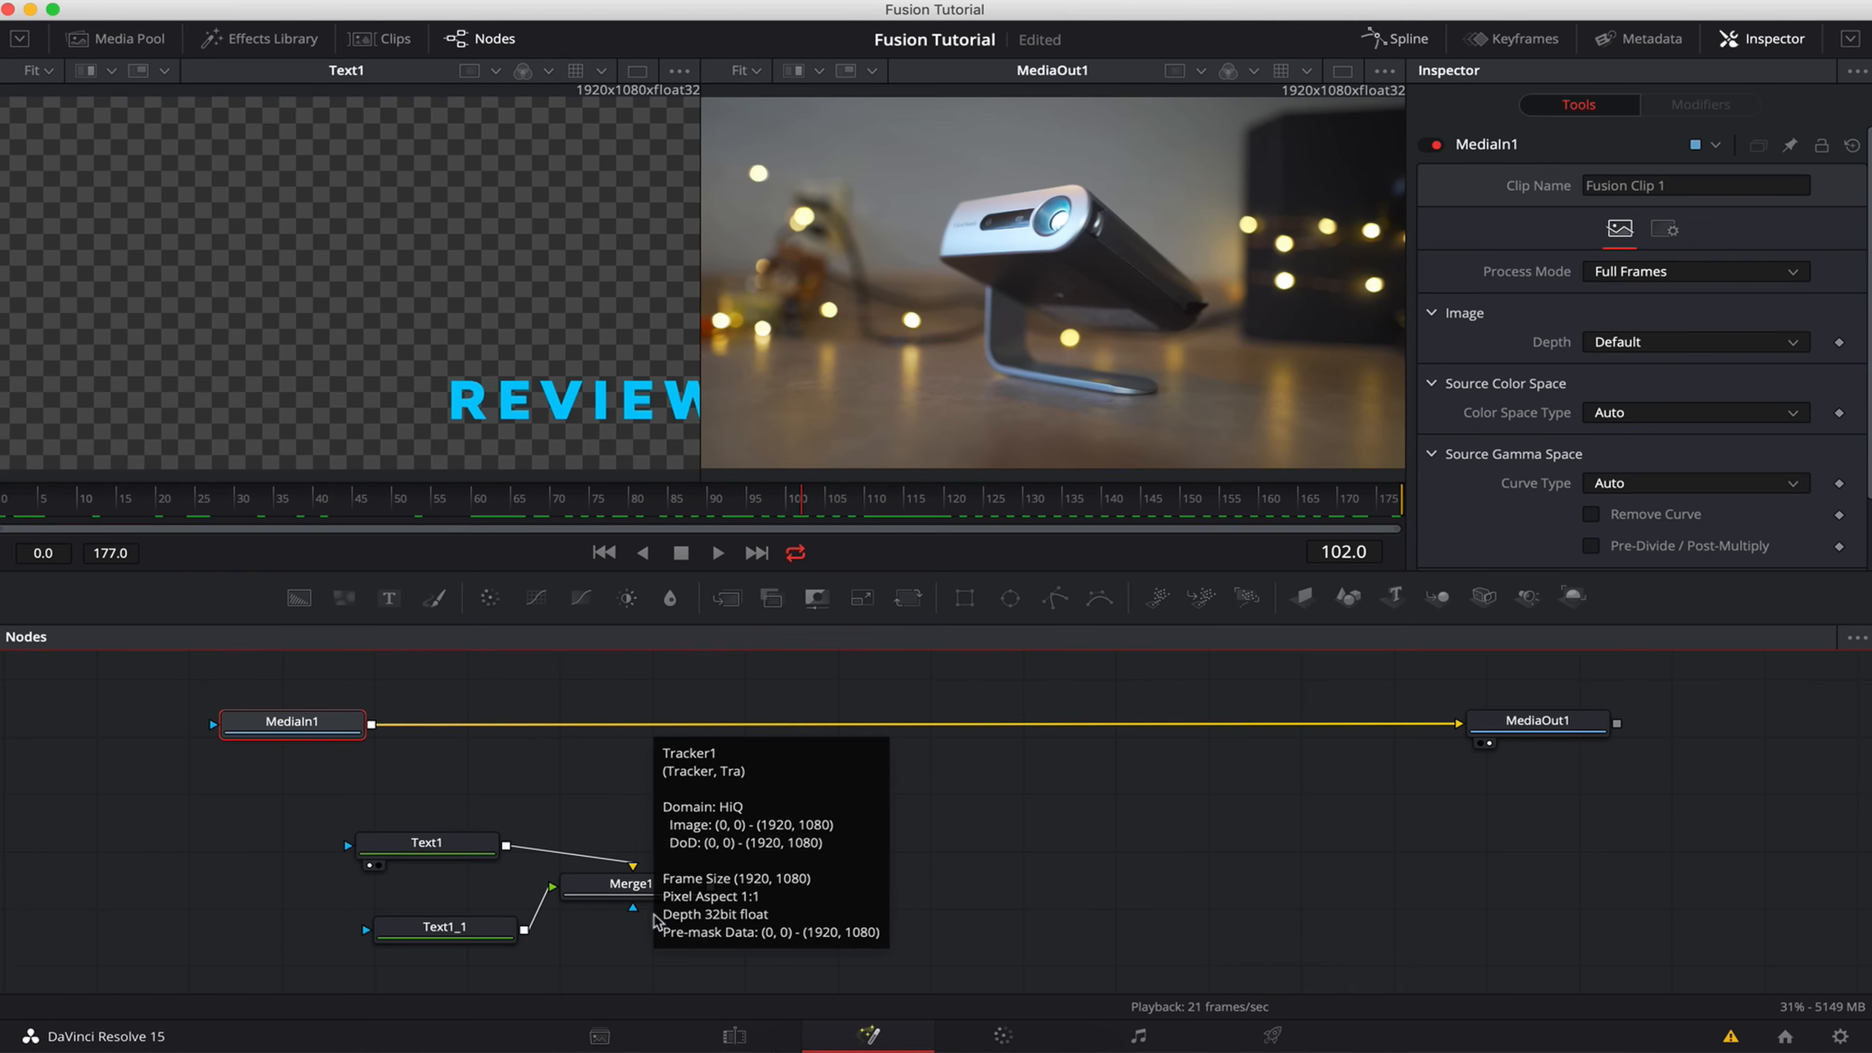
left_click_drag(372, 809, 752, 846)
- Show Merge1's output in the viewer in place of Text1, fit its whole frame into view and go to frame 89
left_click(752, 846)
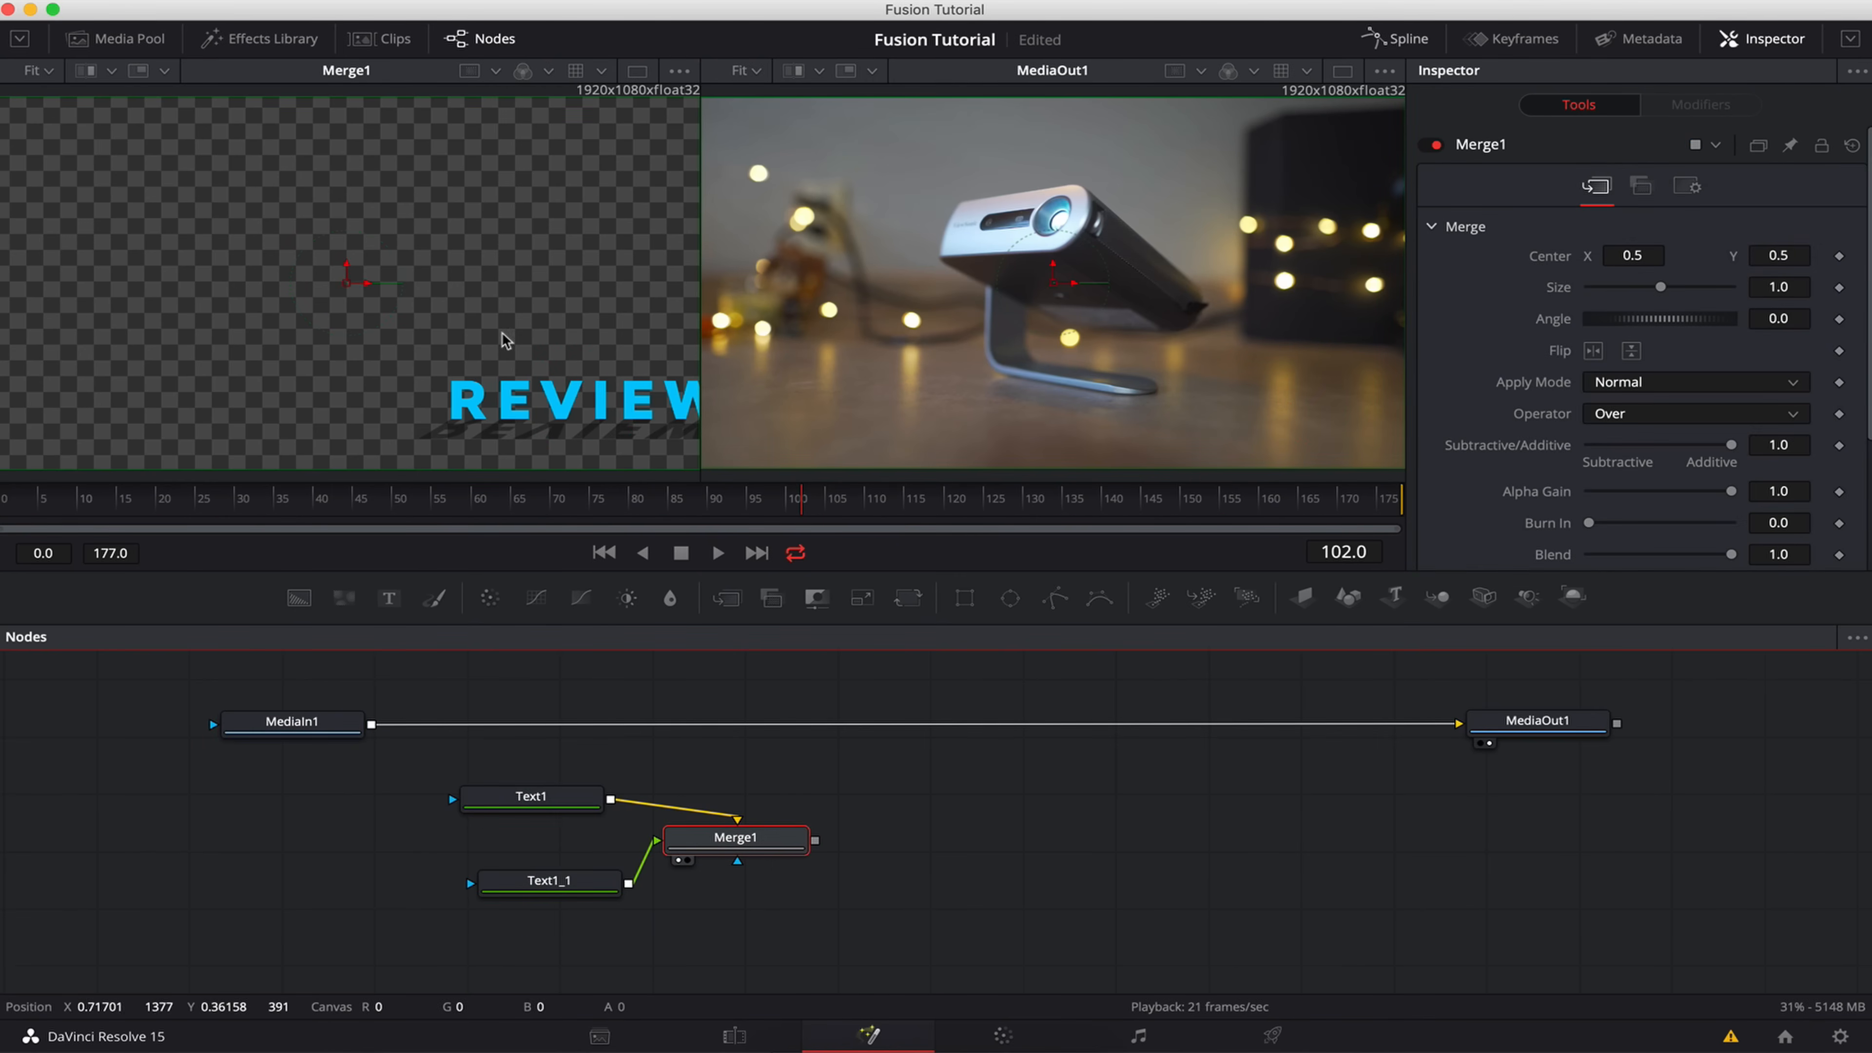
scroll(472, 324, "down", 1)
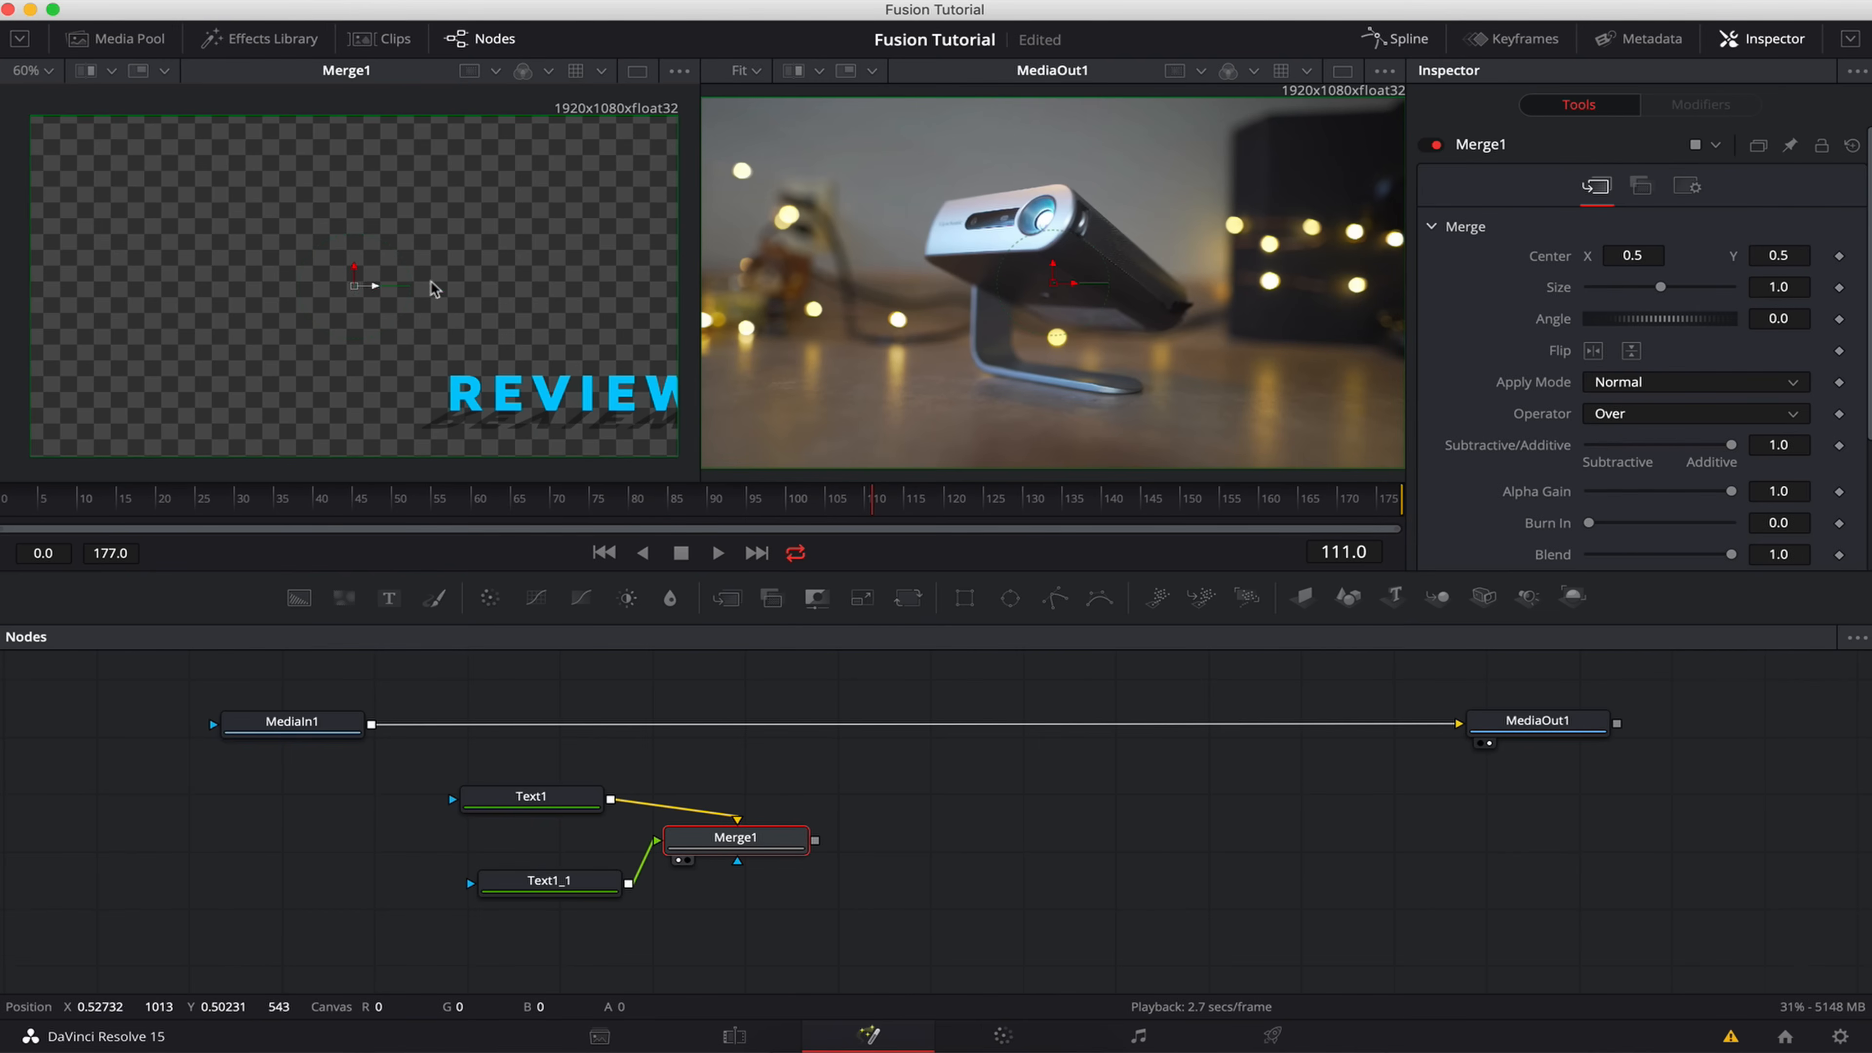
left_click_drag(448, 500, 700, 501)
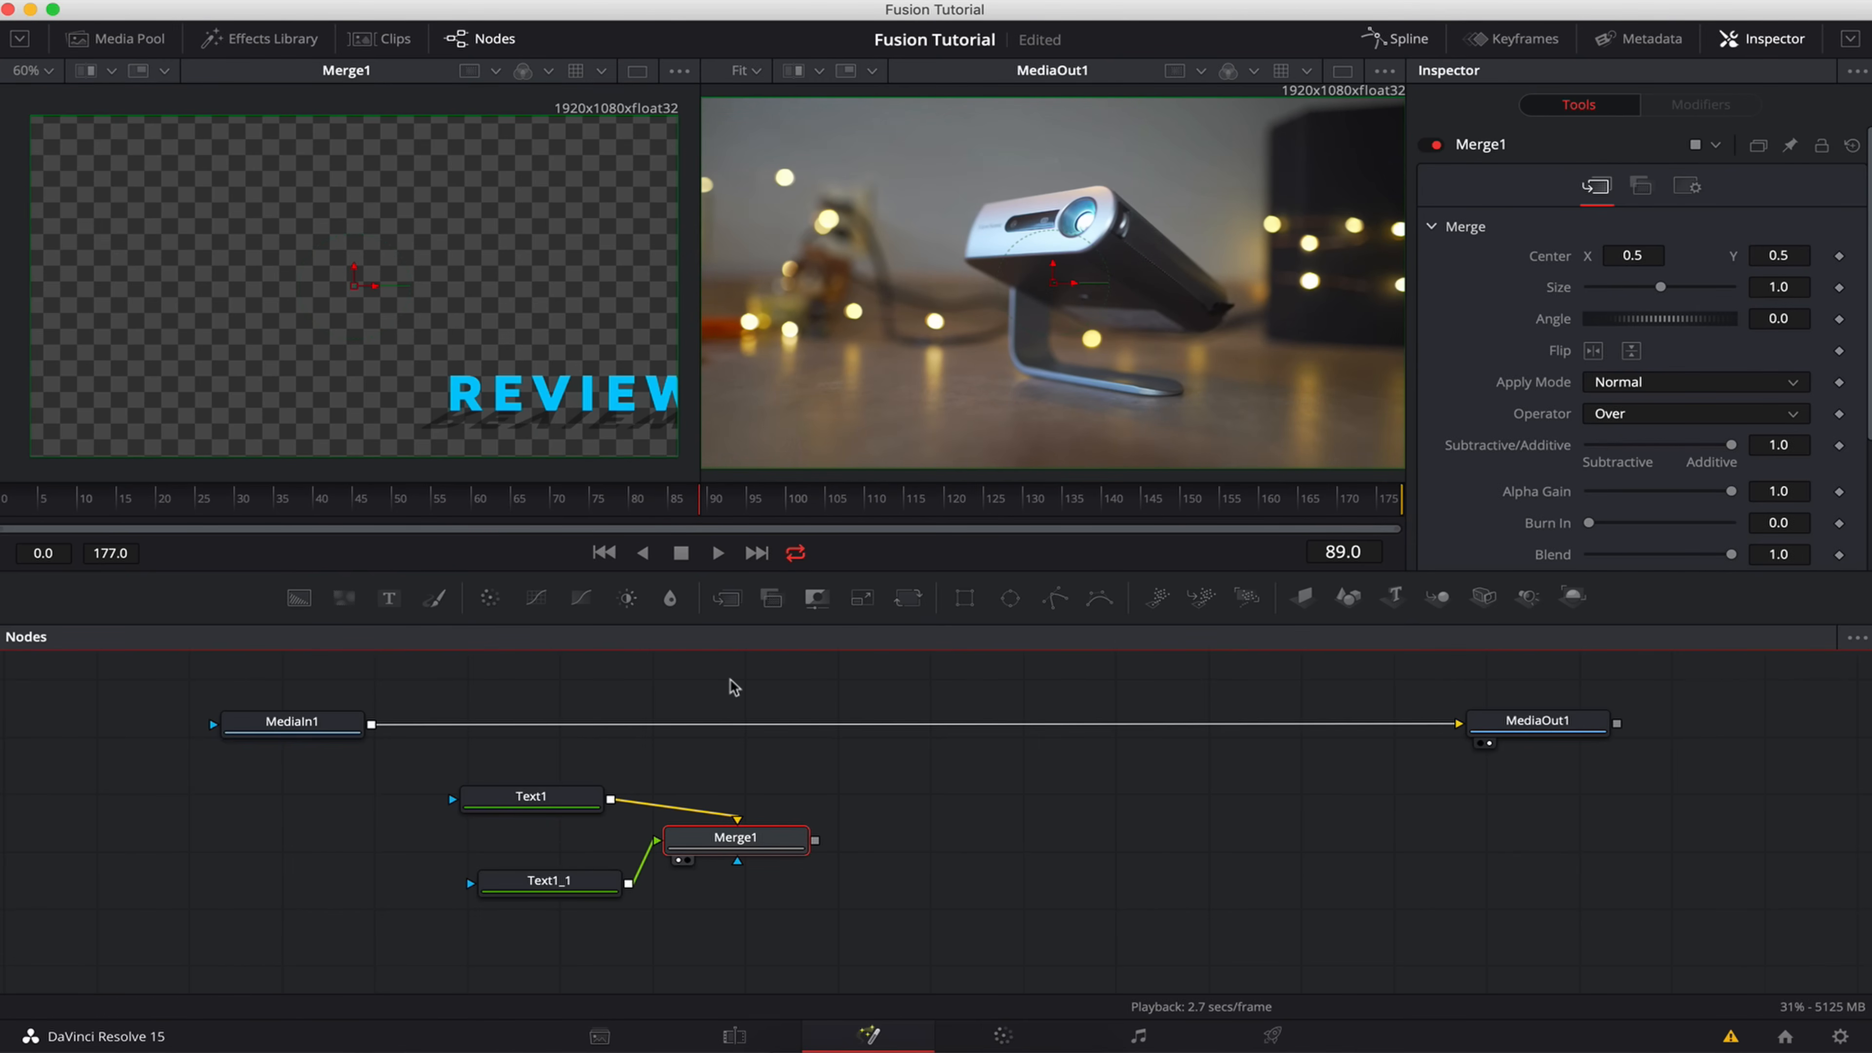
- Add a Tracker node between MediaIn1 and MediaOut1
left_click(265, 724)
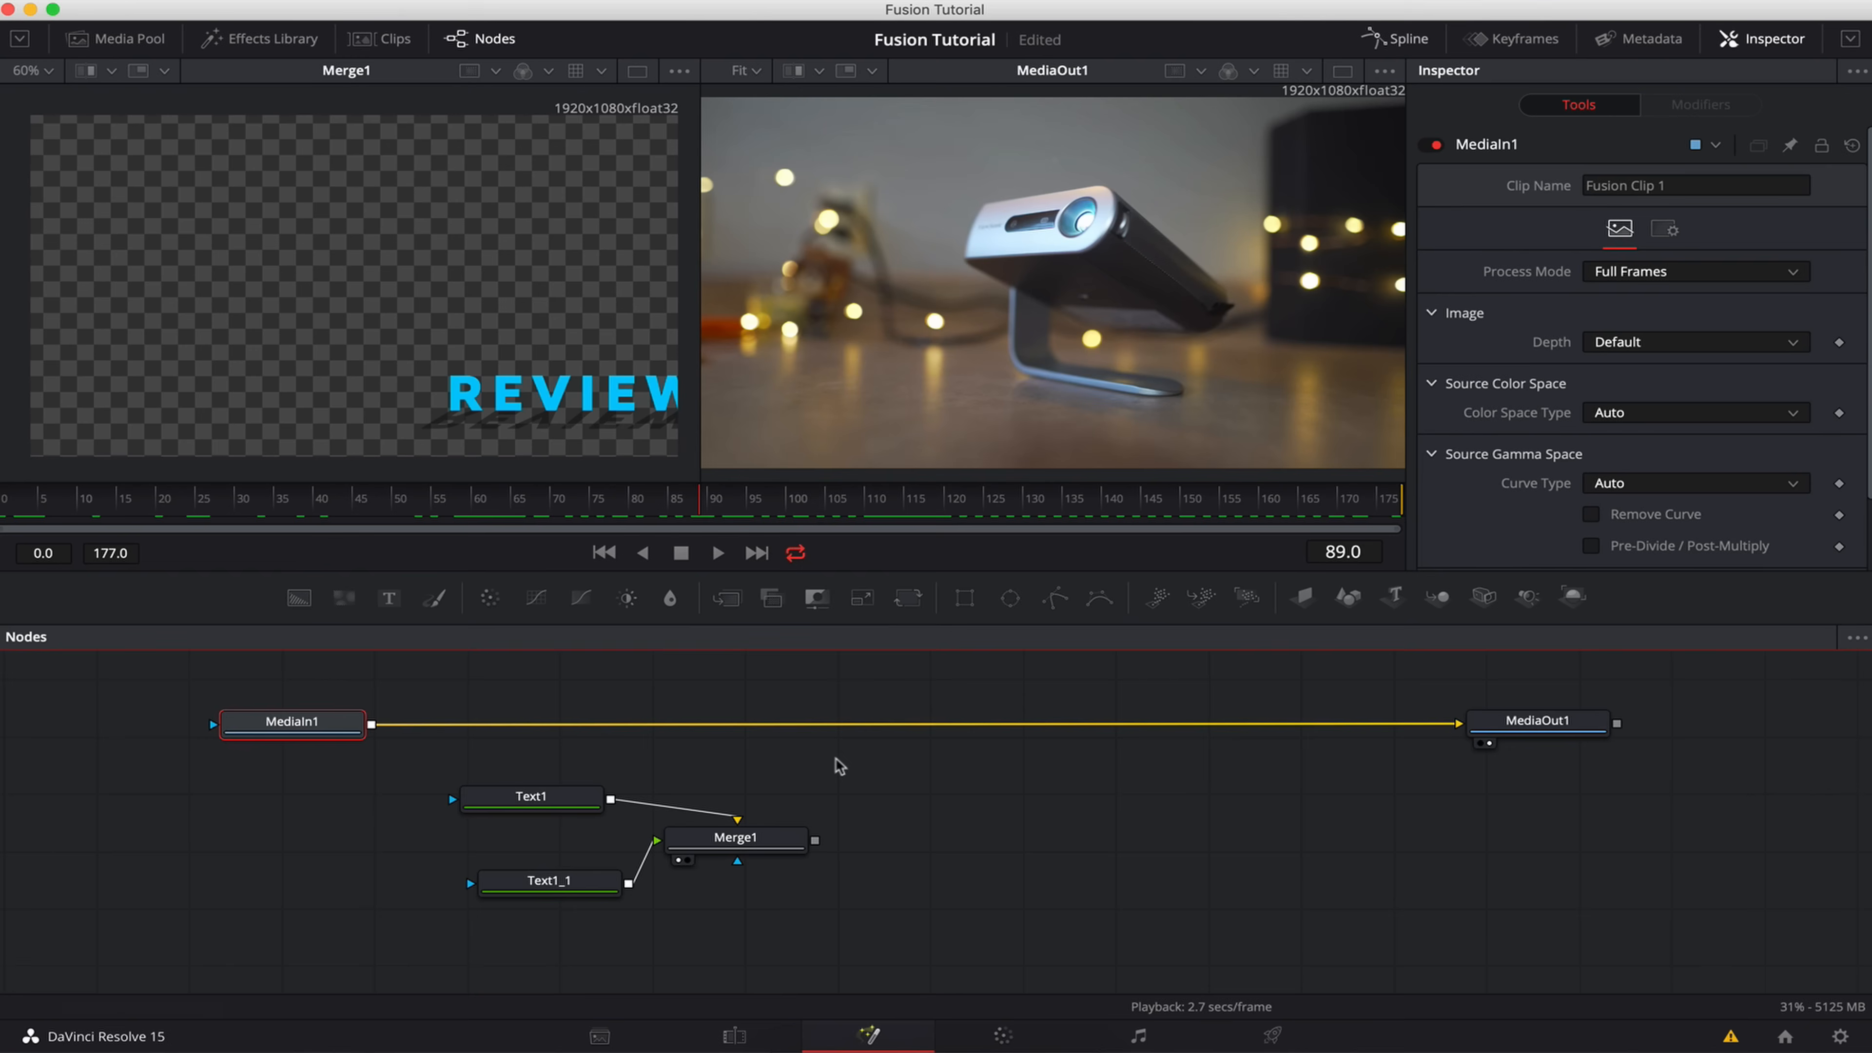
key("shift+space")
type("tra")
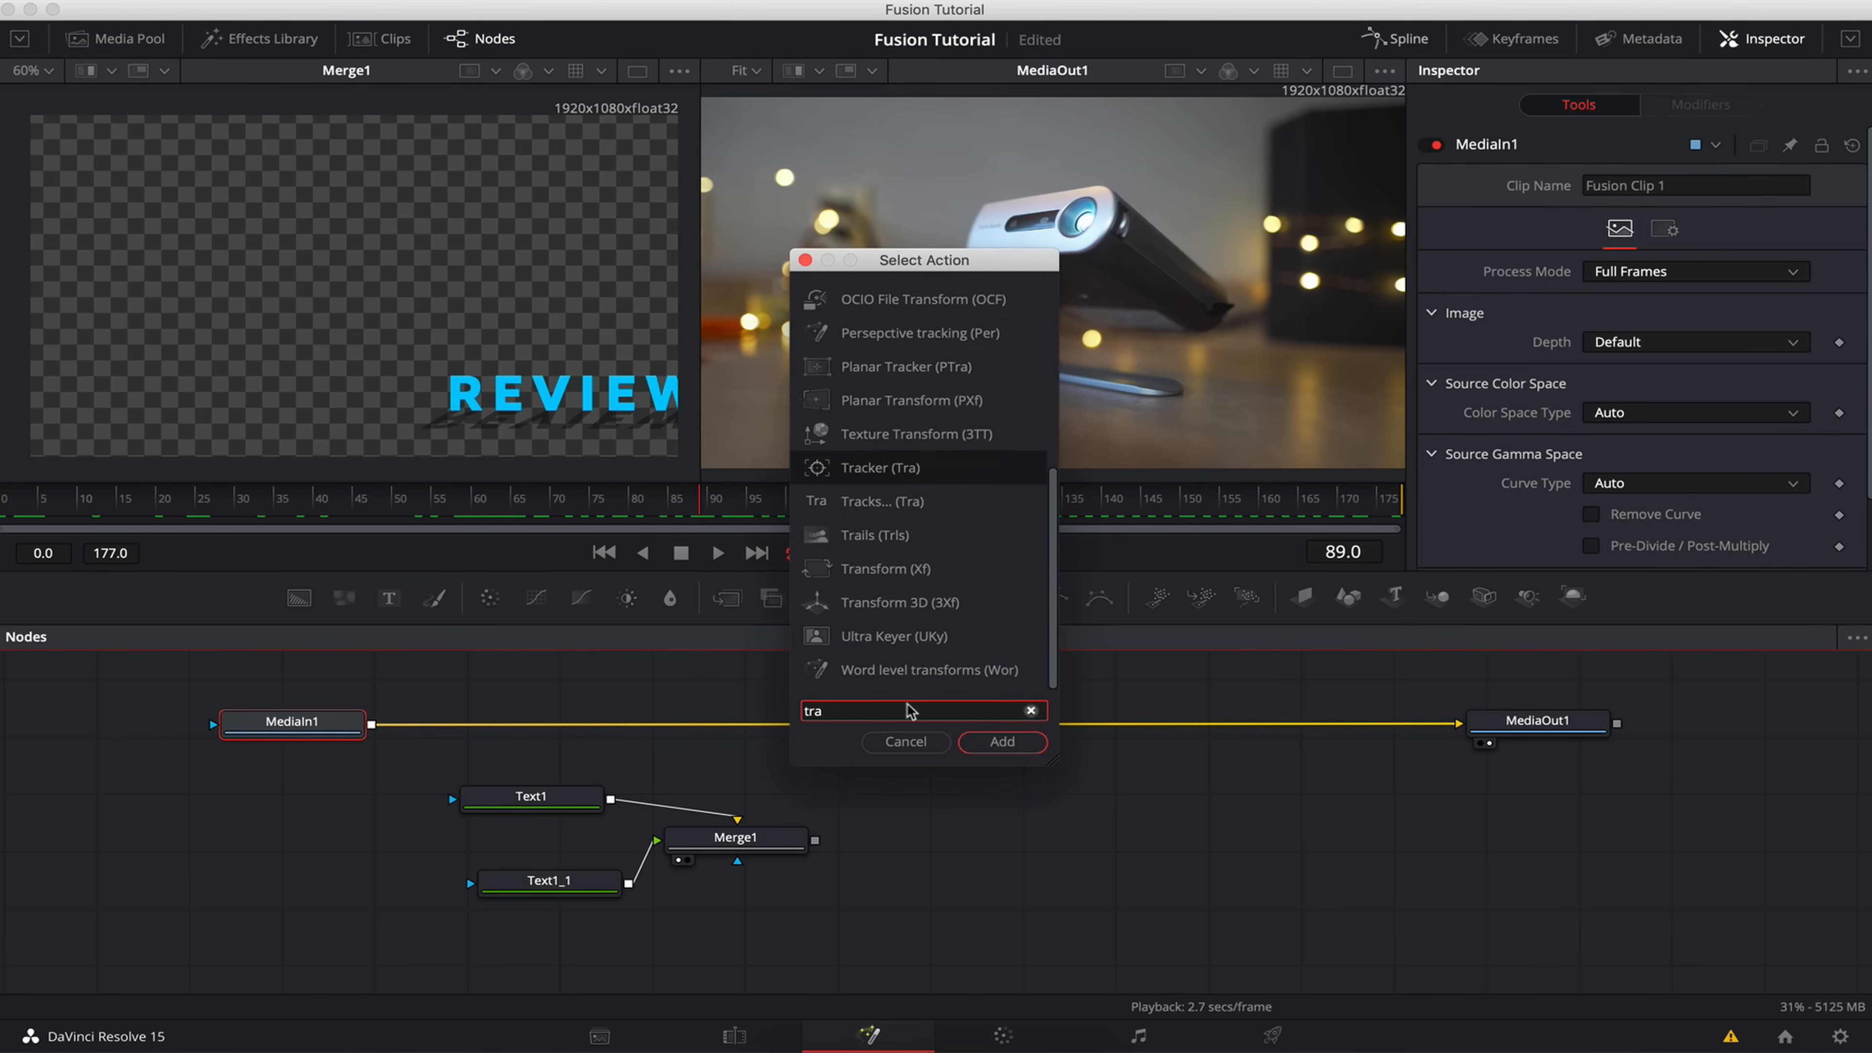
type("cker")
left_click(996, 740)
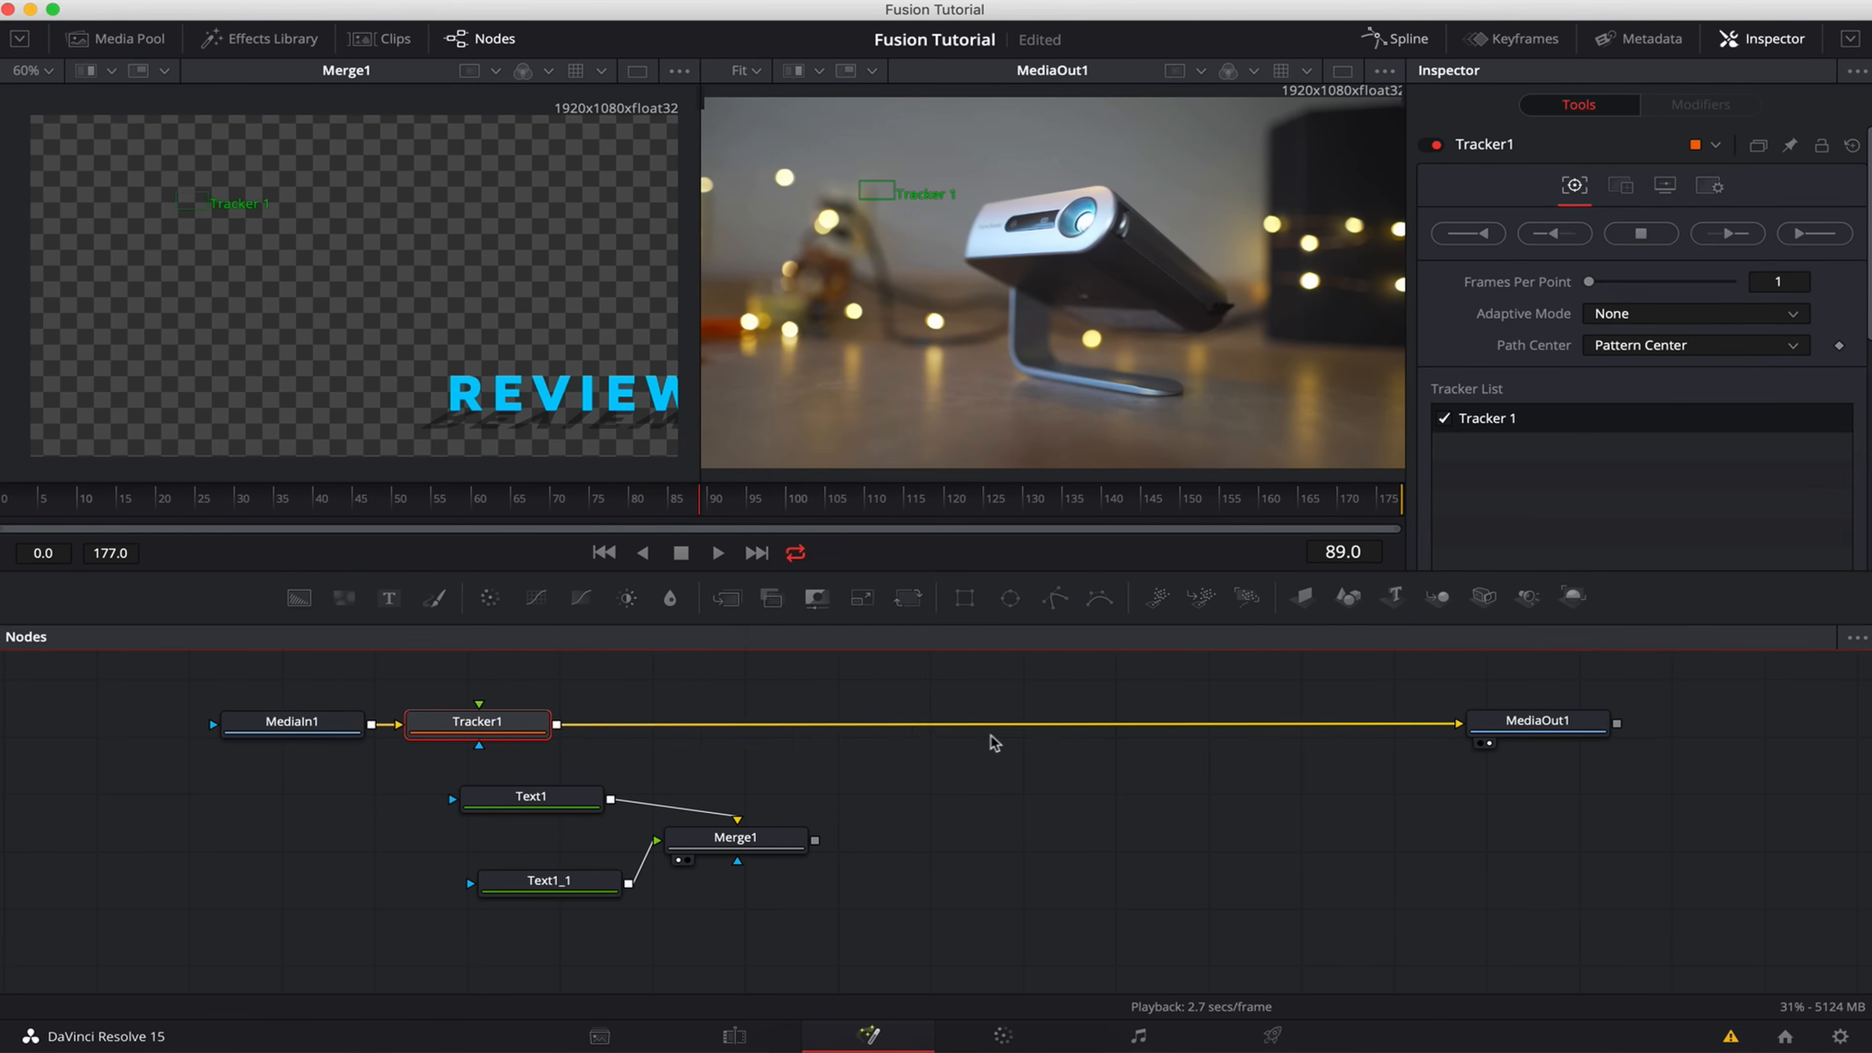
- Connect Merge1's output to the new tracker's green foreground input and set the tracker's operation to Match Move
mouse_move(876, 177)
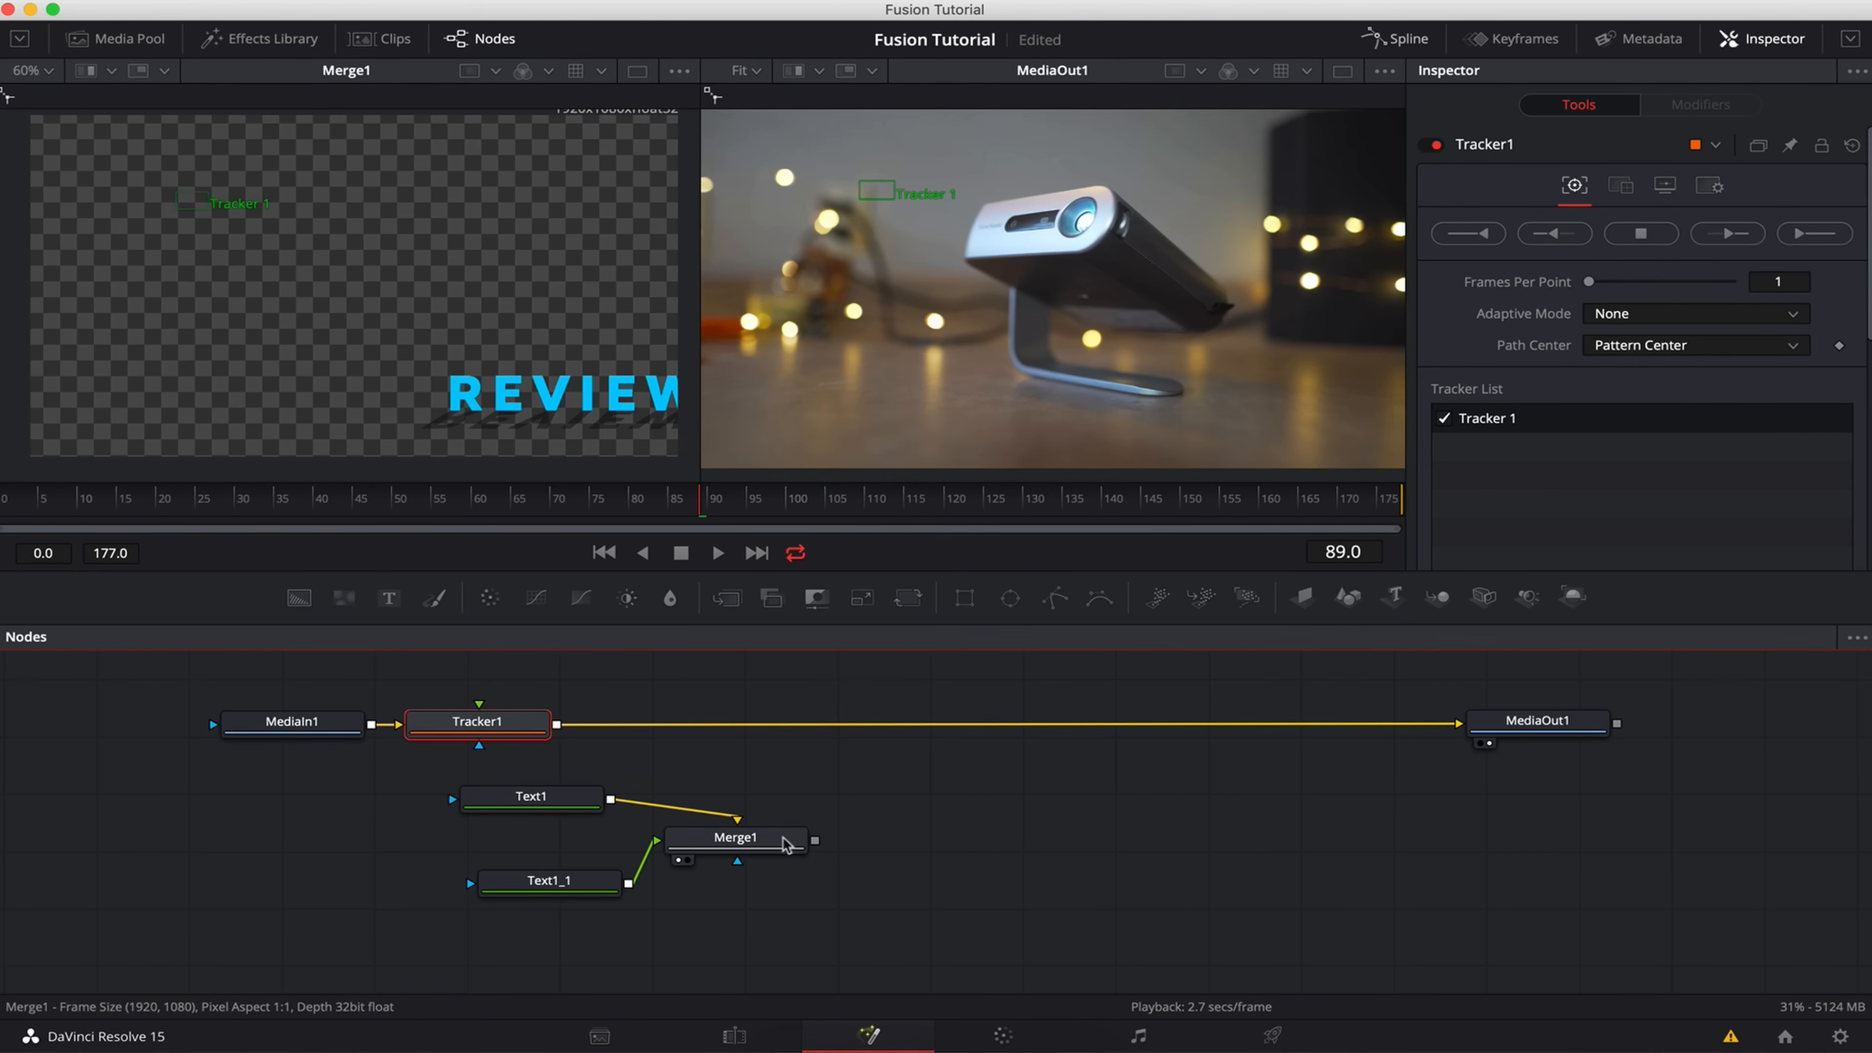
left_click_drag(814, 840, 951, 802)
left_click_drag(523, 739, 479, 708)
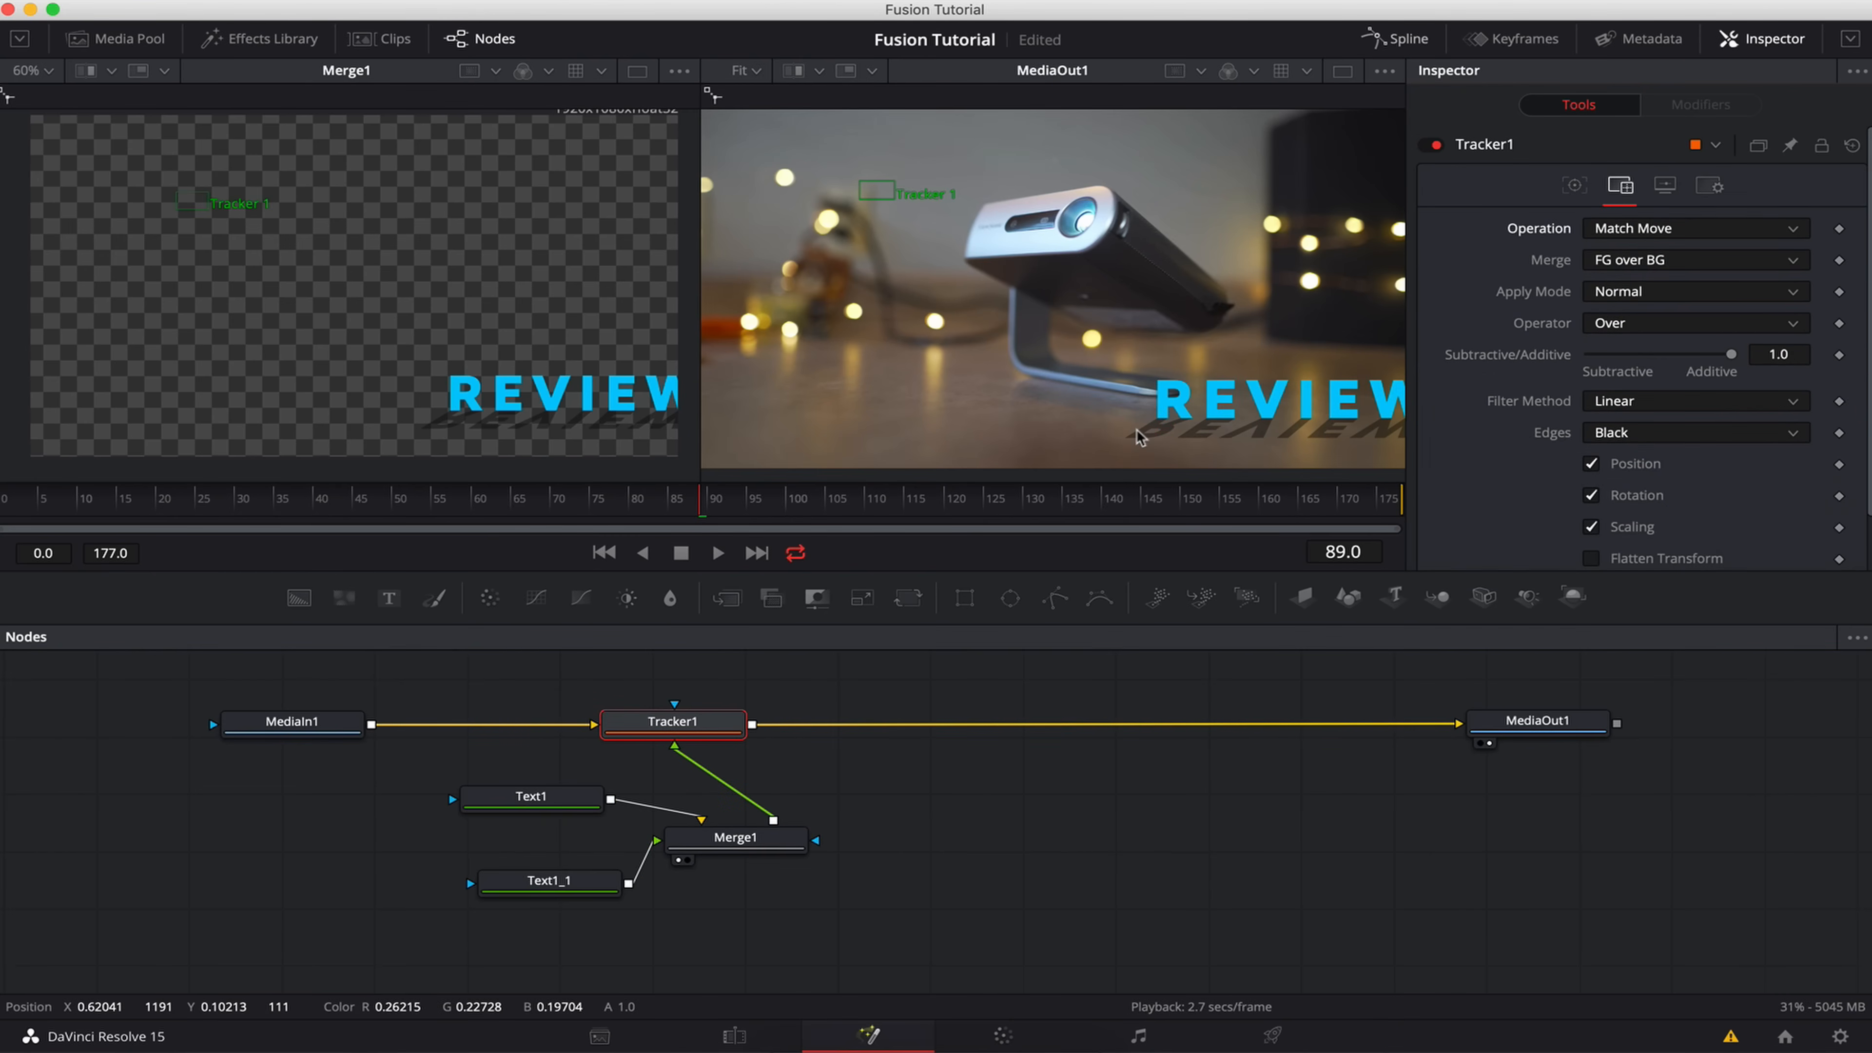